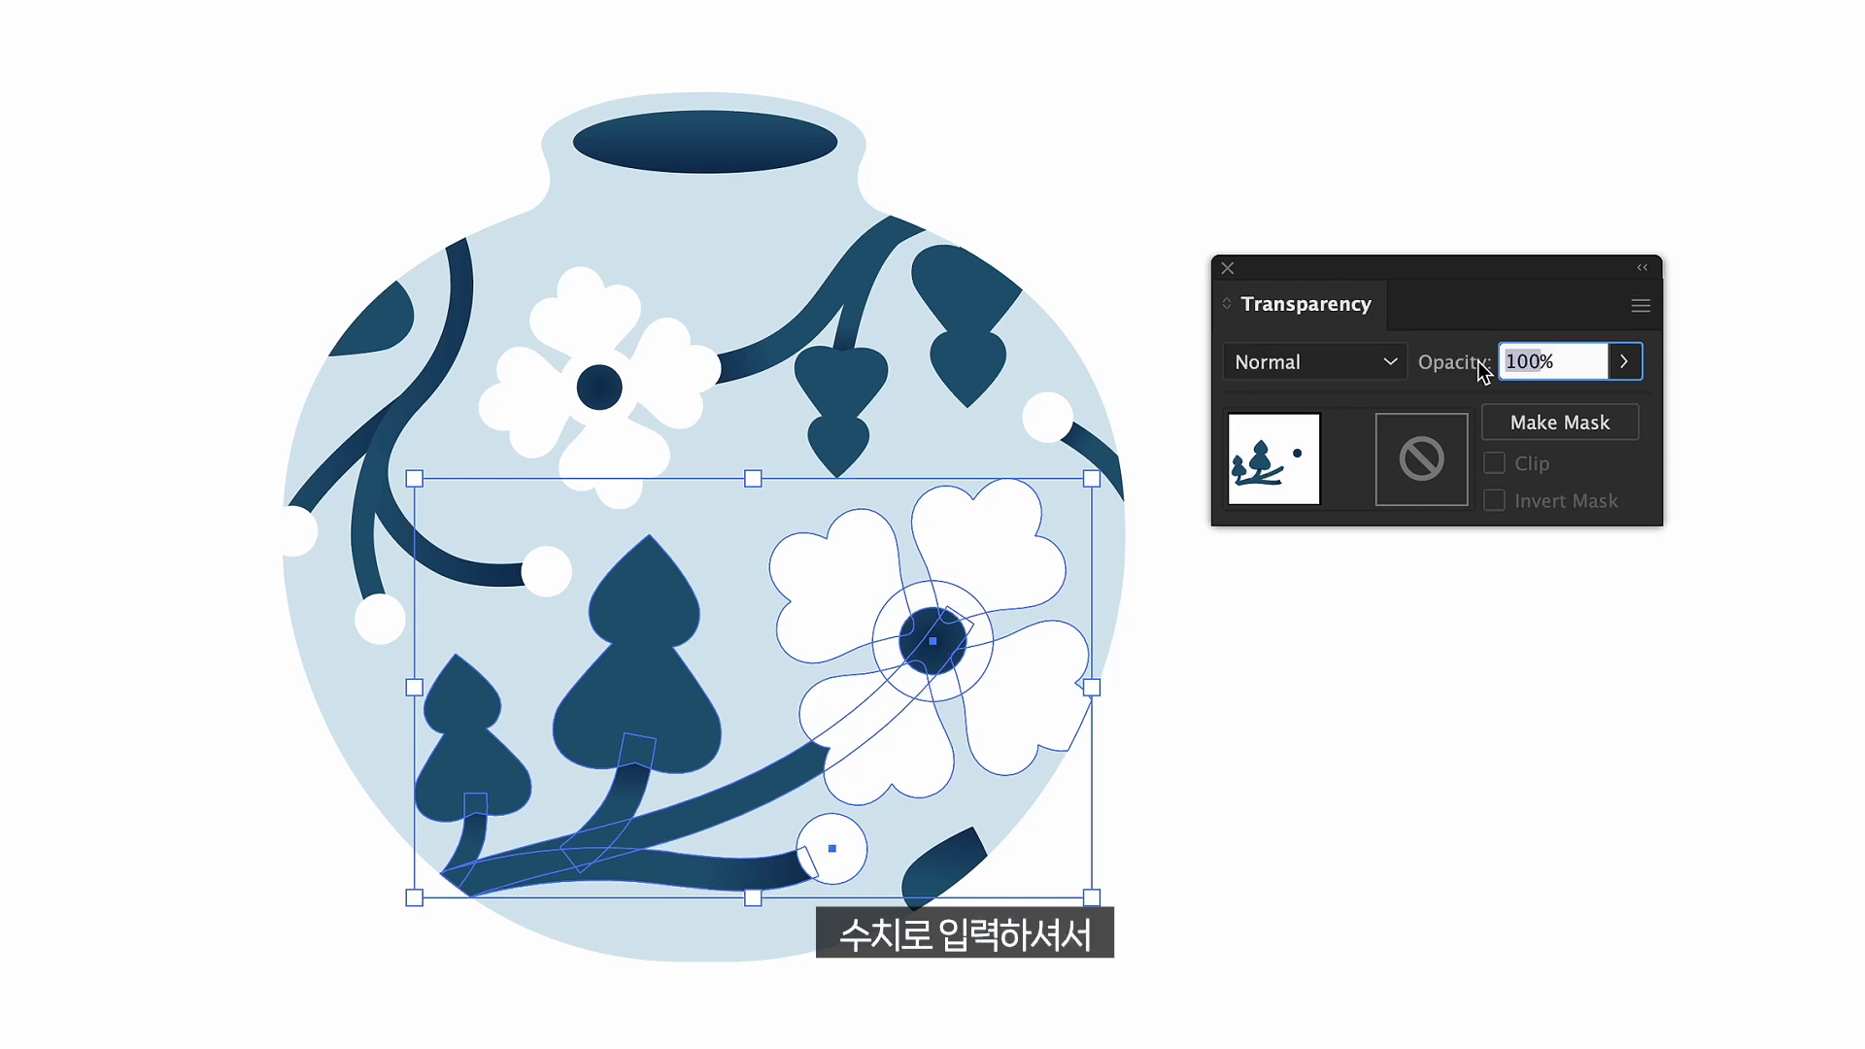
Try the selected lower flower branch group at 50% opacity and restore it to 100%.
key("Return")
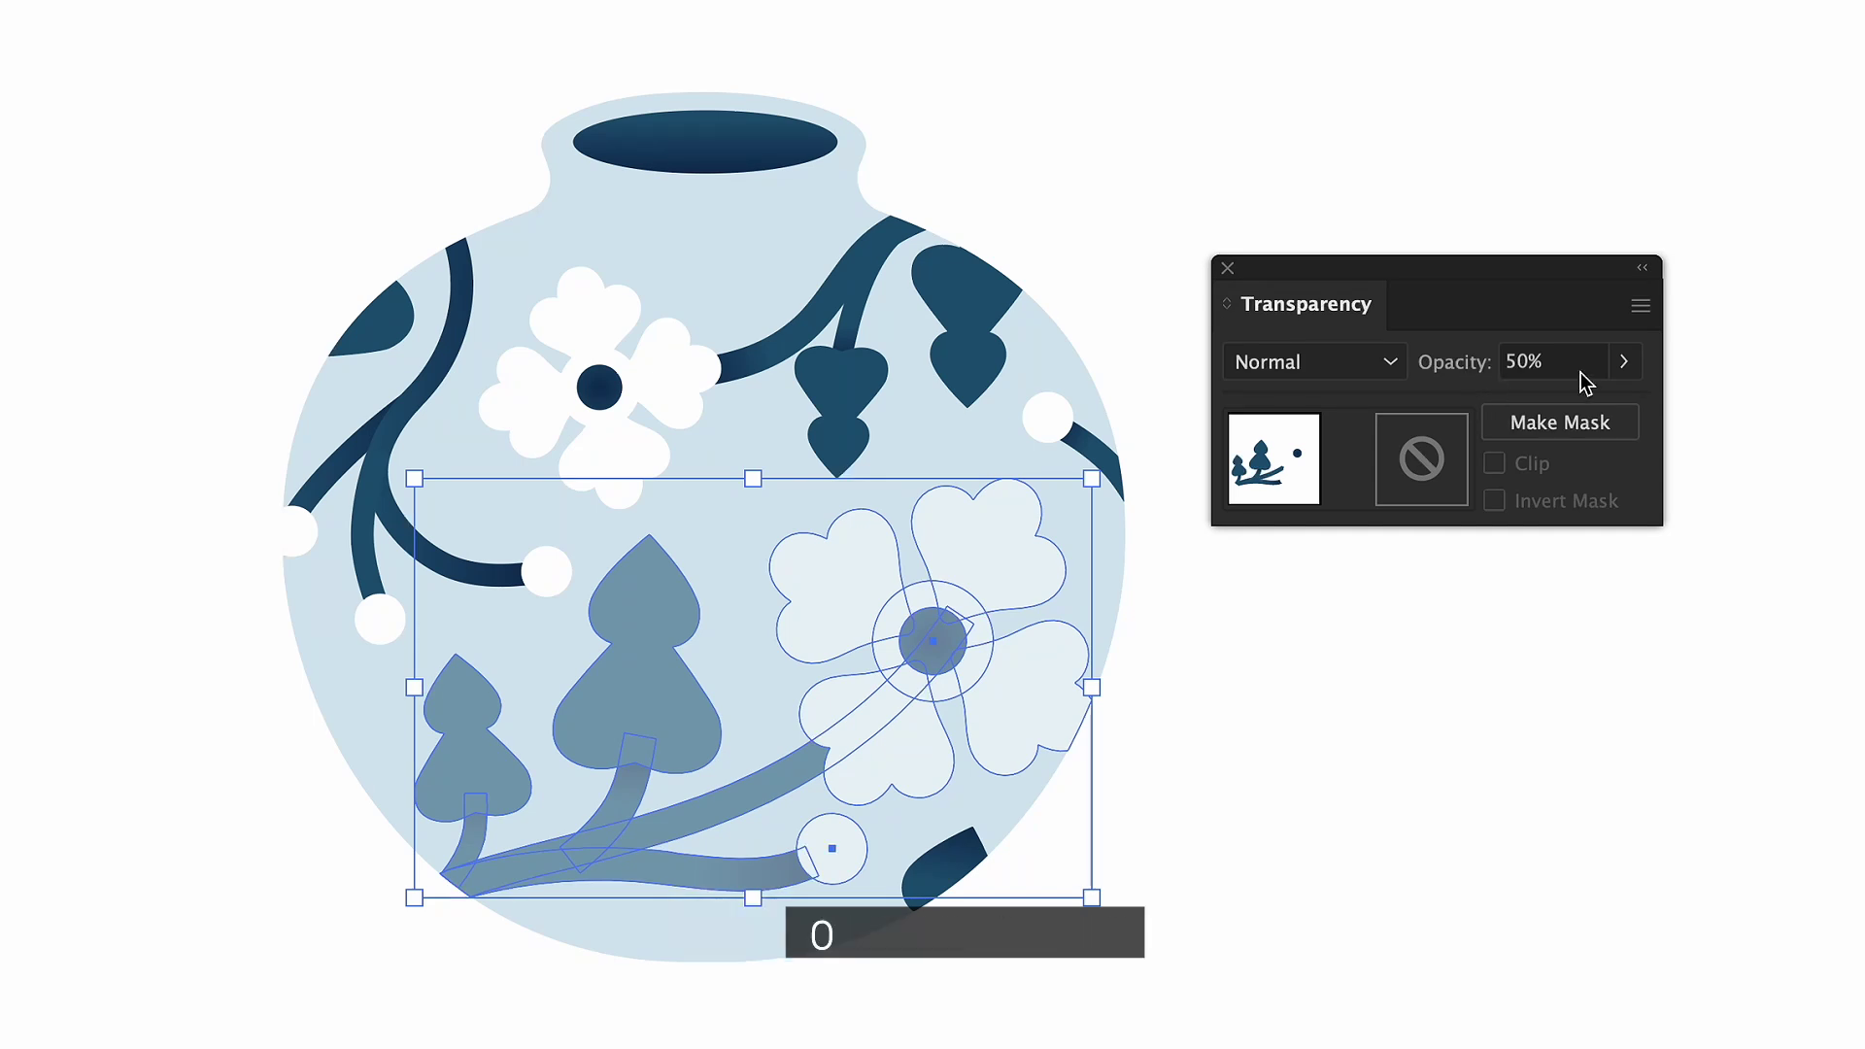
left_click(1625, 362)
left_click_drag(1552, 406, 1693, 406)
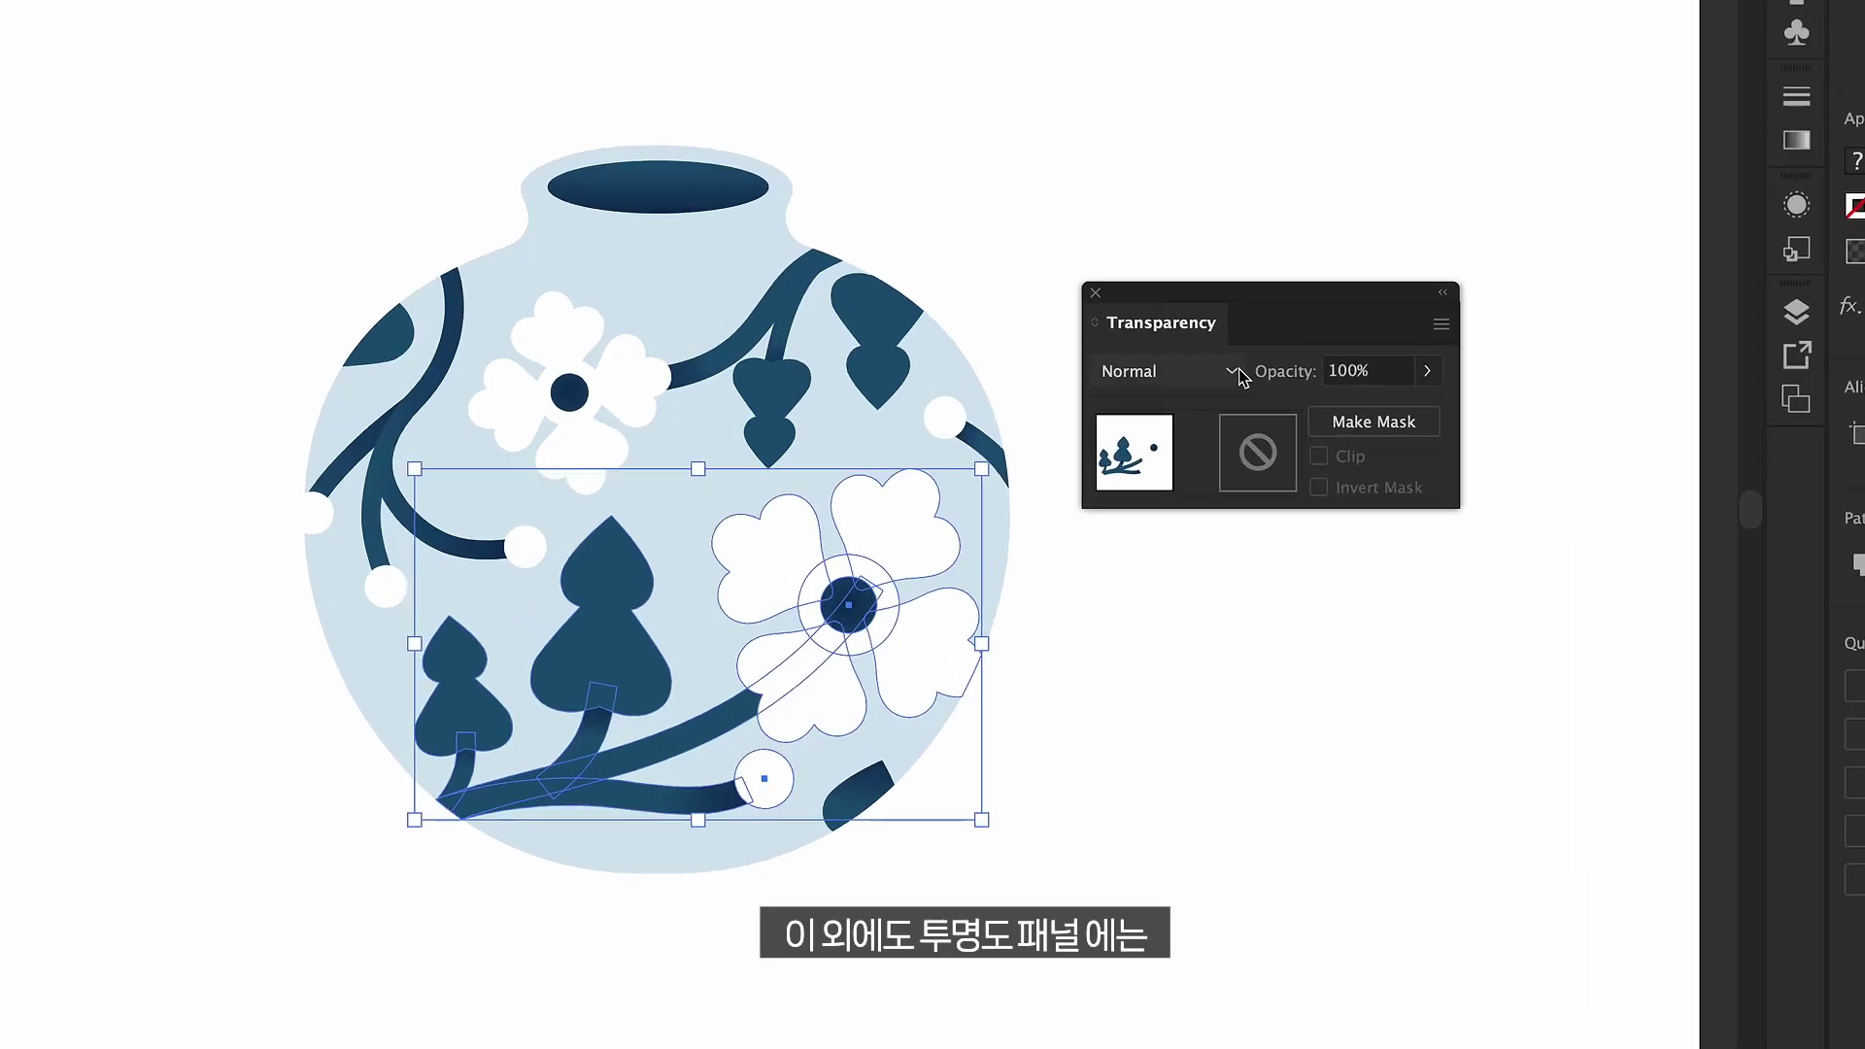
Try the Darken, Multiply, Color Burn and Lighten blending modes on the lower flower branch group.
left_click(1211, 488)
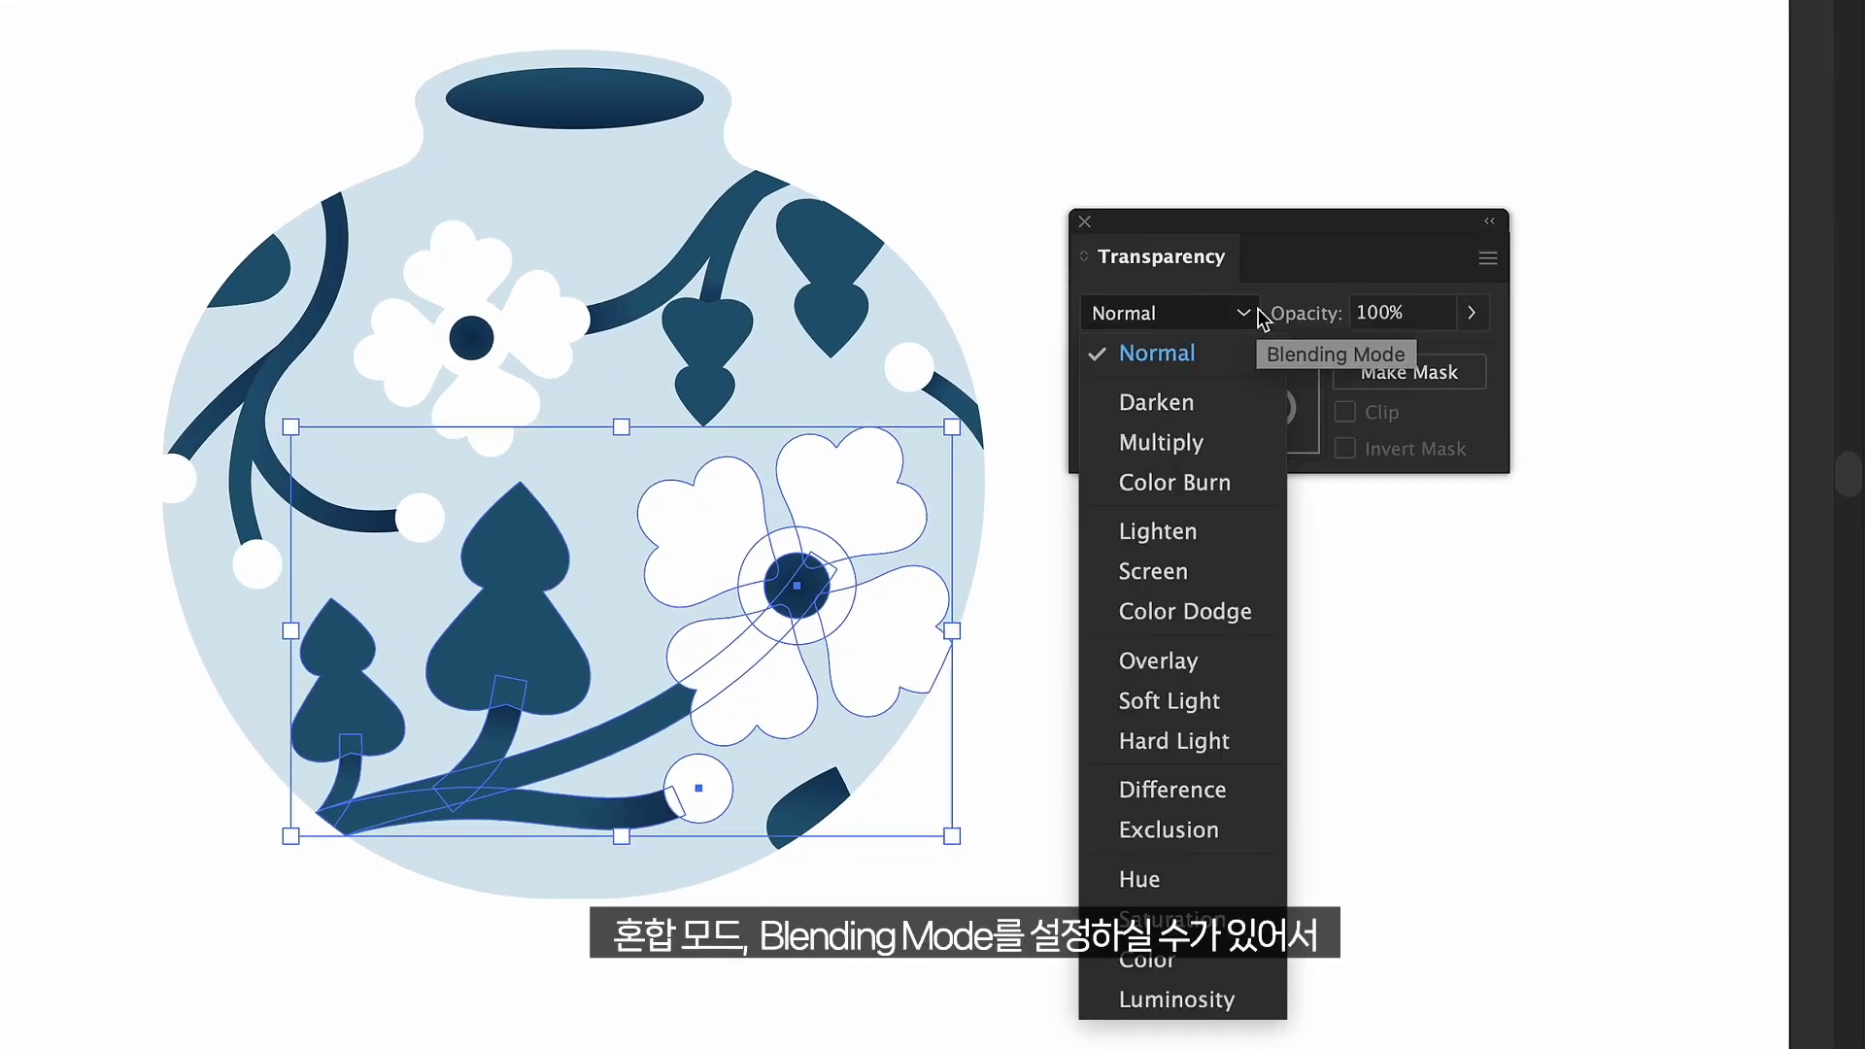
left_click(1232, 400)
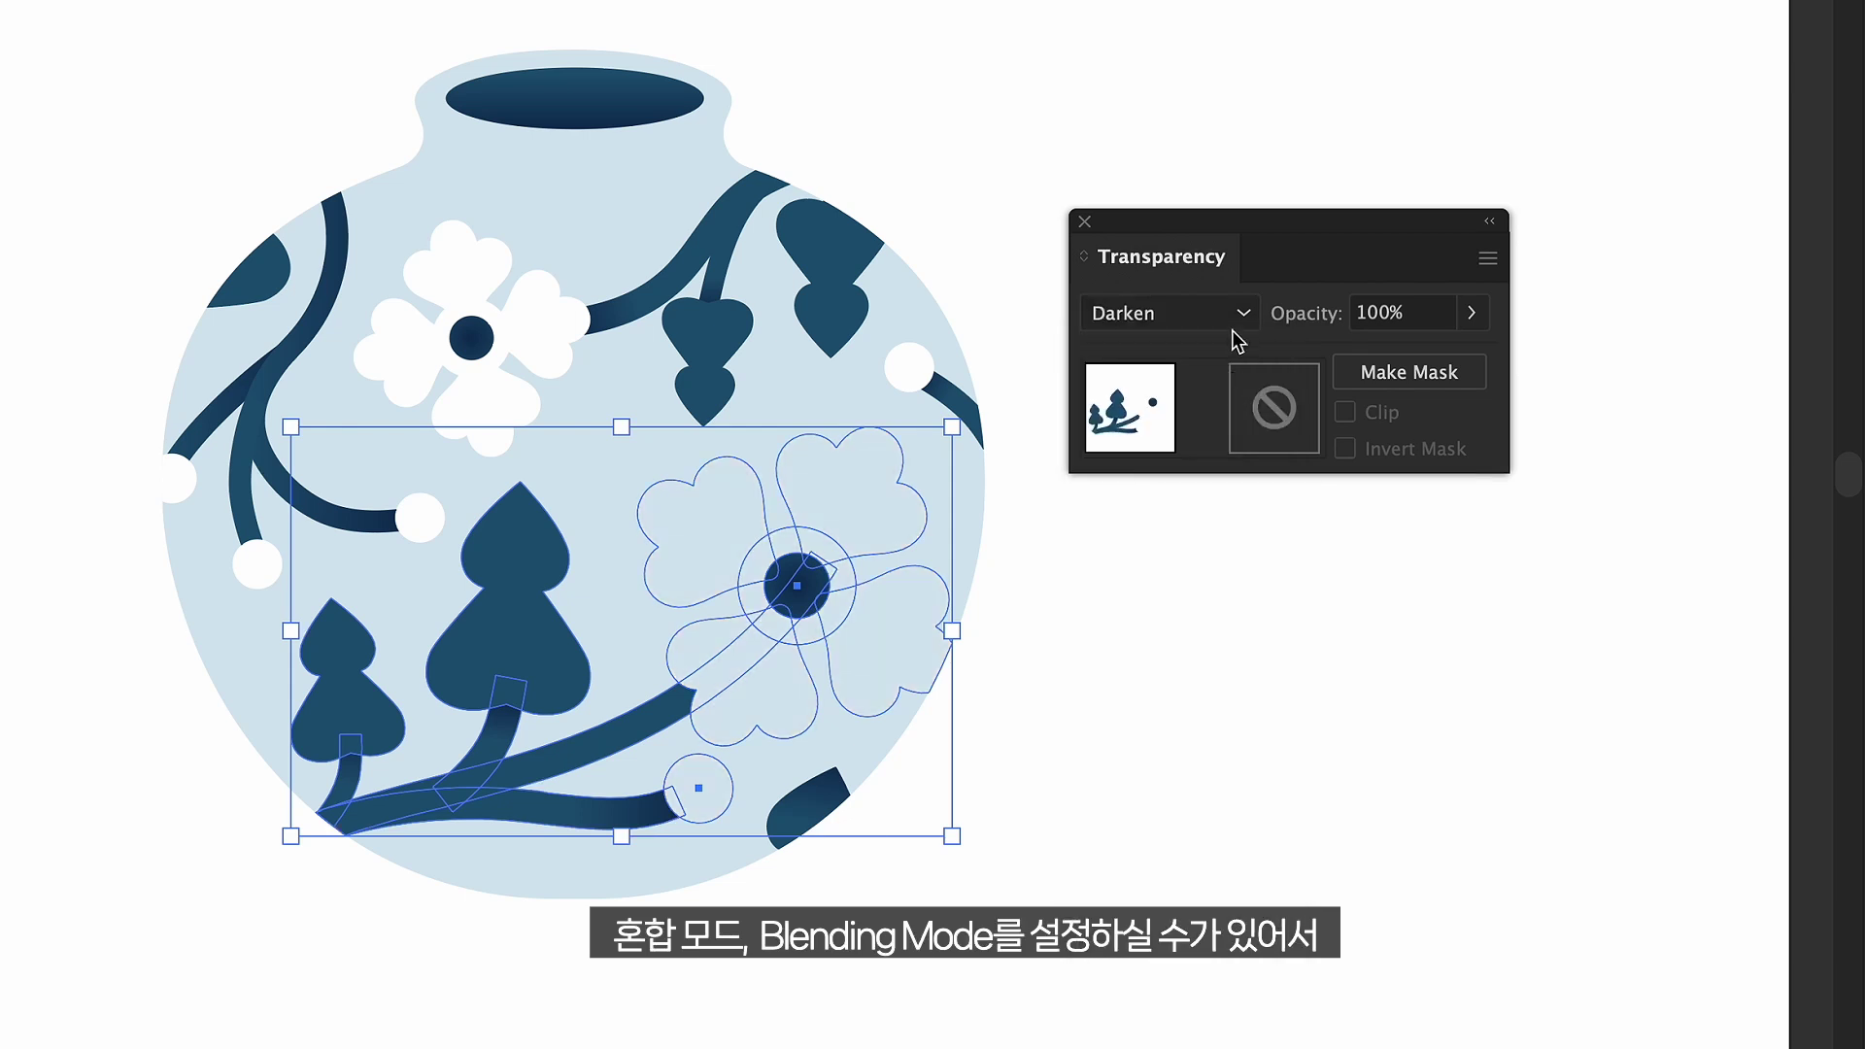
left_click(1126, 313)
left_click(1204, 441)
left_click(1245, 313)
left_click(1220, 484)
left_click(1225, 326)
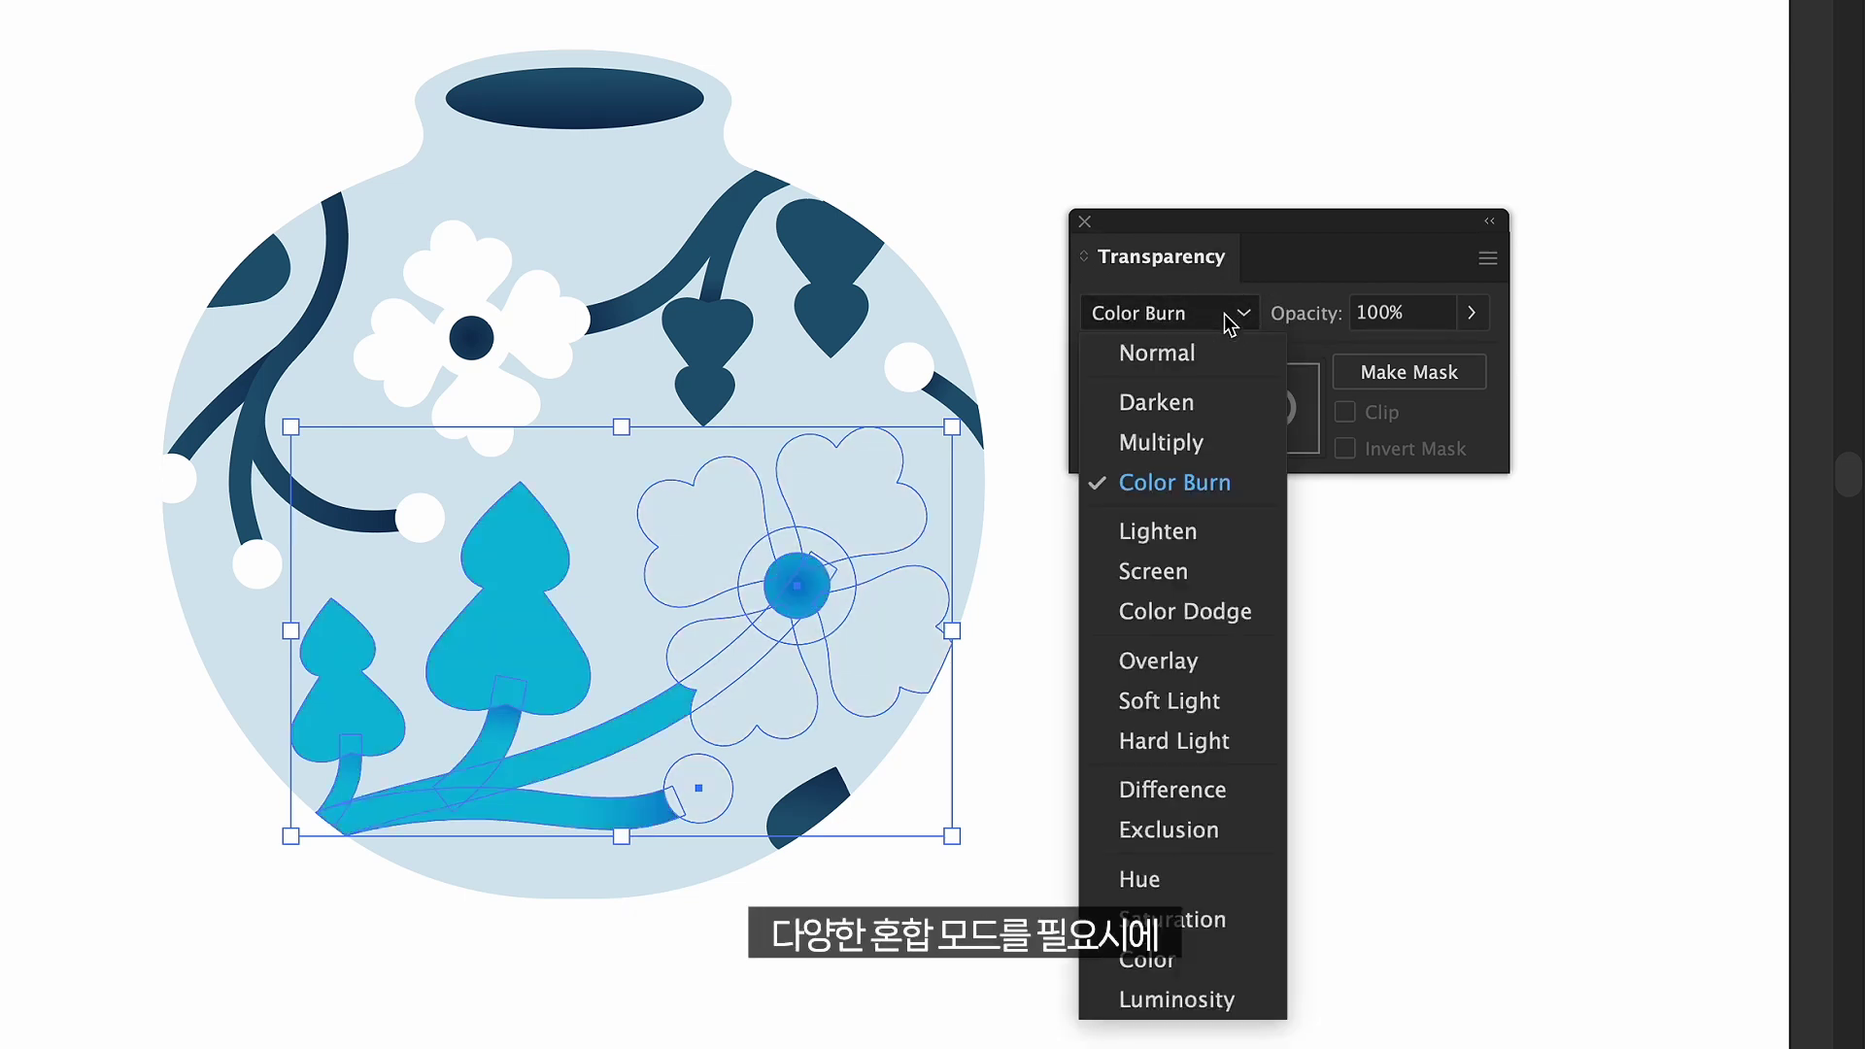
left_click(1204, 534)
left_click(1226, 313)
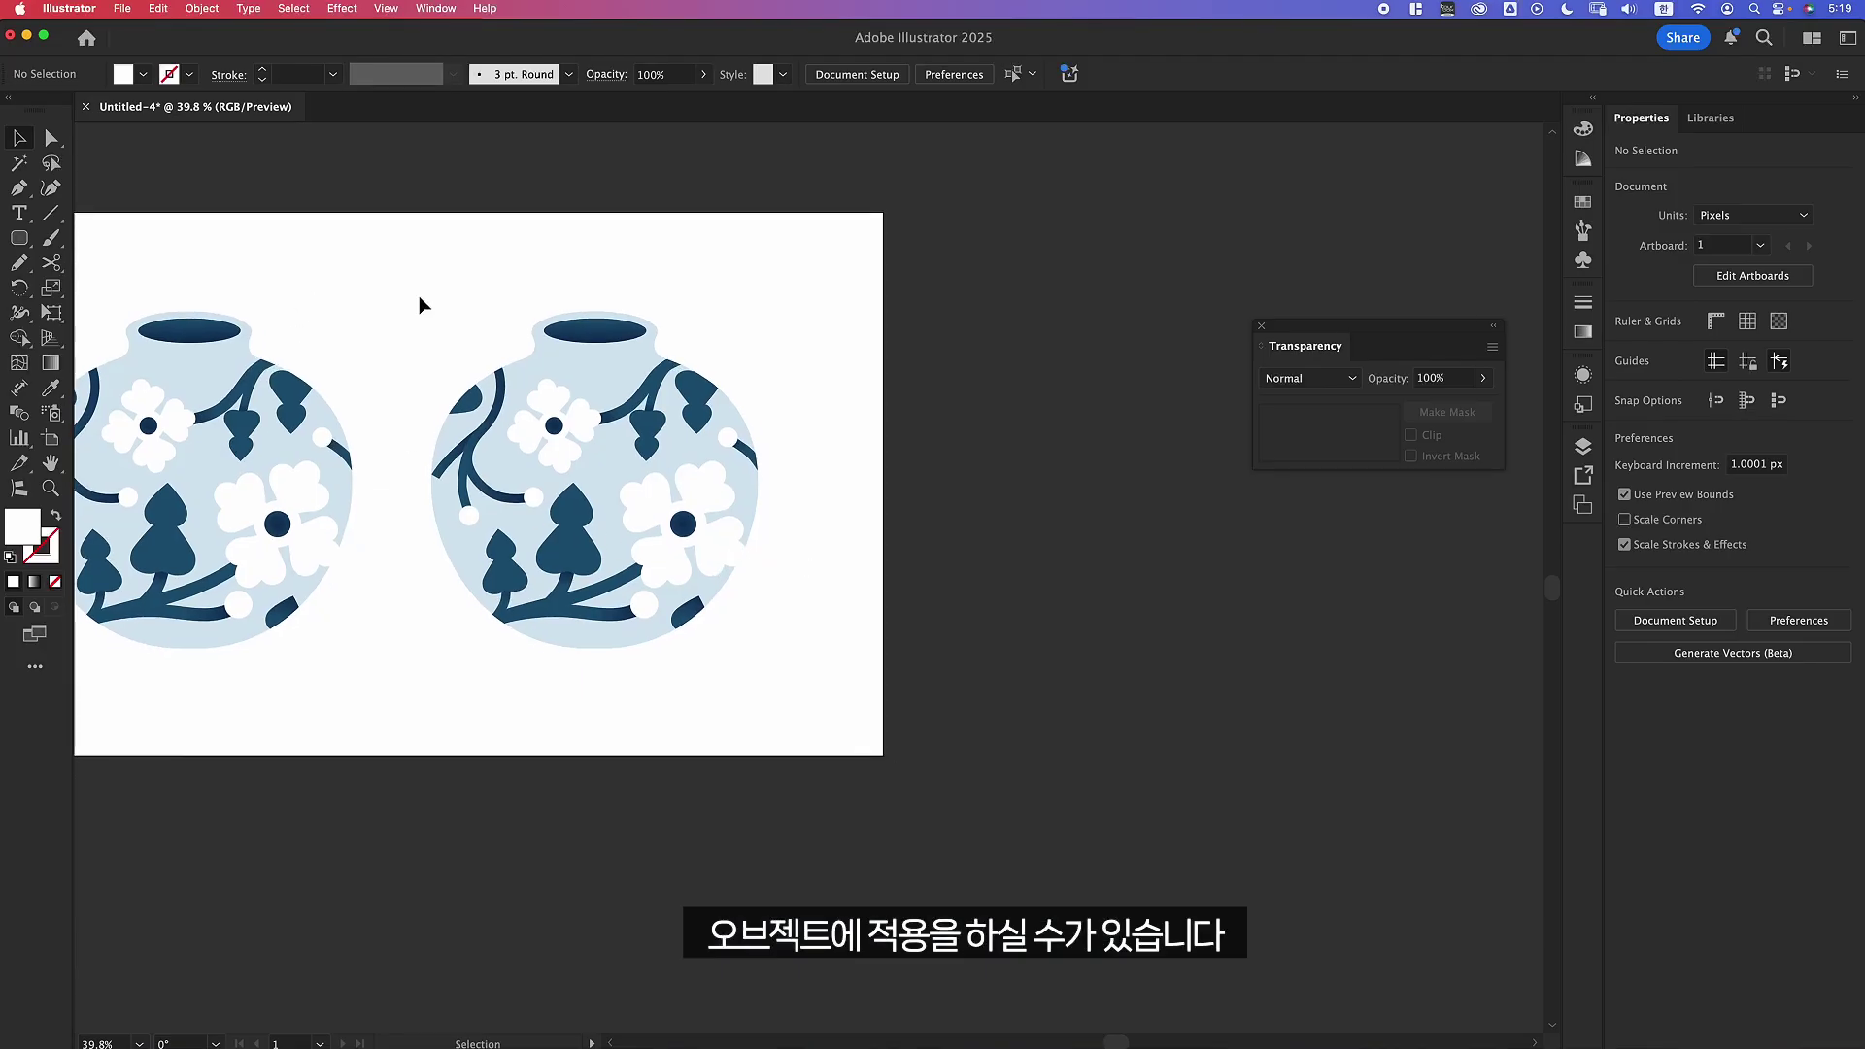
Select the whole right-hand vase group and make an opacity mask for it.
left_click_drag(795, 670, 427, 274)
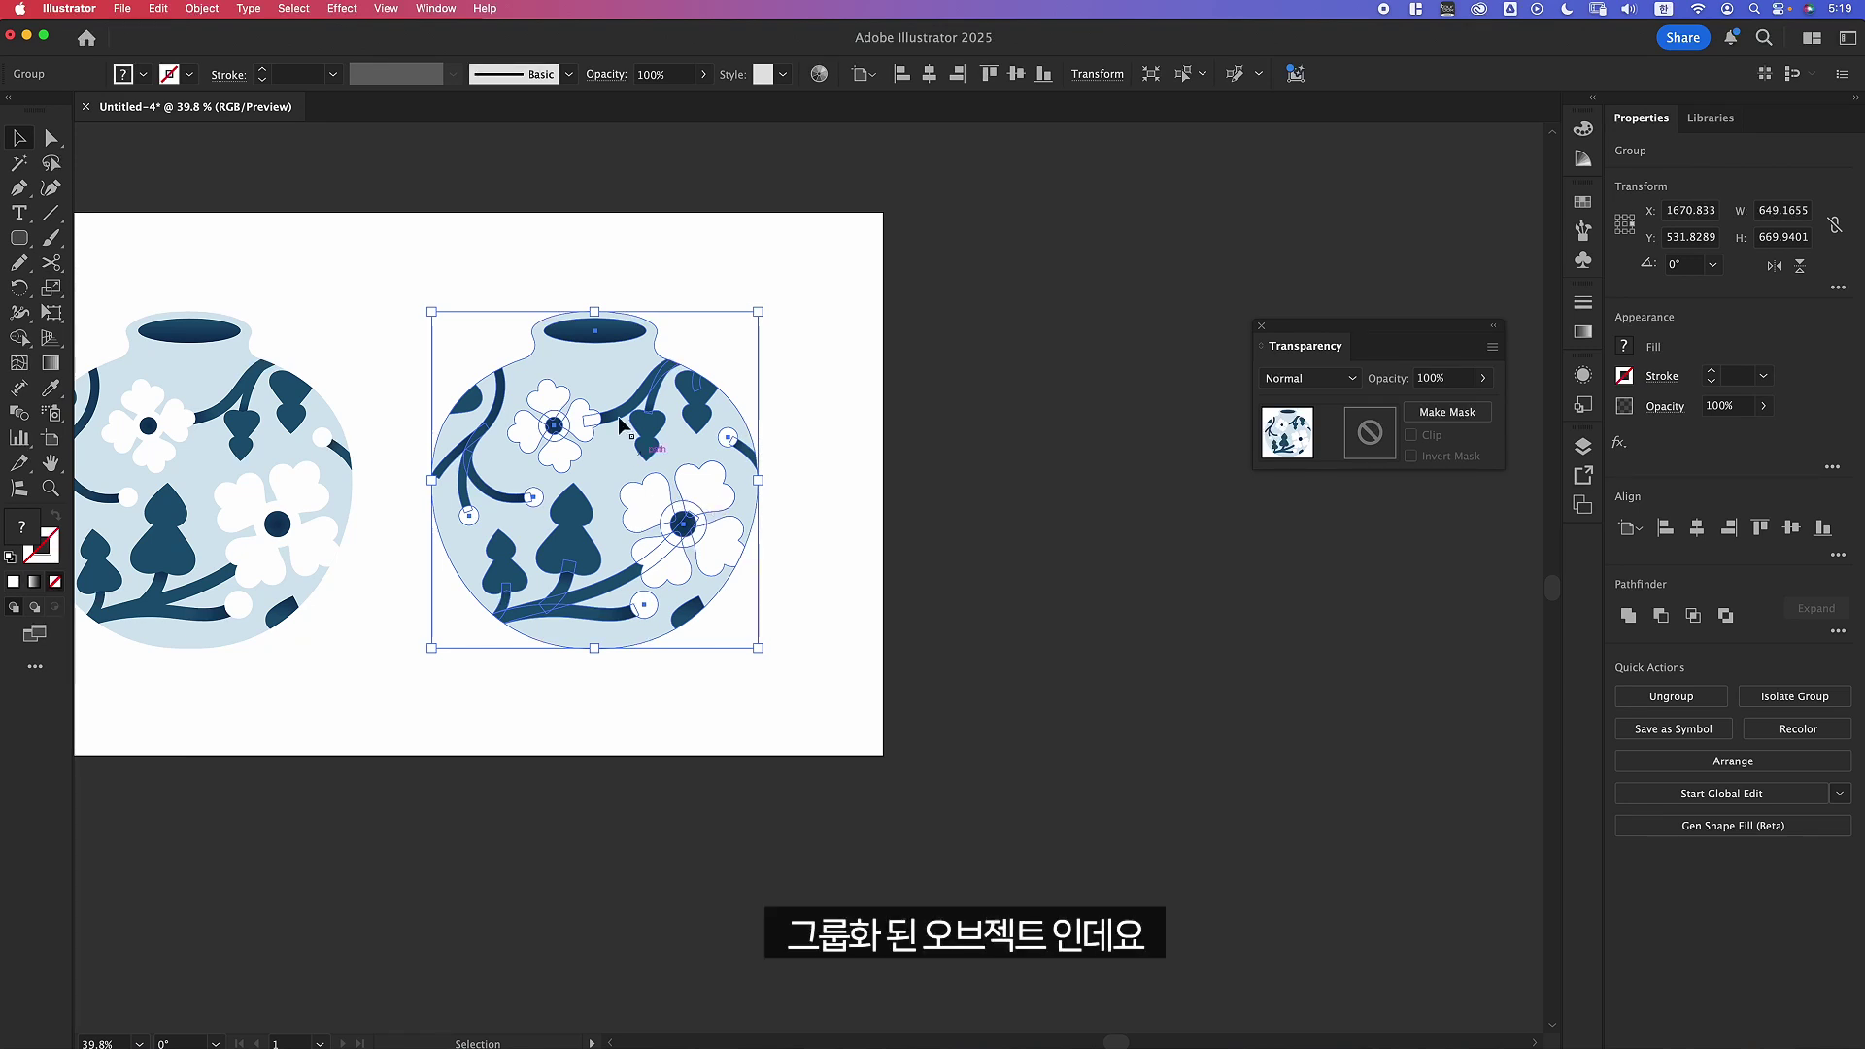
left_click_drag(1427, 327, 1132, 332)
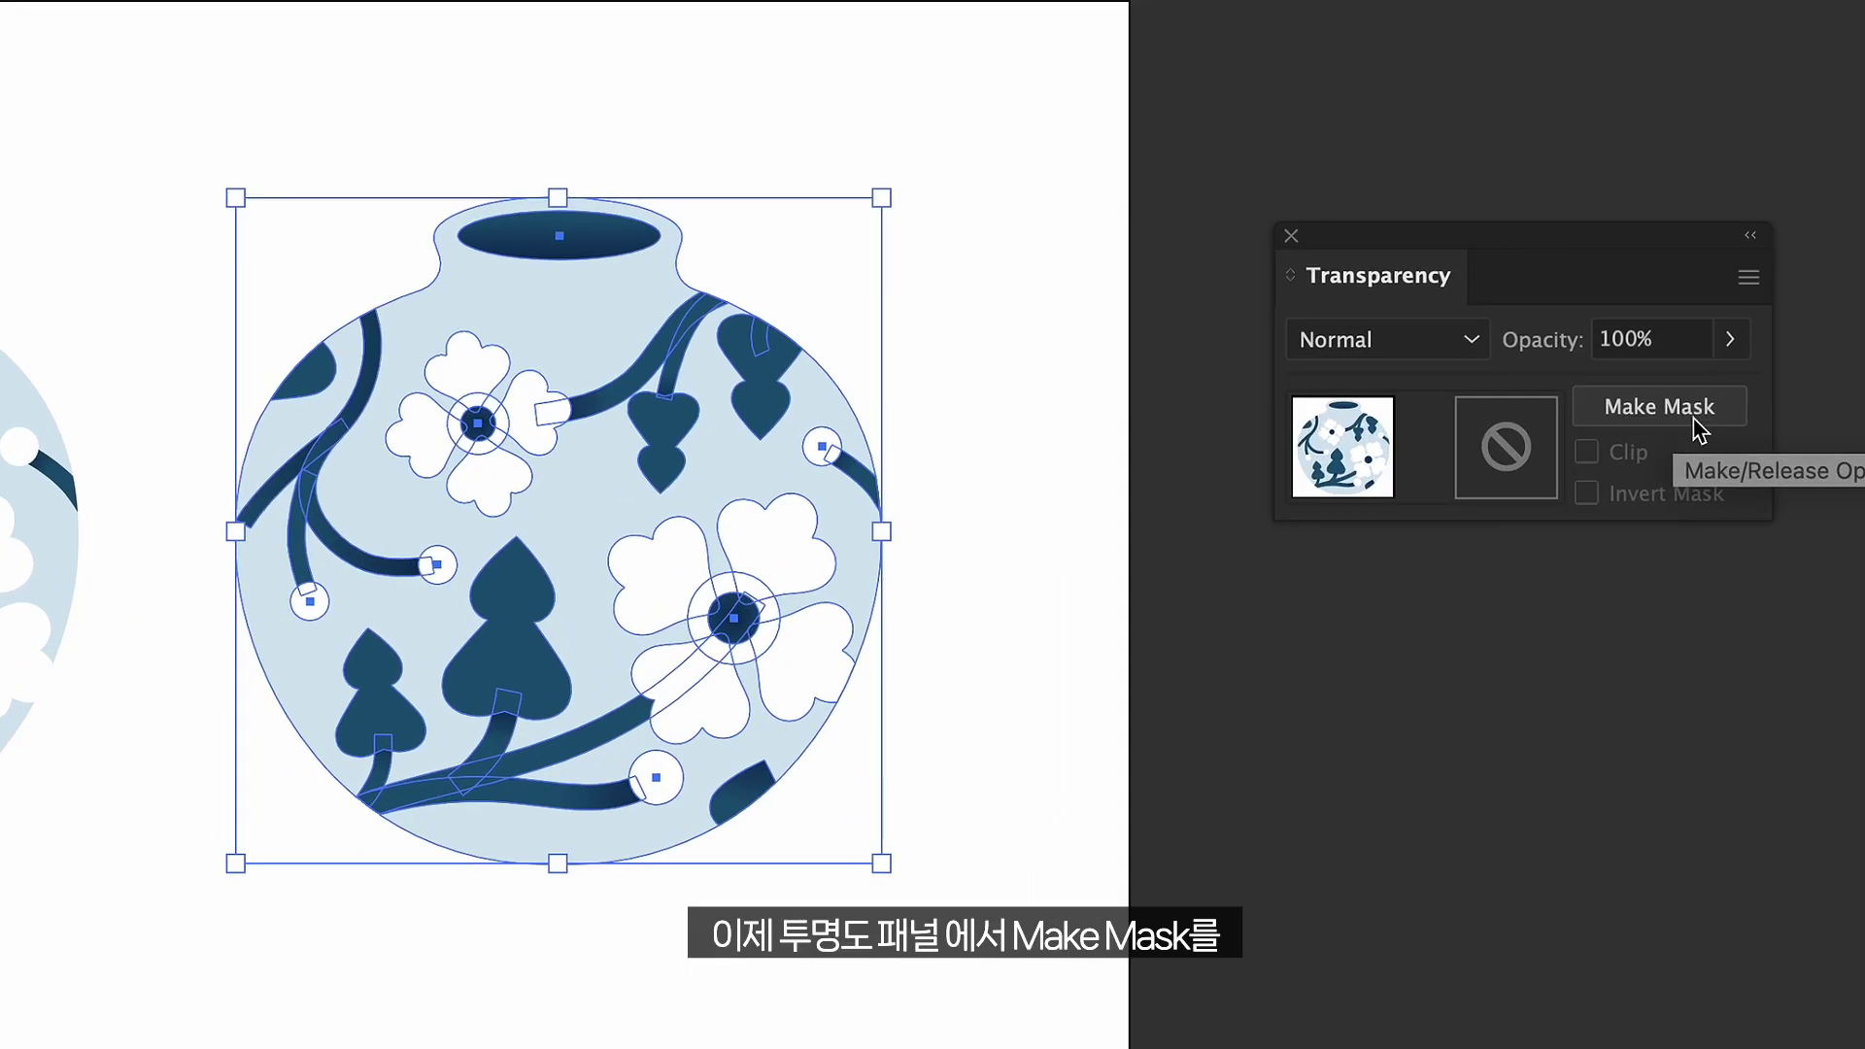
left_click(1168, 419)
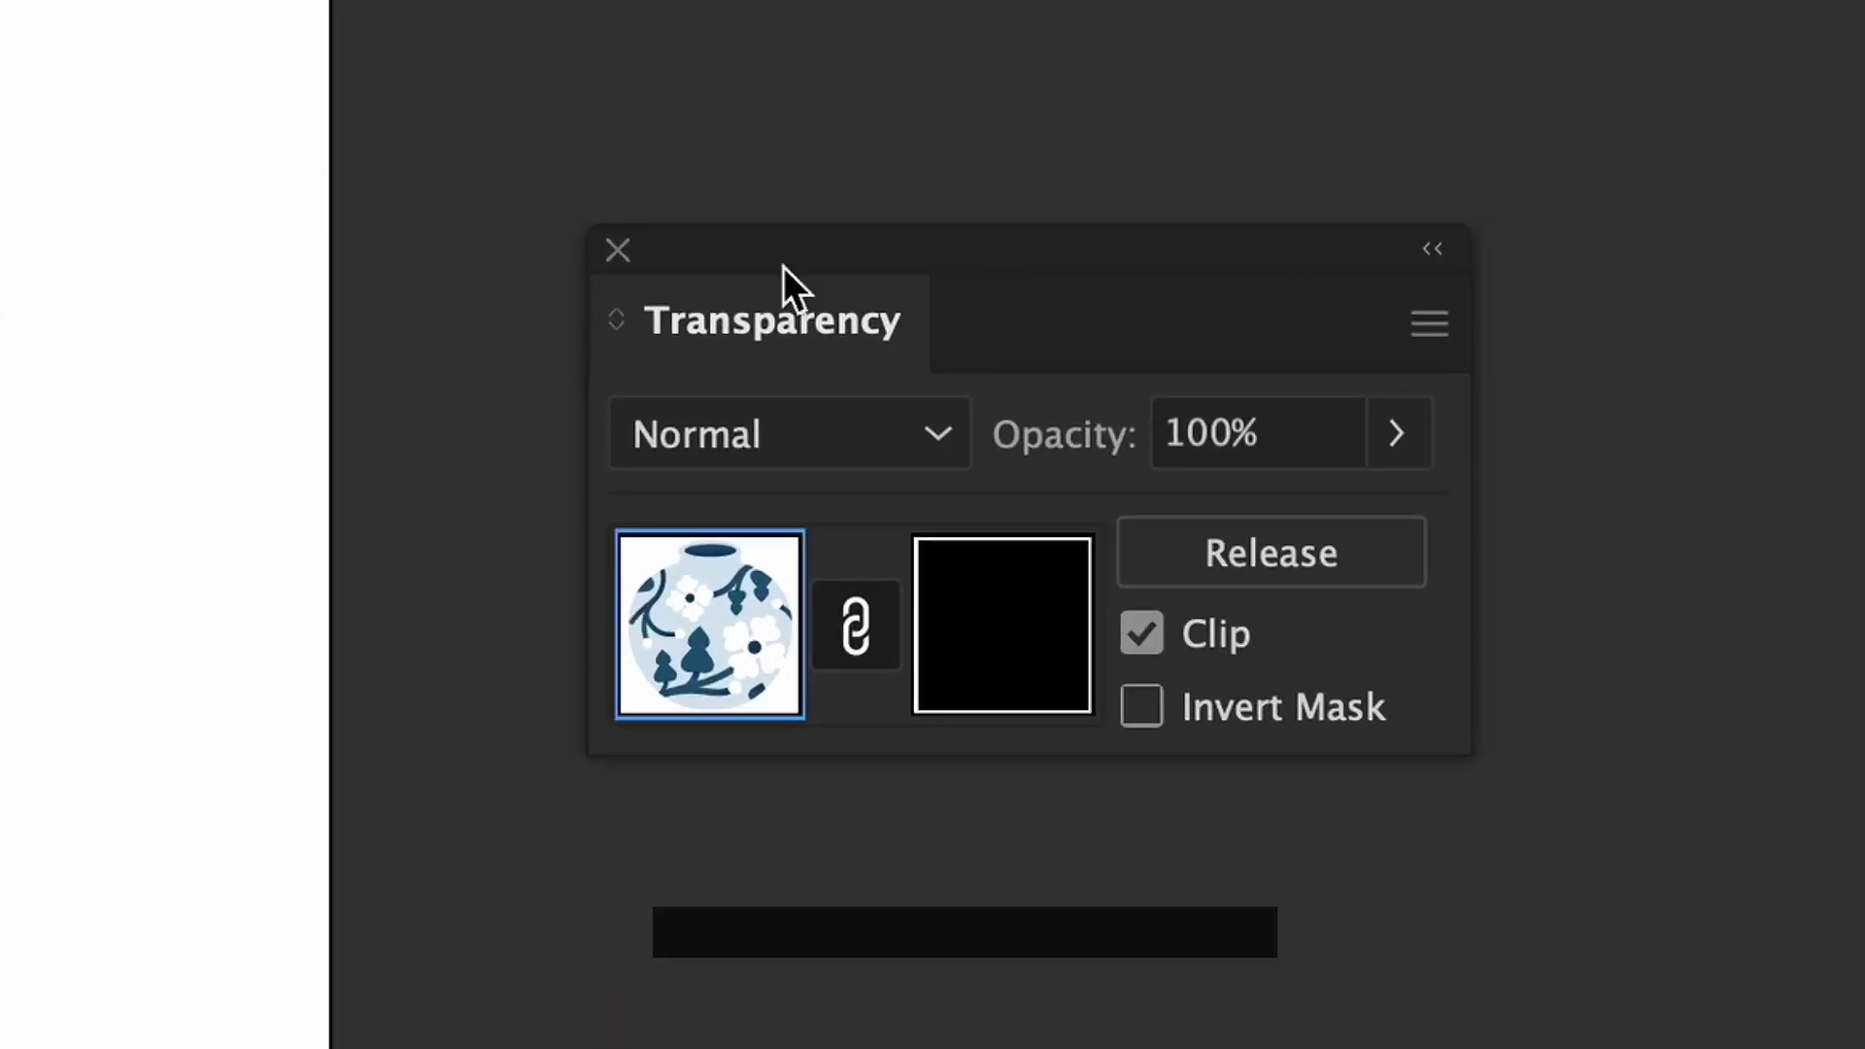
In the opacity mask, draw a white (ffffff) rectangle of about 871 by 893 px covering the whole vase.
left_click(989, 659)
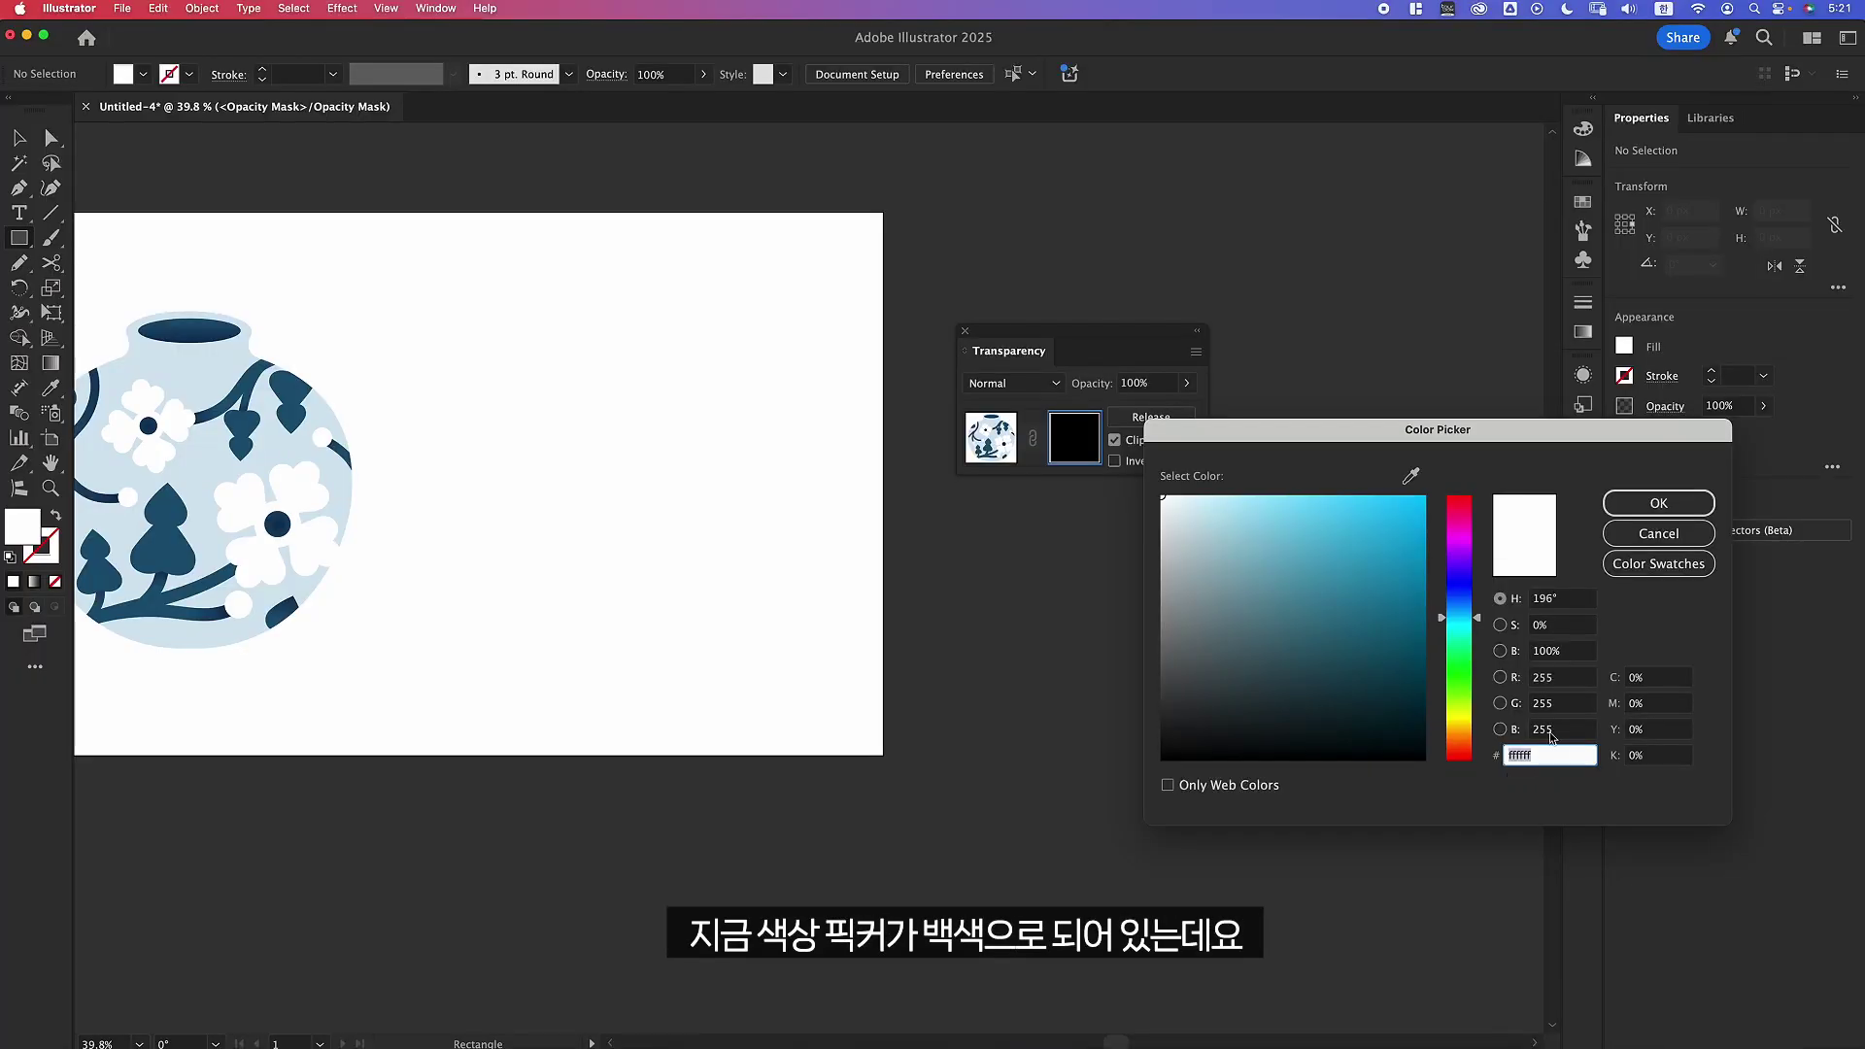
left_click(1658, 503)
mouse_move(389, 246)
left_mouse_down()
mouse_move(503, 685)
mouse_move(770, 670)
mouse_move(828, 694)
left_mouse_up()
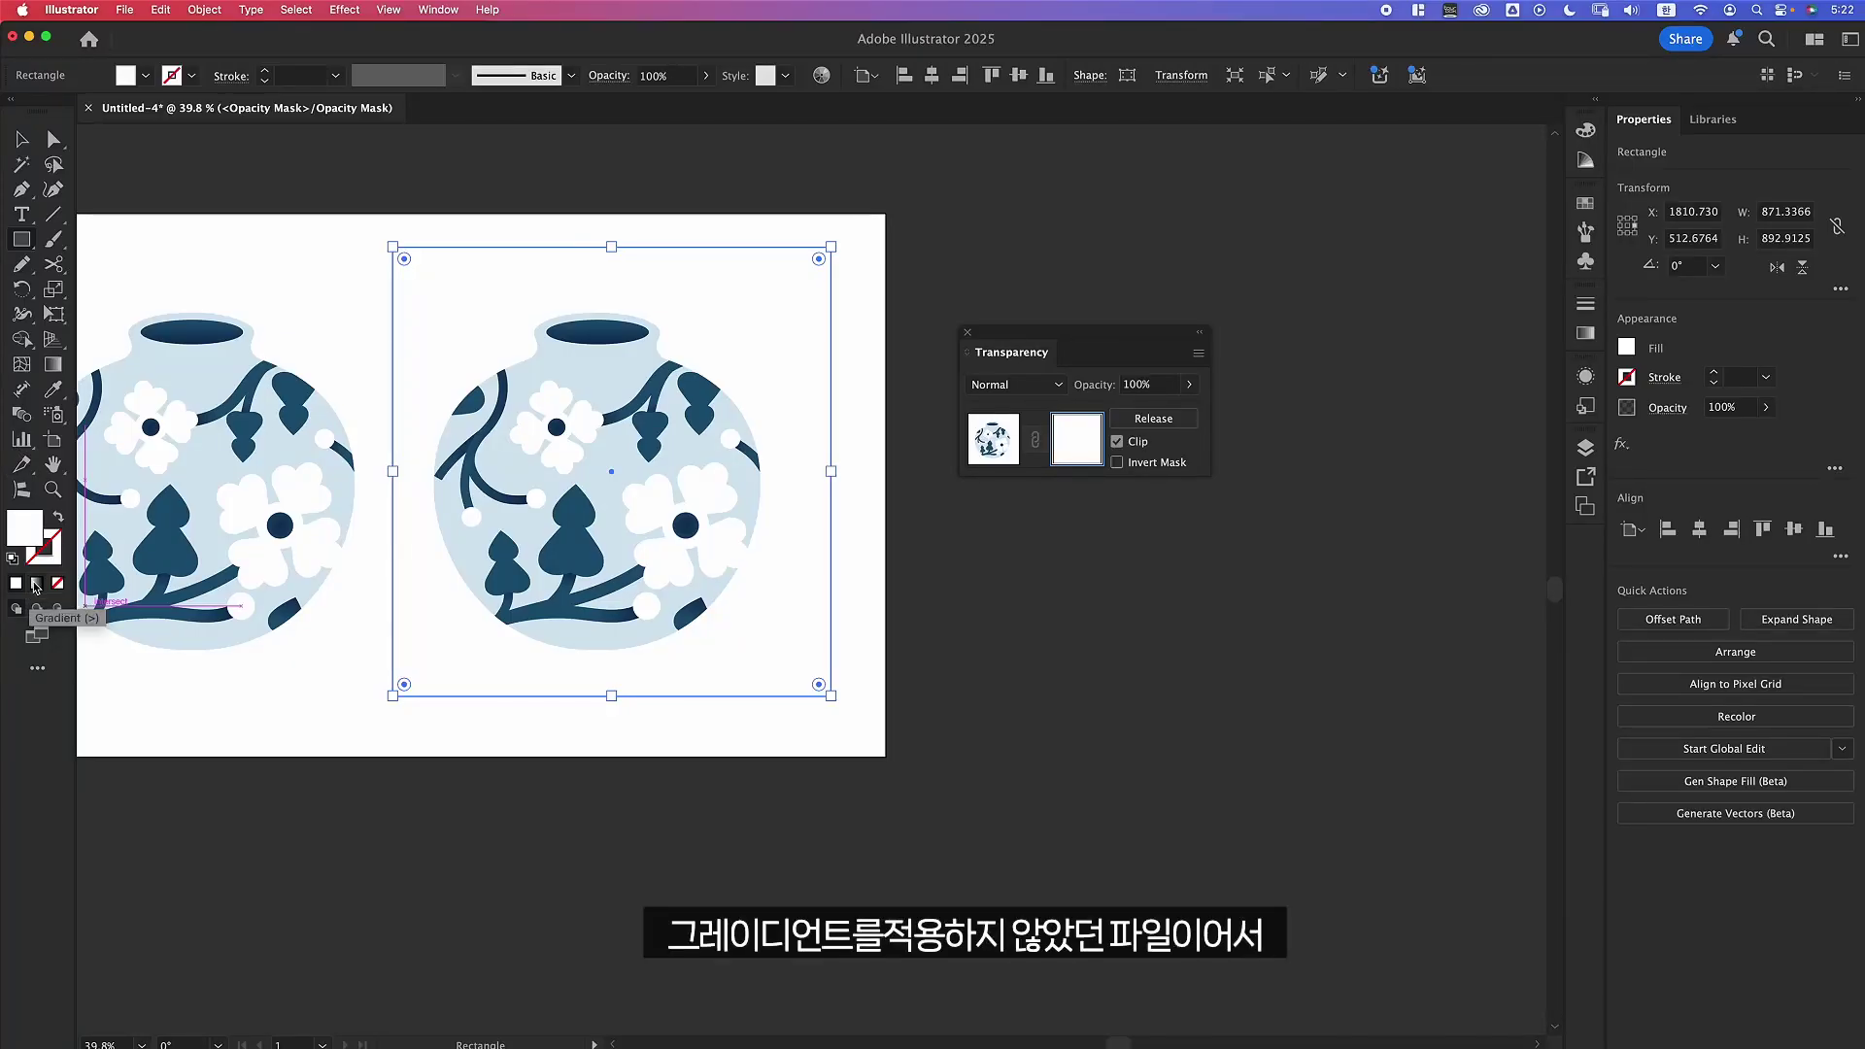
Fill the mask rectangle with the White, Black linear gradient.
left_click(34, 584)
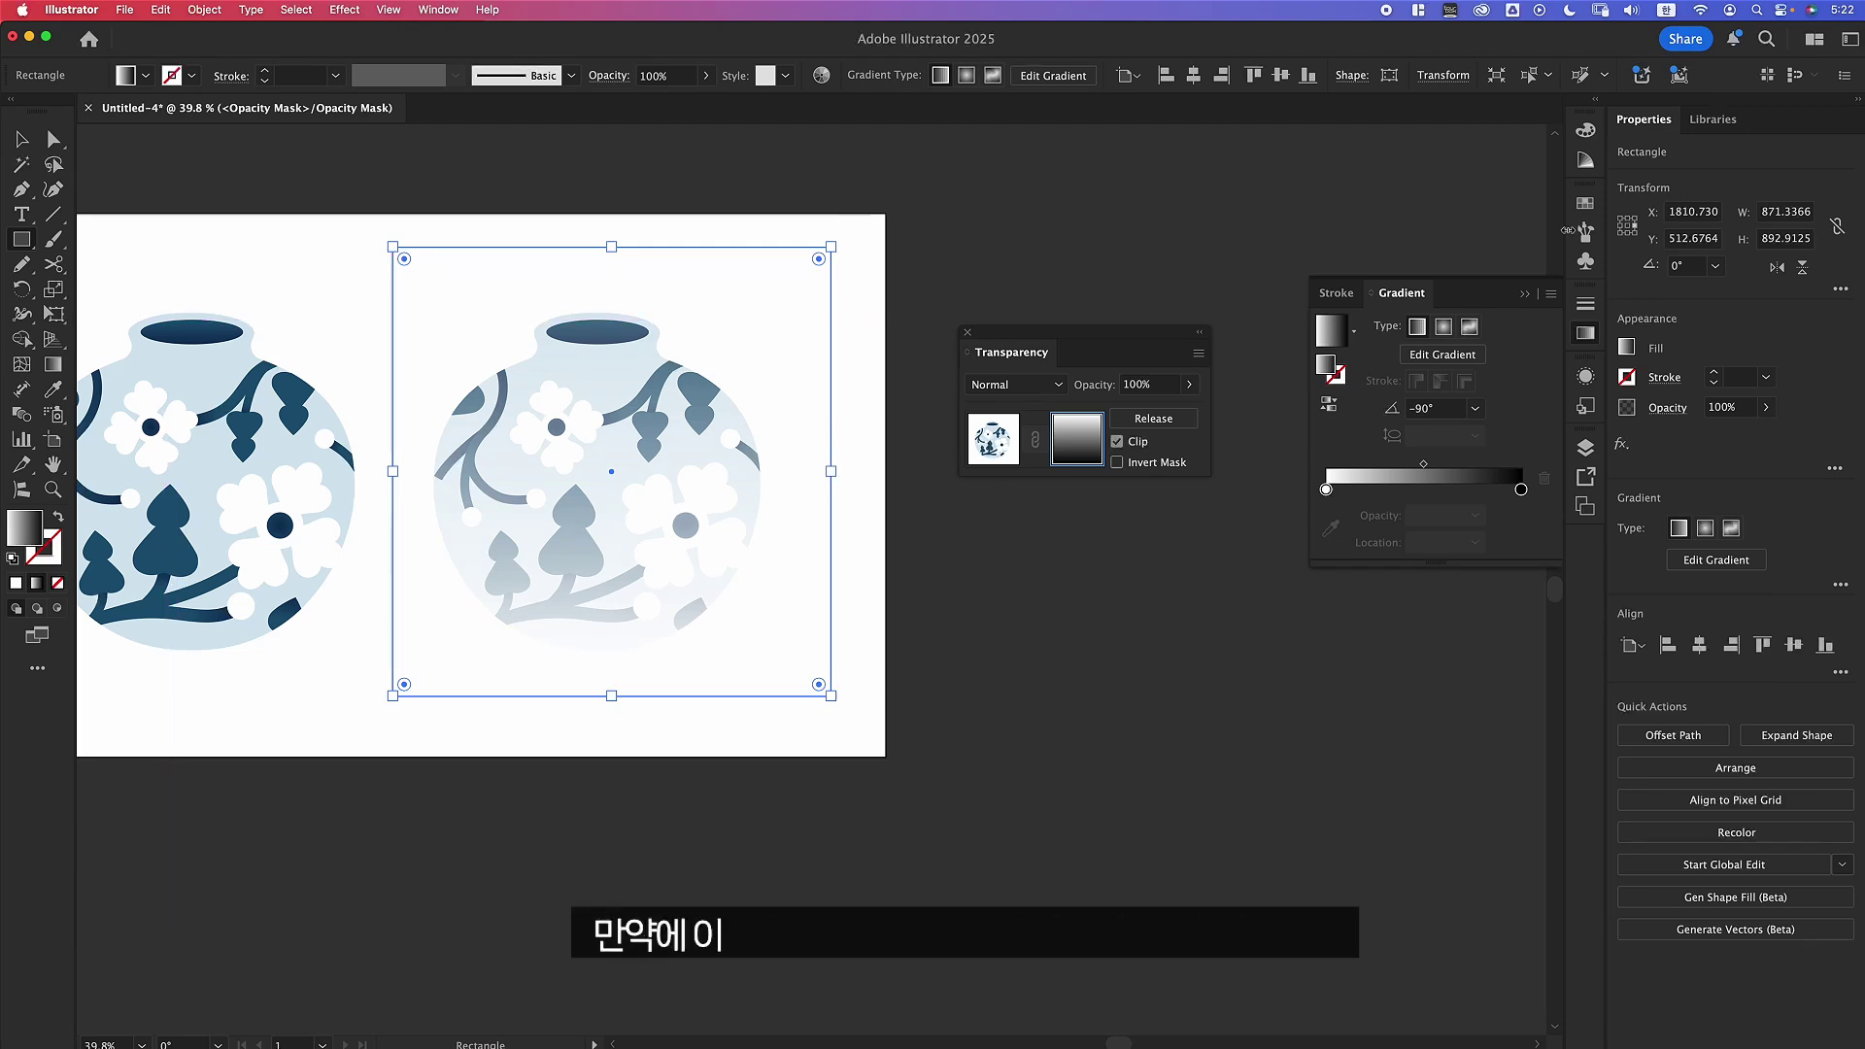
left_click(1584, 204)
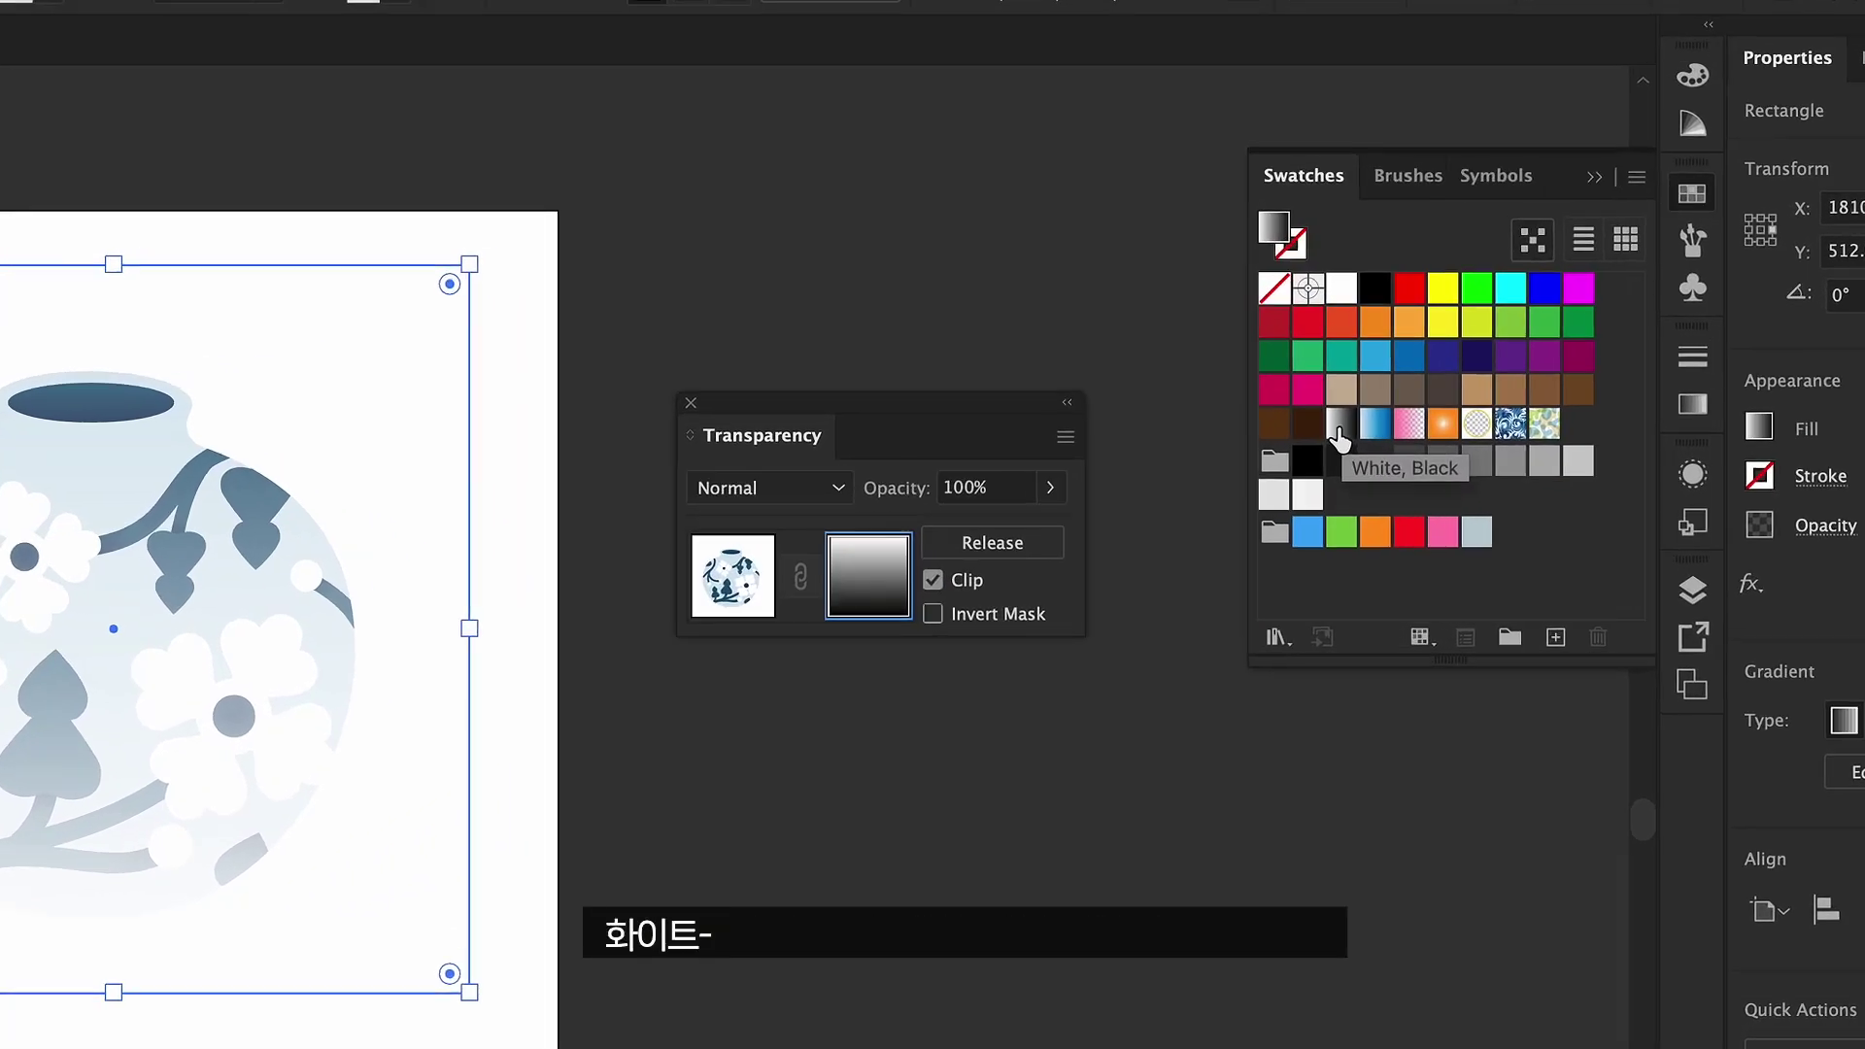
left_click(1691, 194)
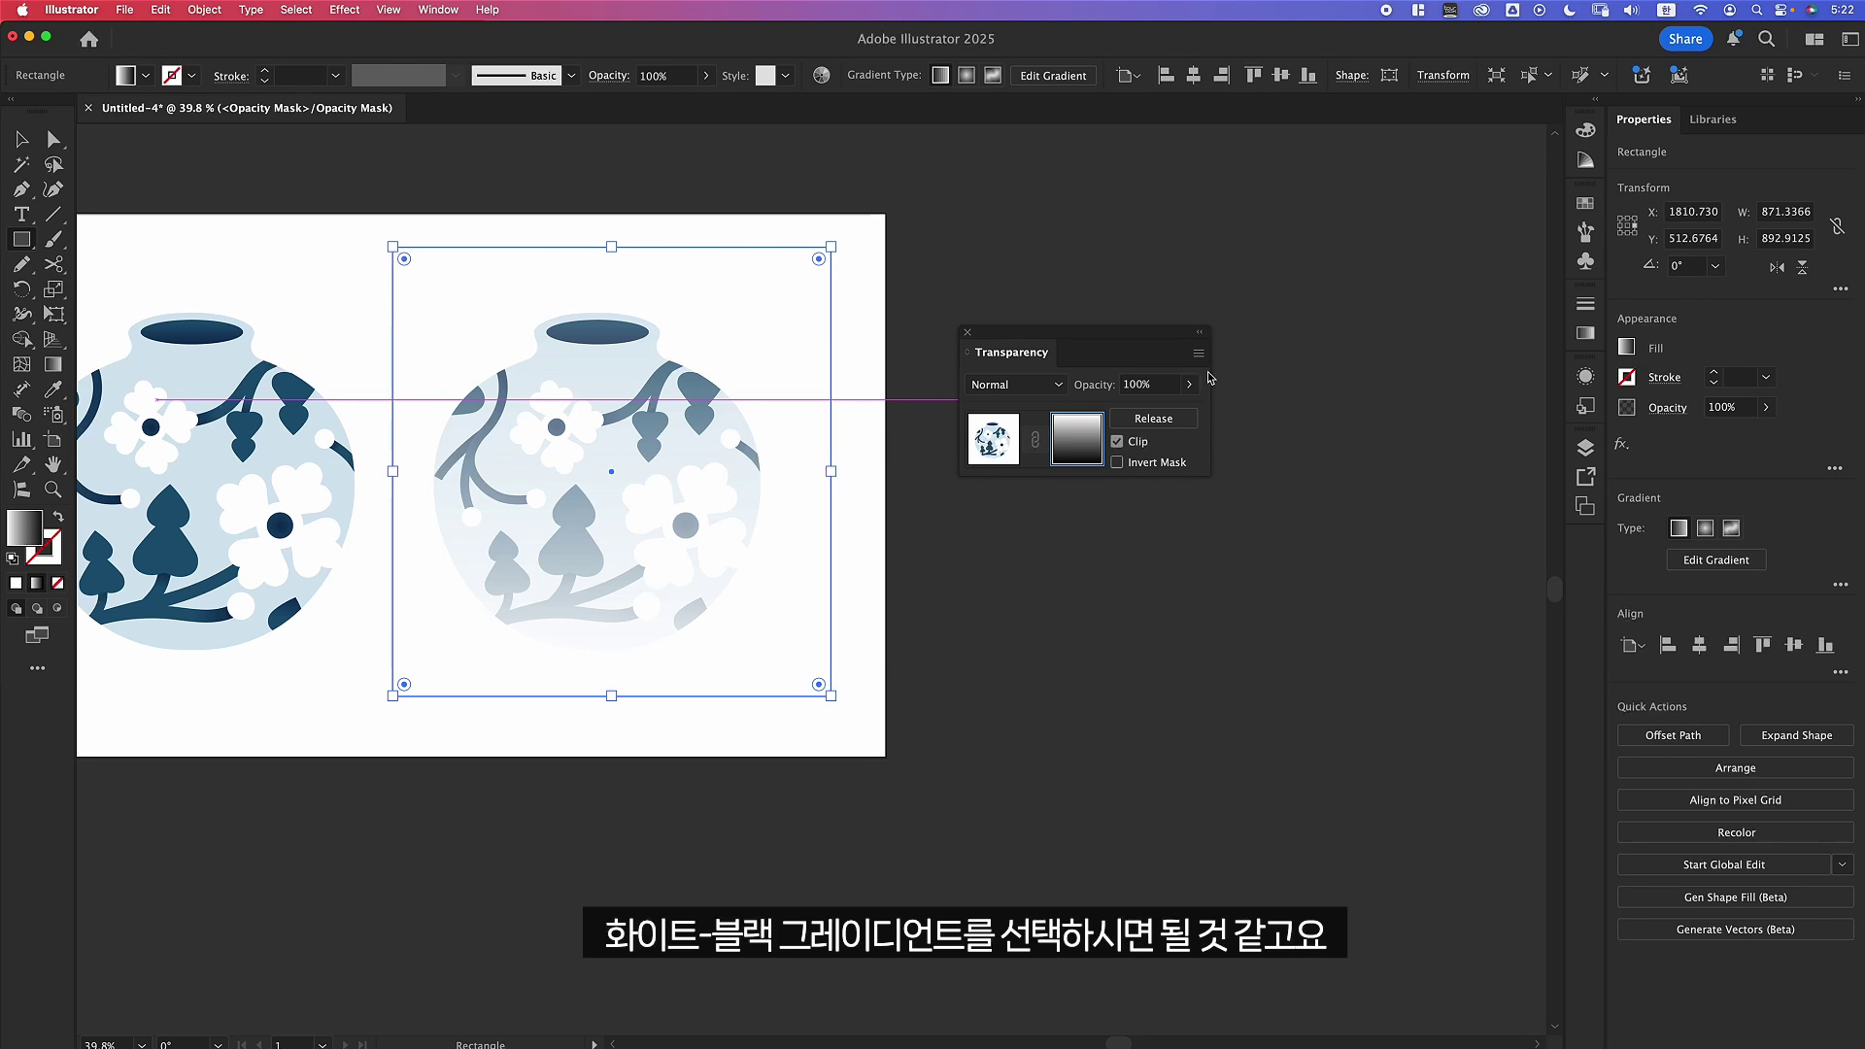
Redraw the mask gradient vertically, from white at the vase's shoulder to black near its lower part.
left_click(1586, 379)
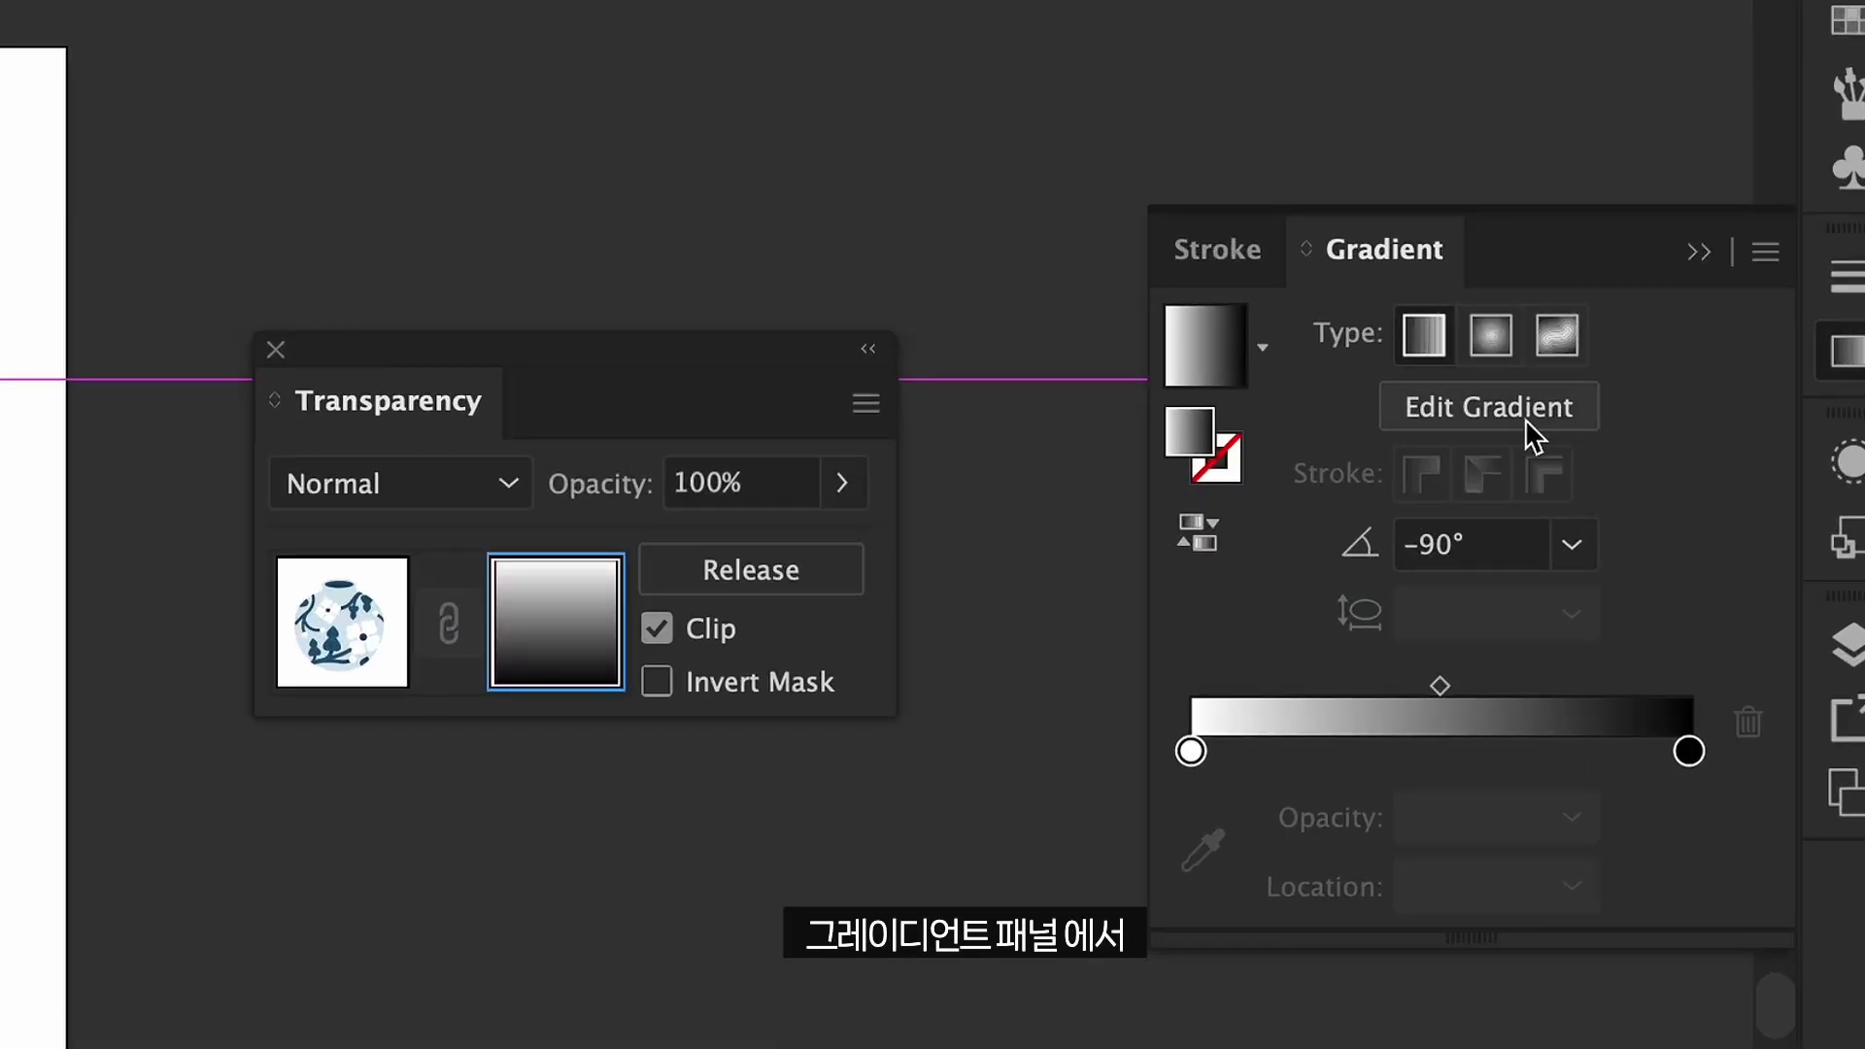
left_click(1533, 437)
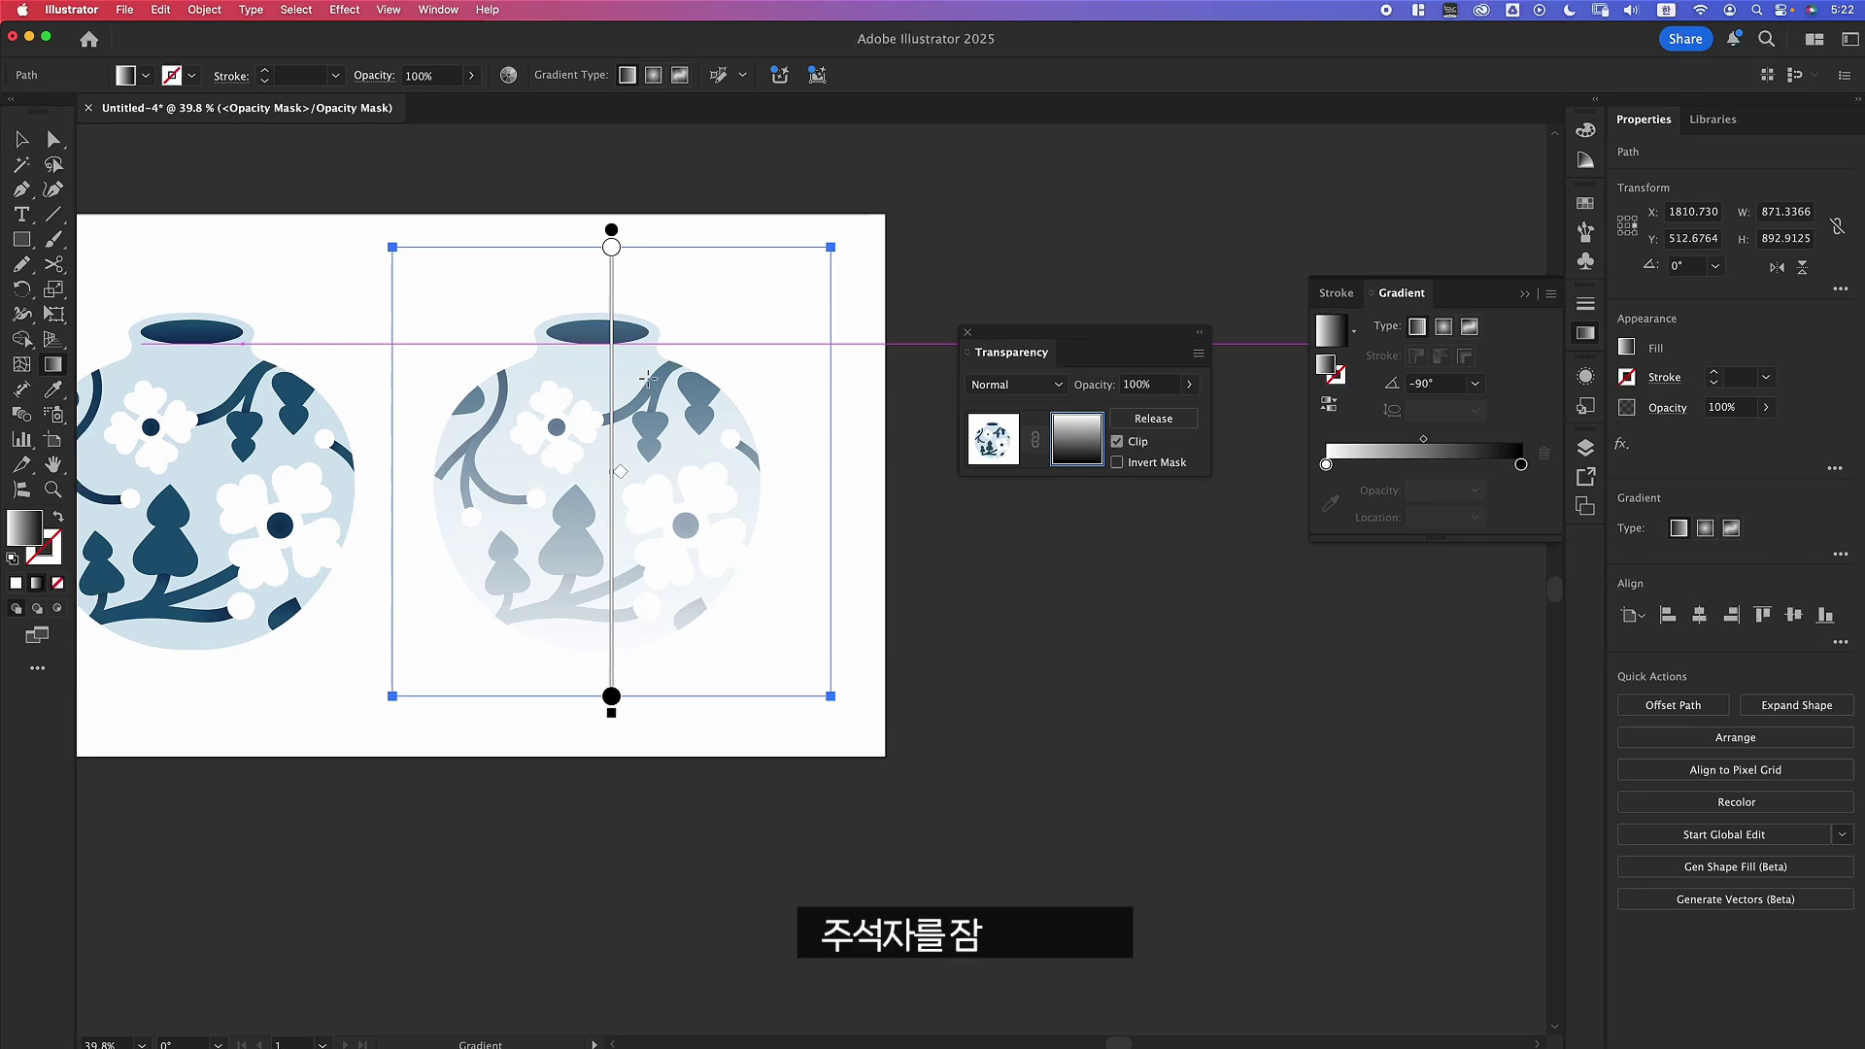
left_click_drag(648, 378, 650, 591)
left_click_drag(674, 373, 672, 590)
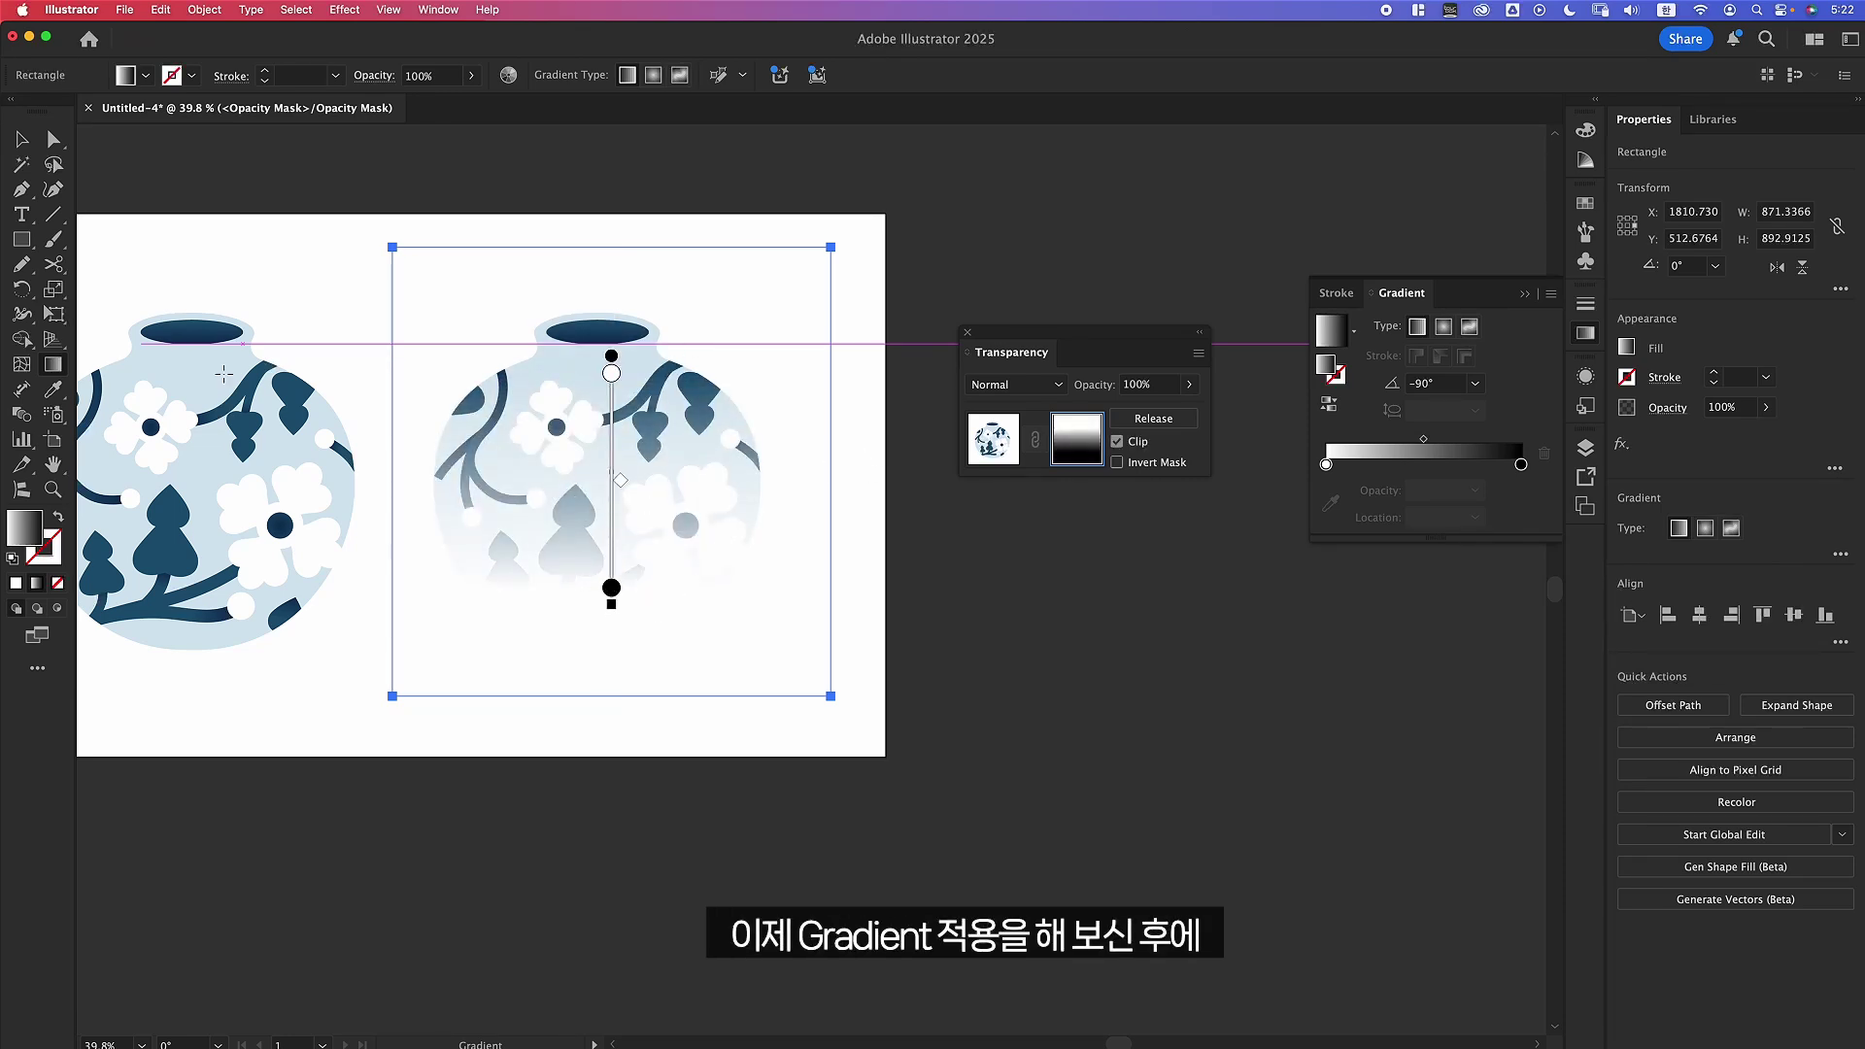
Leave mask editing and move the masked vase off the white artboard onto the dark canvas.
left_click(20, 142)
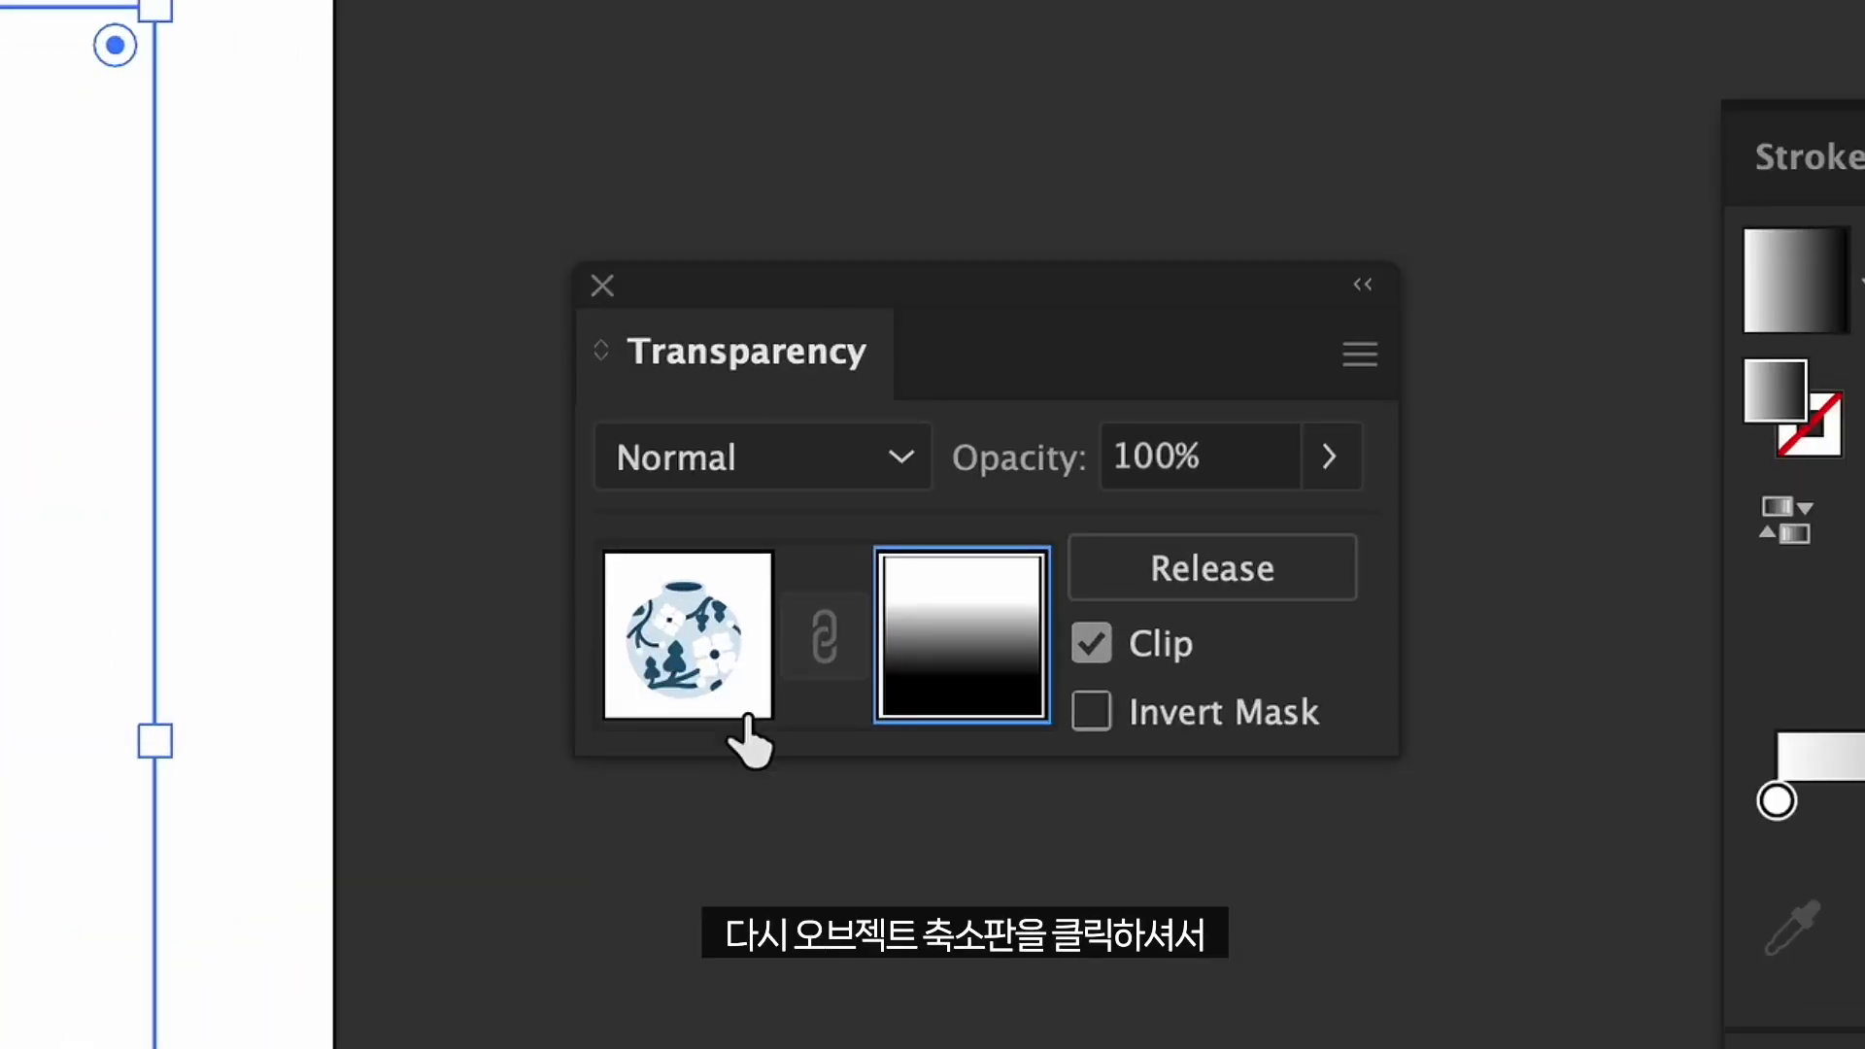
left_click(687, 641)
left_click_drag(179, 673, 680, 582)
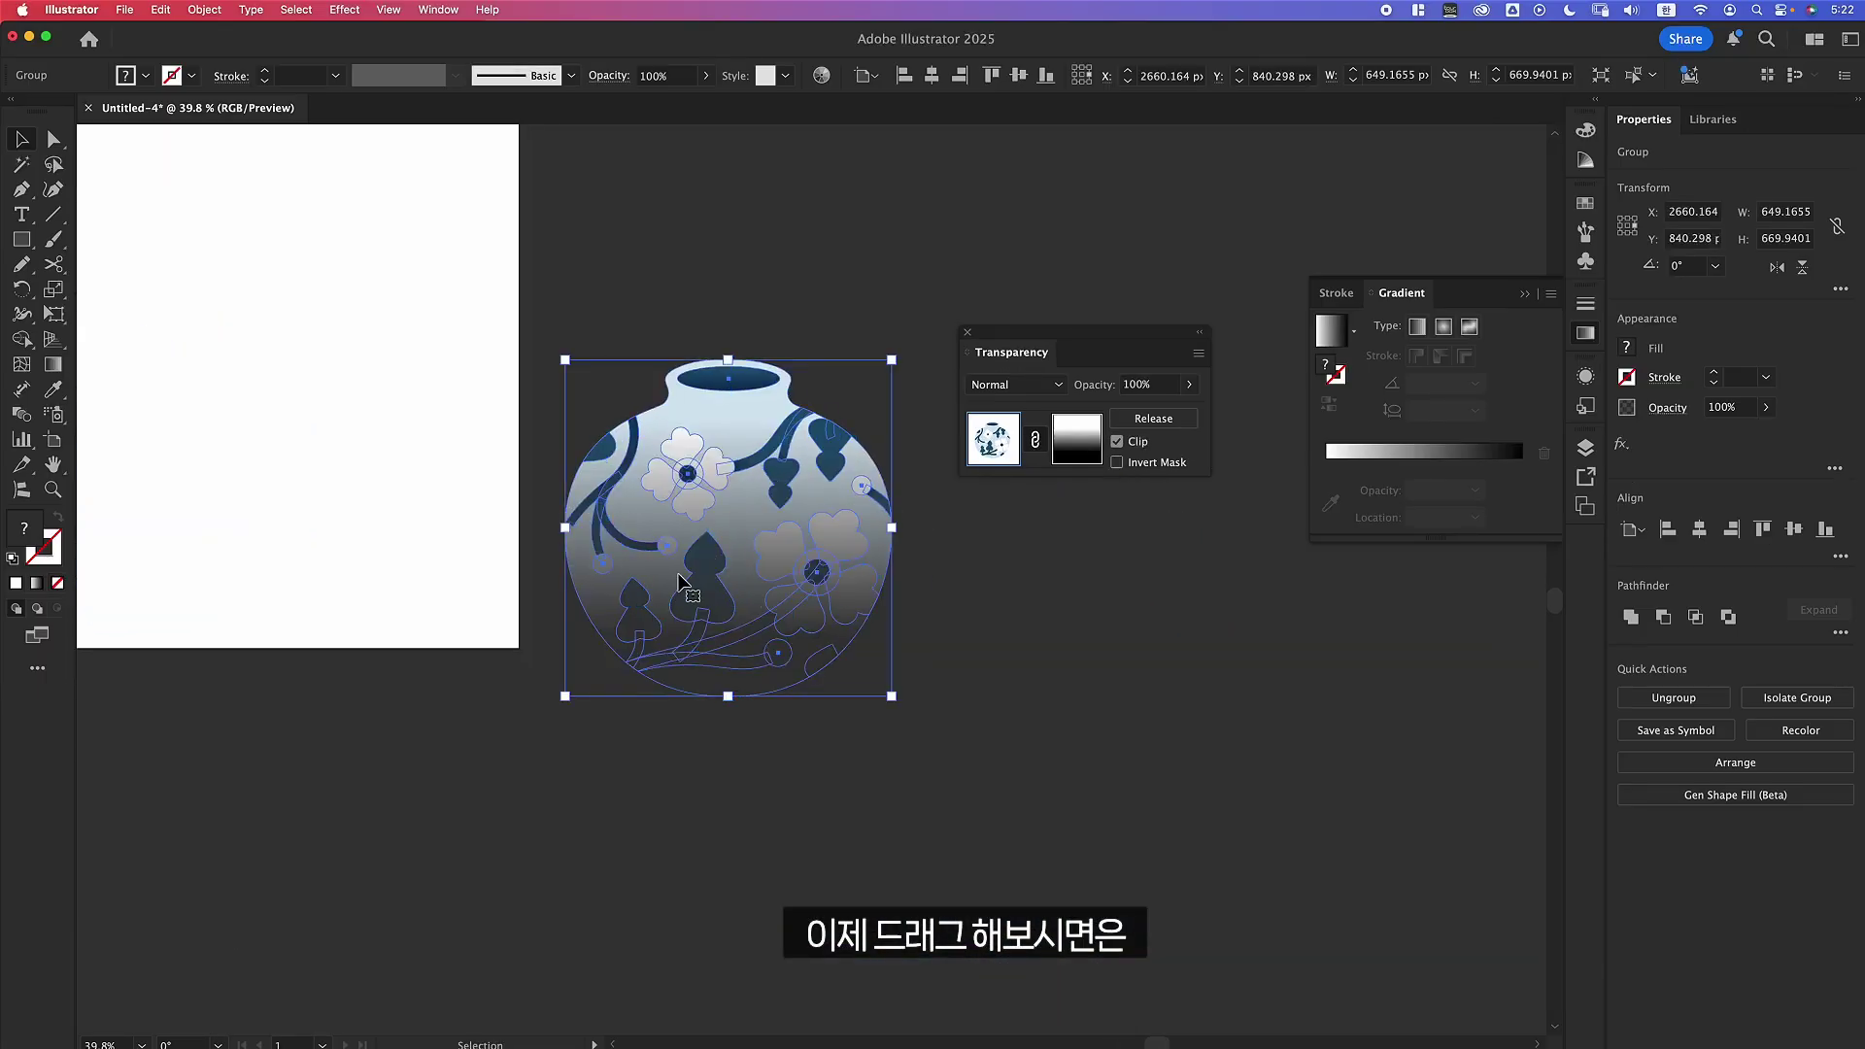
left_click_drag(400, 480, 708, 644)
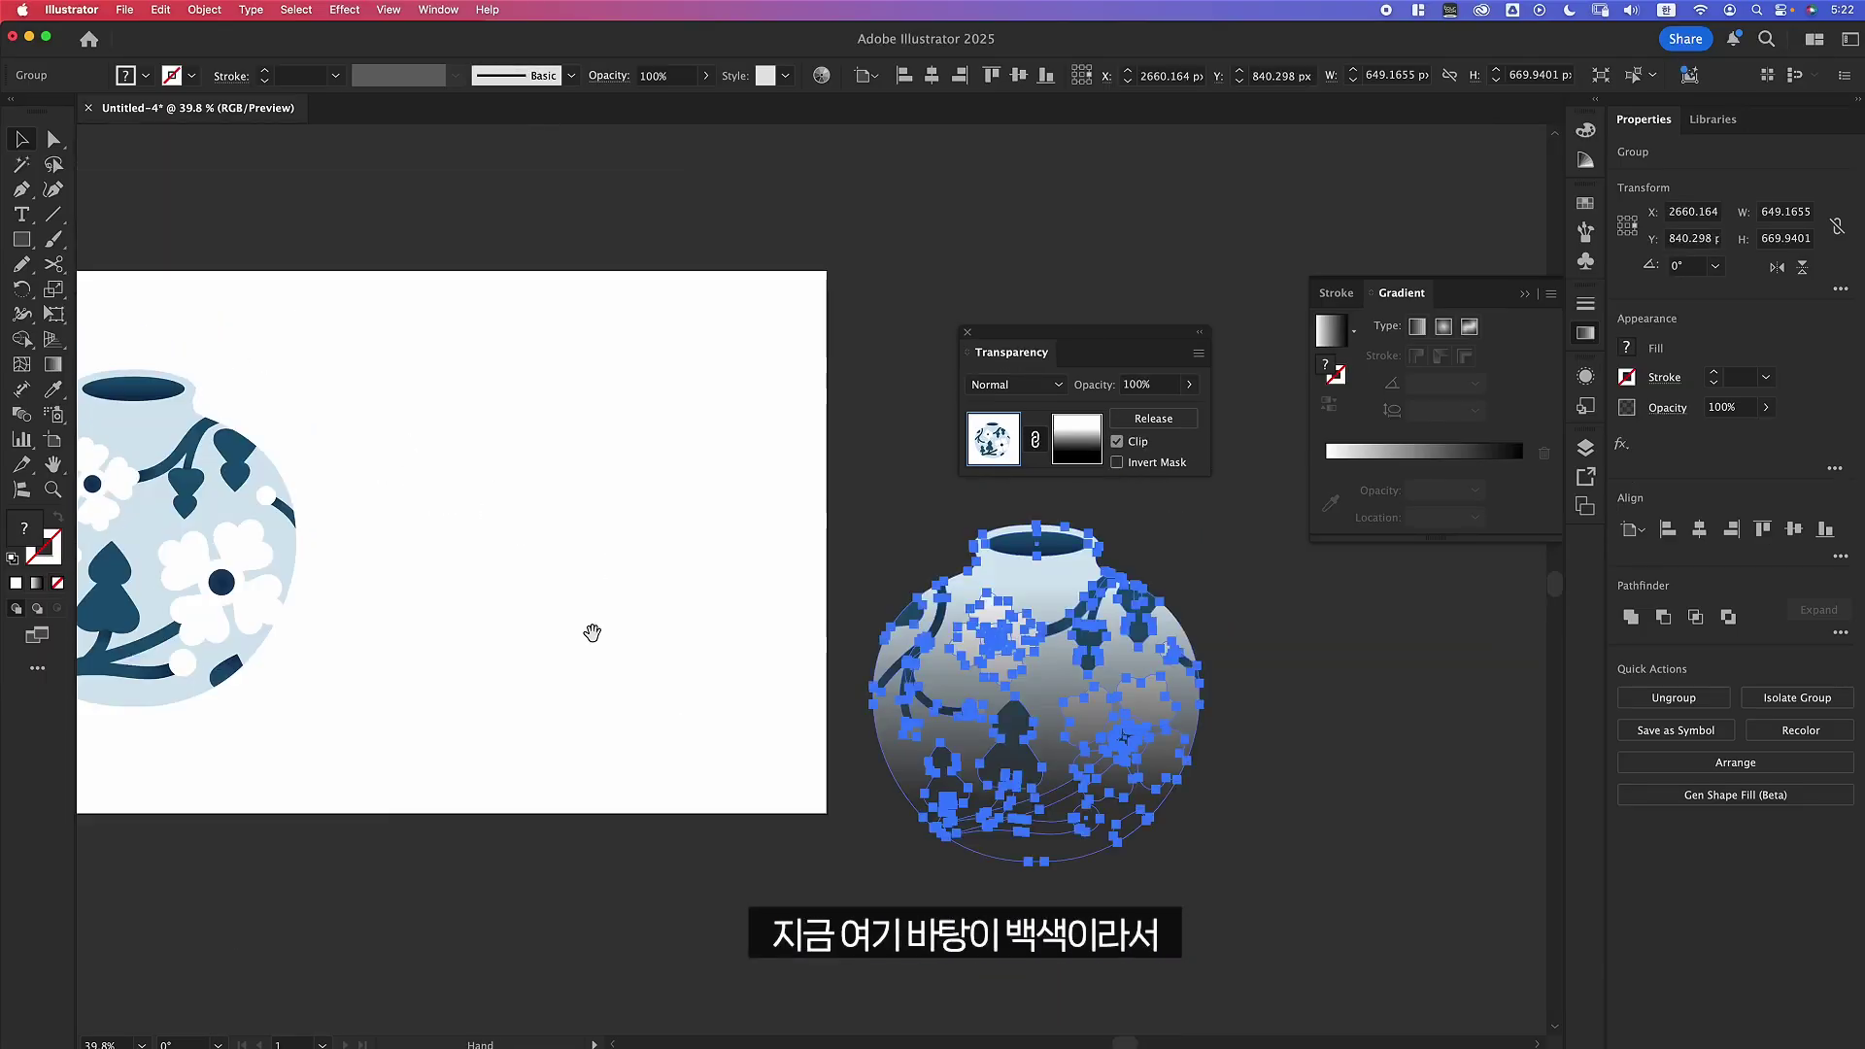
left_click_drag(1015, 686, 657, 548)
left_click_drag(735, 495, 903, 679)
key("z")
key("v")
key("z")
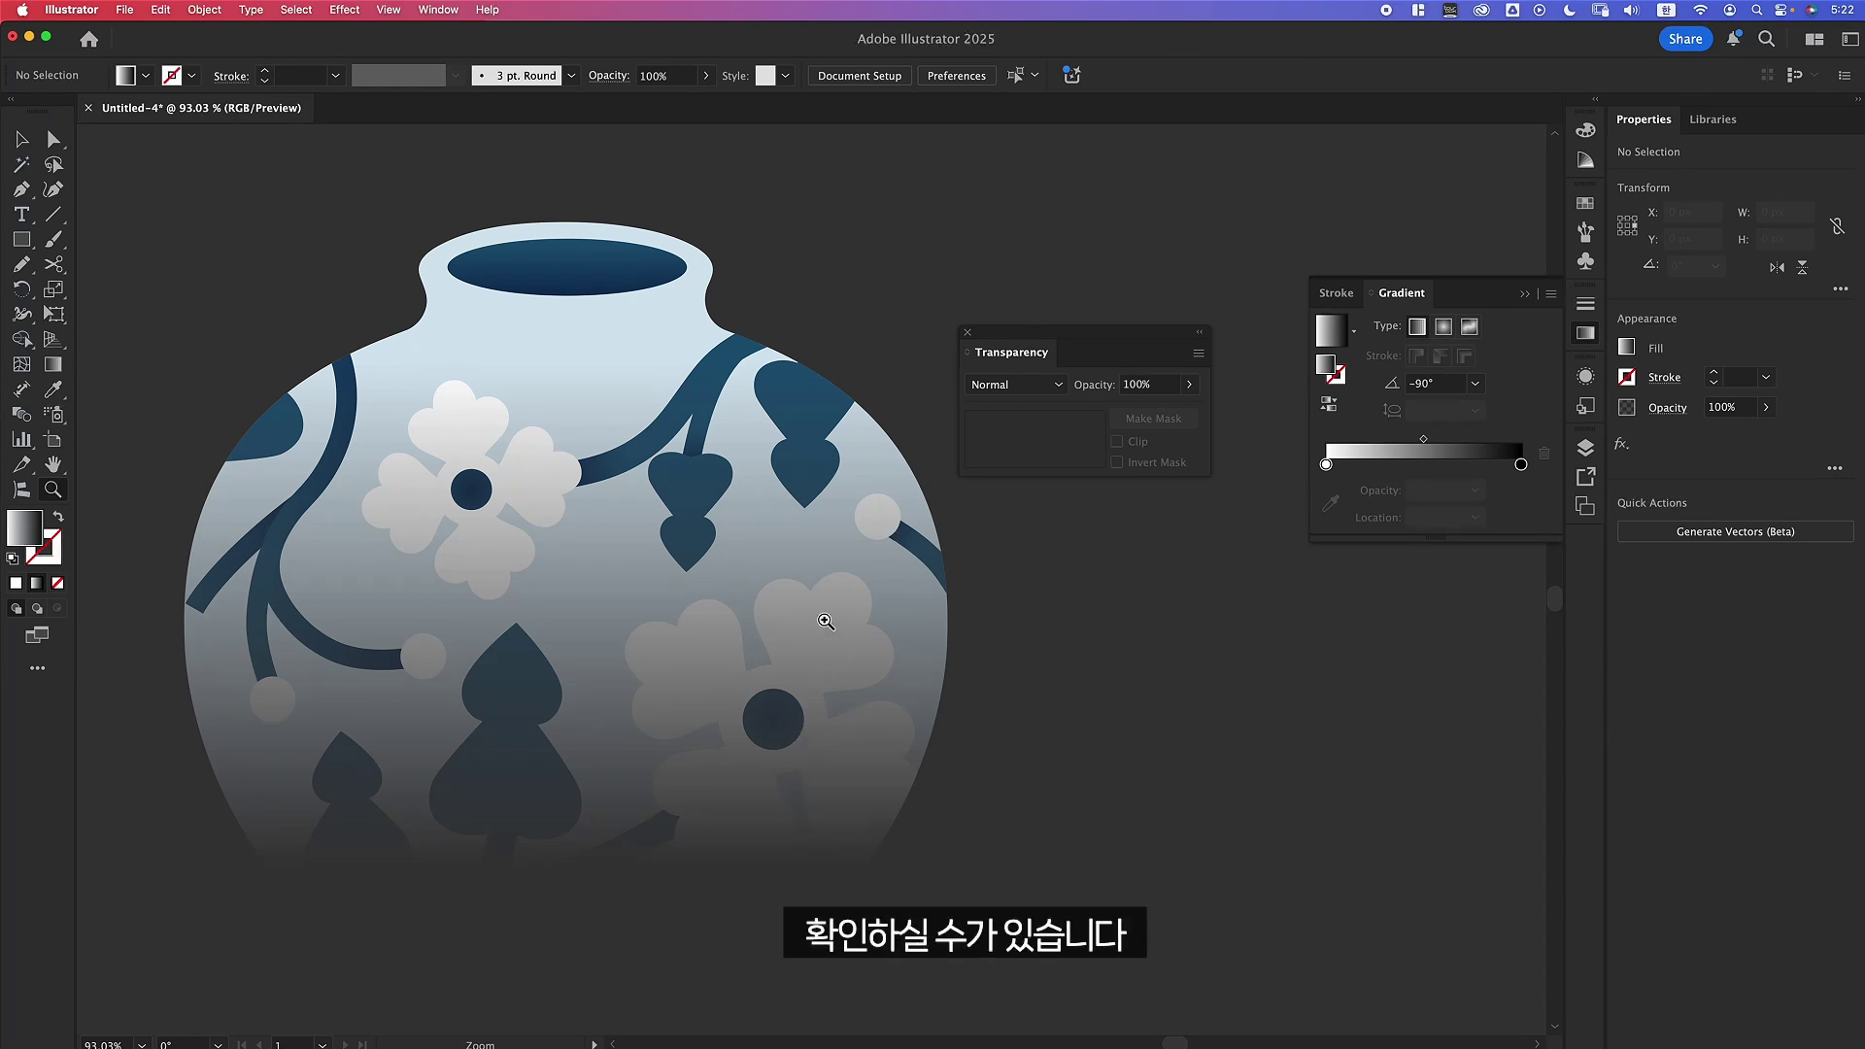
Reopen the vase's opacity mask and draw a black (000000) rectangle of about 197 by 206 px over the vase's middle.
key("v")
left_click(845, 595)
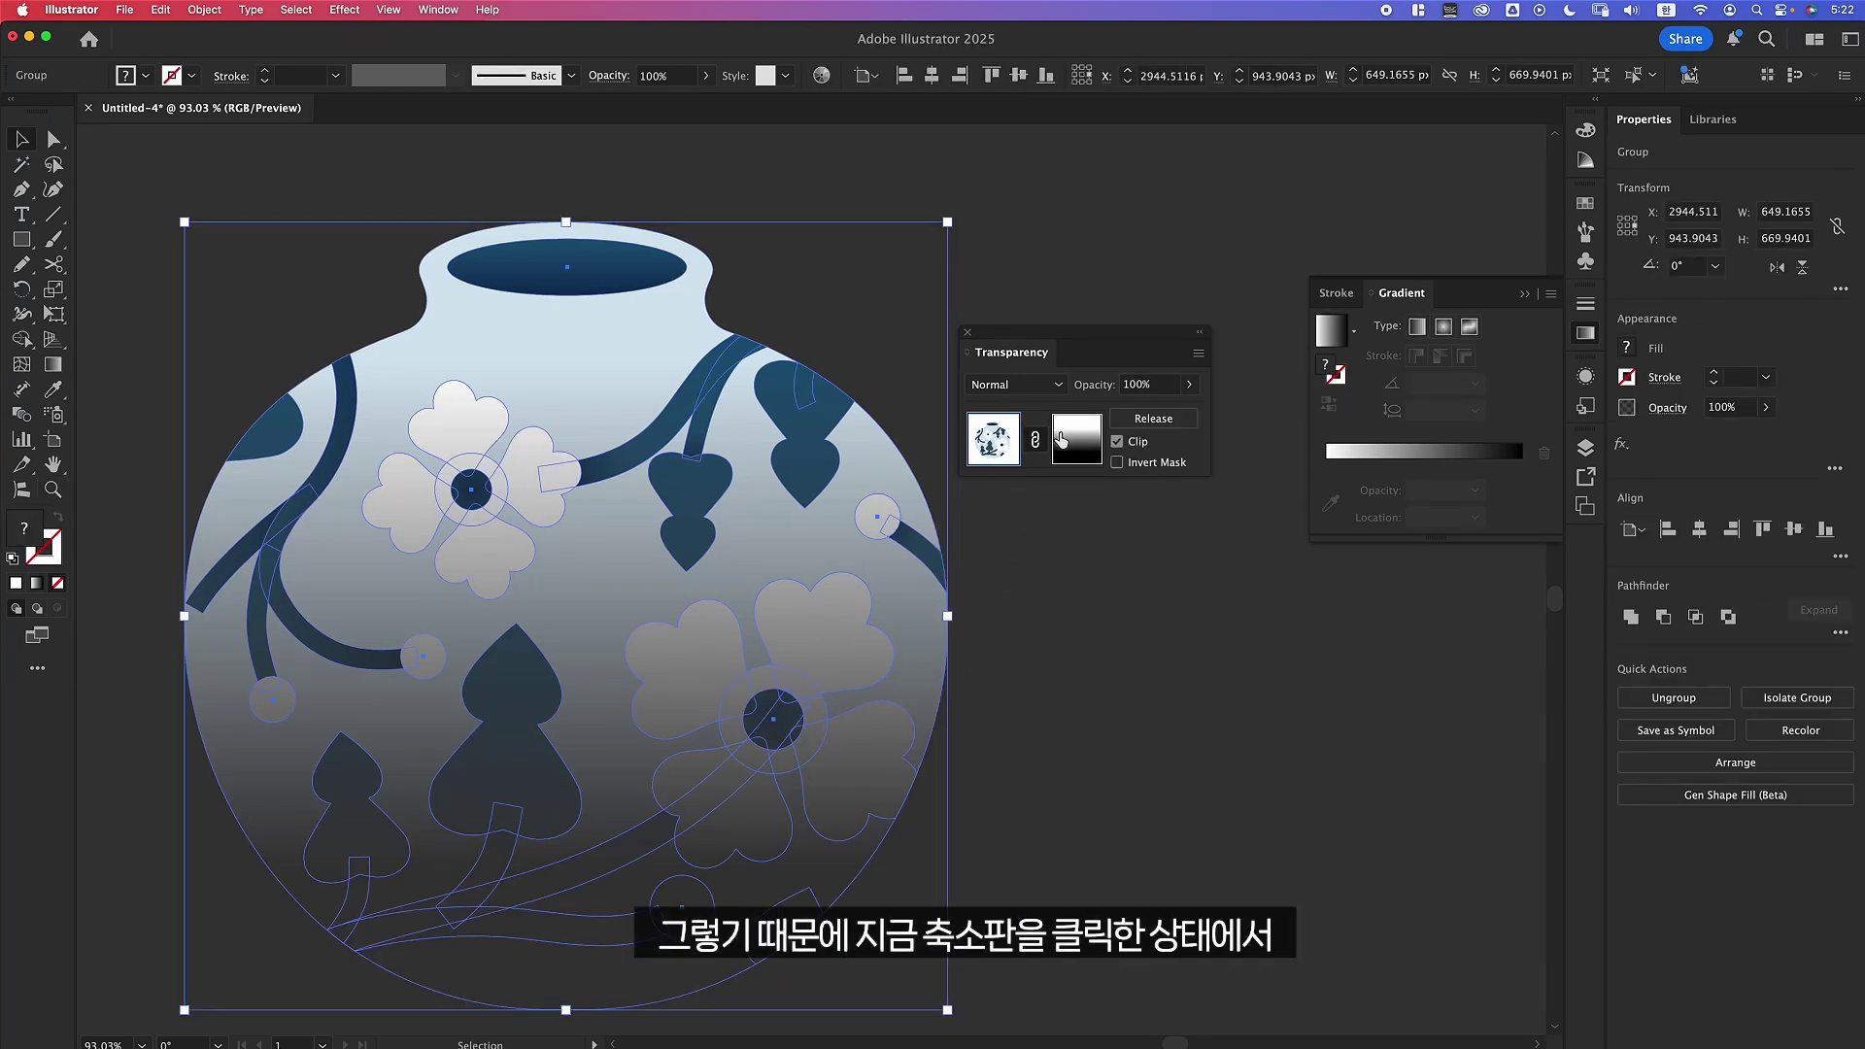
left_click(1092, 439)
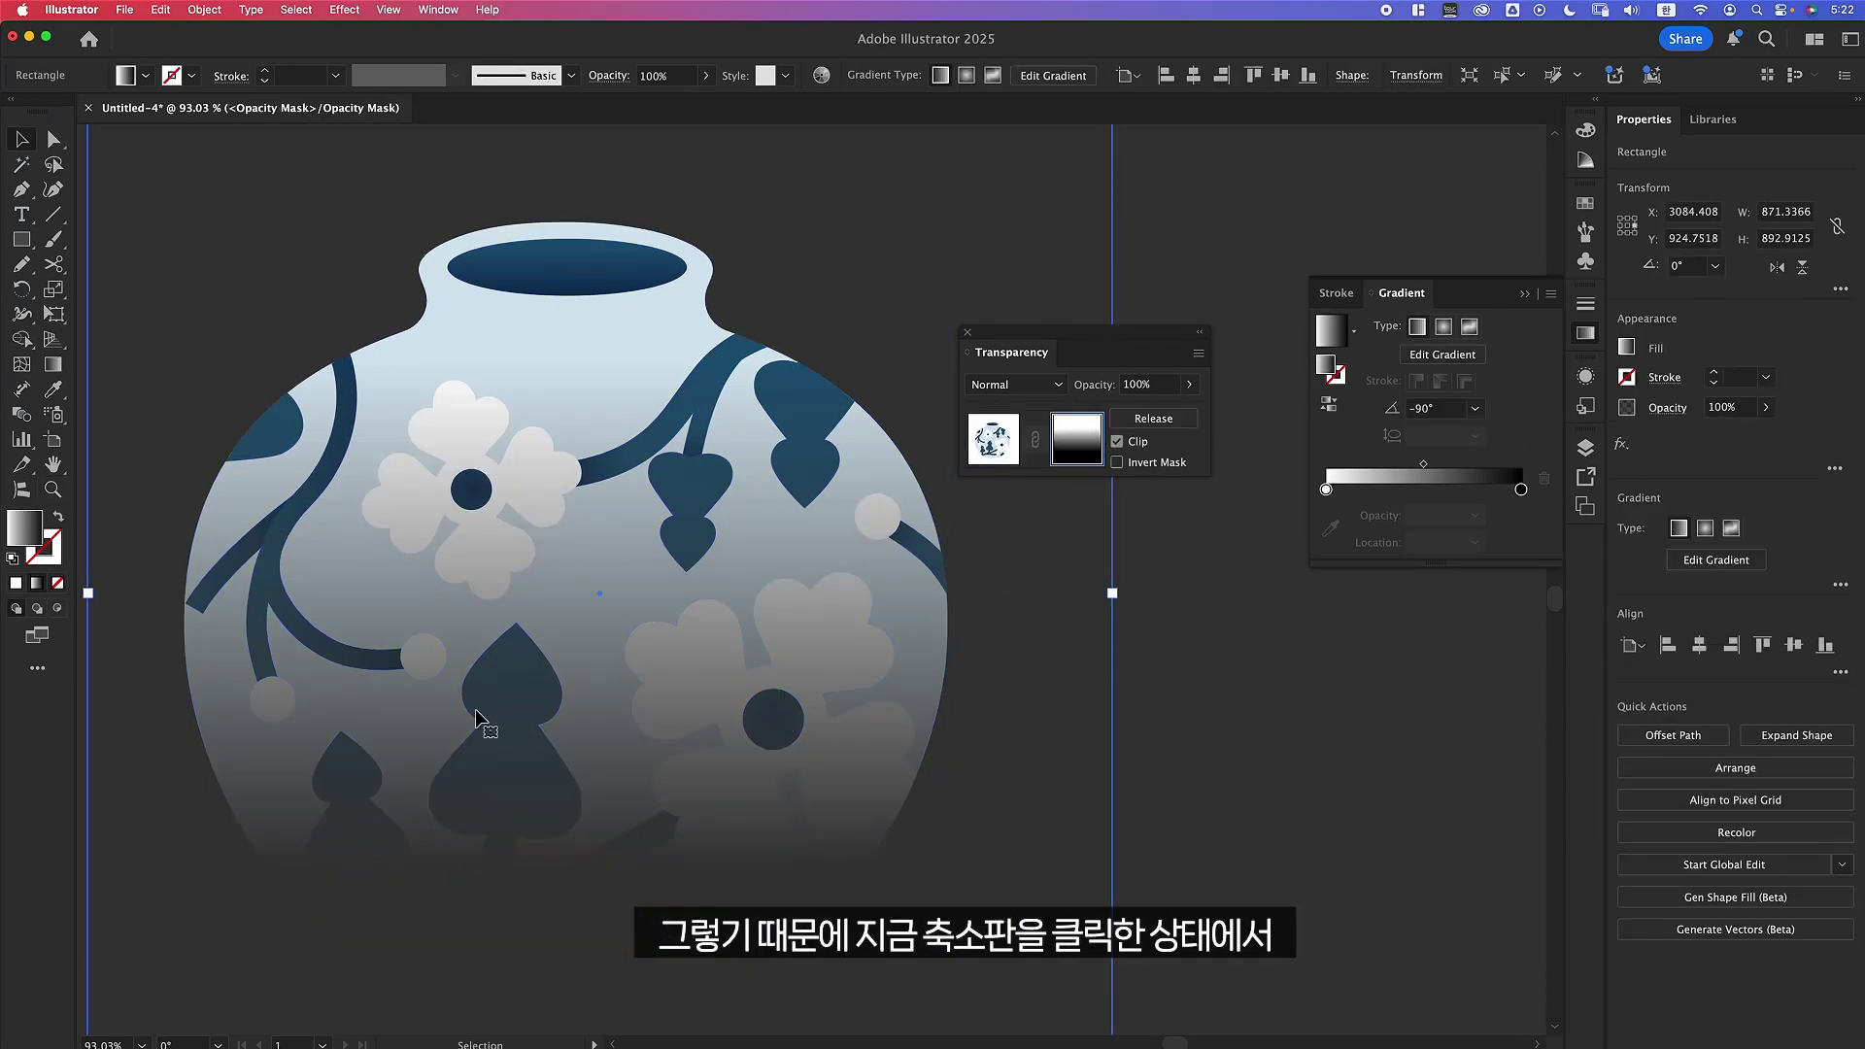
left_click(23, 240)
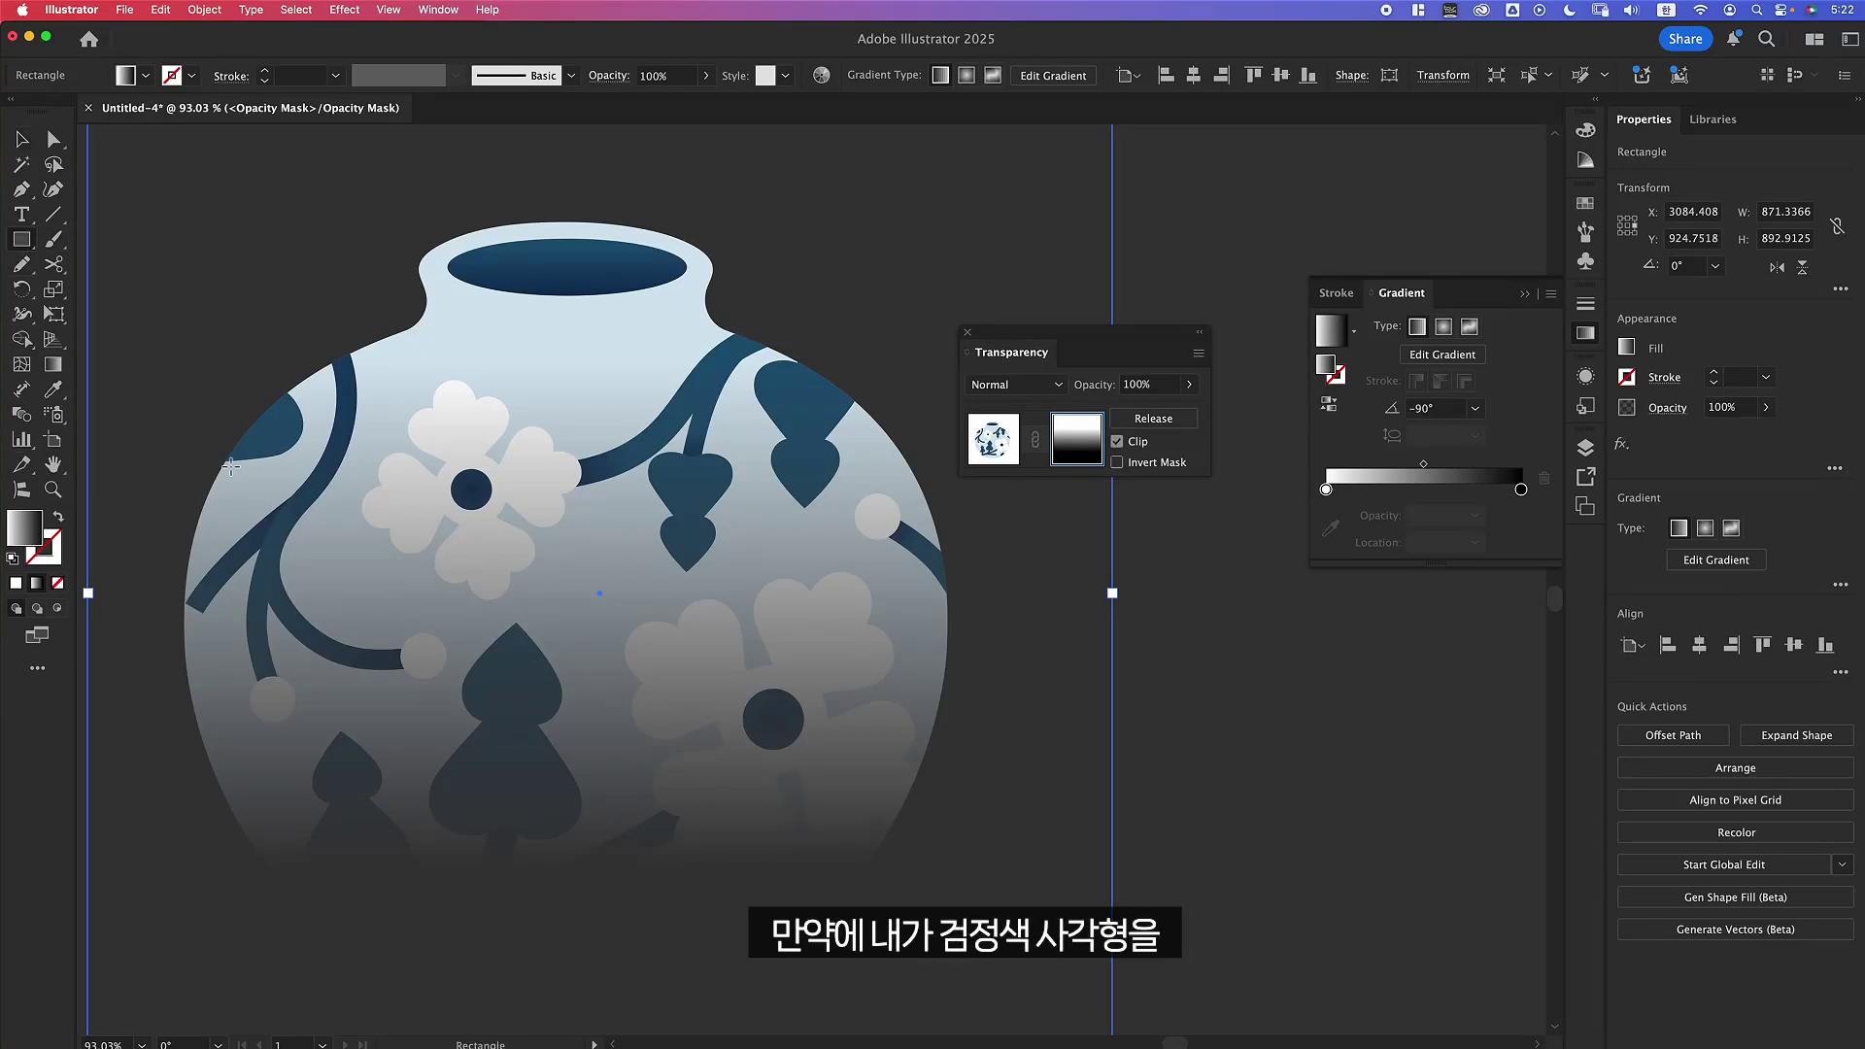
mouse_move(539, 462)
left_mouse_down()
mouse_move(645, 657)
mouse_move(770, 703)
left_mouse_up()
double_click(25, 531)
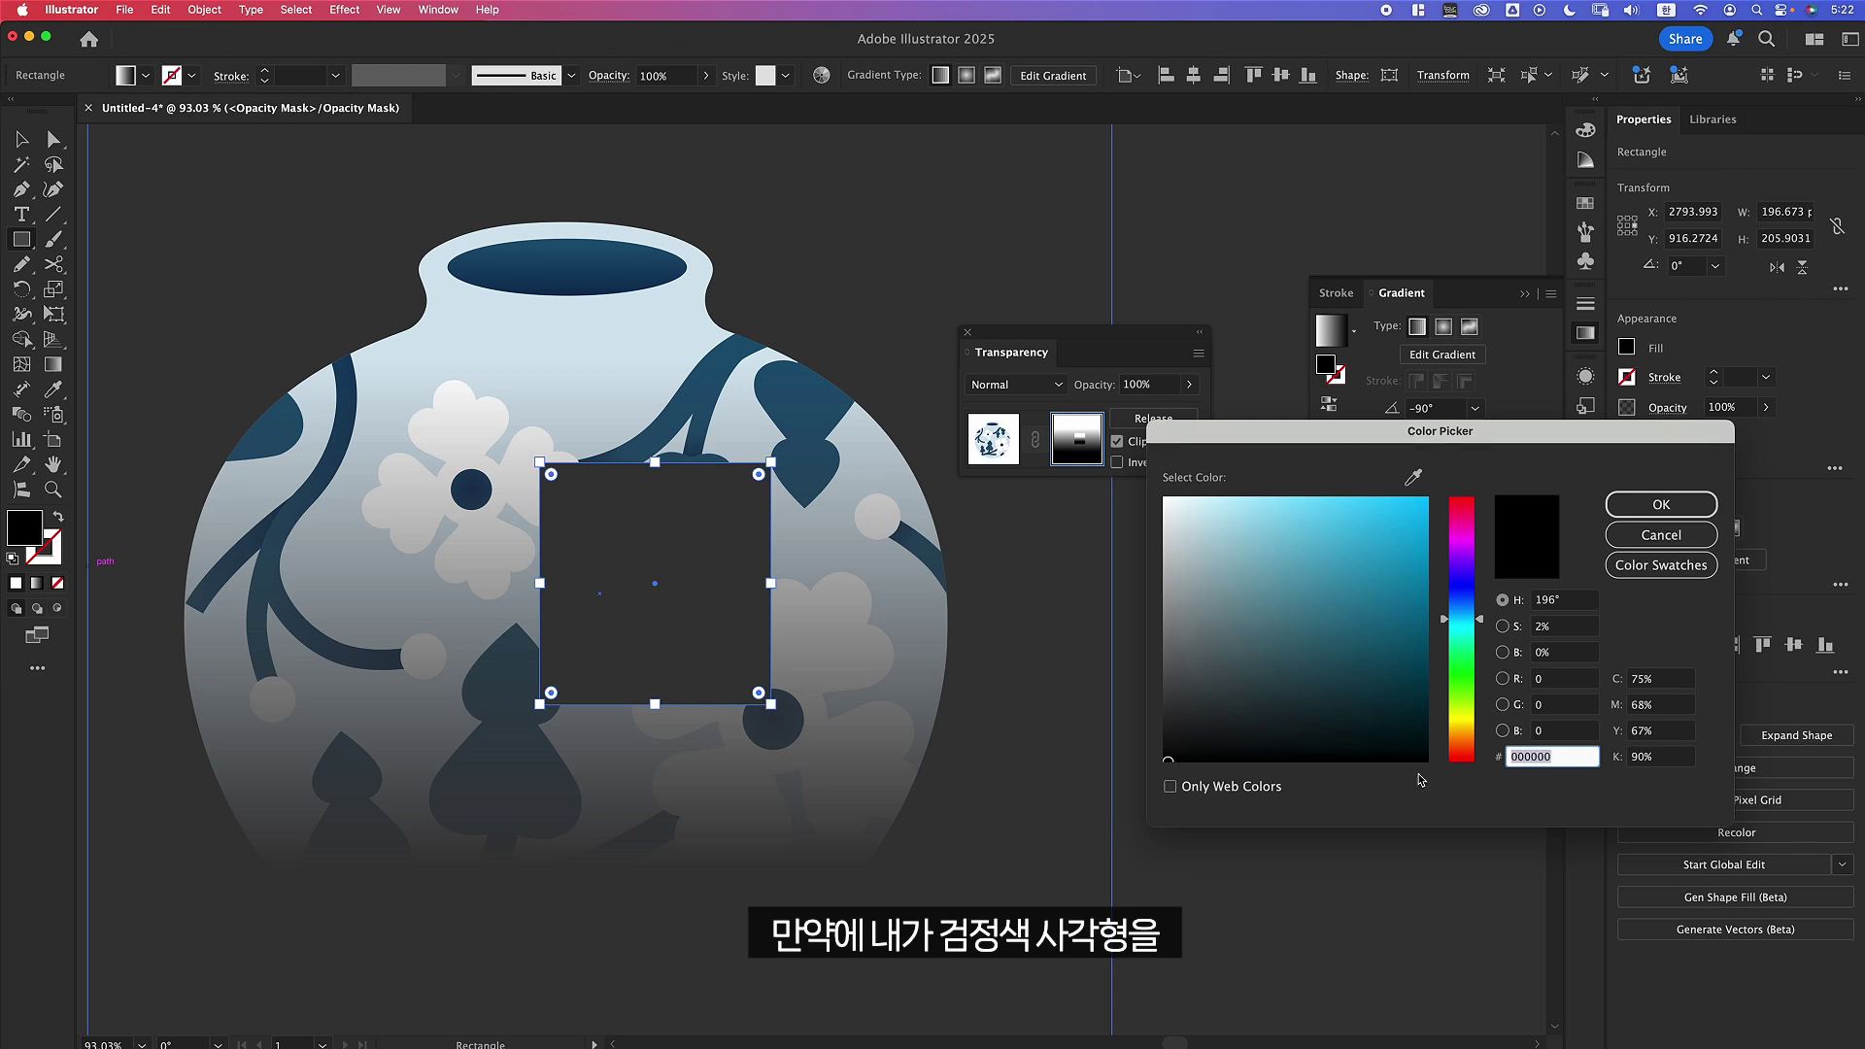
left_click(1661, 504)
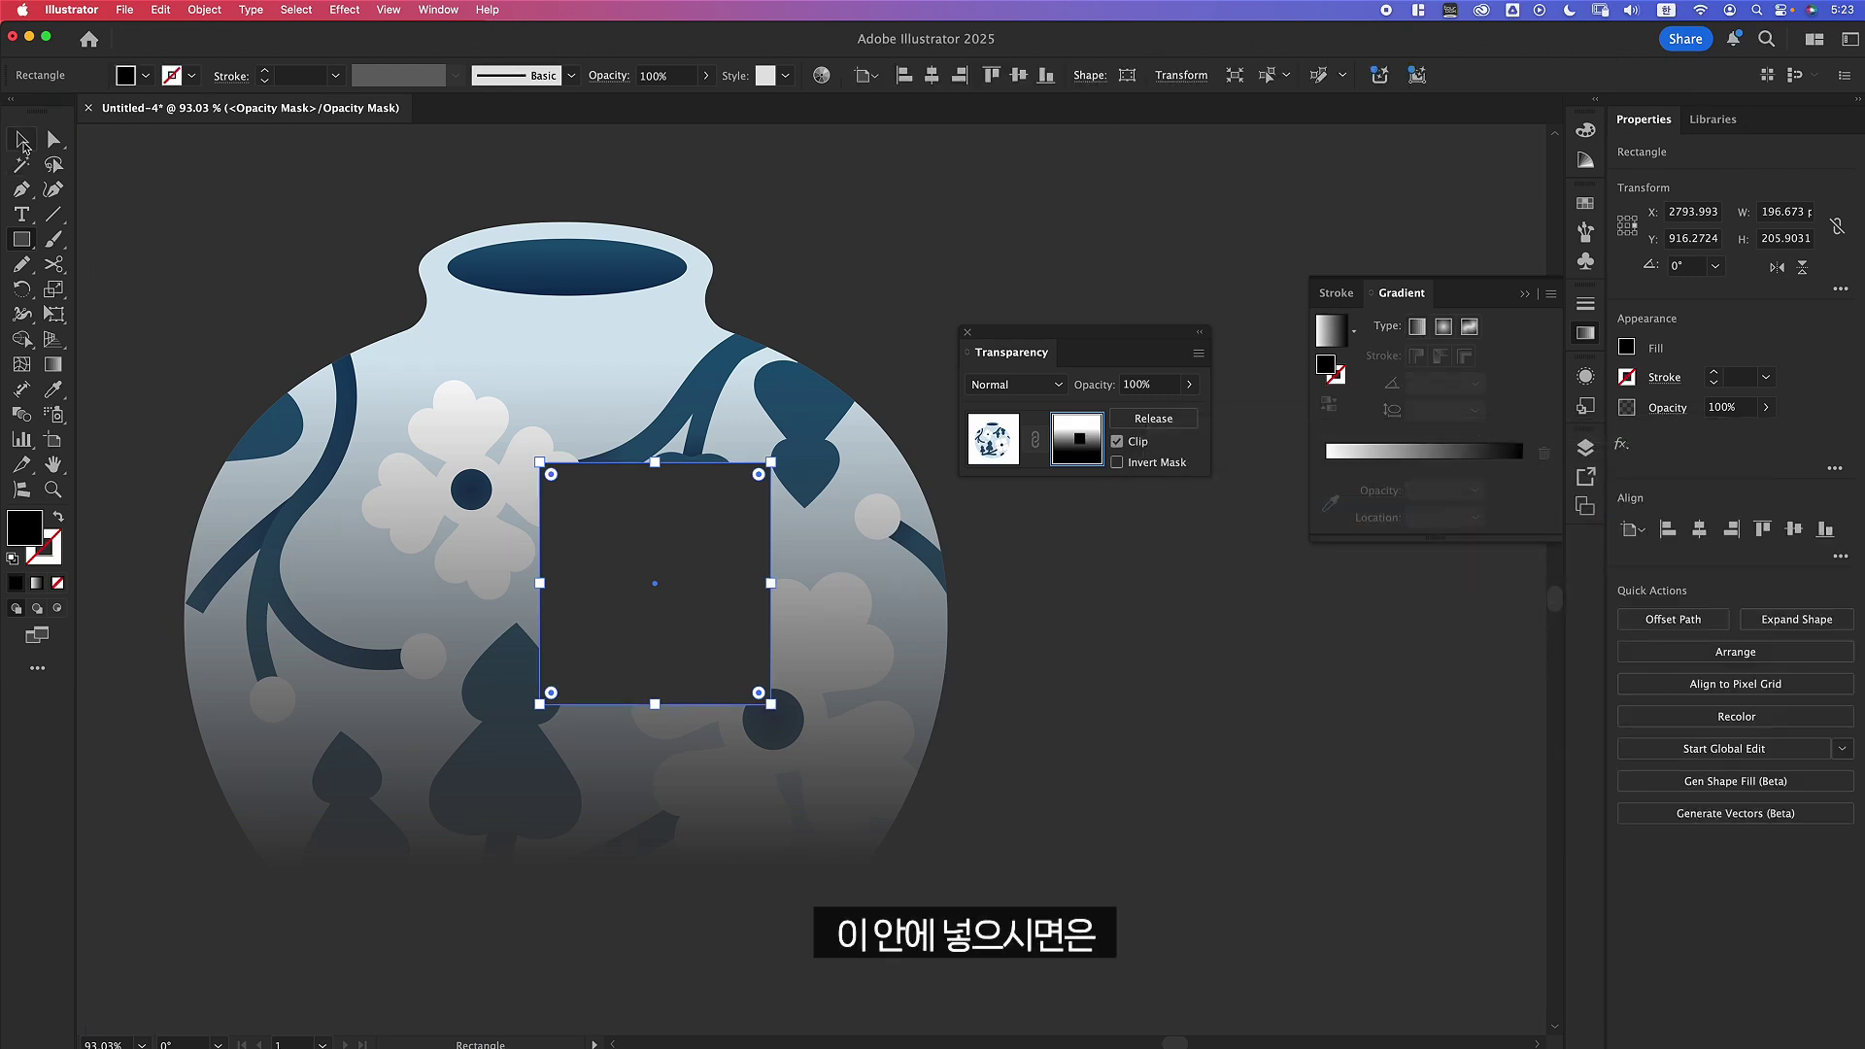
Move the black mask rectangle toward the vase's lower left and round its corners.
key("a")
left_click_drag(653, 544, 545, 597)
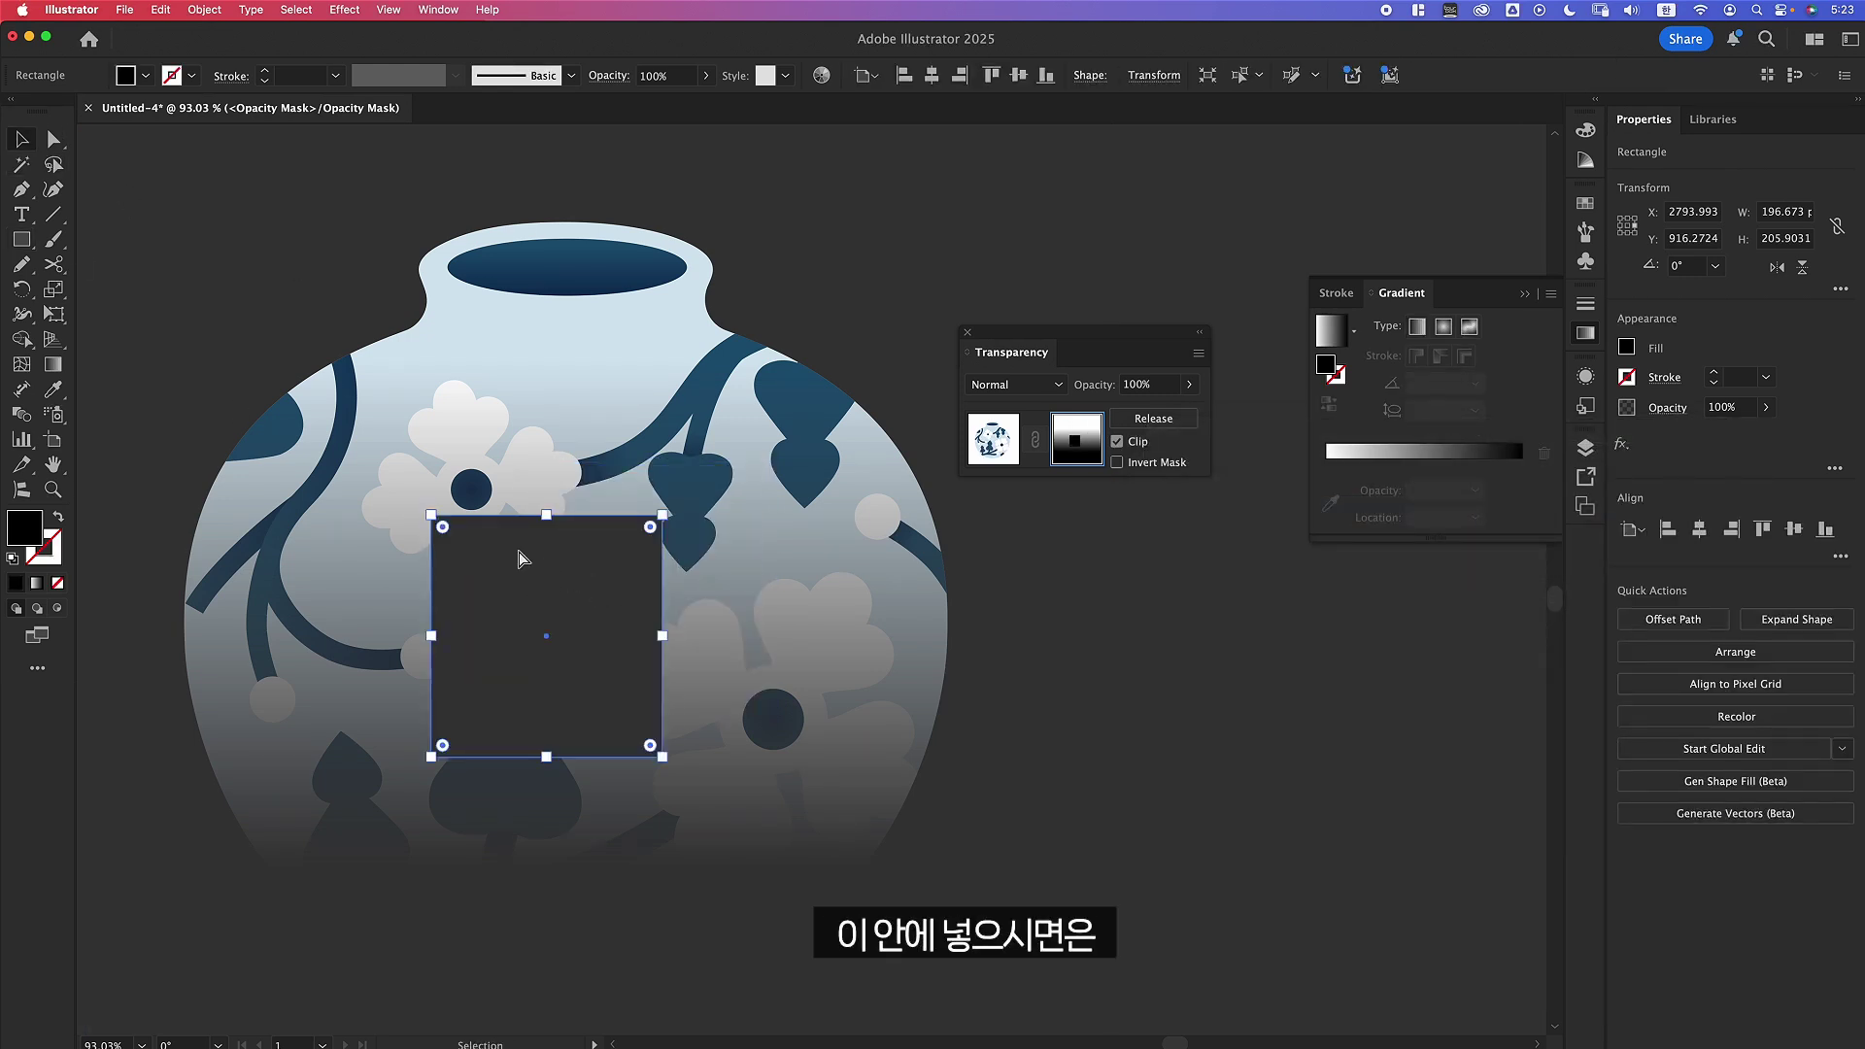
left_click_drag(444, 531, 462, 546)
left_click_drag(553, 573, 559, 564)
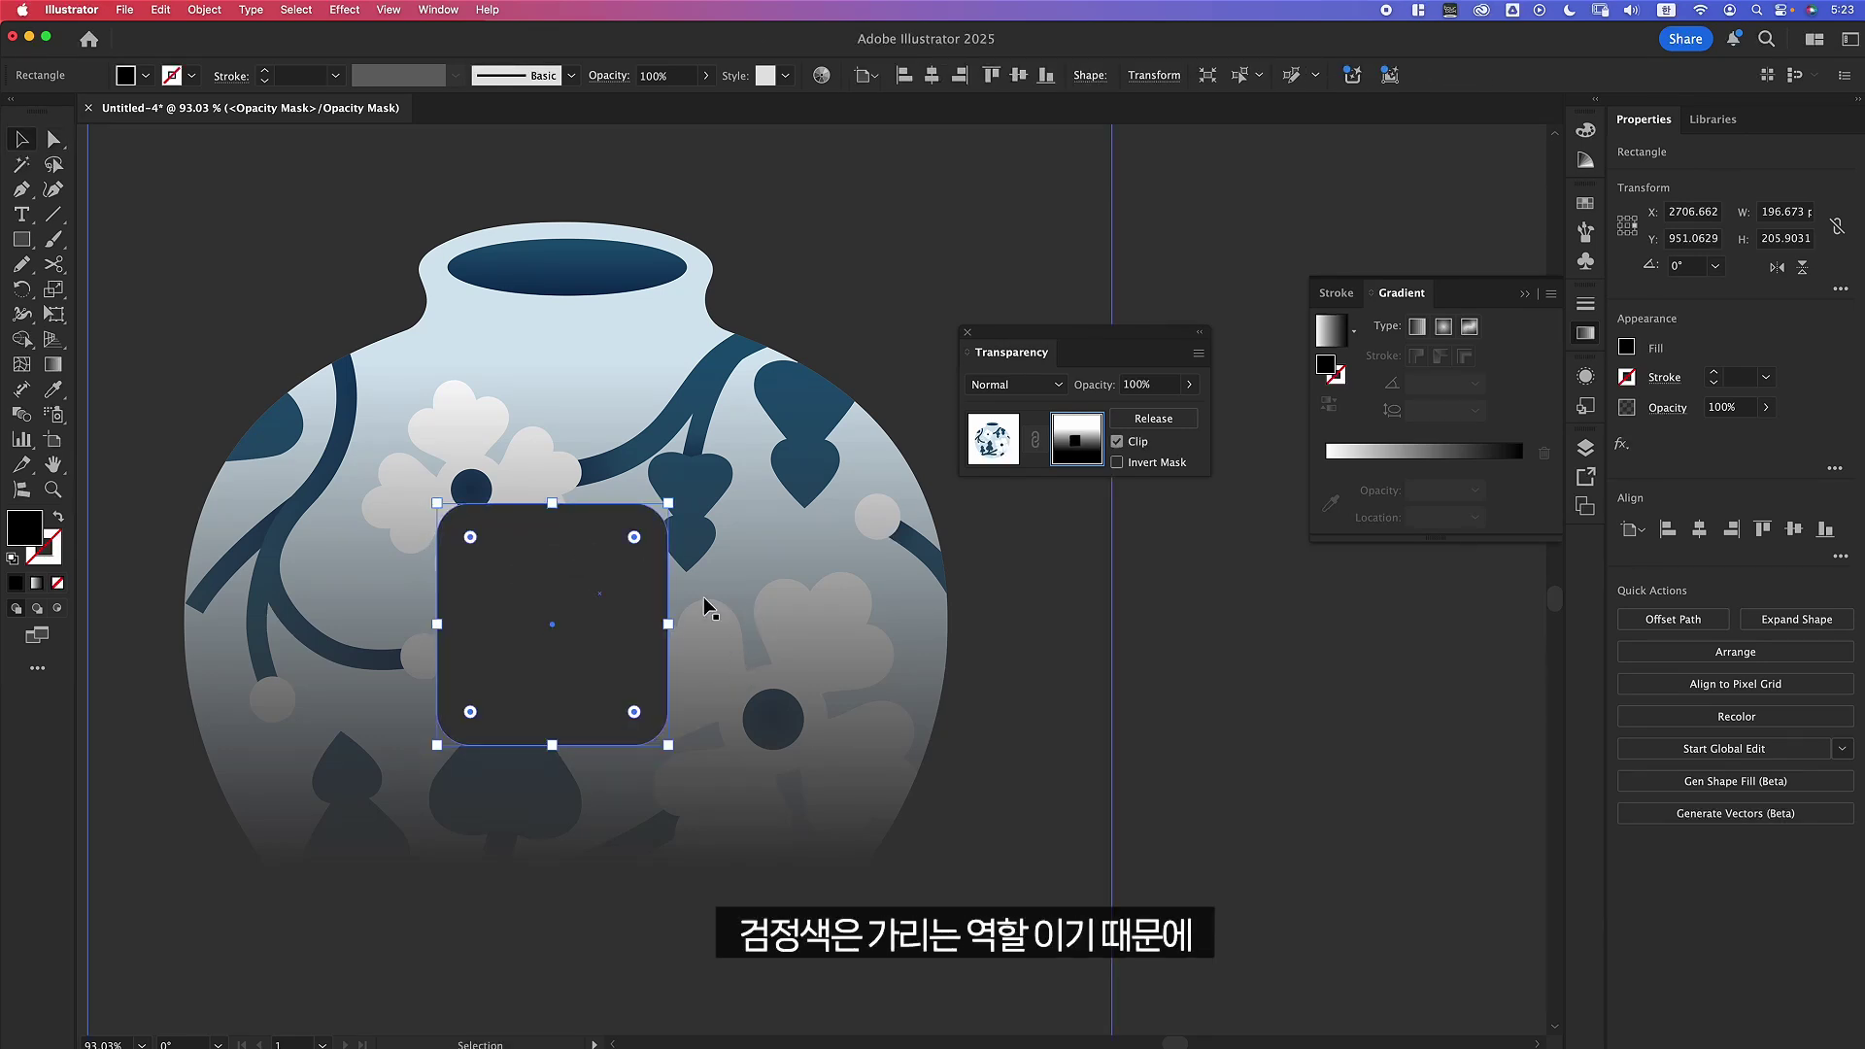
key("super+shift+a")
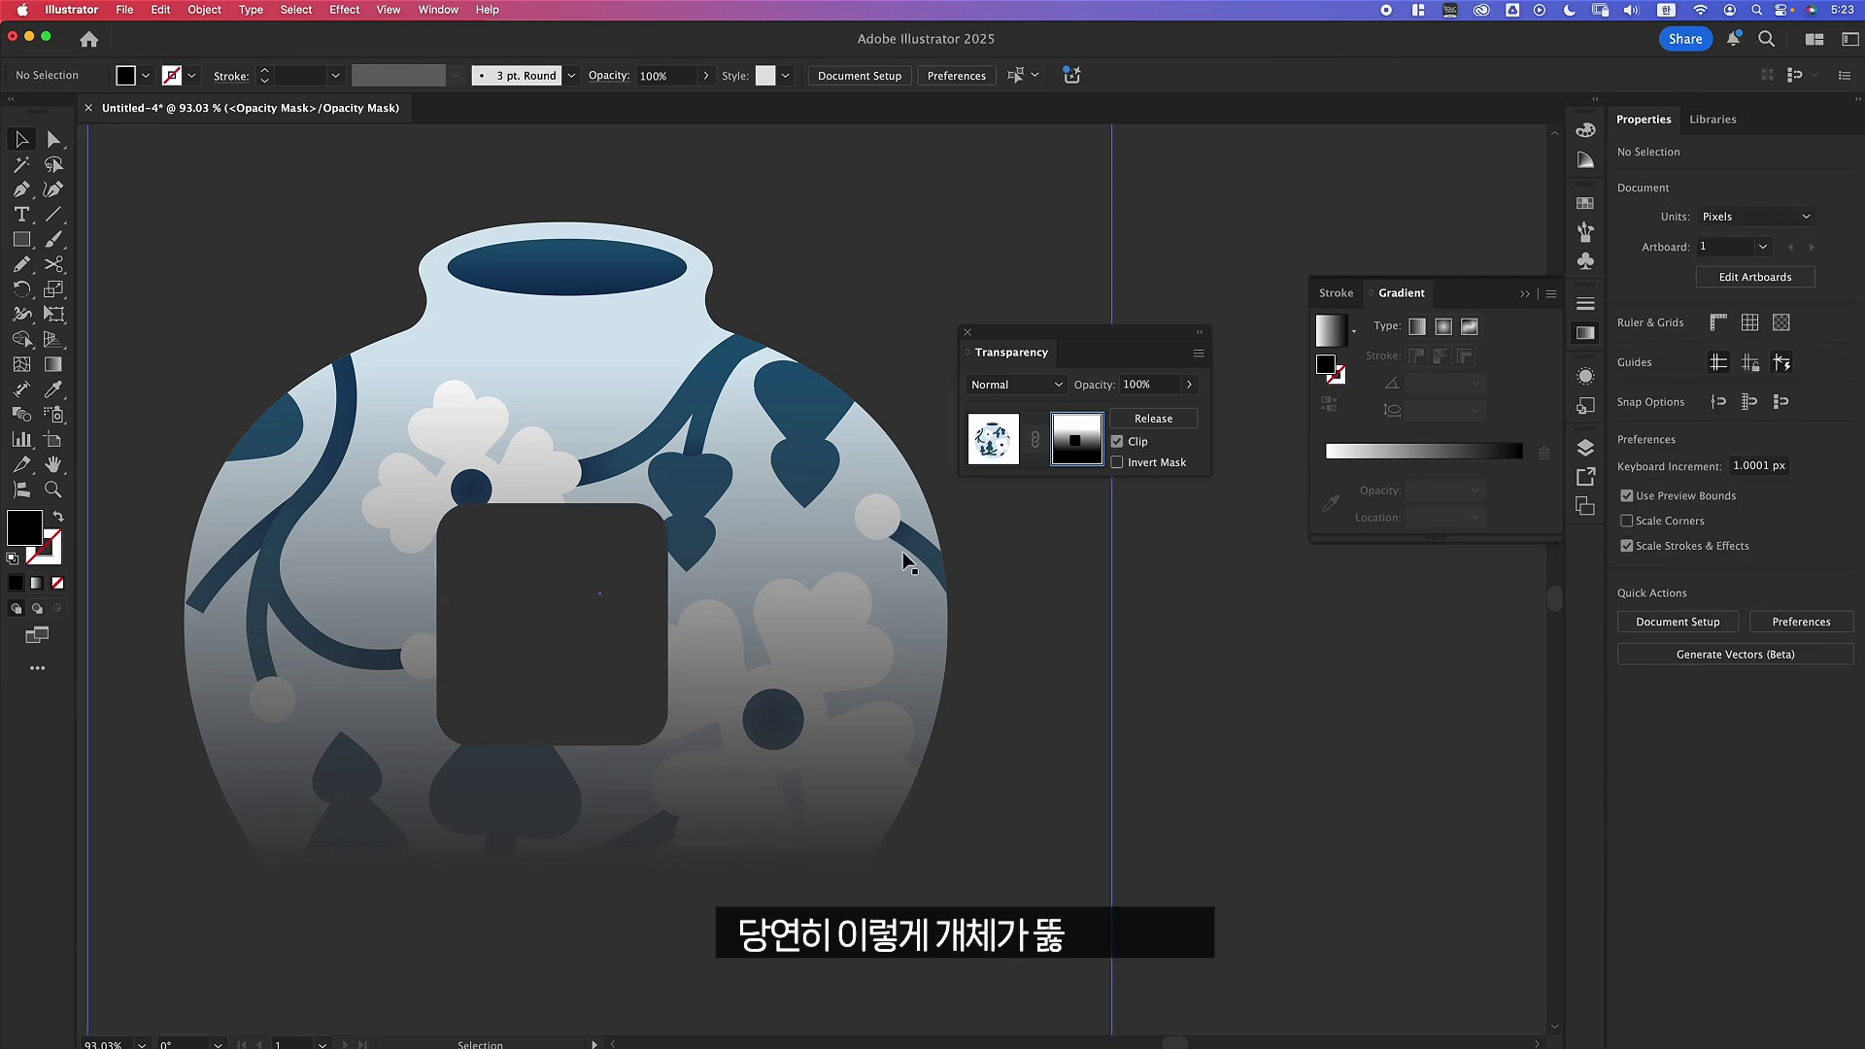
Return to artwork editing, duplicate the masked vase to the right of the original and release the copy's opacity mask.
scroll(806, 596, "down", 5)
left_click_drag(804, 571, 762, 617)
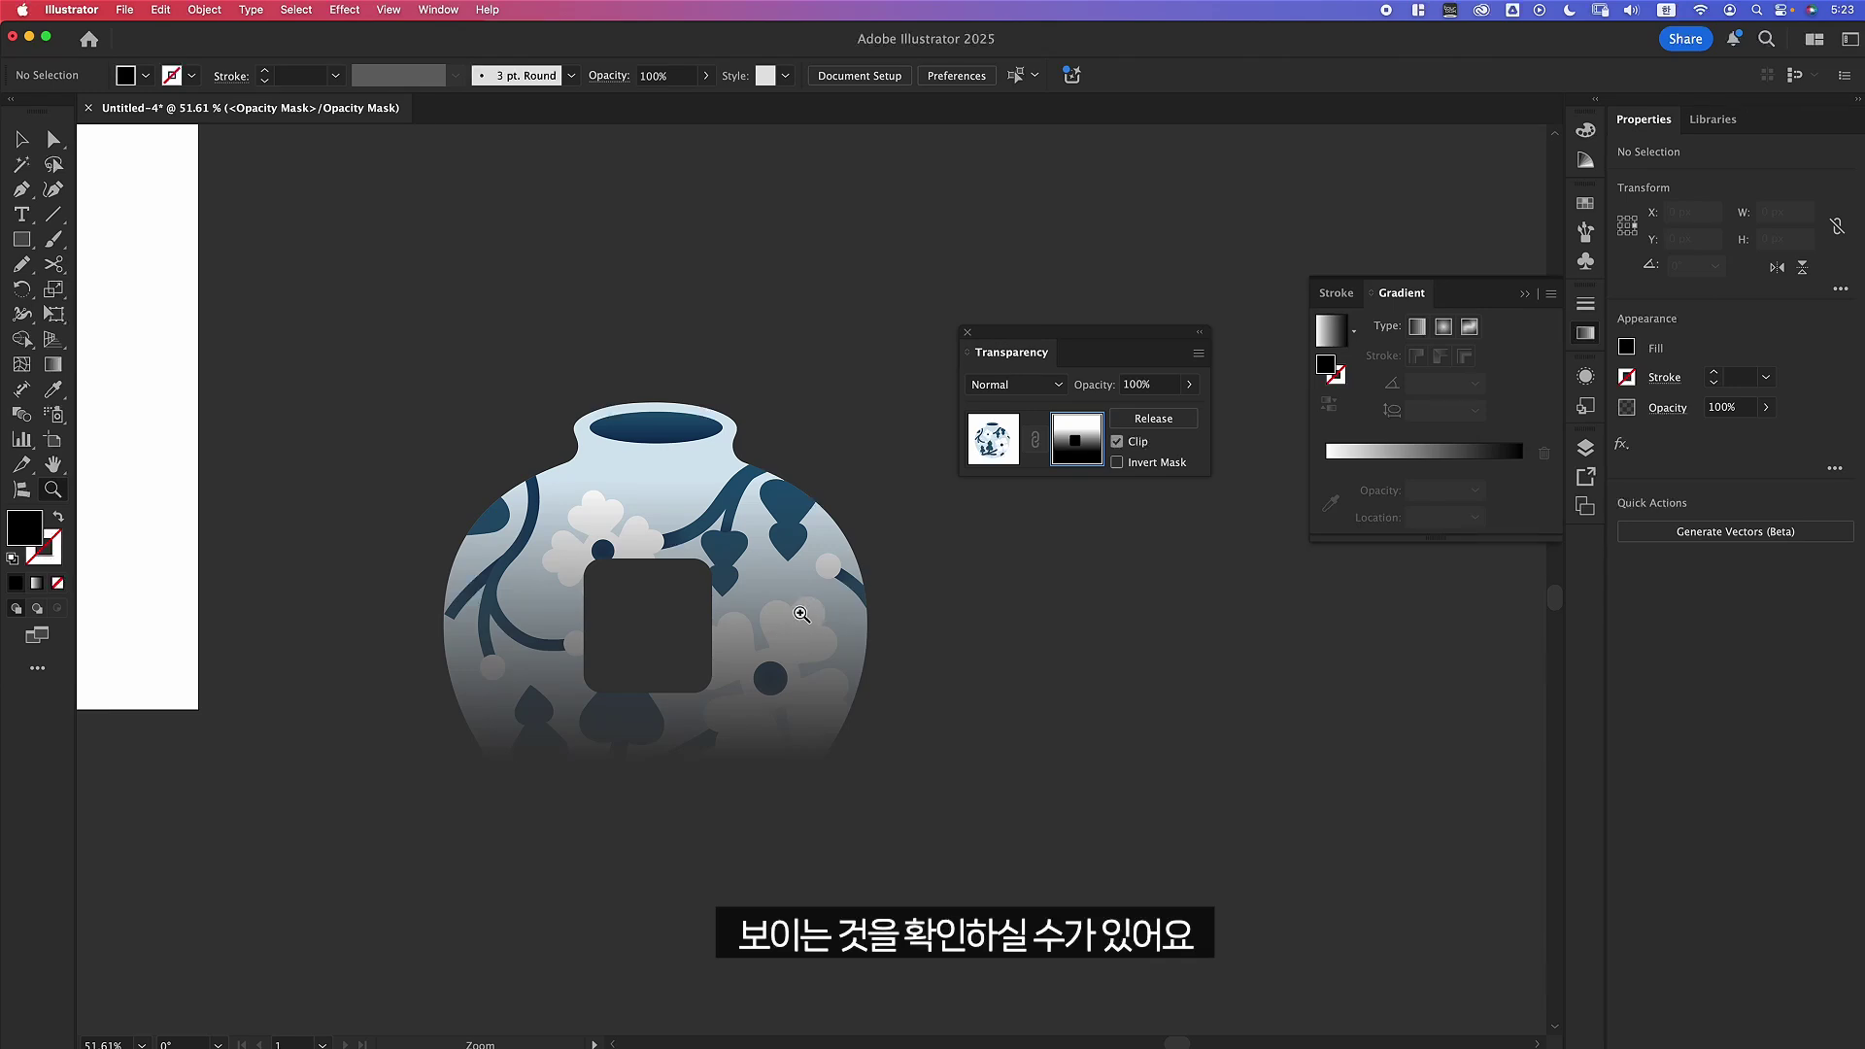
scroll(874, 557, "down", 3)
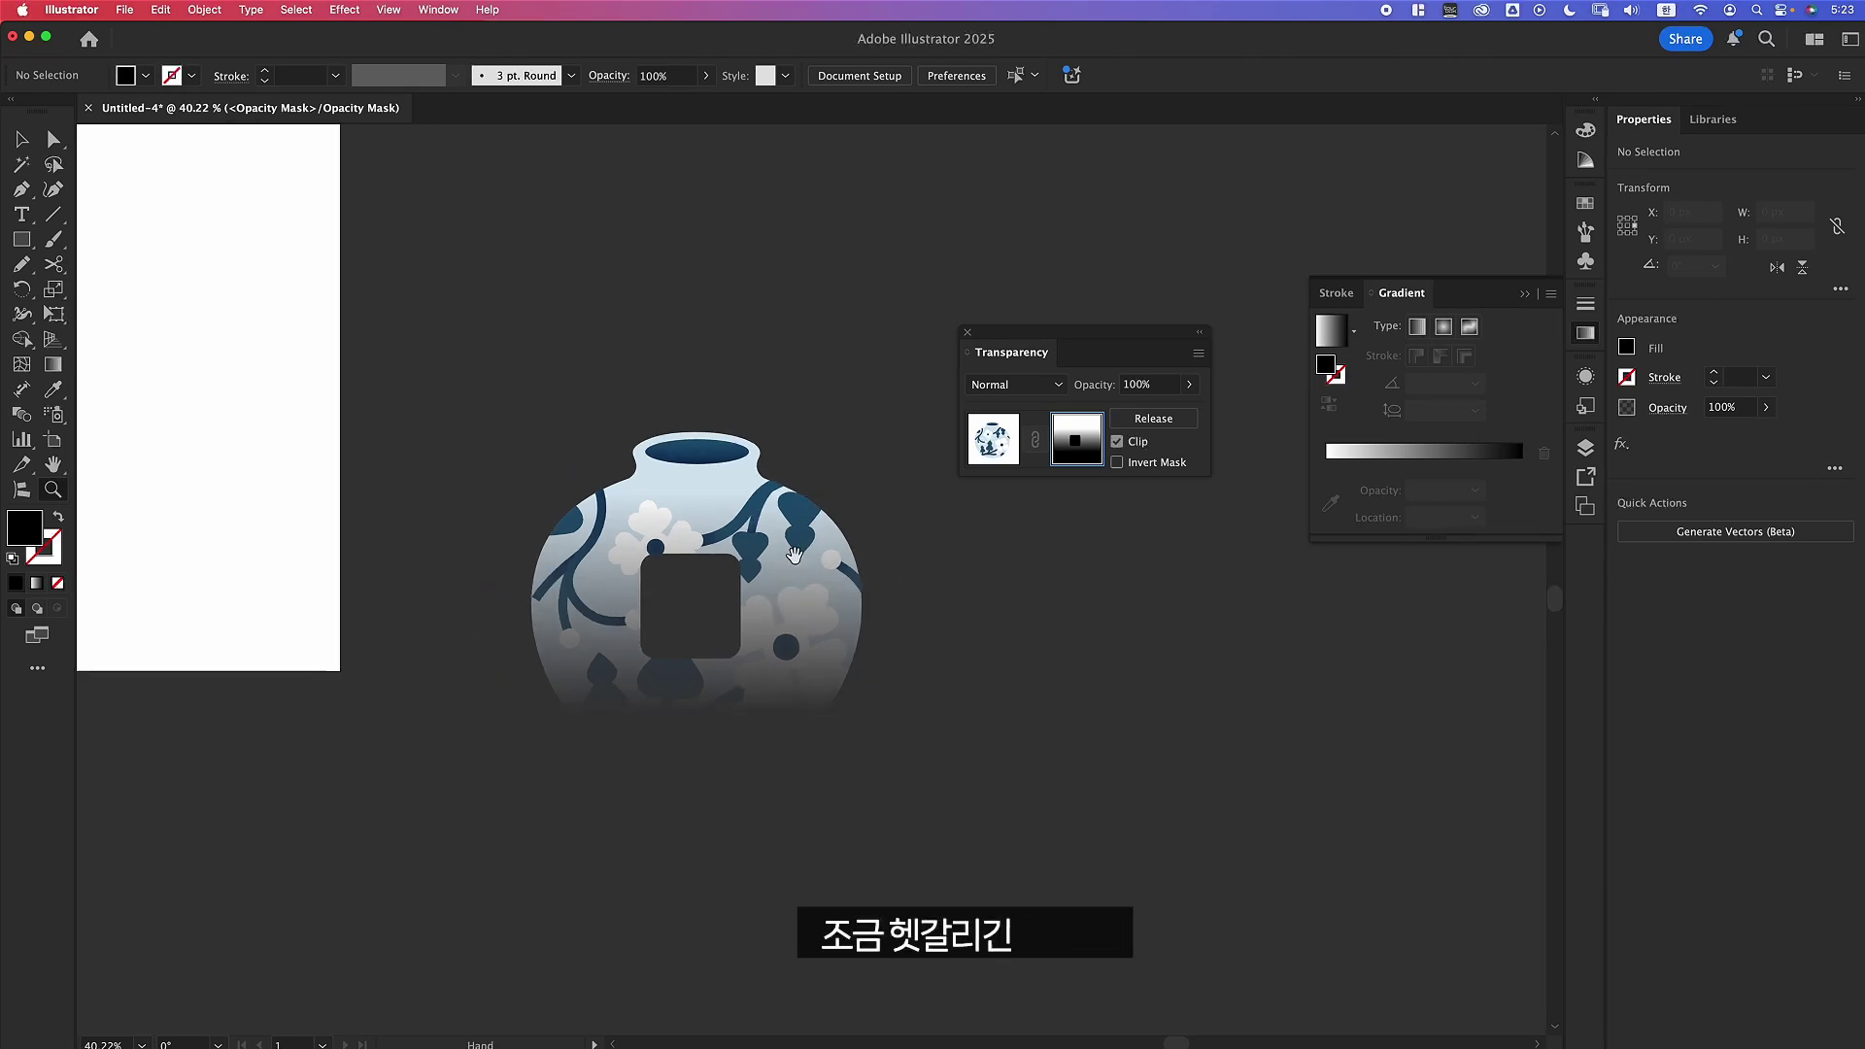
left_click_drag(815, 553, 922, 591)
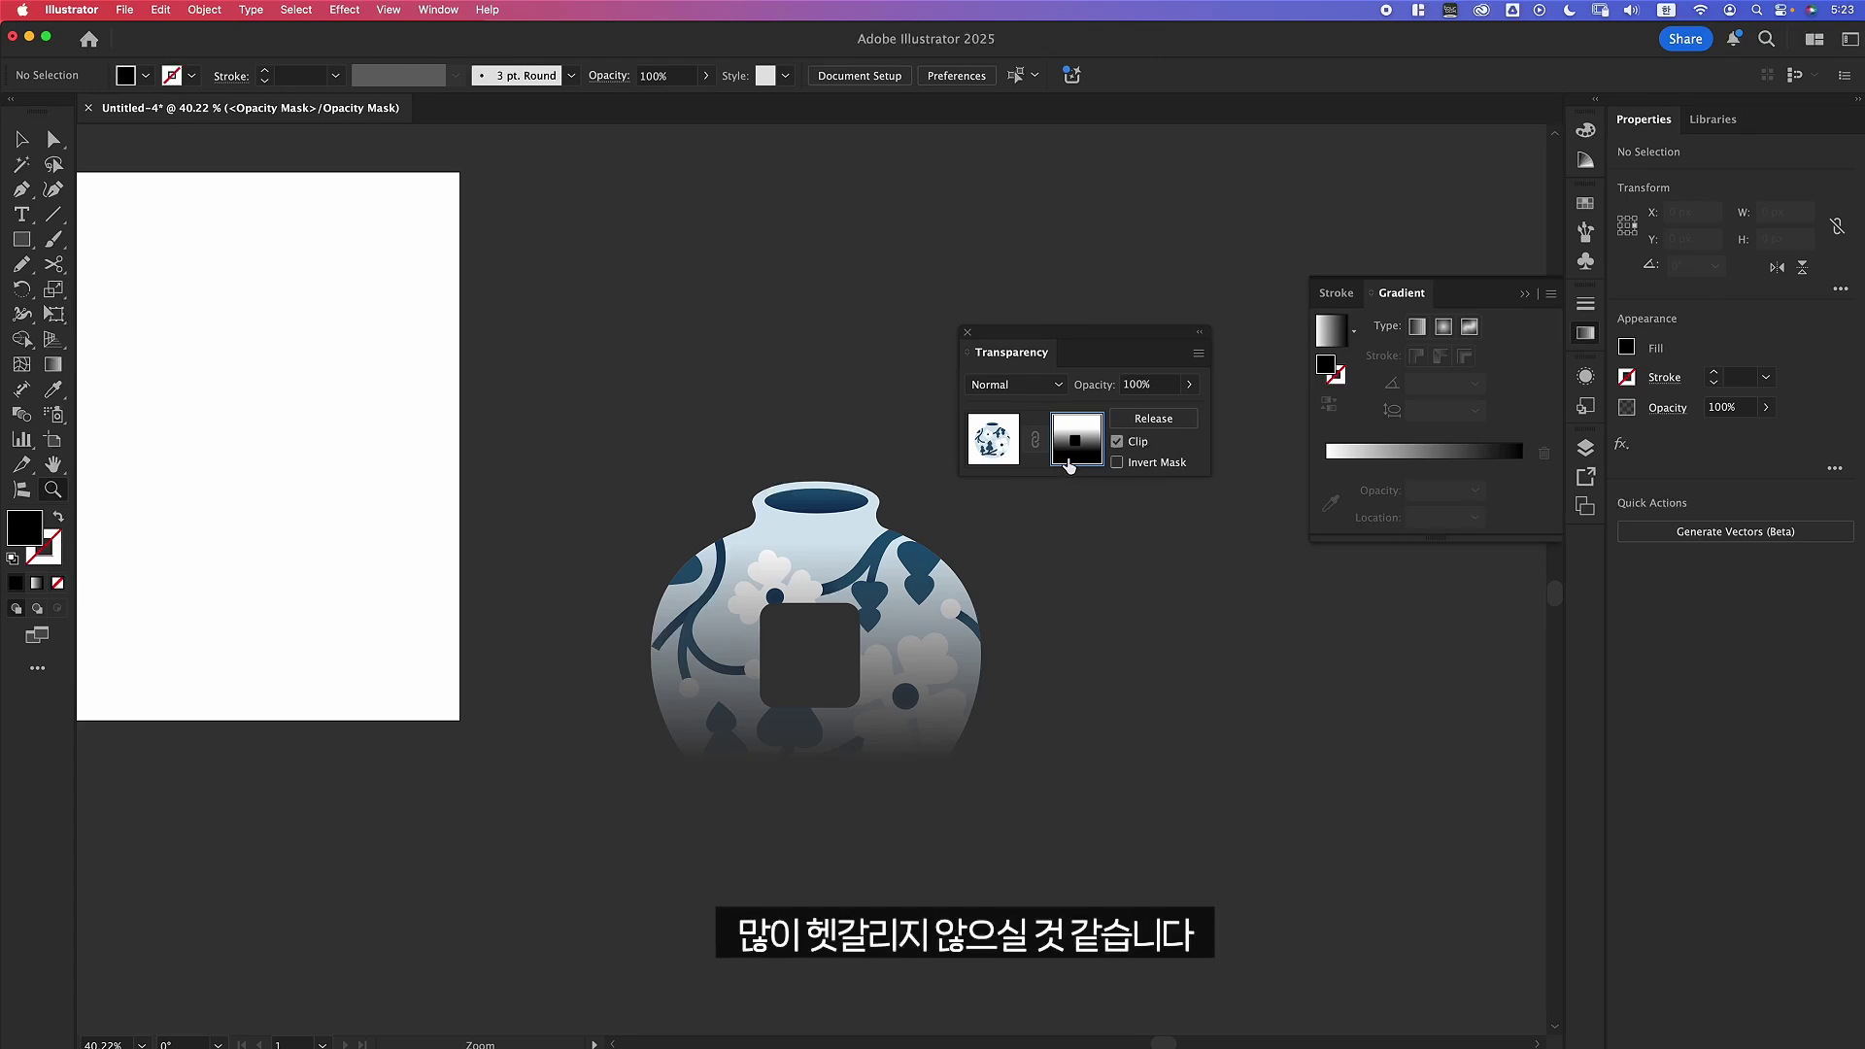
left_click(993, 440)
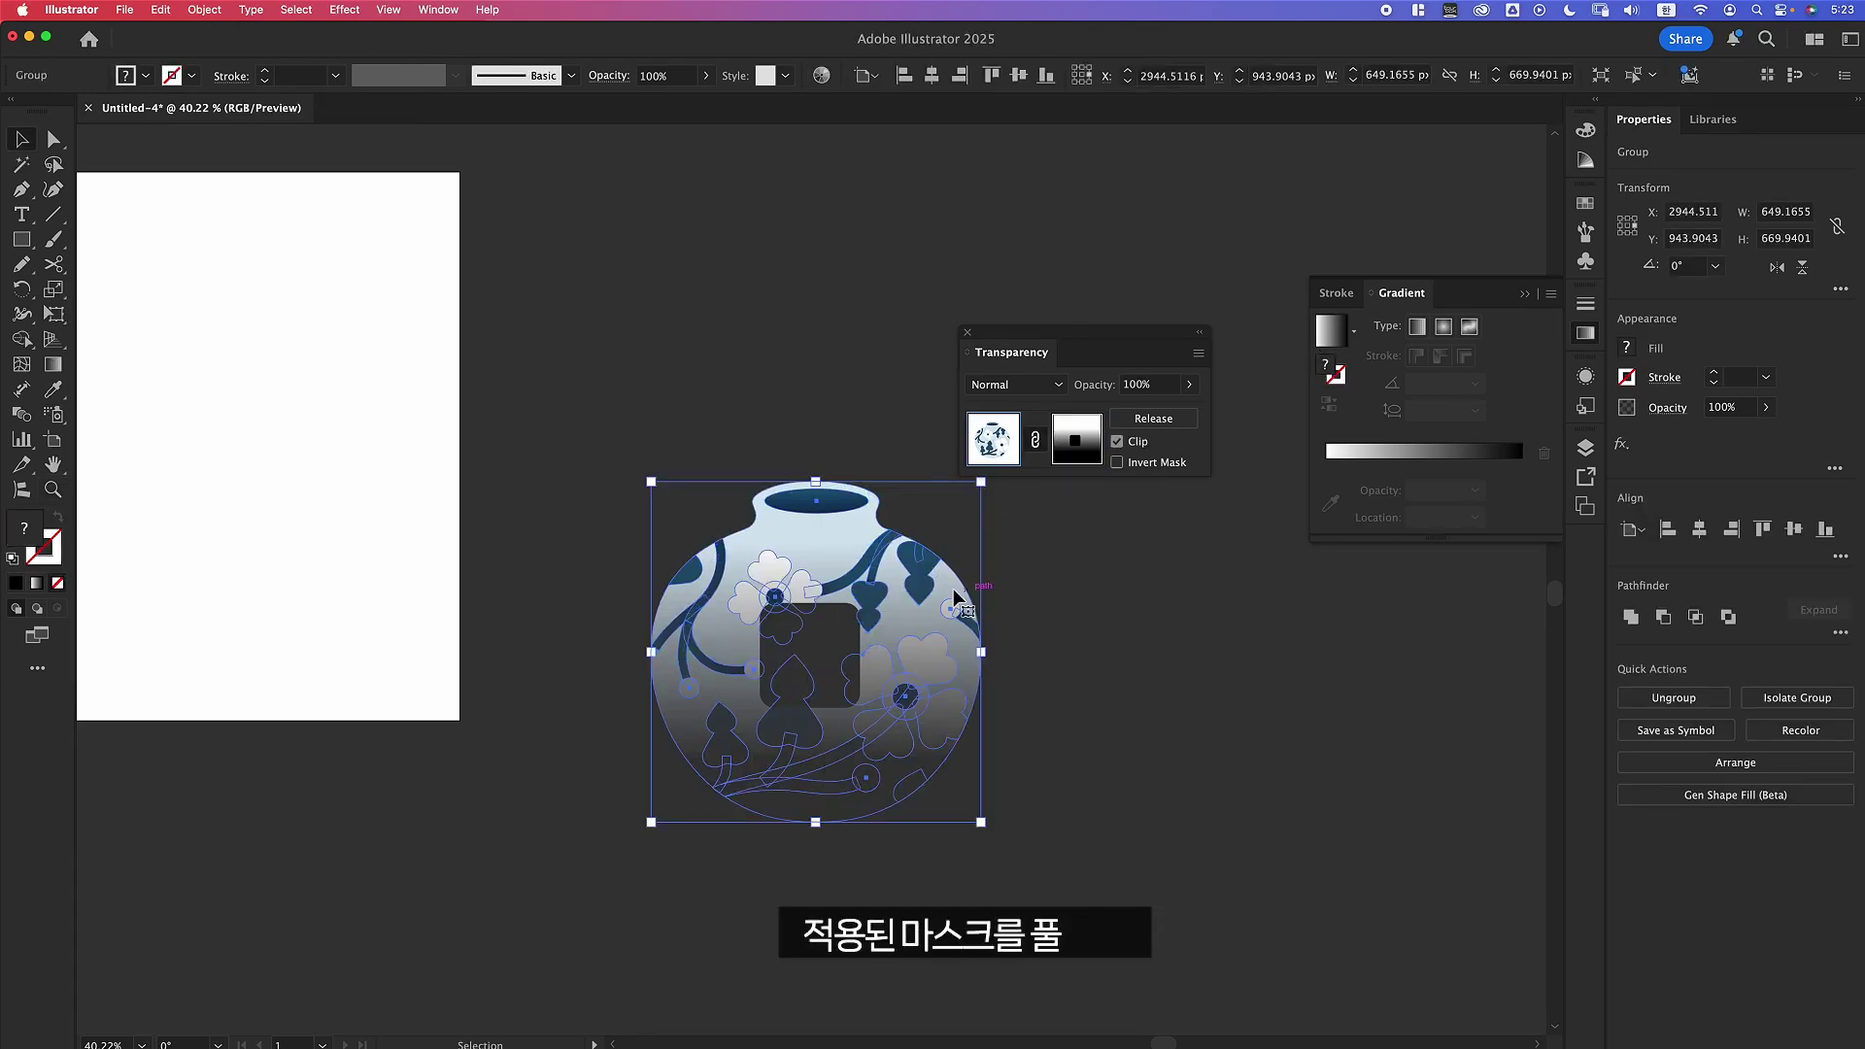
scroll(301, 627, "right", 10)
left_click_drag(301, 626, 754, 627)
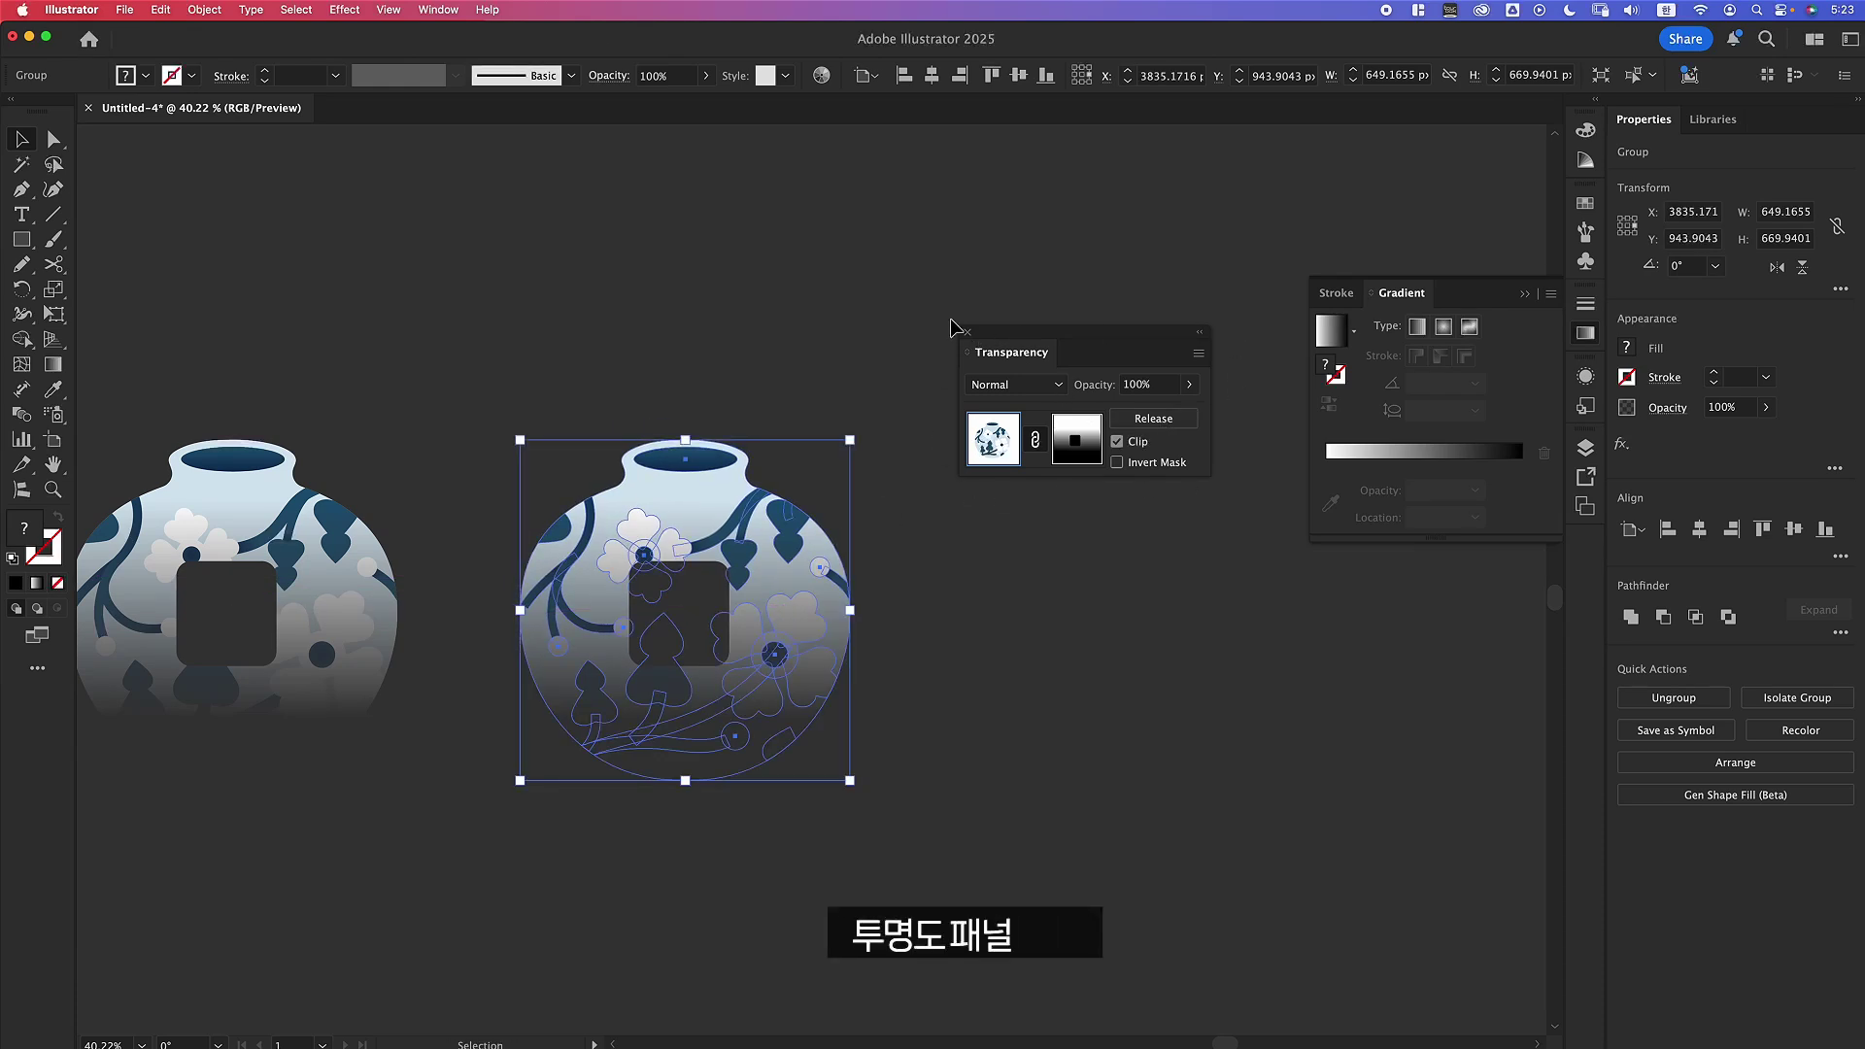
left_click(1165, 419)
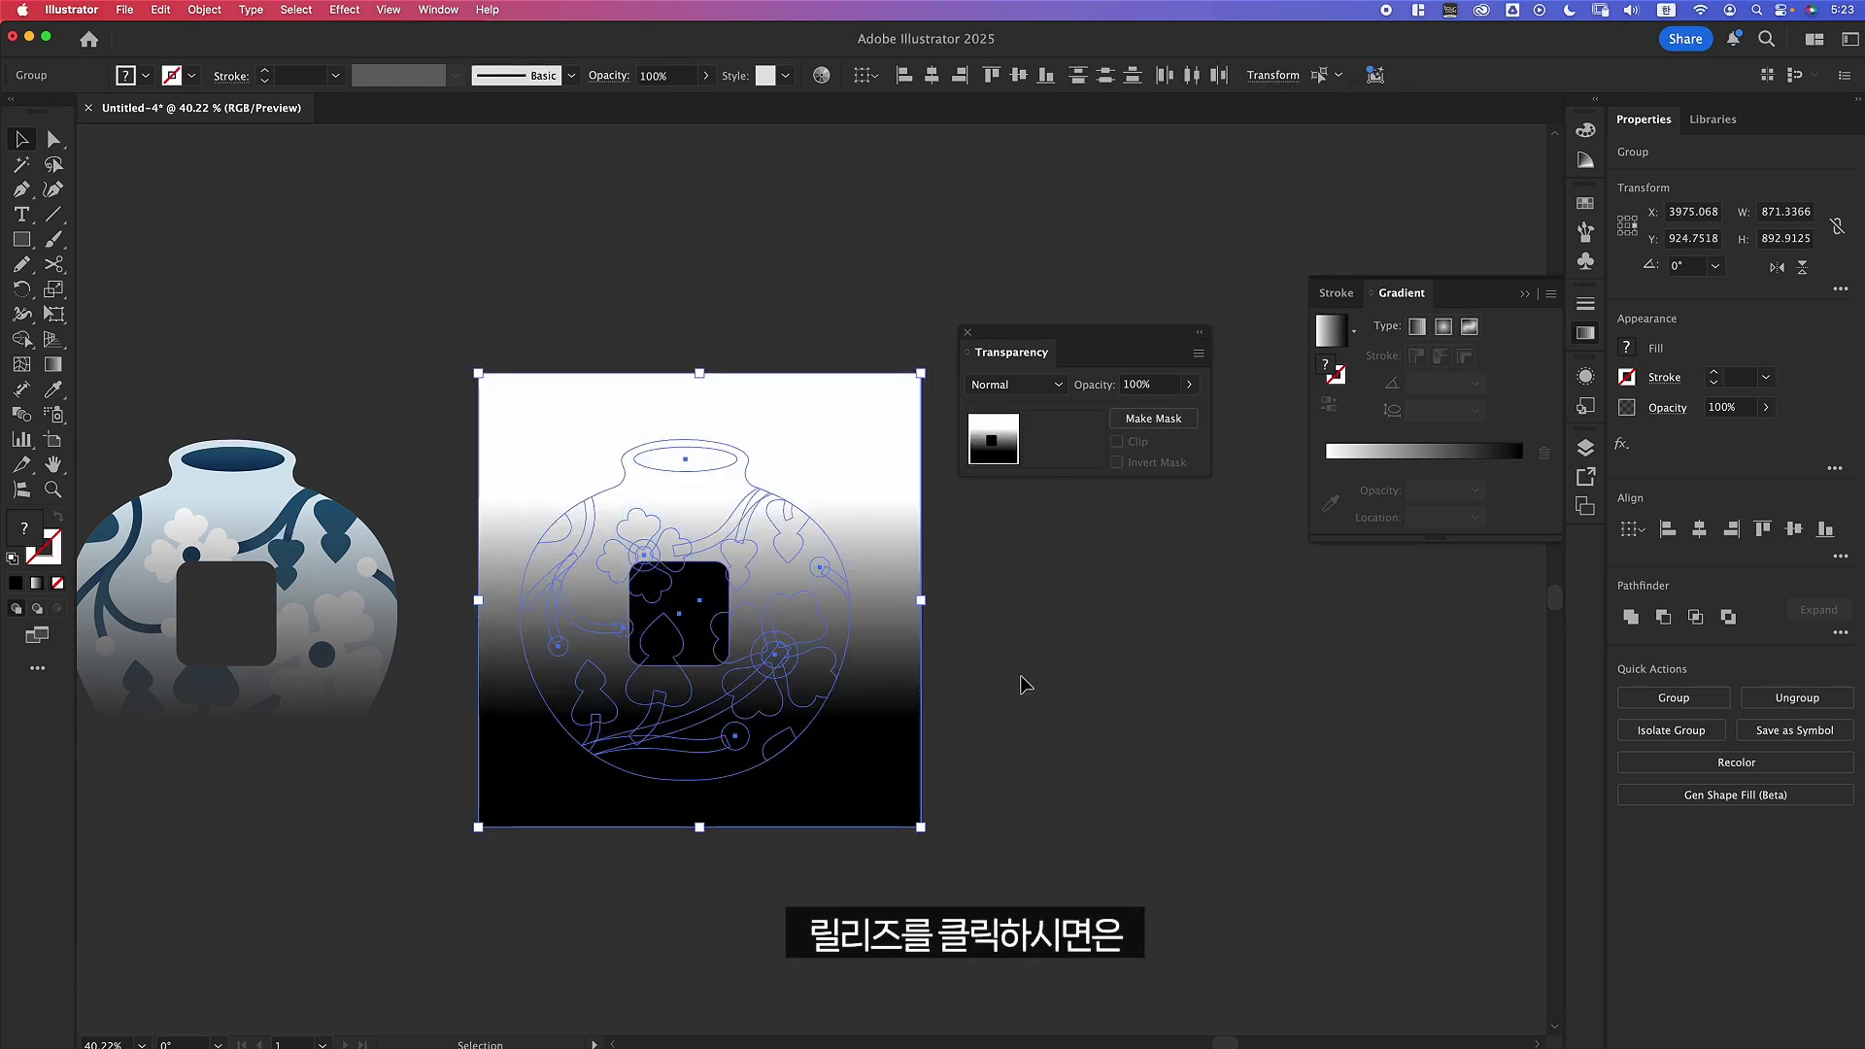
Move the released mask artwork off the duplicated vase, out to its right.
left_click(1056, 650)
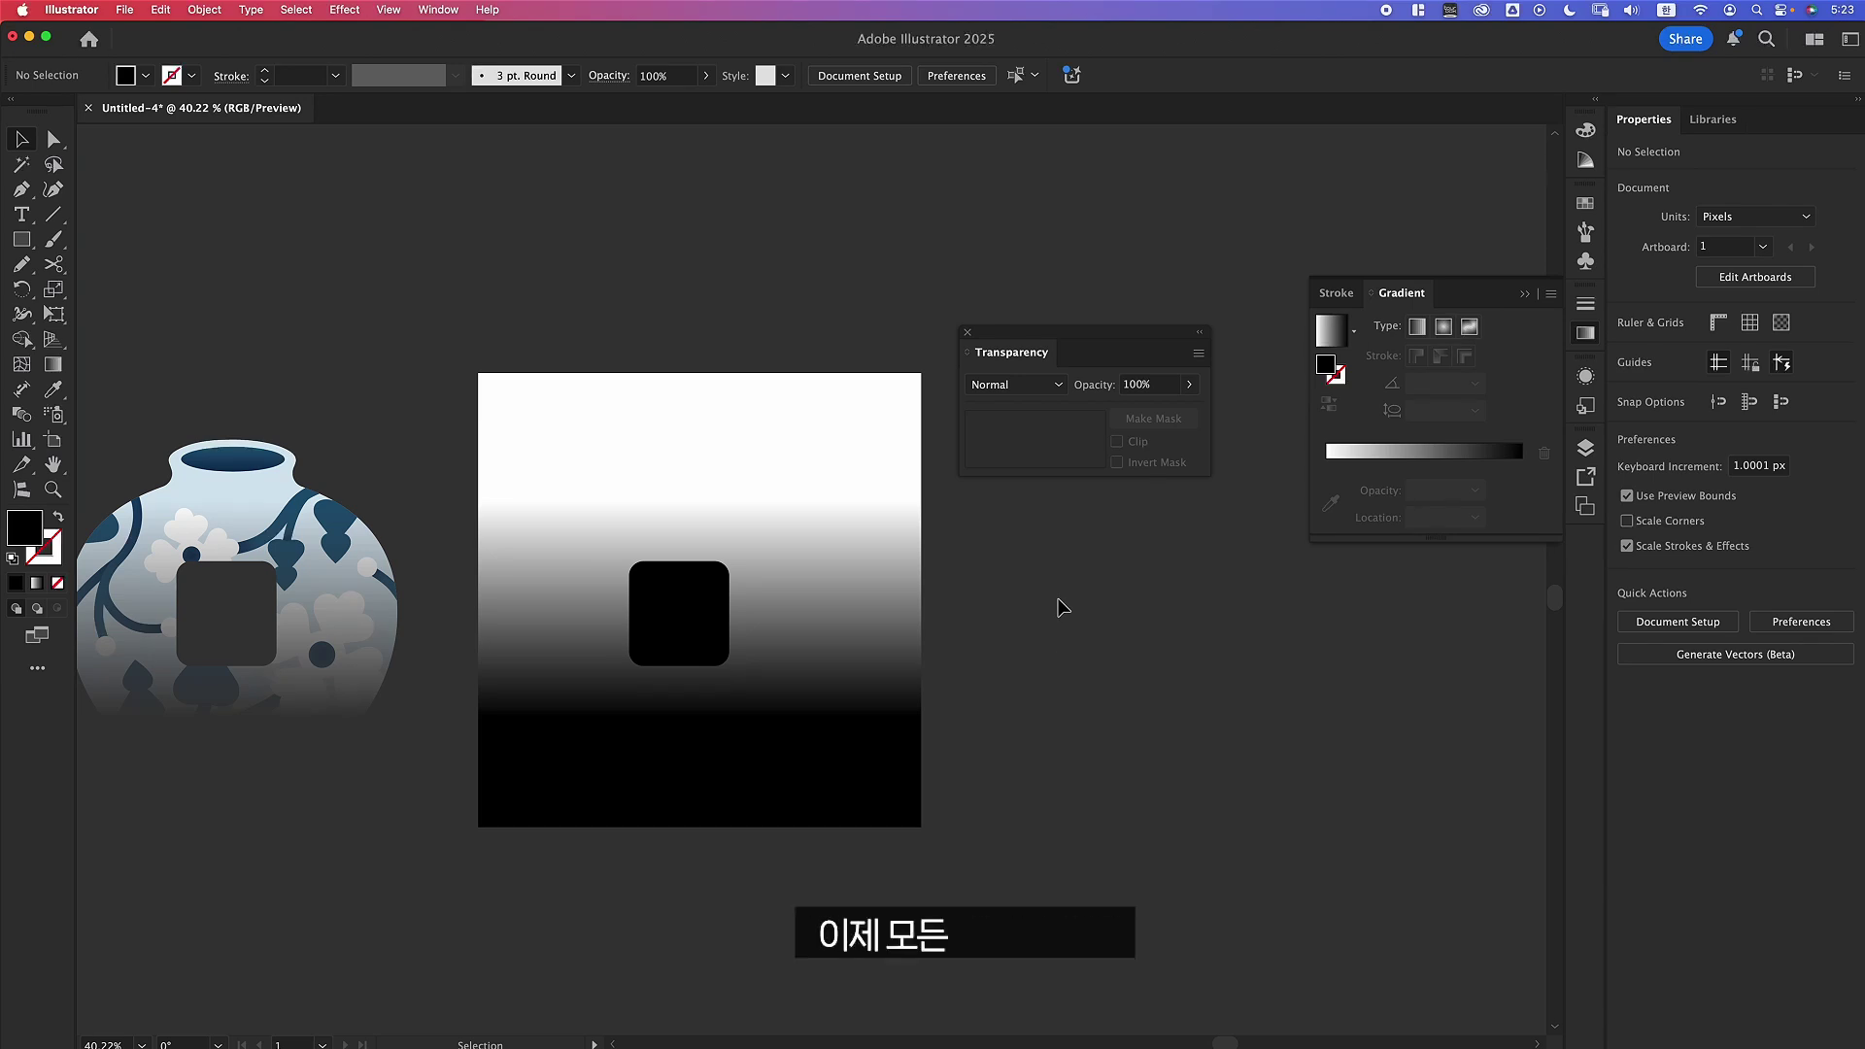
left_click(796, 596)
left_click_drag(713, 631, 1160, 622)
left_click(778, 854)
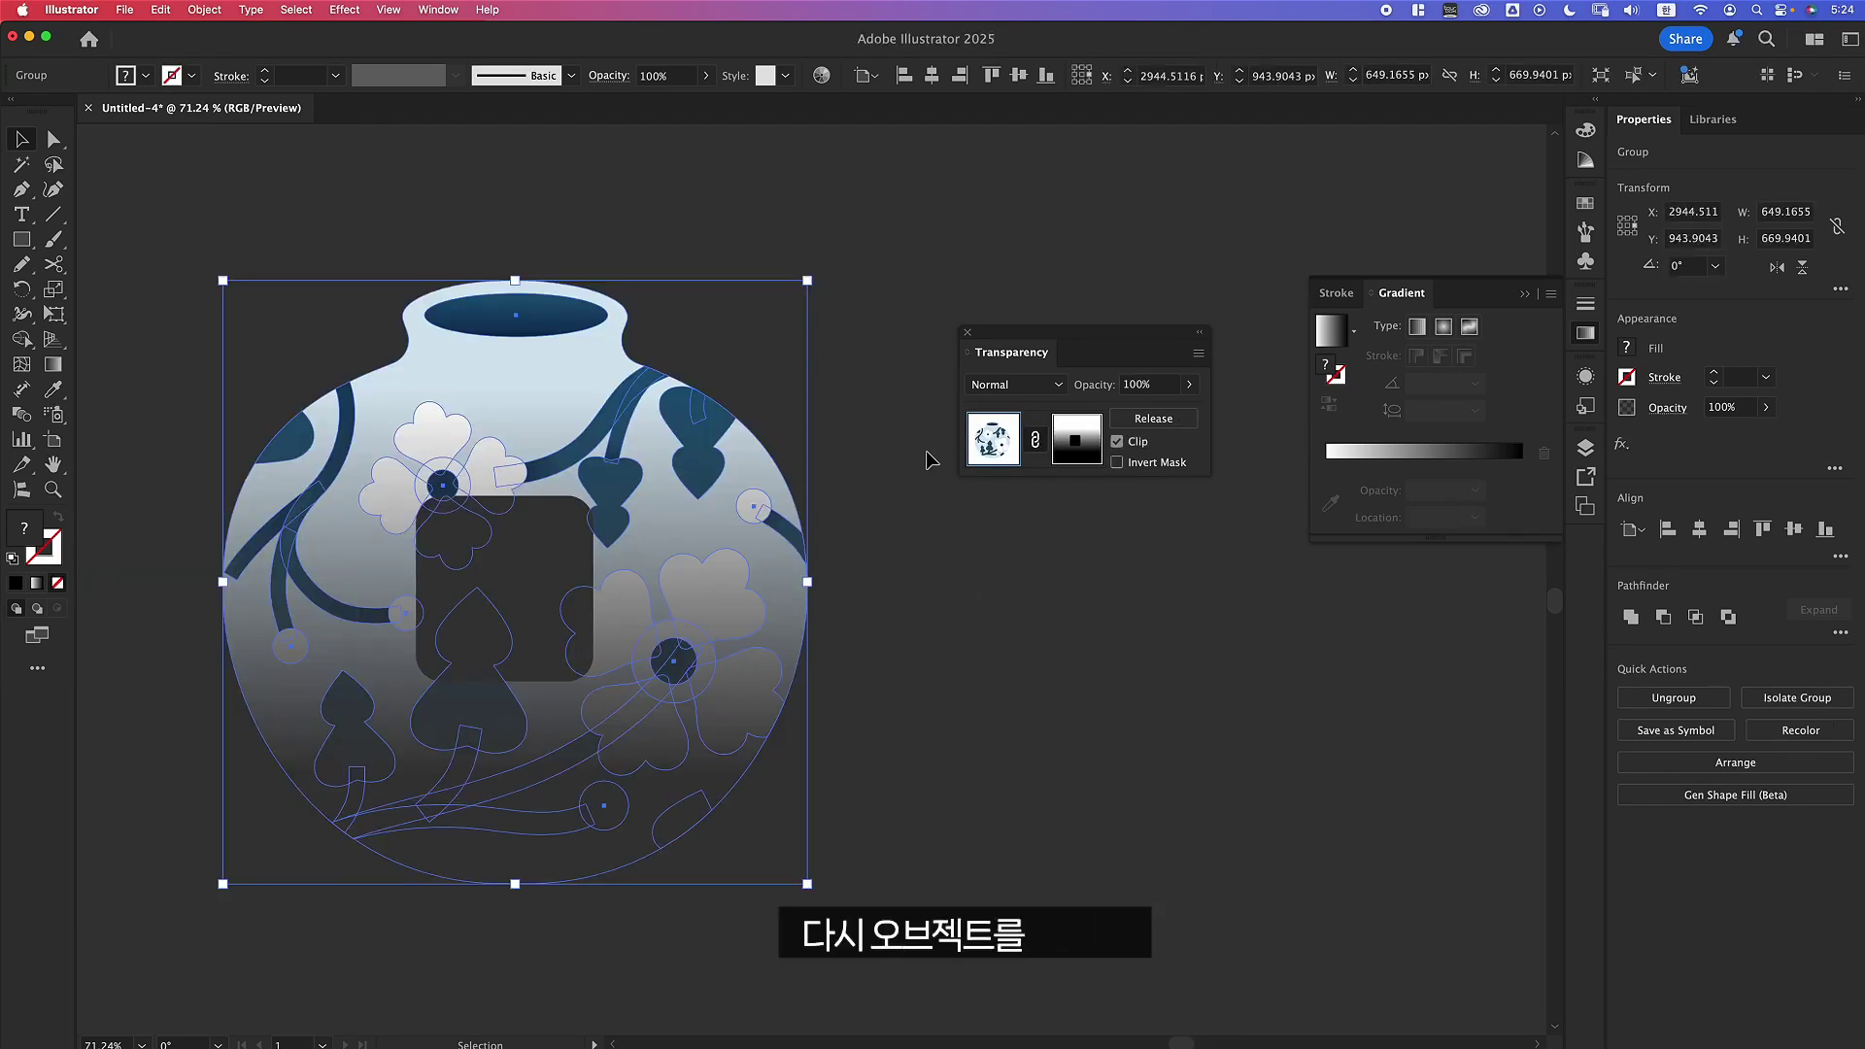
Open the original vase's opacity mask and turn on Invert Mask.
left_click(1077, 444)
left_click(1117, 462)
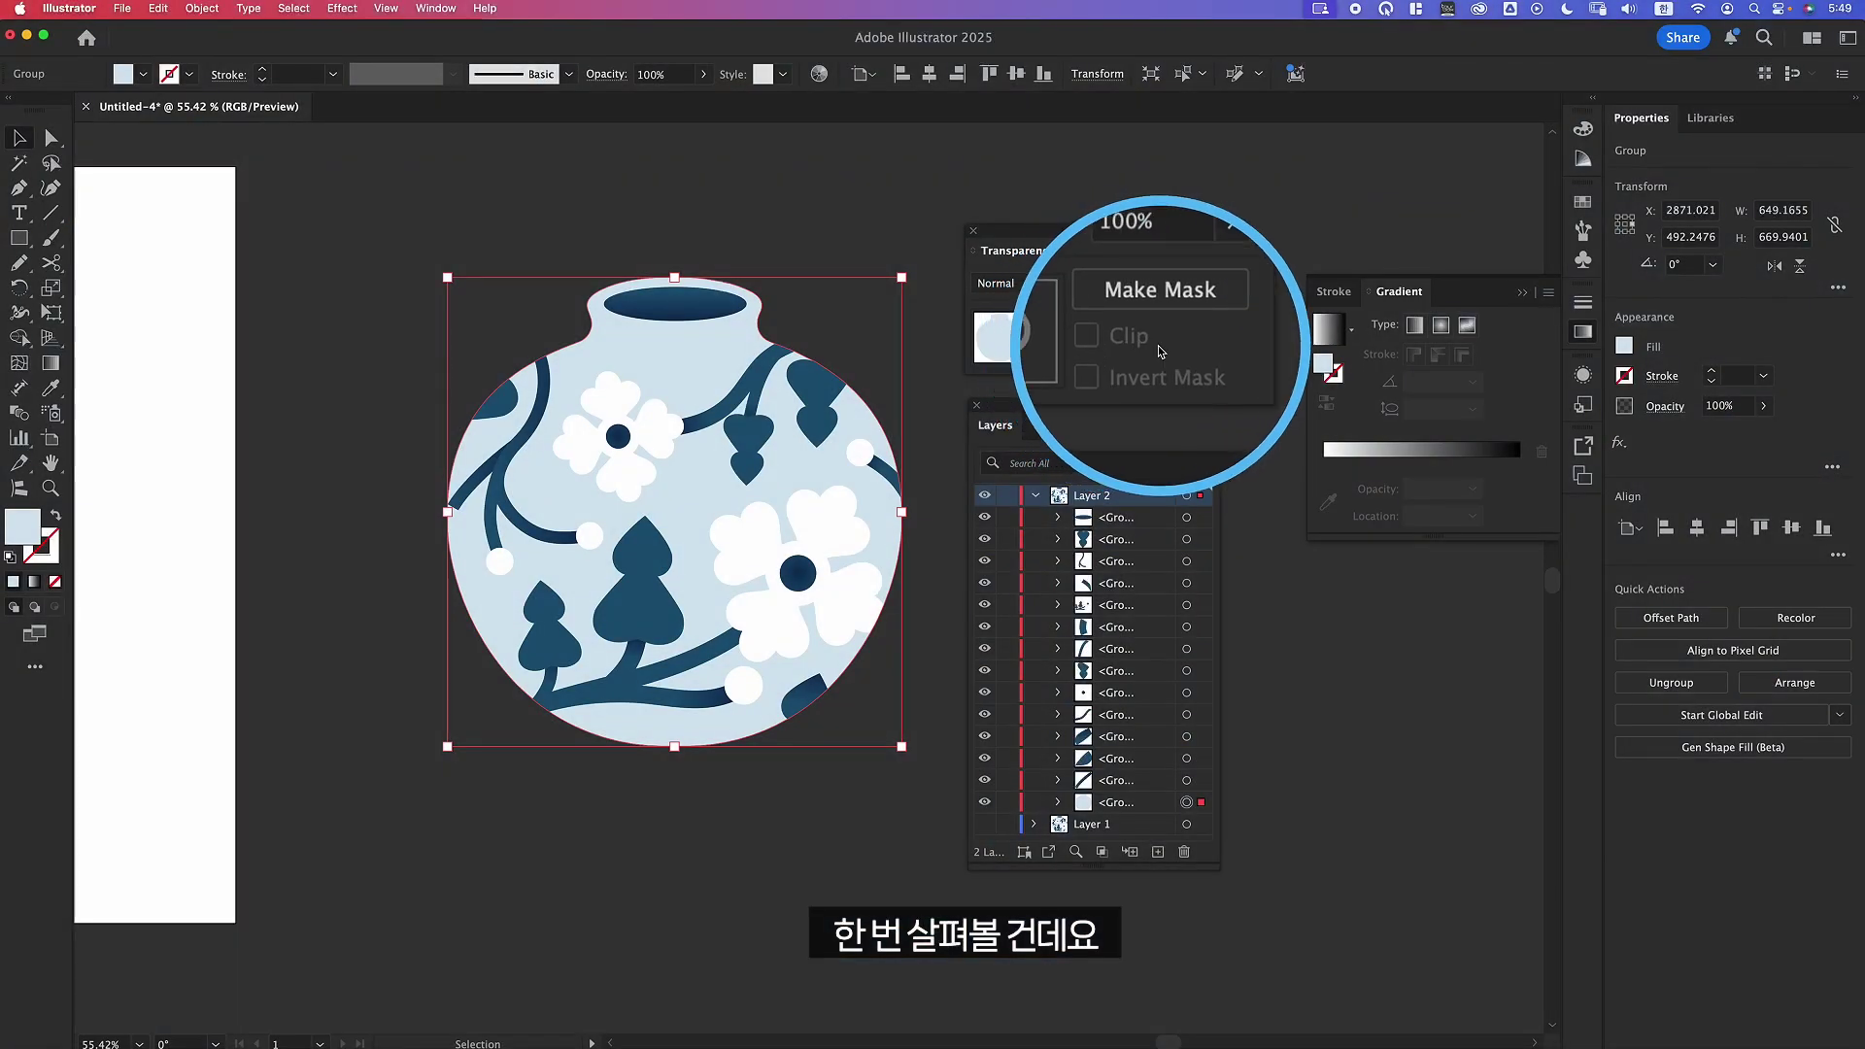
Examine how the vase's body, flowers and stems are grouped by selecting individual pieces and the whole illustration.
left_click(1149, 348)
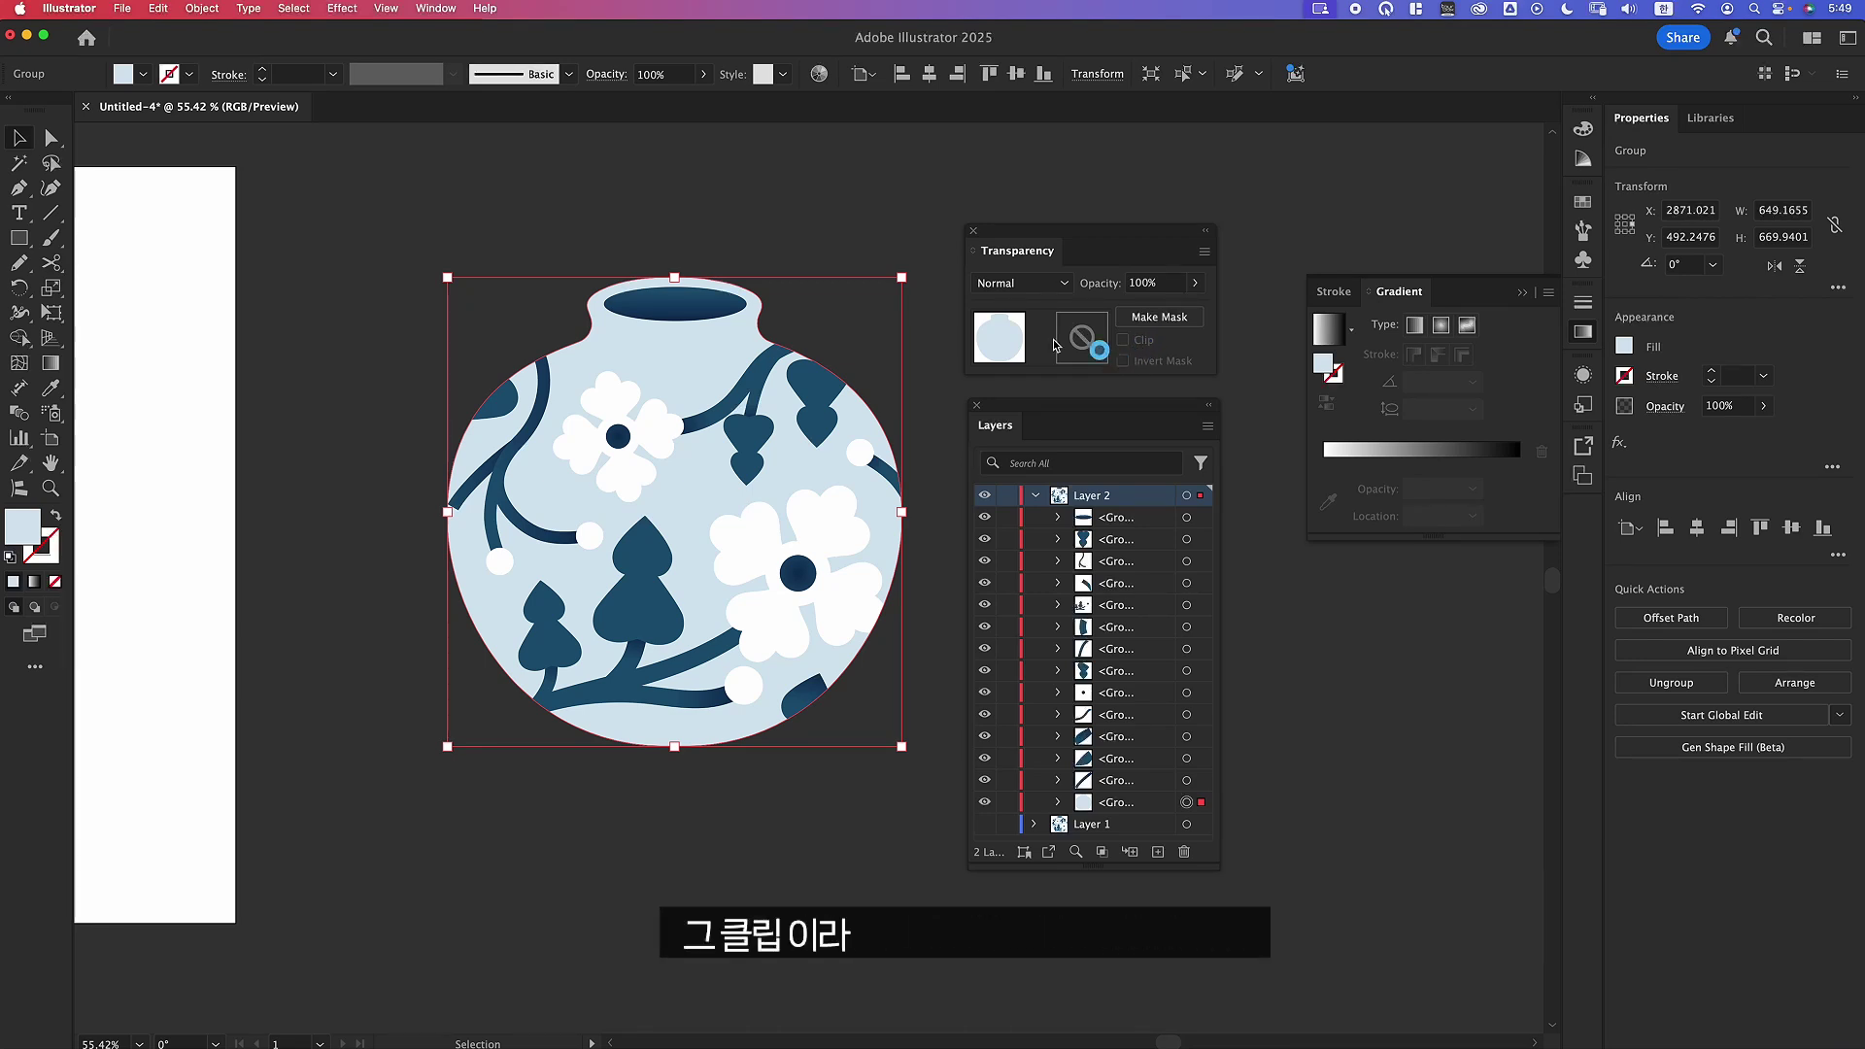
left_click(845, 213)
left_click(712, 328)
left_click(678, 358)
left_click(790, 624)
key("ctrl+z")
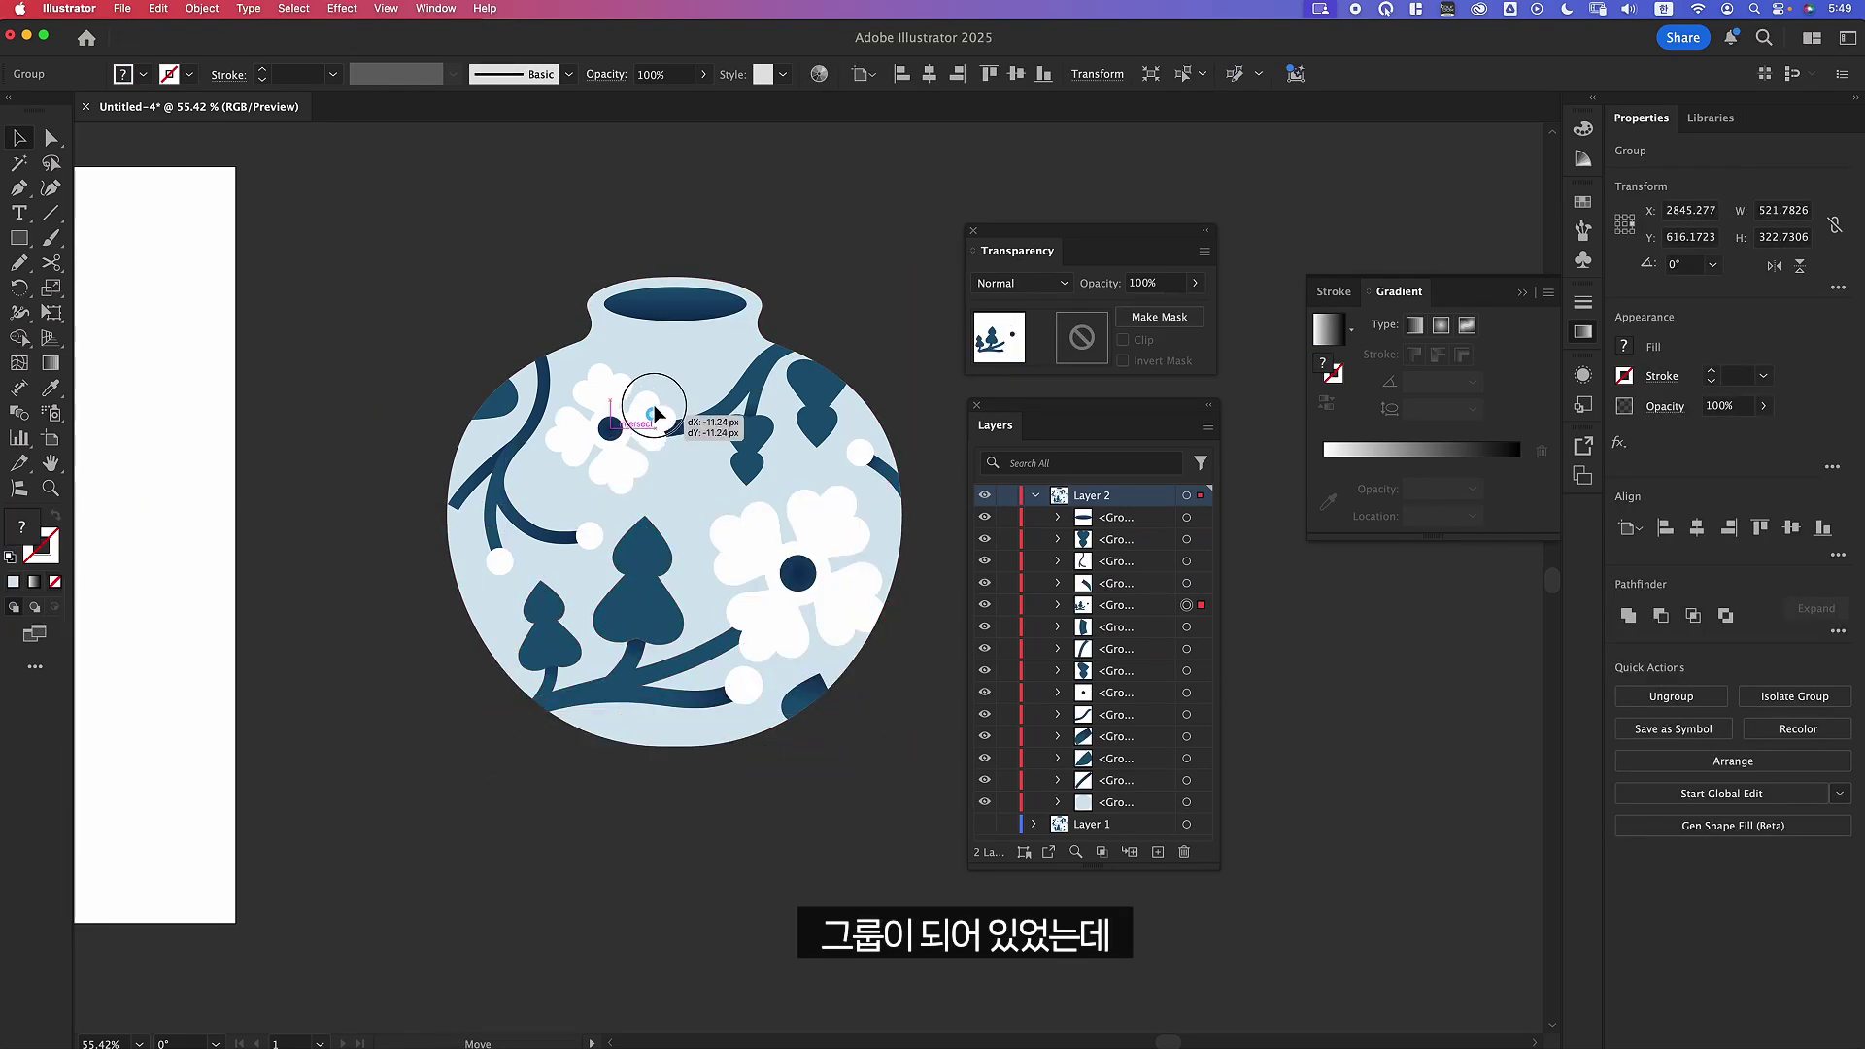
left_click(636, 417)
left_click(520, 527)
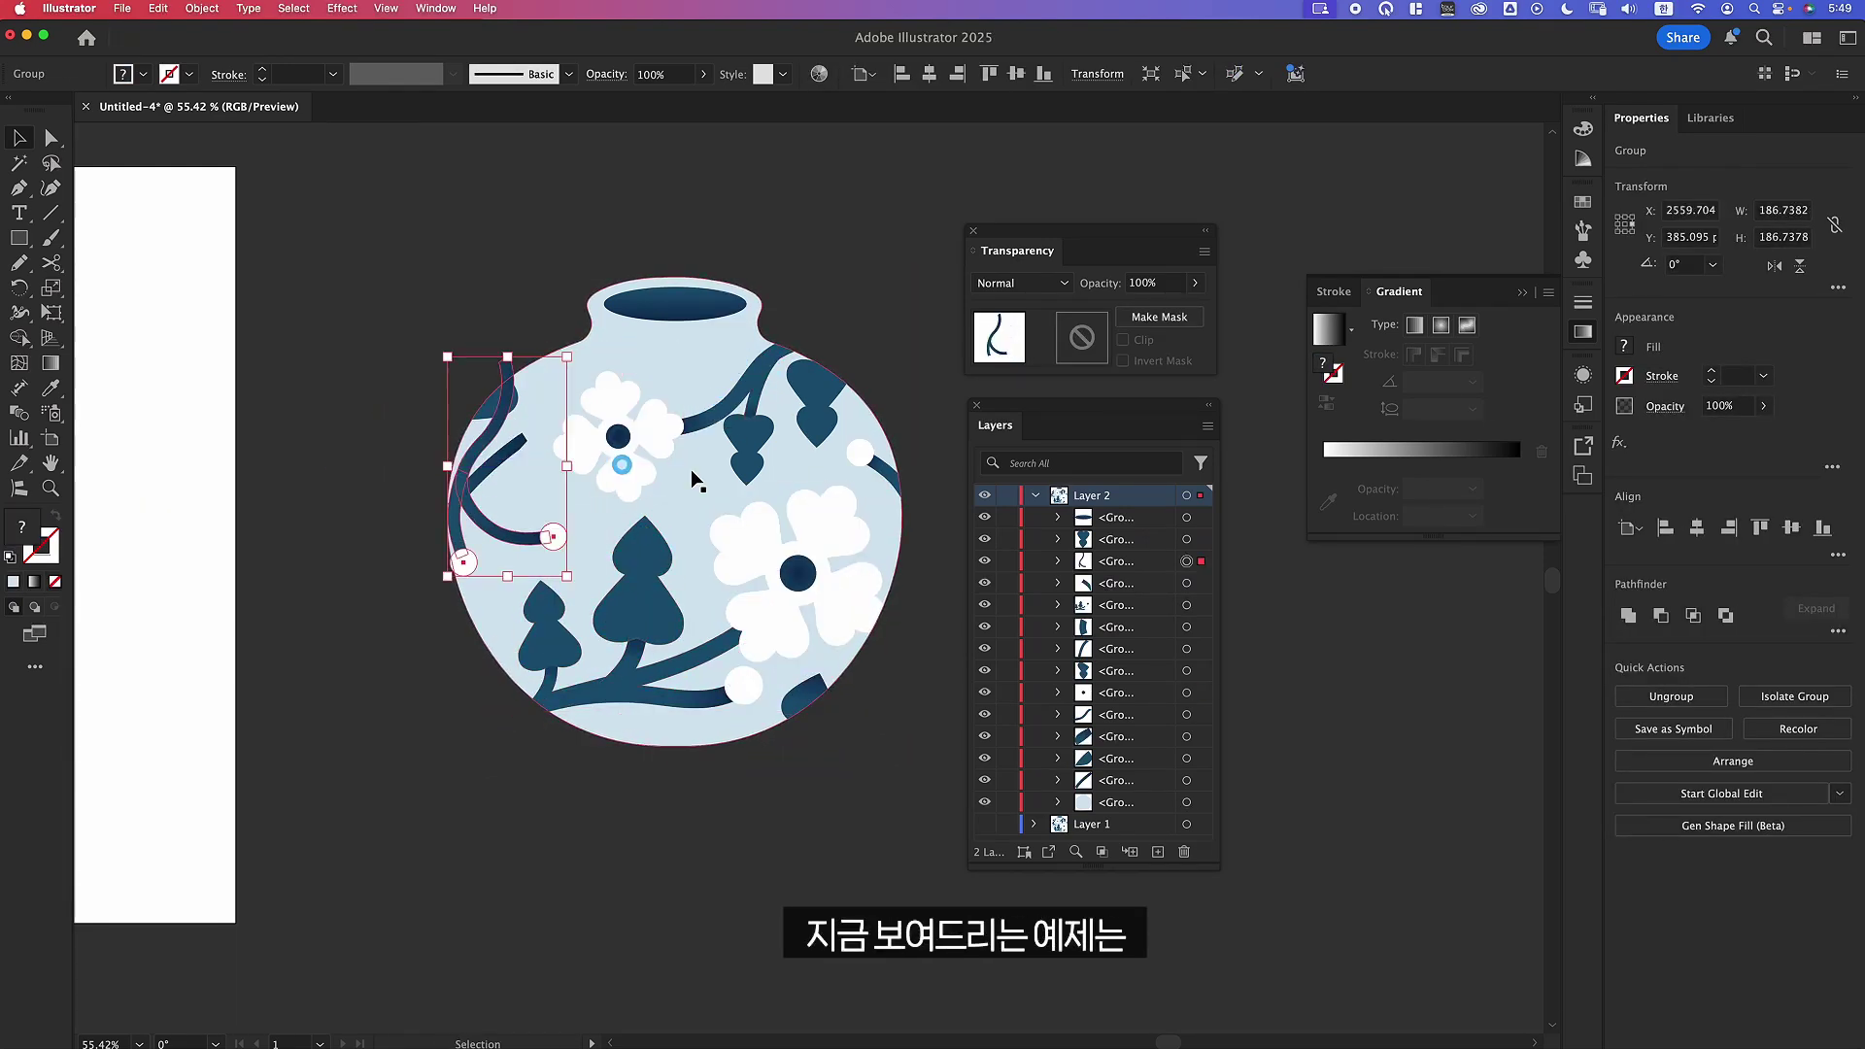
left_click(841, 396)
left_click(907, 815)
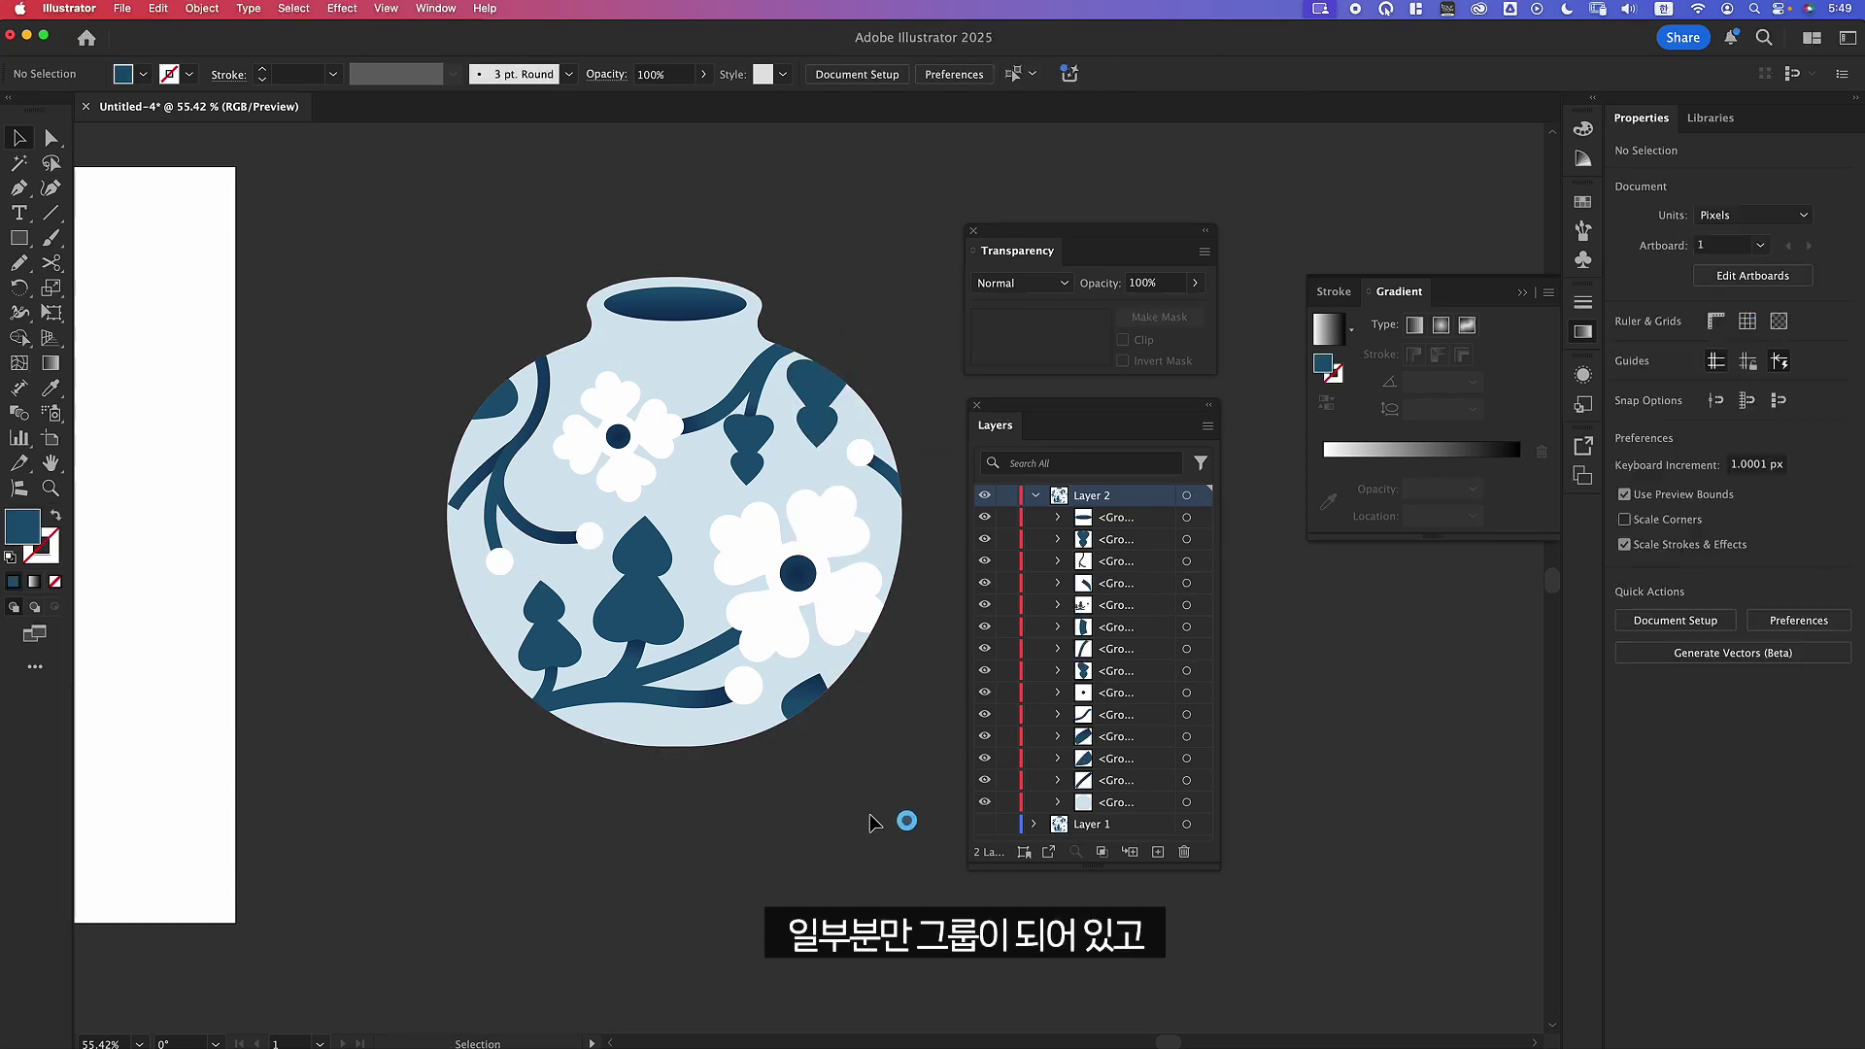
left_click_drag(359, 204, 646, 923)
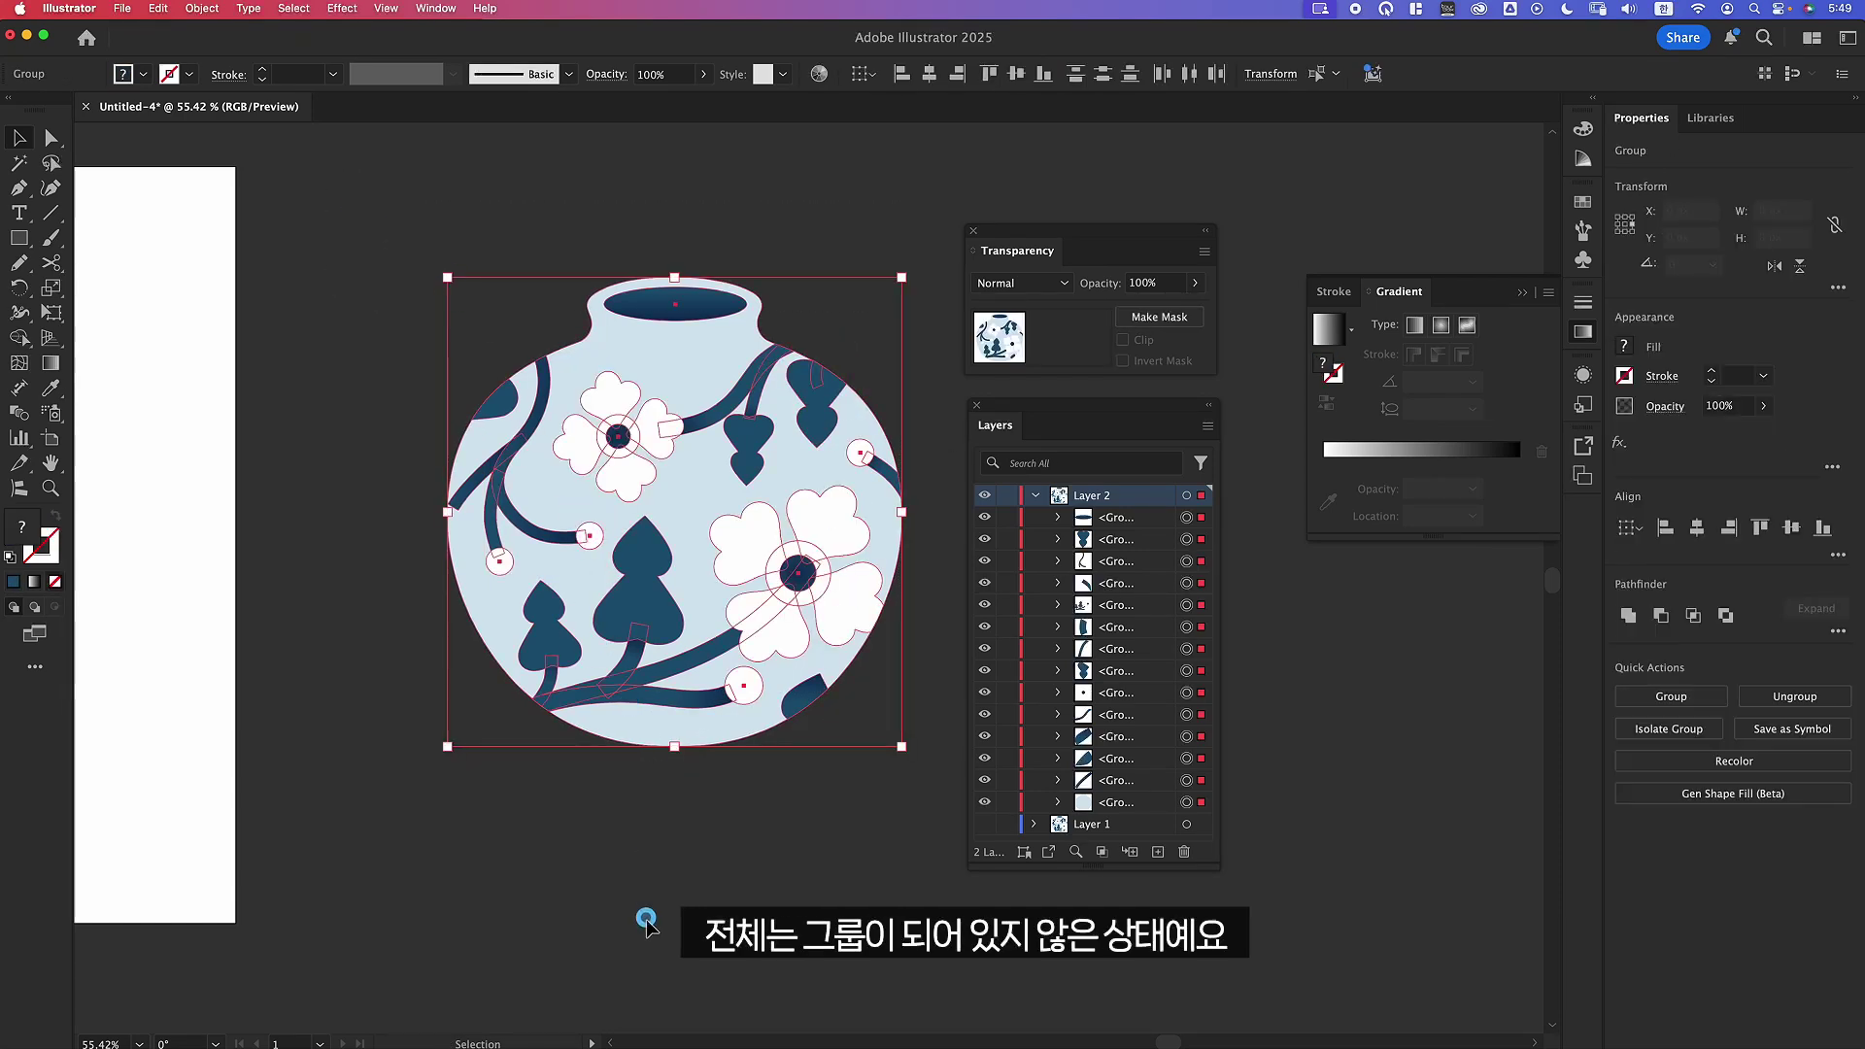
left_click(735, 861)
Move the light-blue vase body group from the bottom of Layer 2 to the top of its stacking order.
left_click(1117, 802)
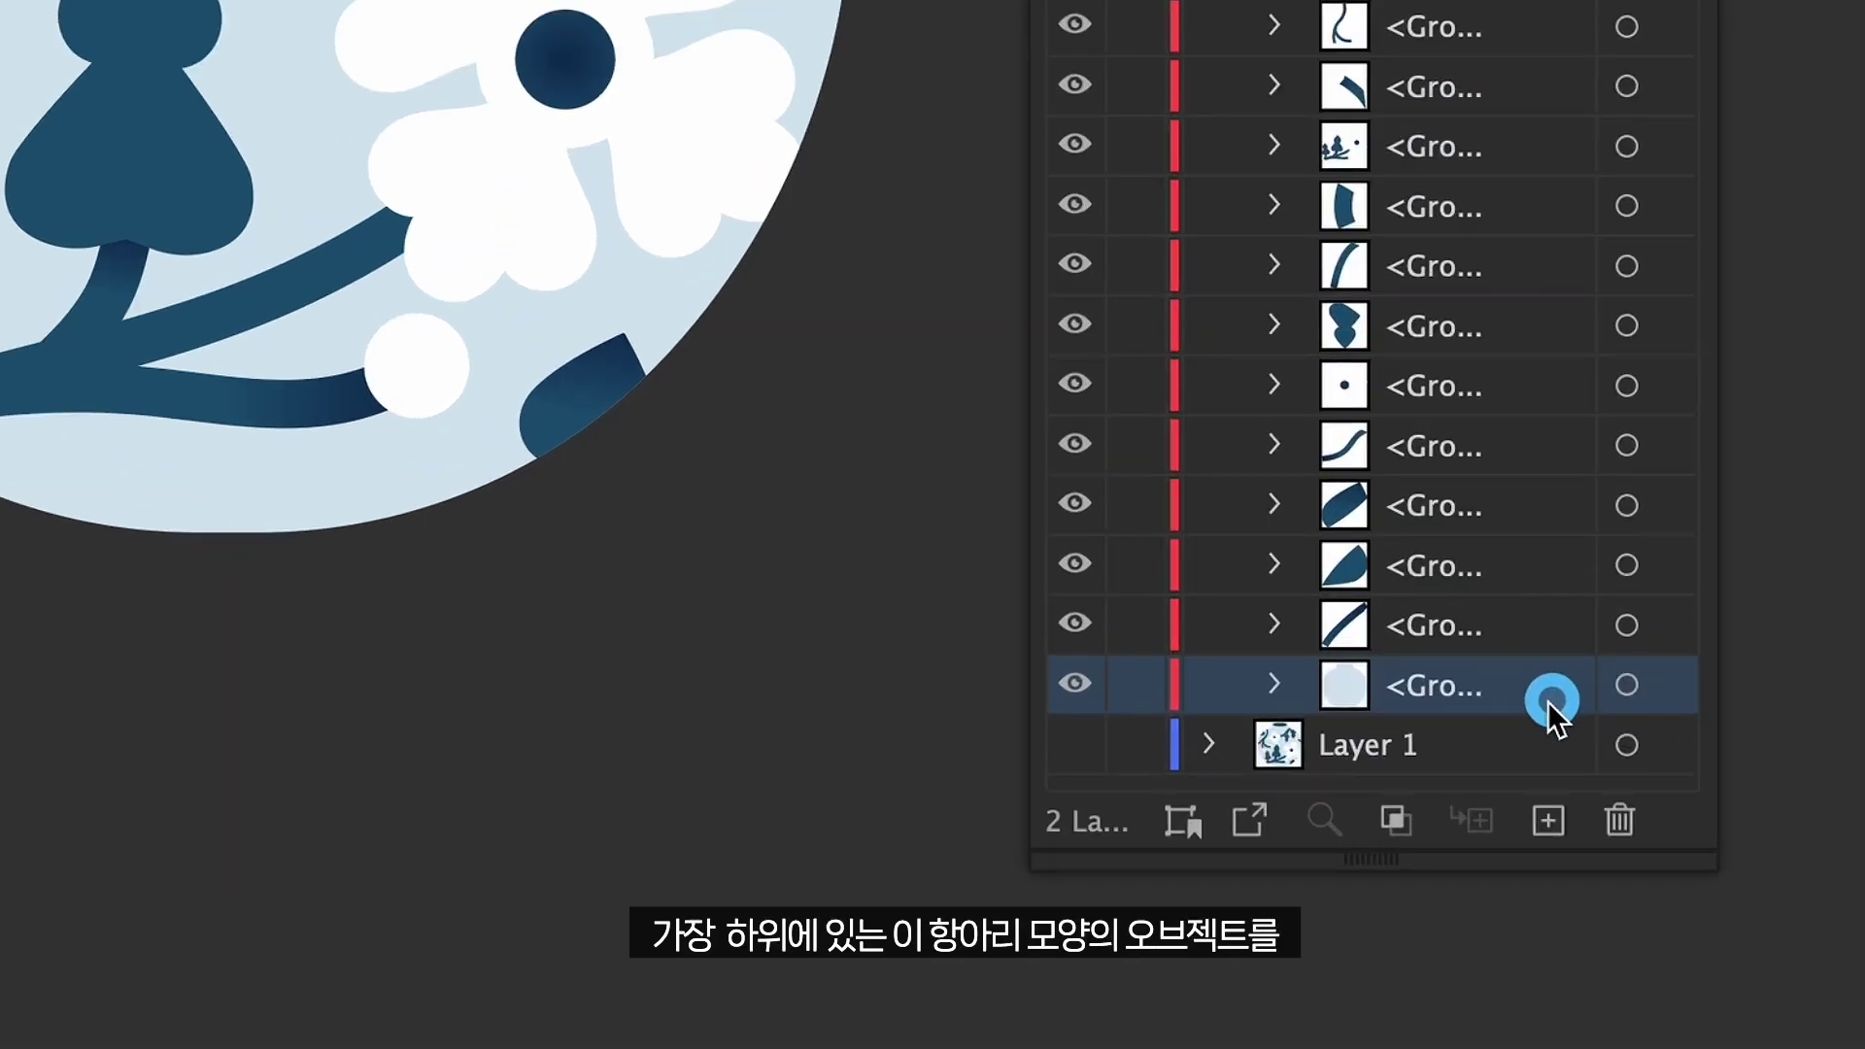
left_click(1624, 684)
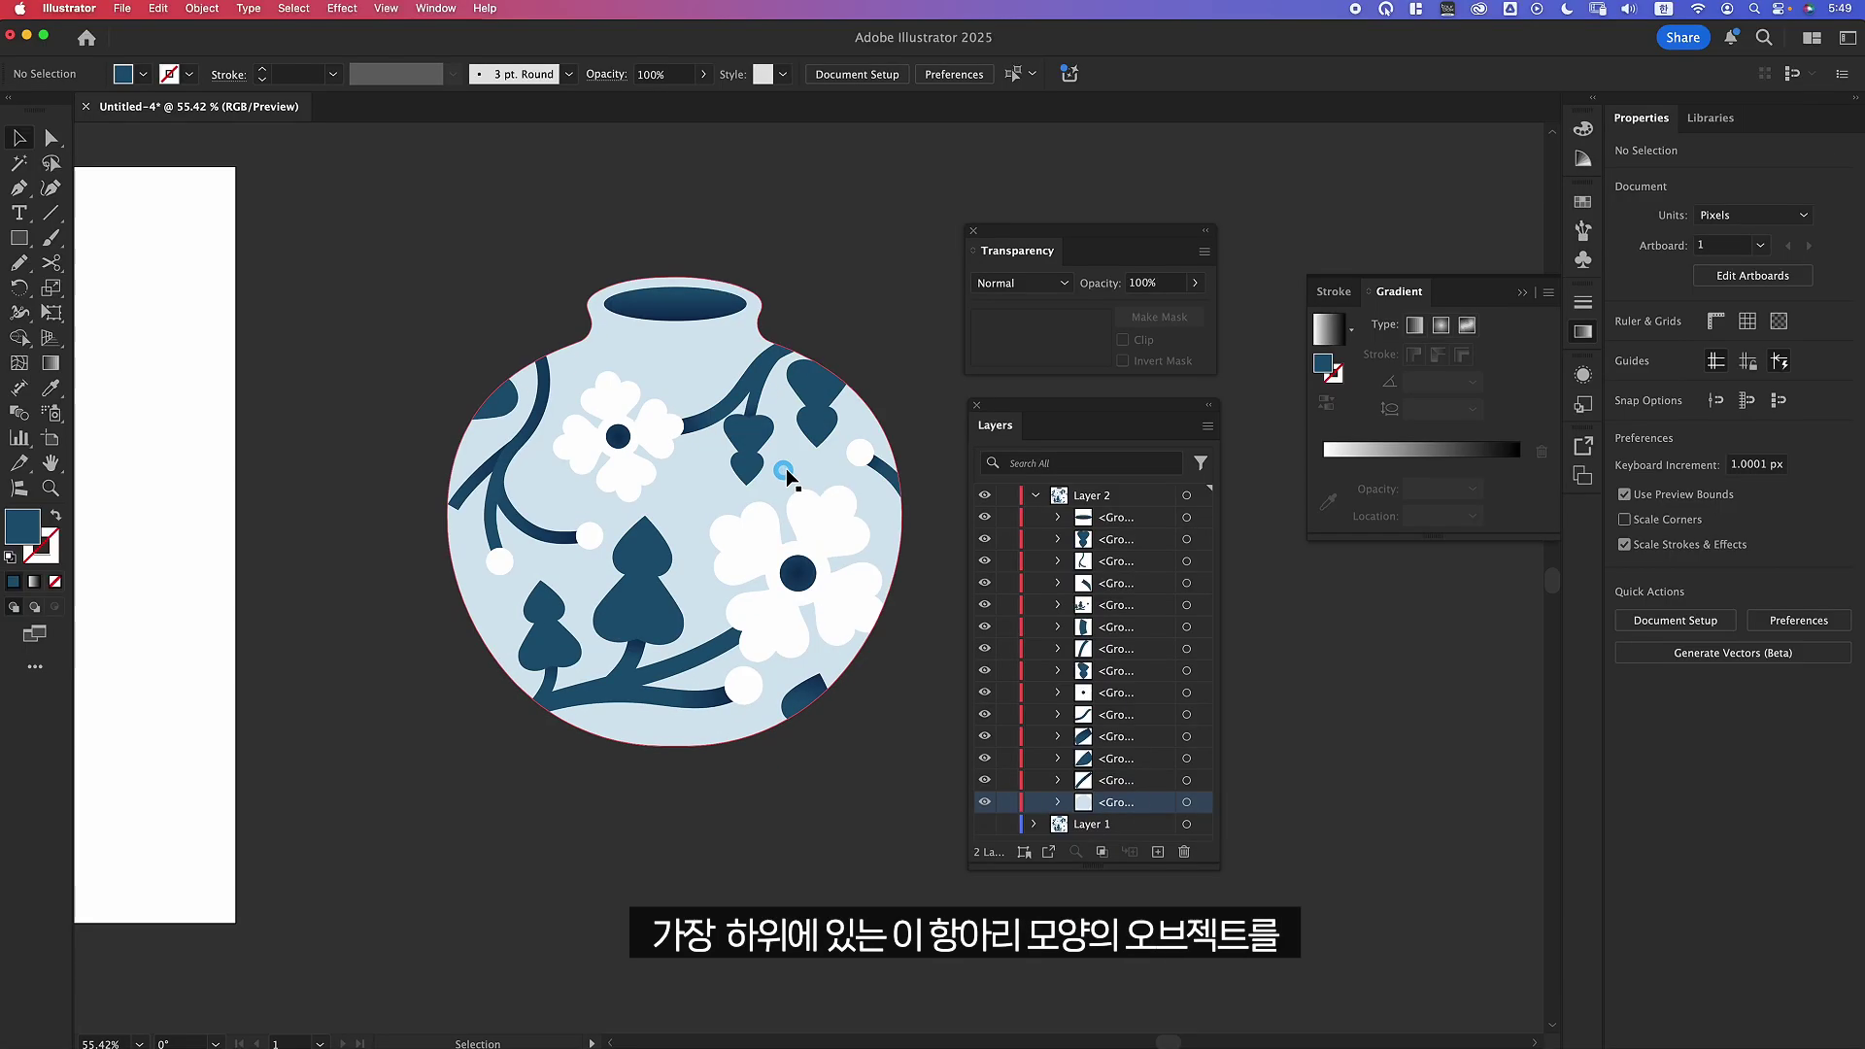
left_click_drag(1117, 803, 1115, 505)
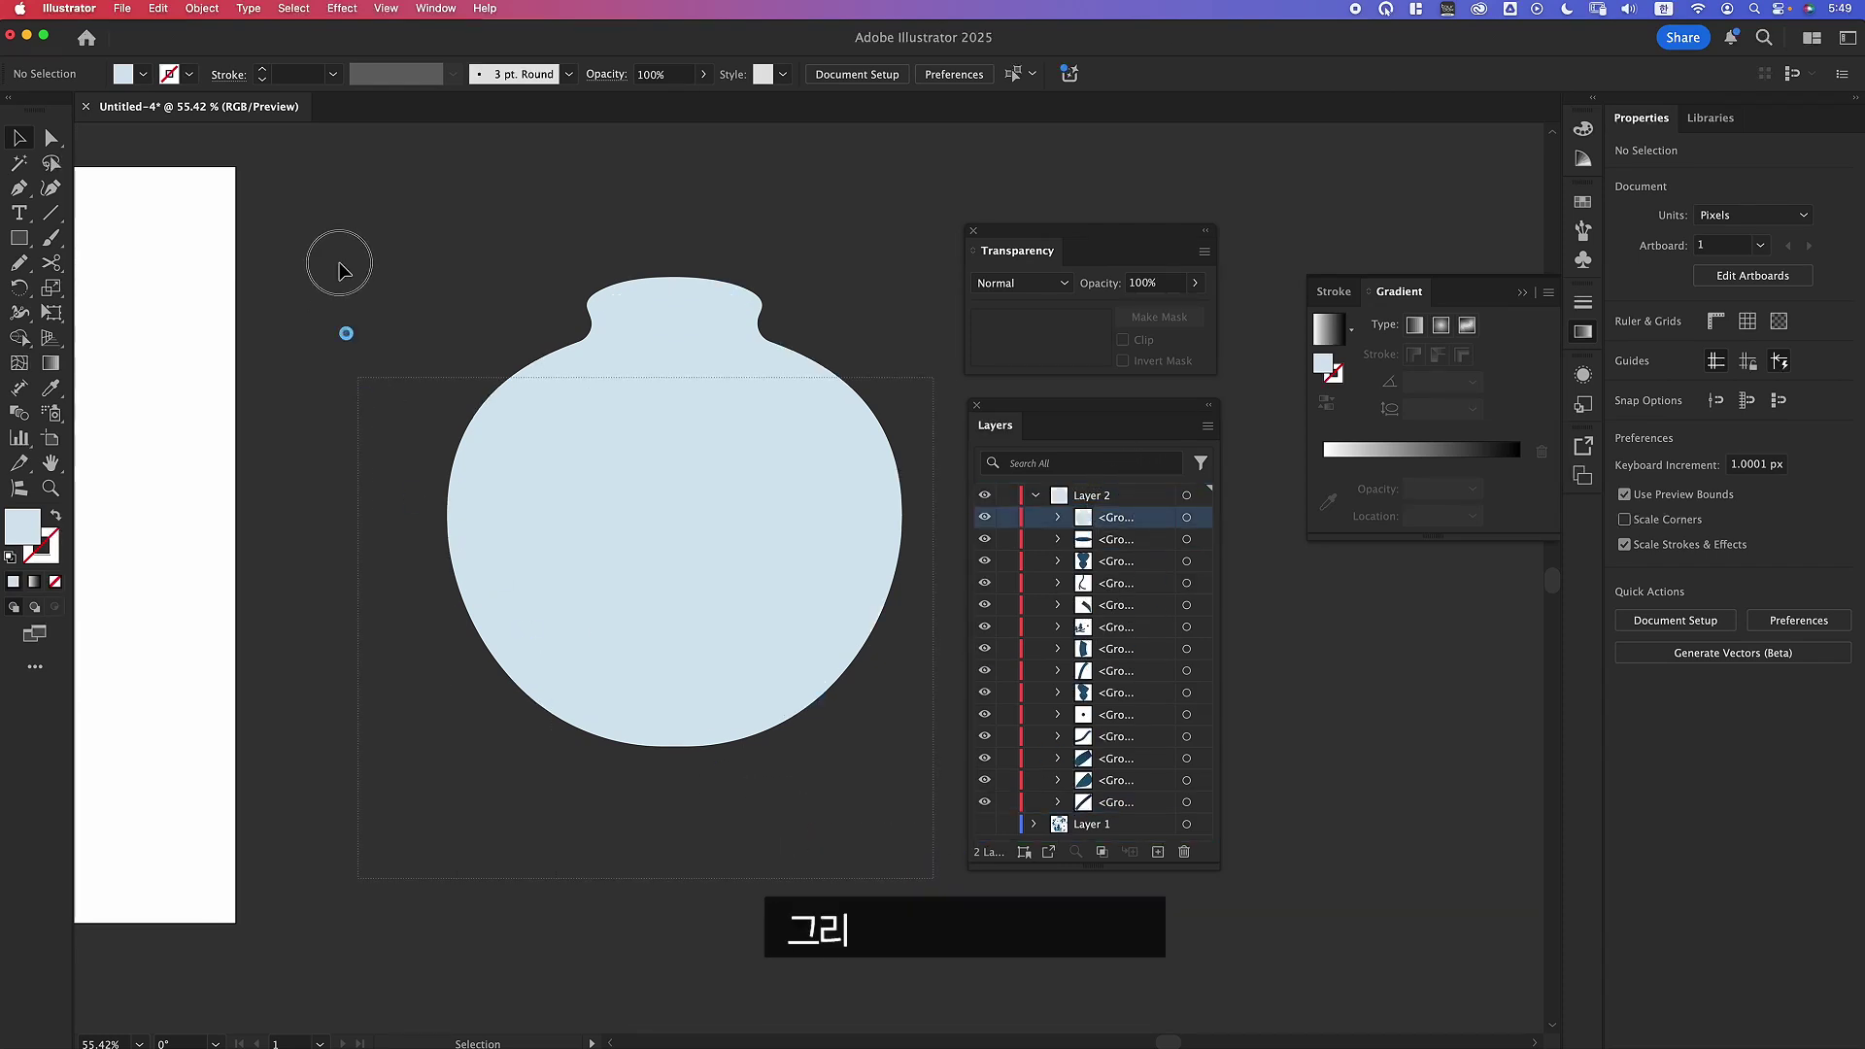
Select all the vase artwork and make a clipped opacity mask with the vase body as the mask shape.
key("super+a")
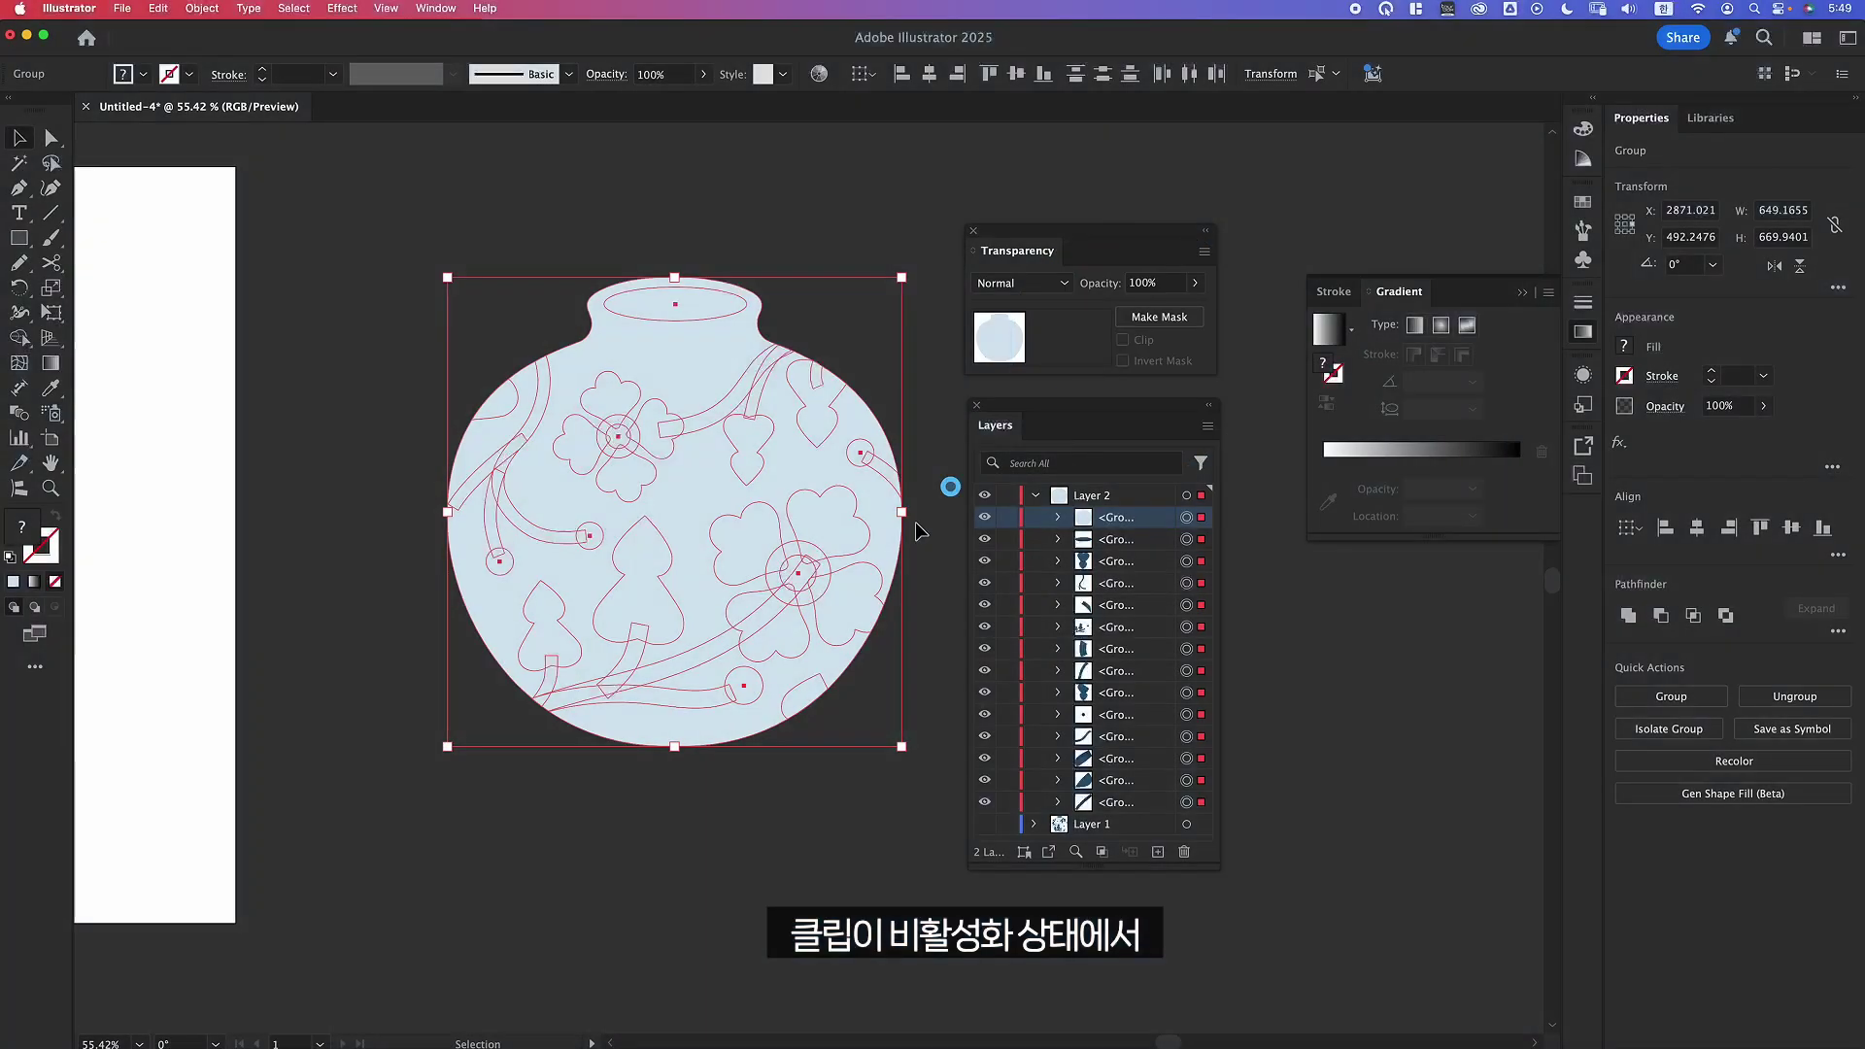
left_click(1161, 316)
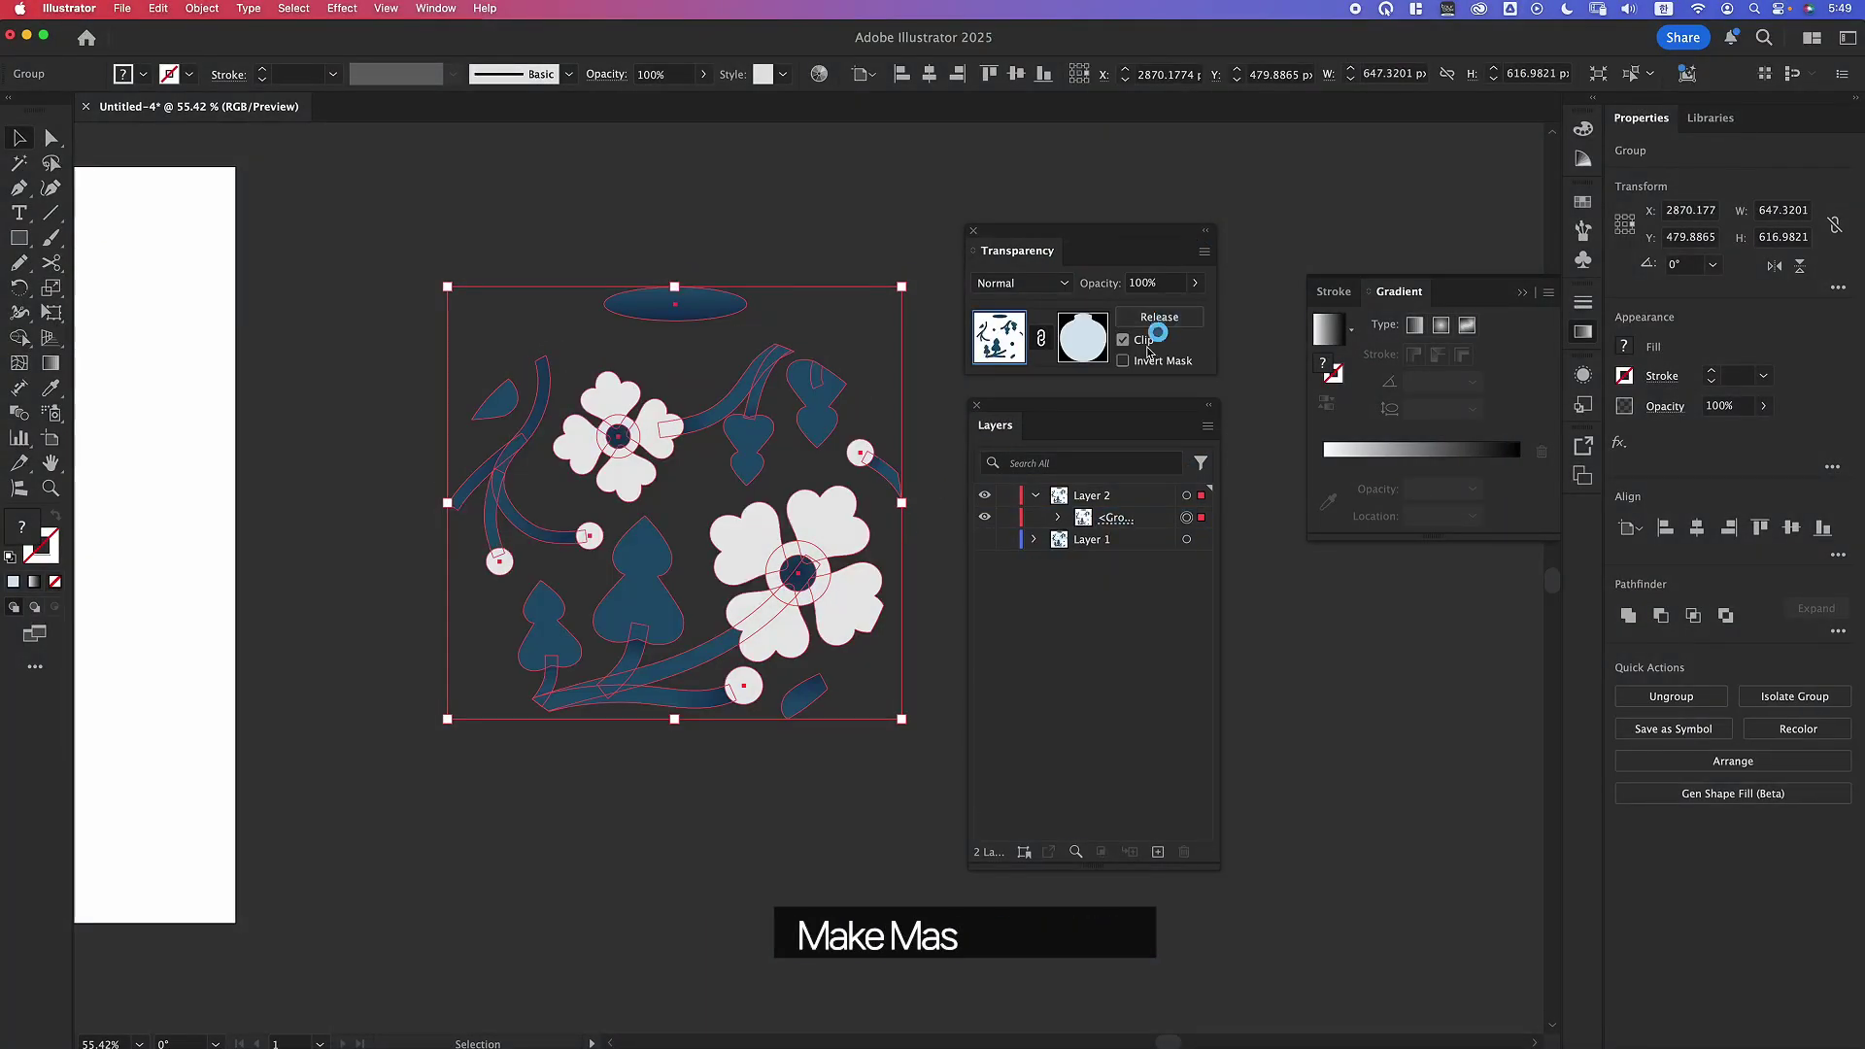
left_click(793, 871)
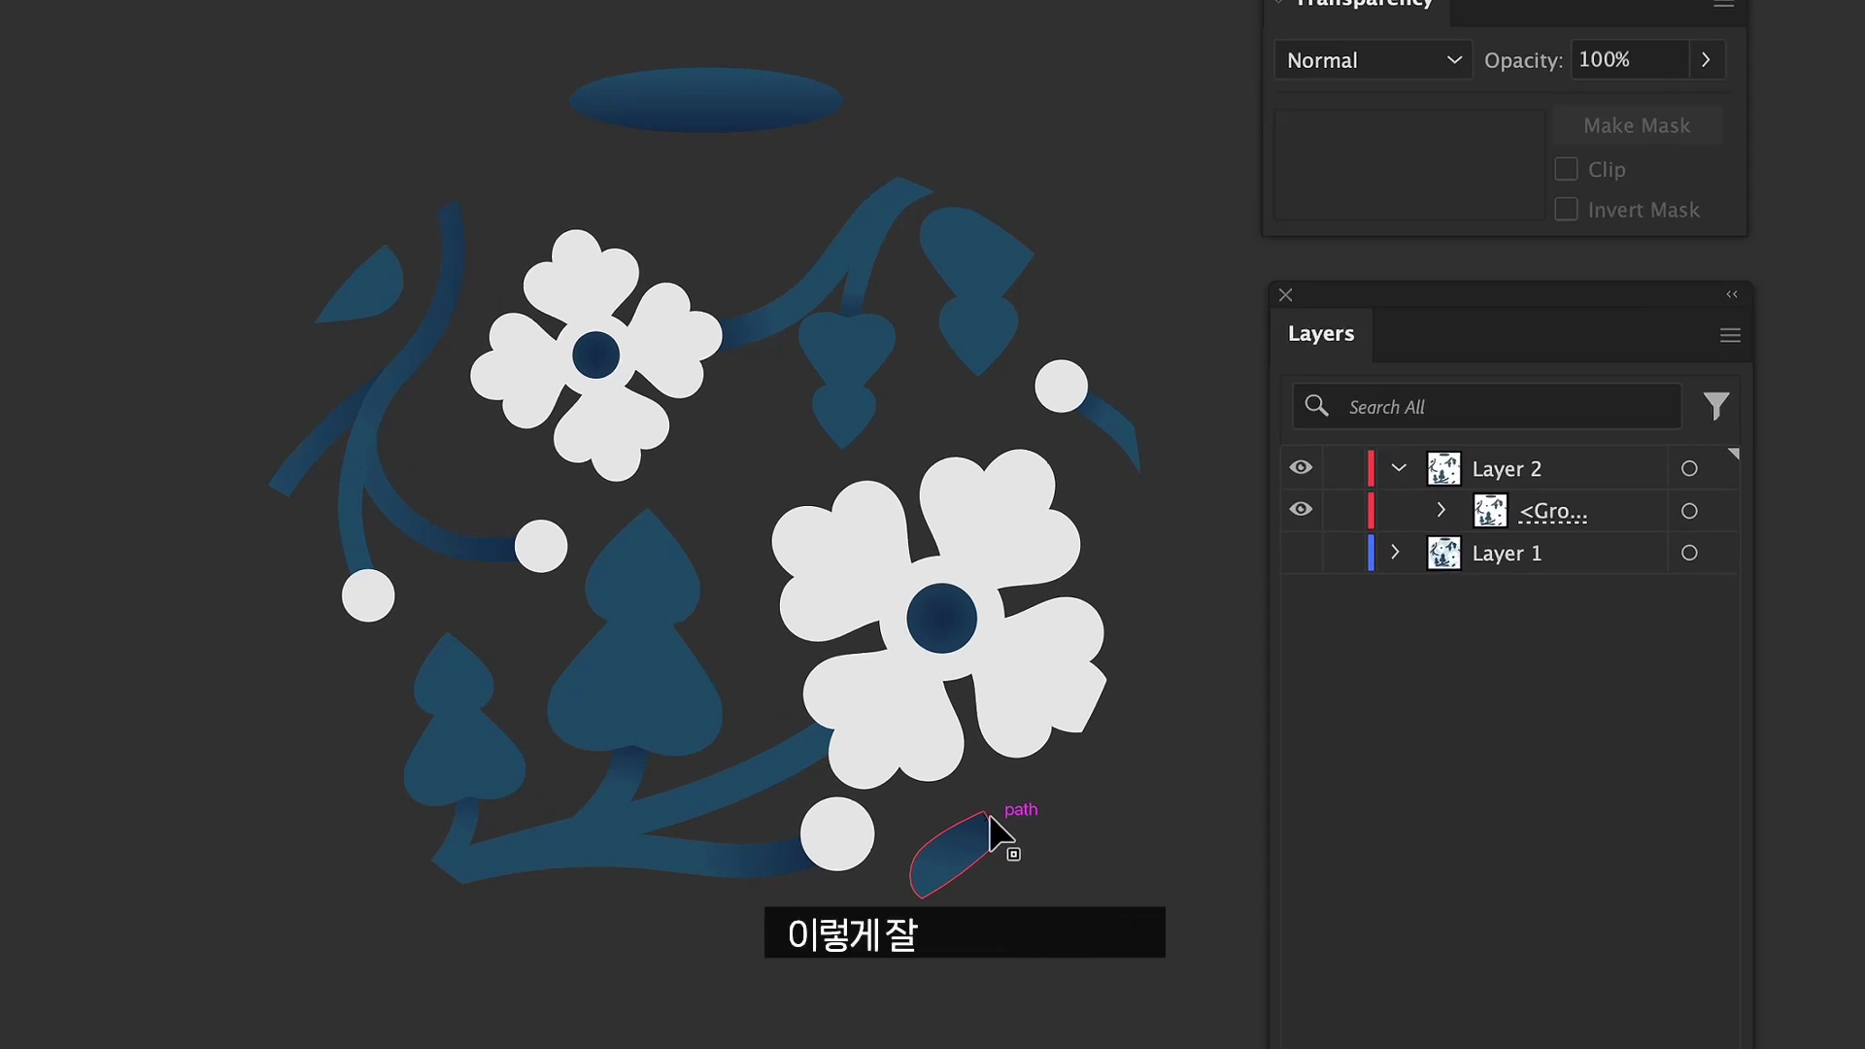
left_click(674, 704)
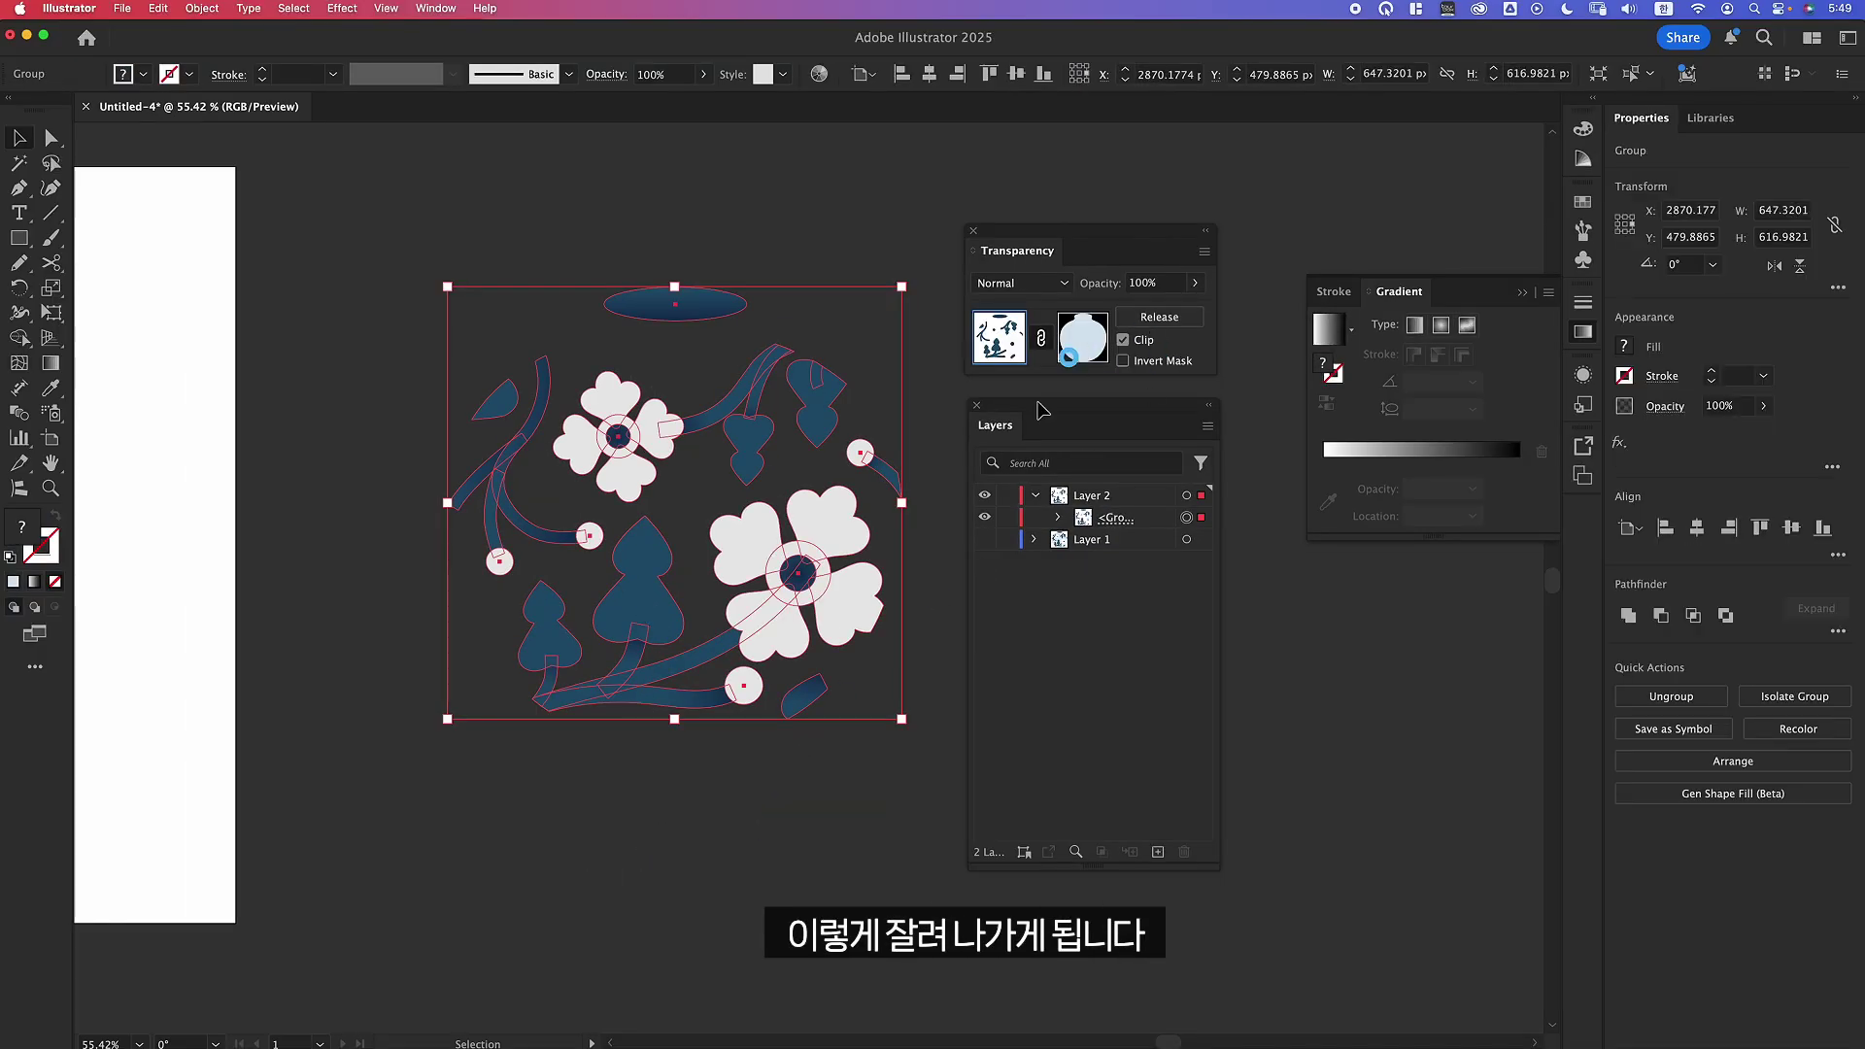
left_click(845, 803)
Open the pattern's opacity mask and draw a rectangle of about 110 by 110 px over the tip of the central leaf motif.
left_click(841, 512)
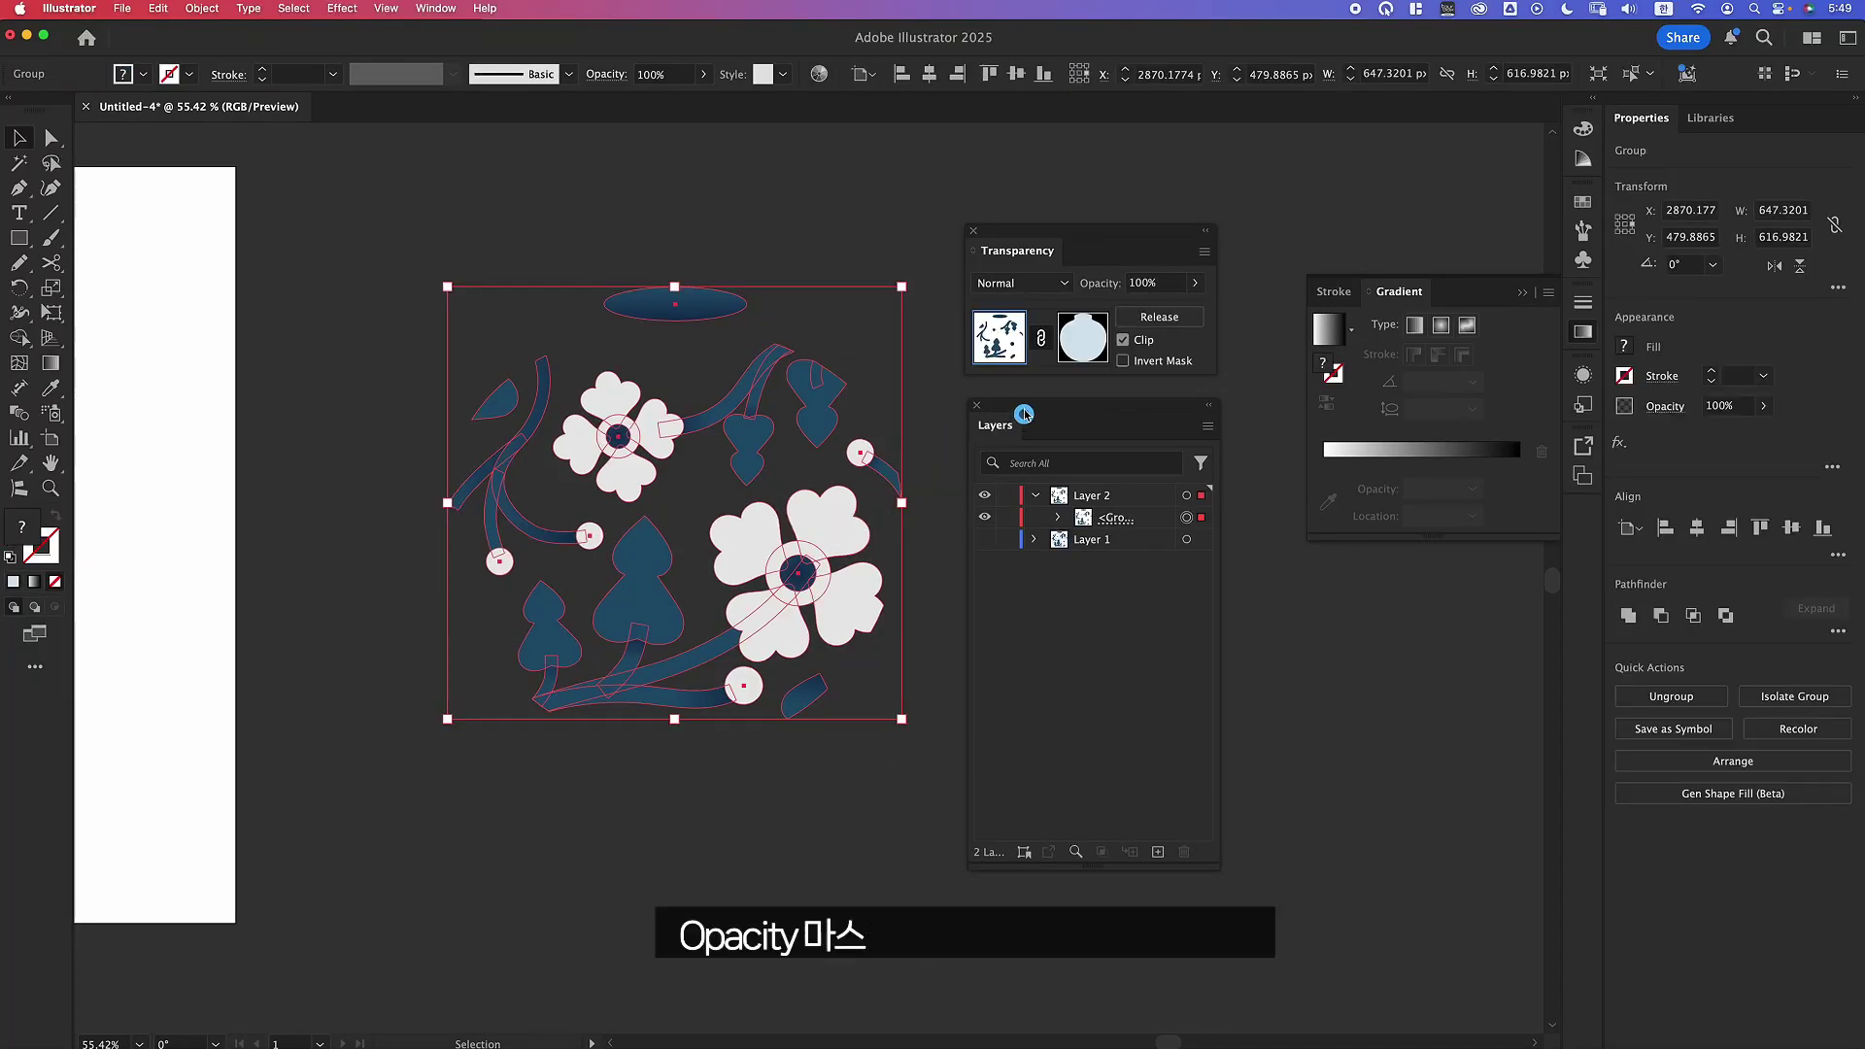
left_click(1078, 346)
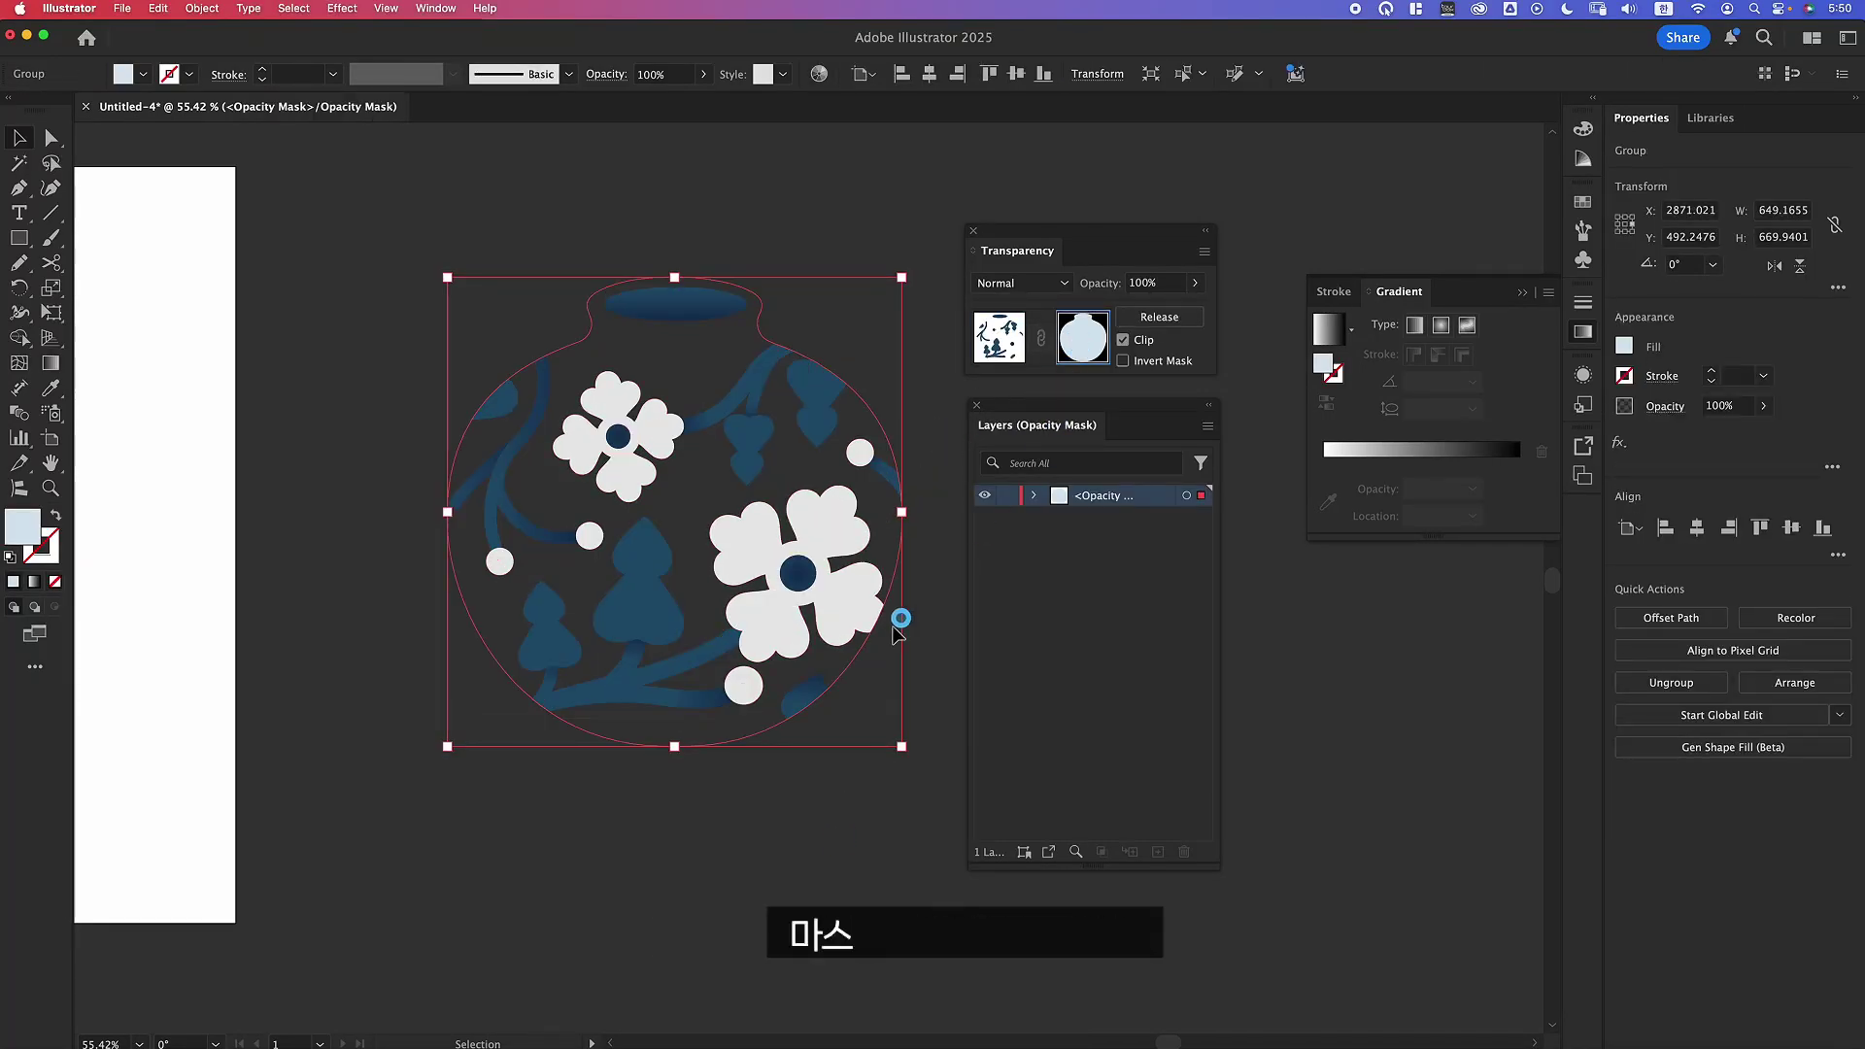
key("z")
left_click(611, 512)
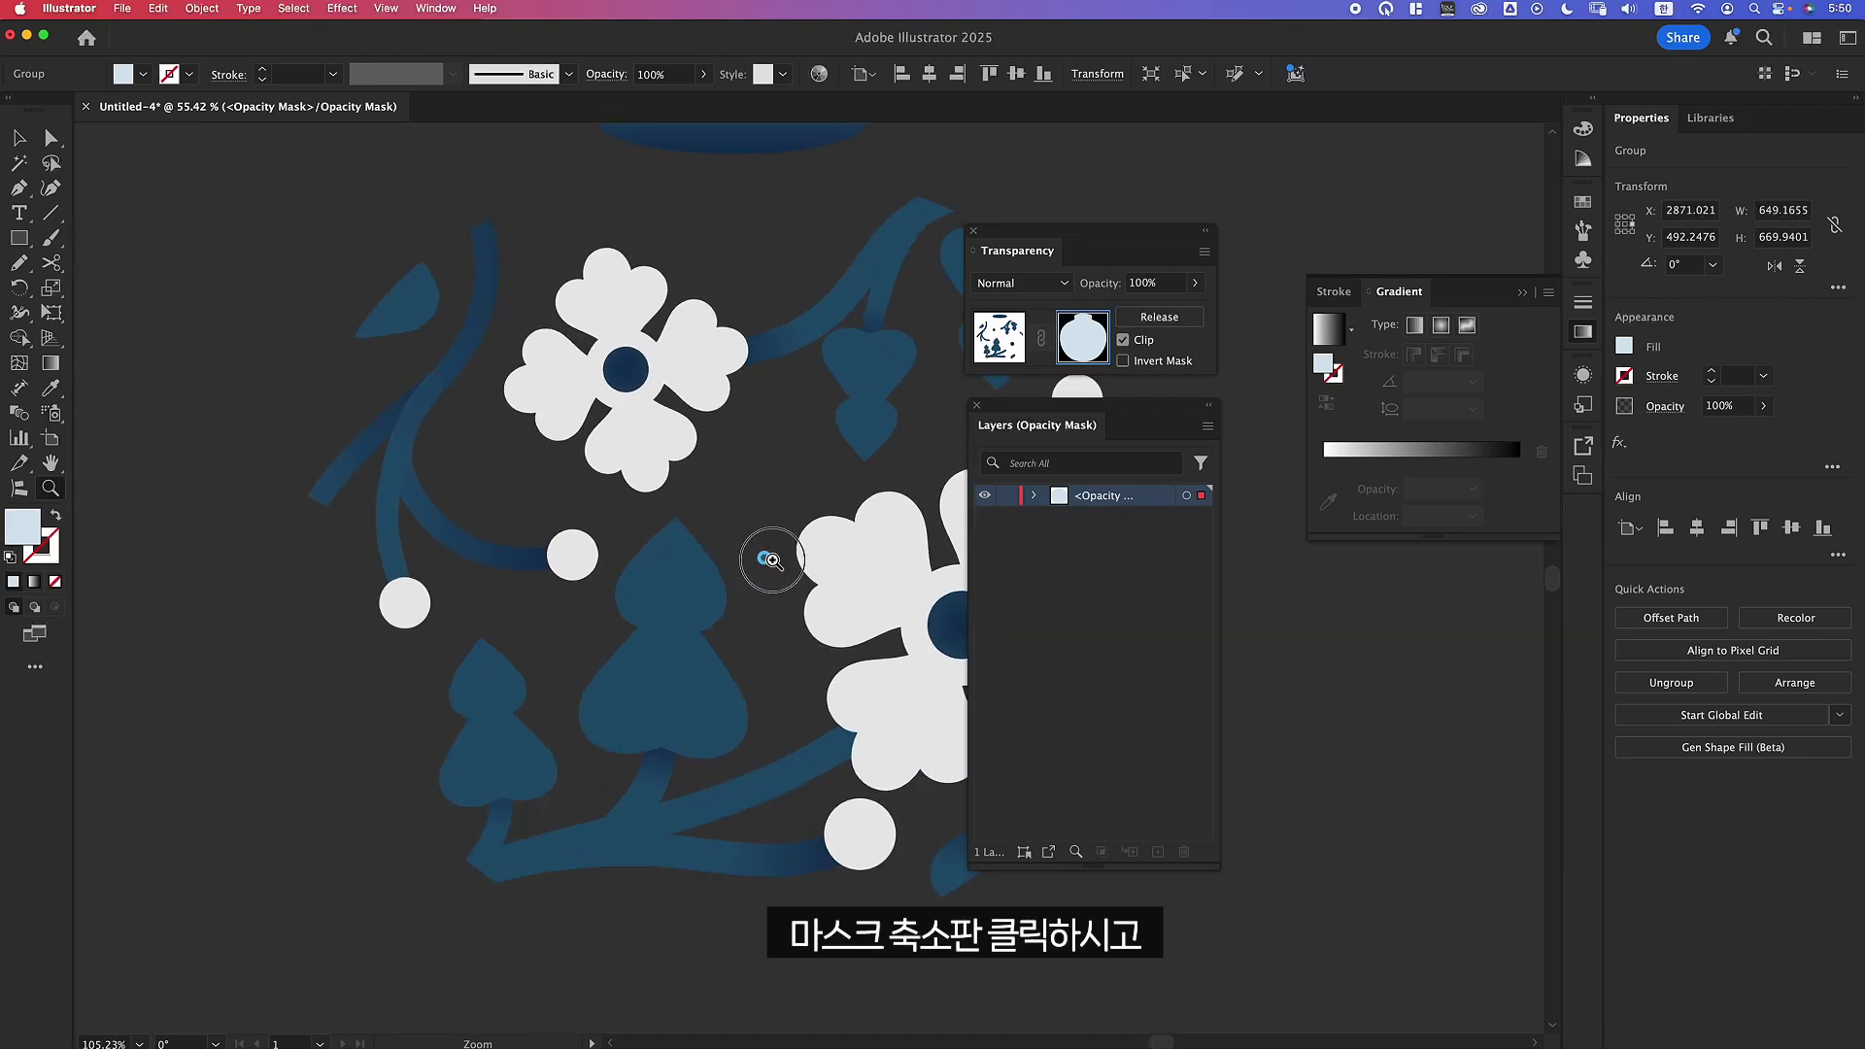
left_click(20, 243)
left_click_drag(595, 505, 763, 671)
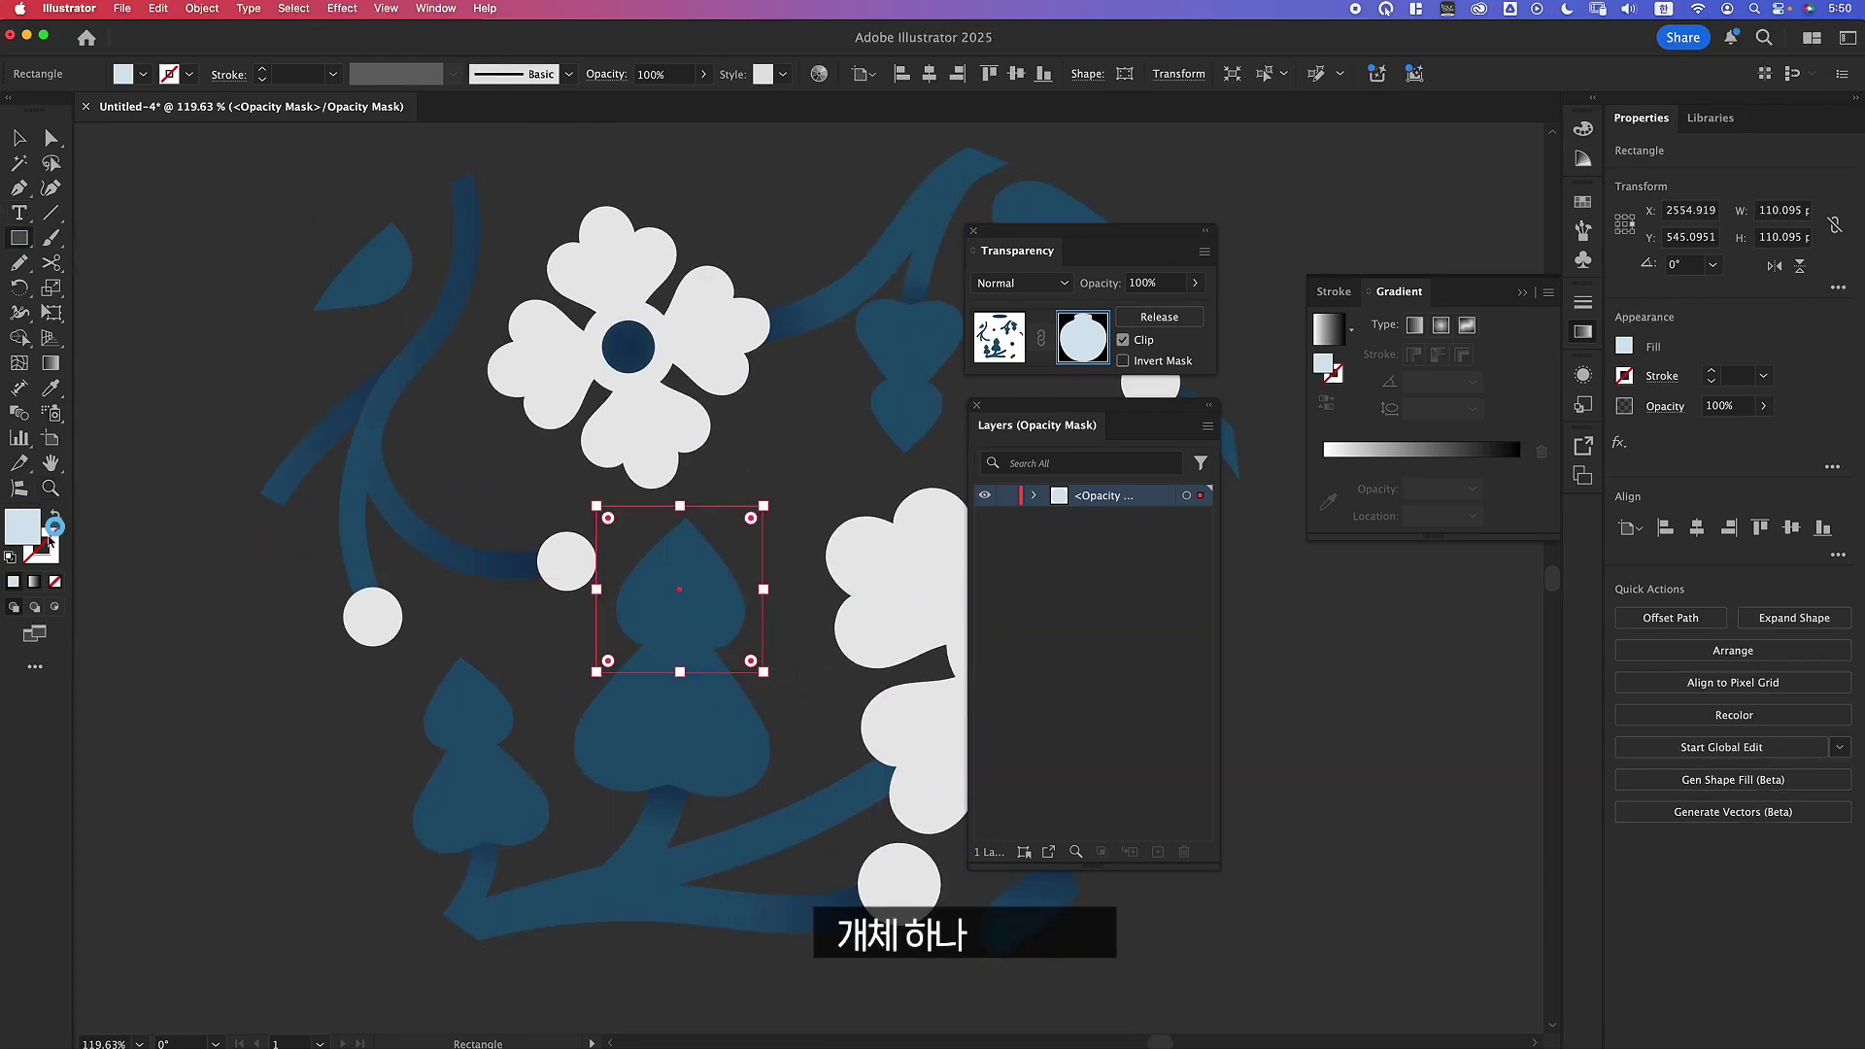
Fill the mask rectangle with a white-to-black linear gradient at 90° so the leaf tip fades out upward.
left_click(34, 581)
left_click(51, 363)
mouse_move(711, 505)
left_mouse_down()
mouse_move(712, 645)
mouse_move(732, 545)
left_mouse_up()
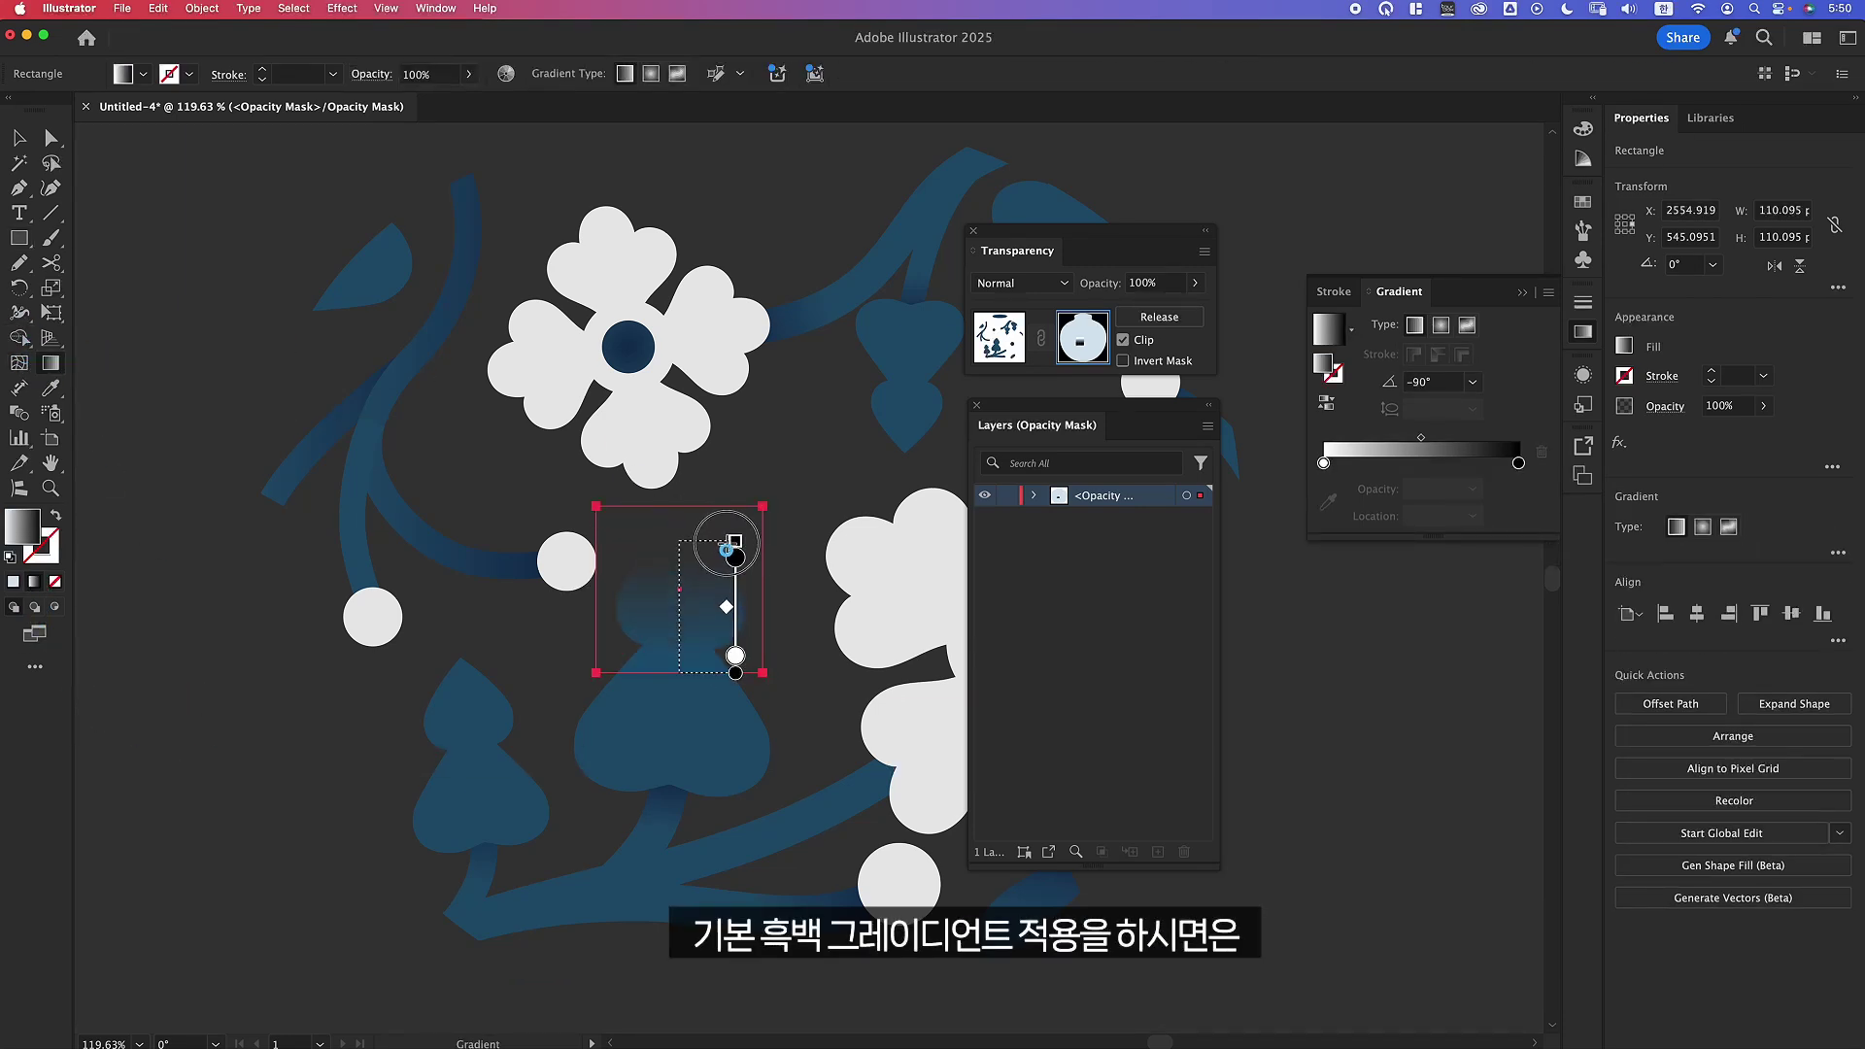
key("v")
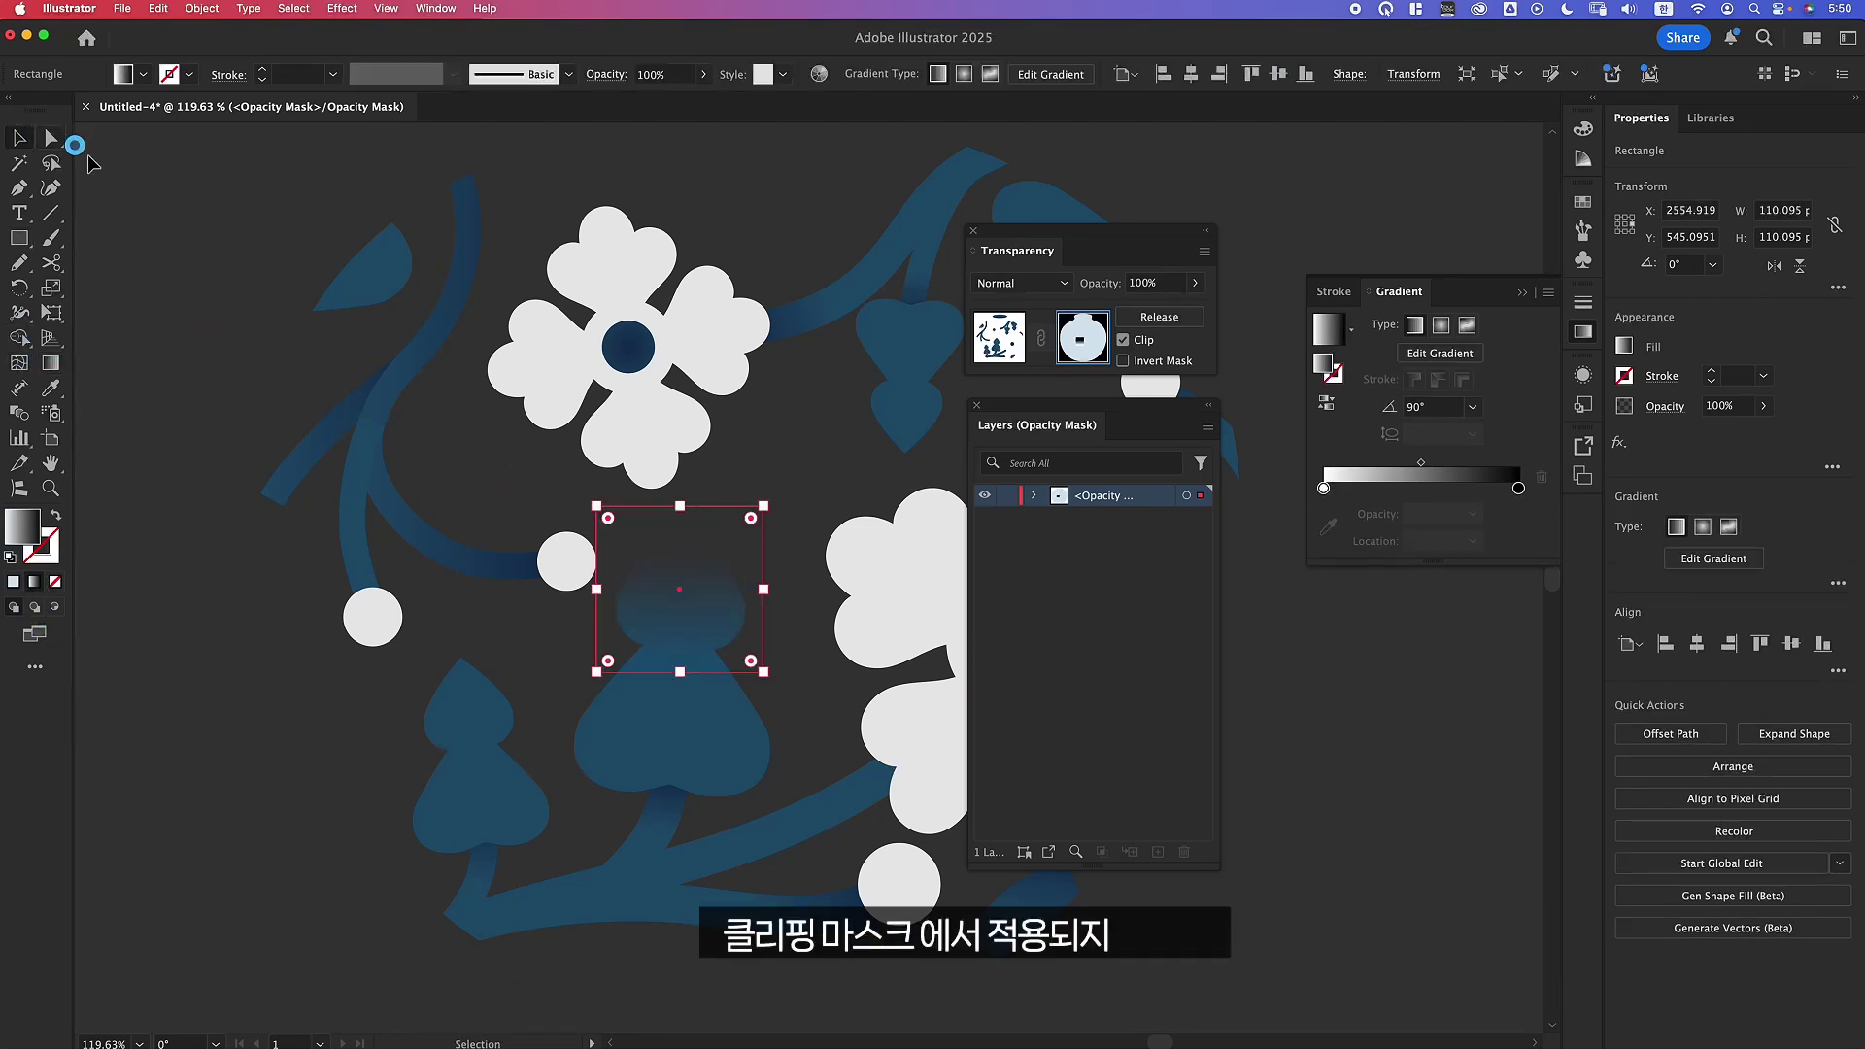
left_click(791, 524)
key("z")
left_click_drag(791, 525, 721, 532)
left_click(744, 506, "alt")
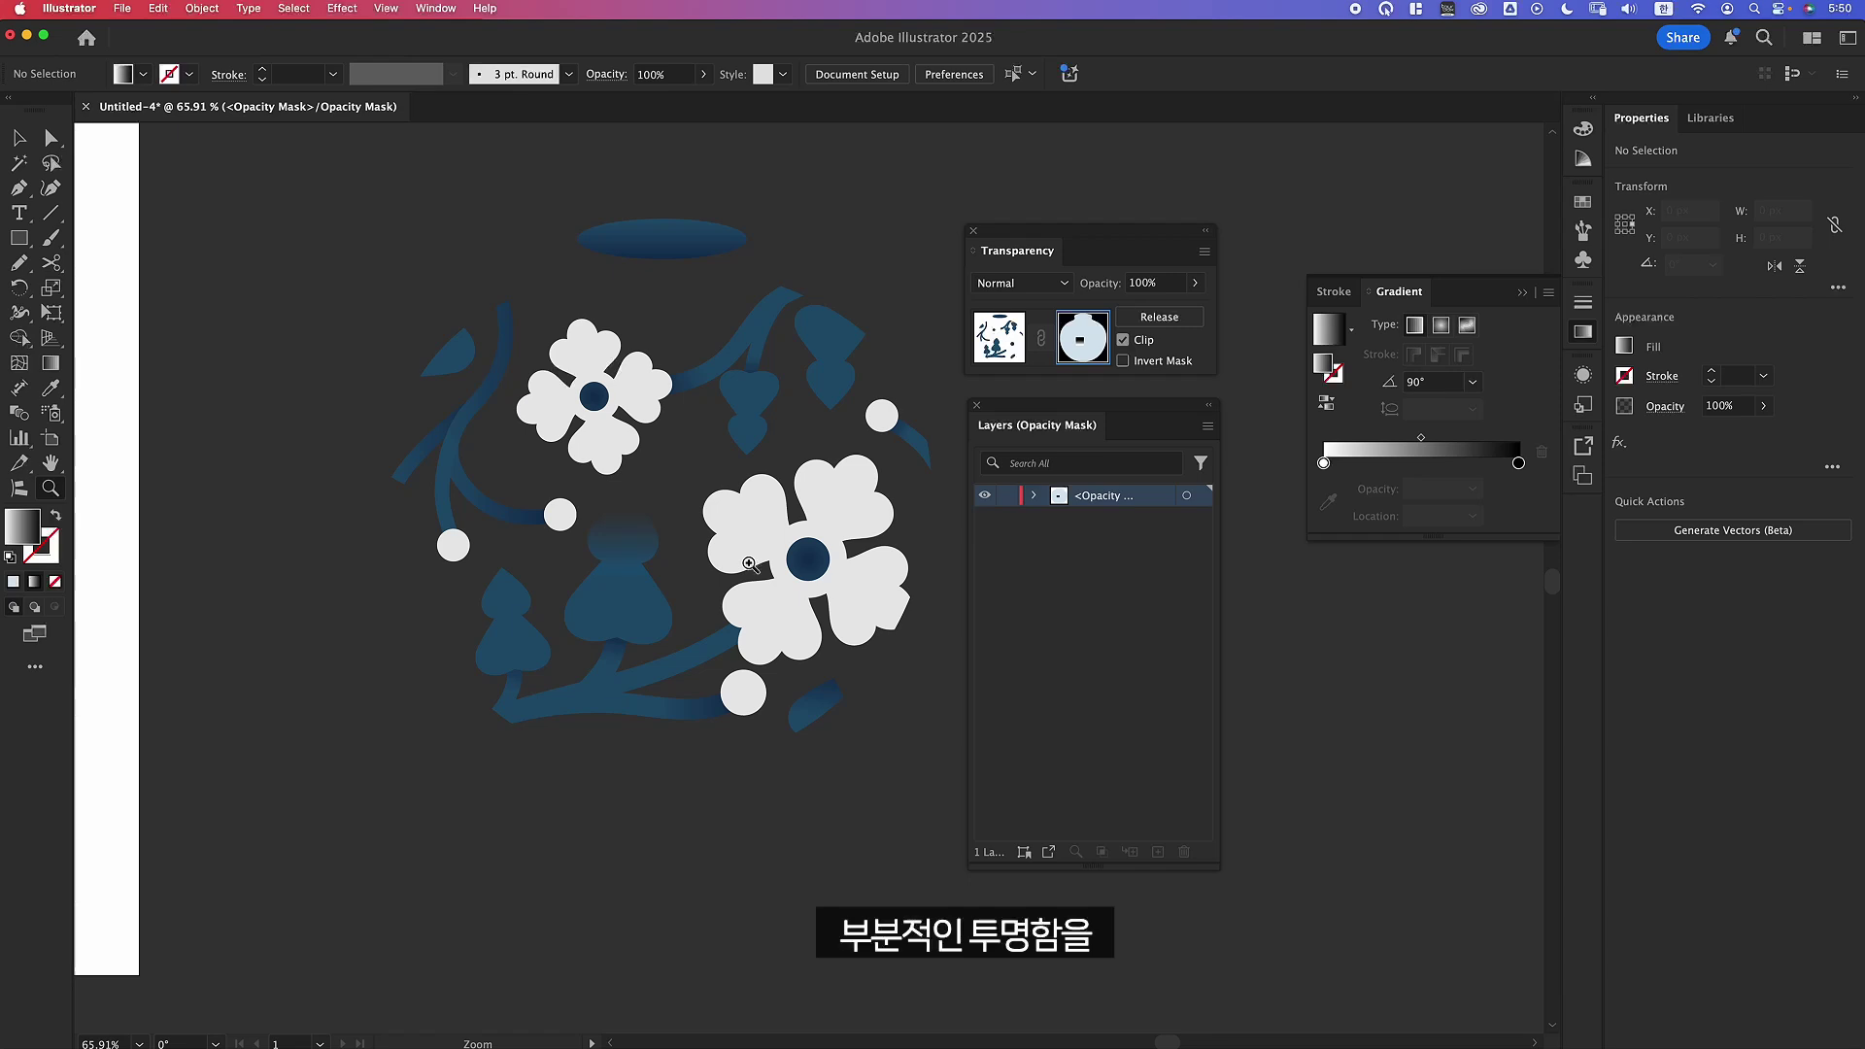
left_click(873, 433)
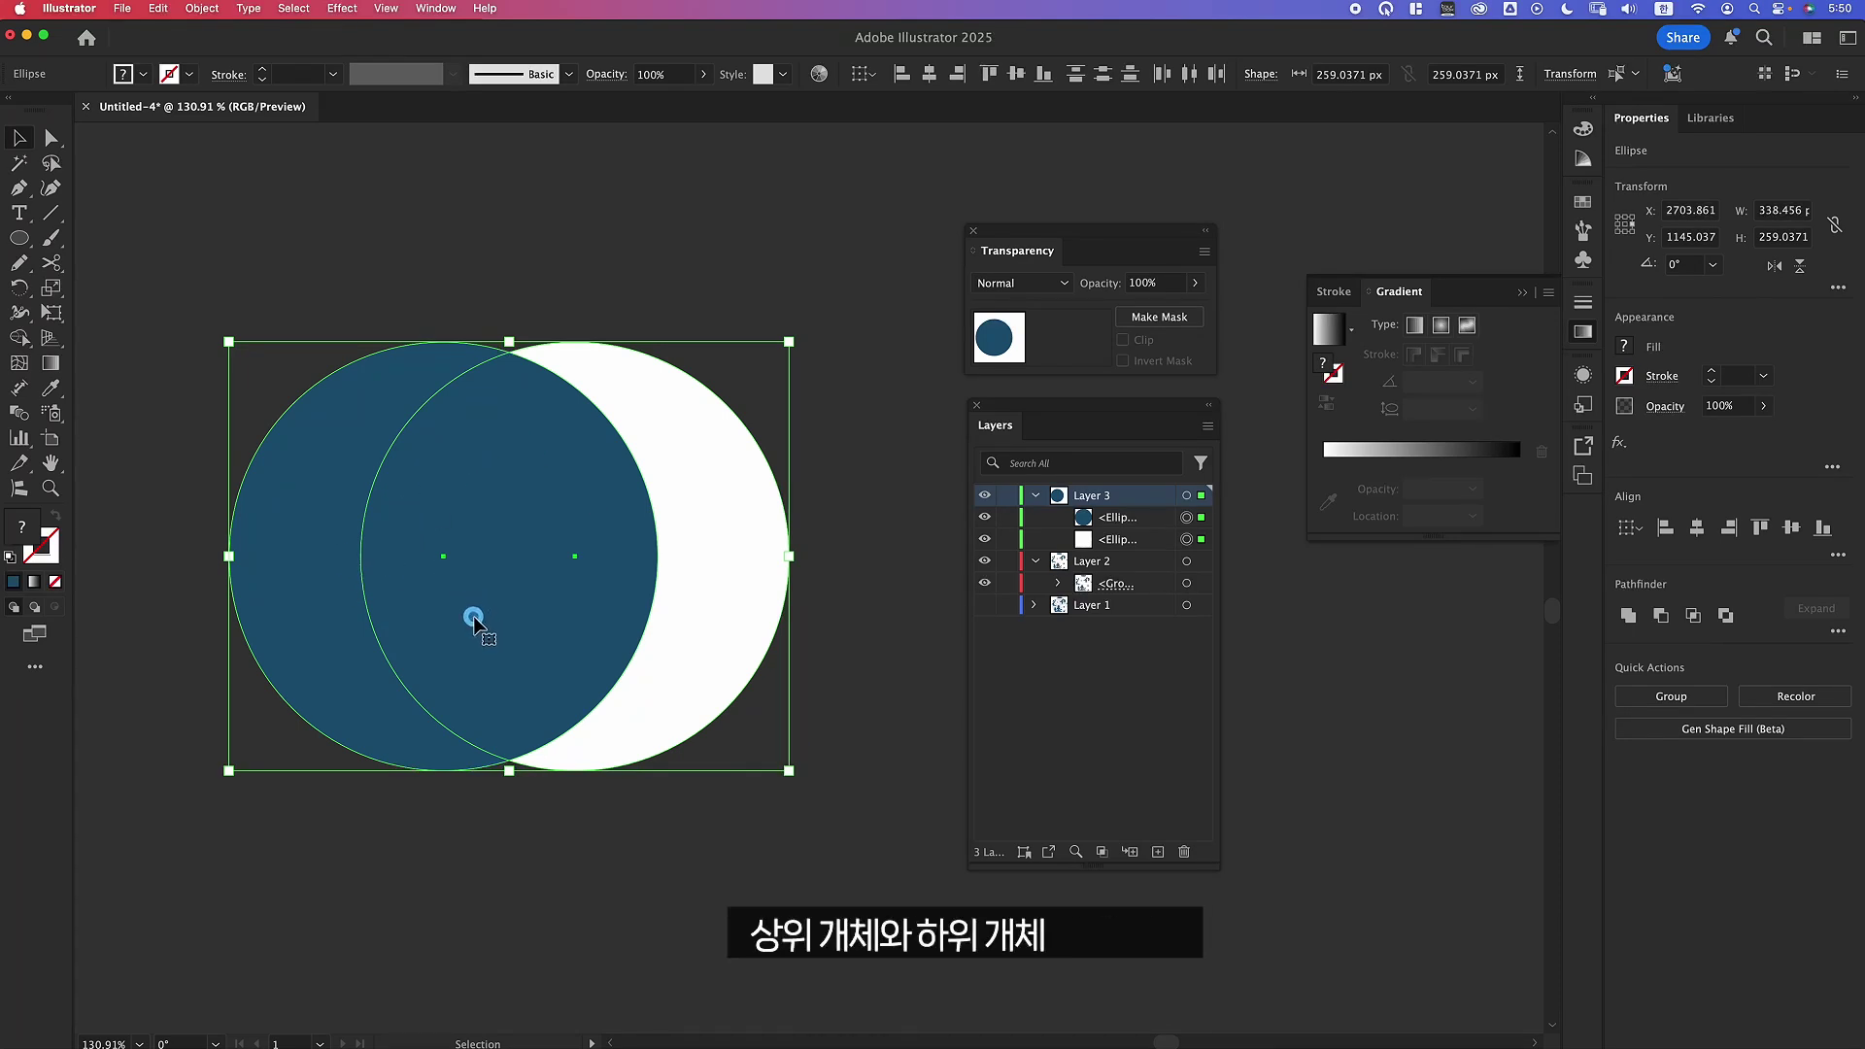
Make a clipping mask from the overlapping blue and white circles.
right_click(626, 533)
left_click(784, 776)
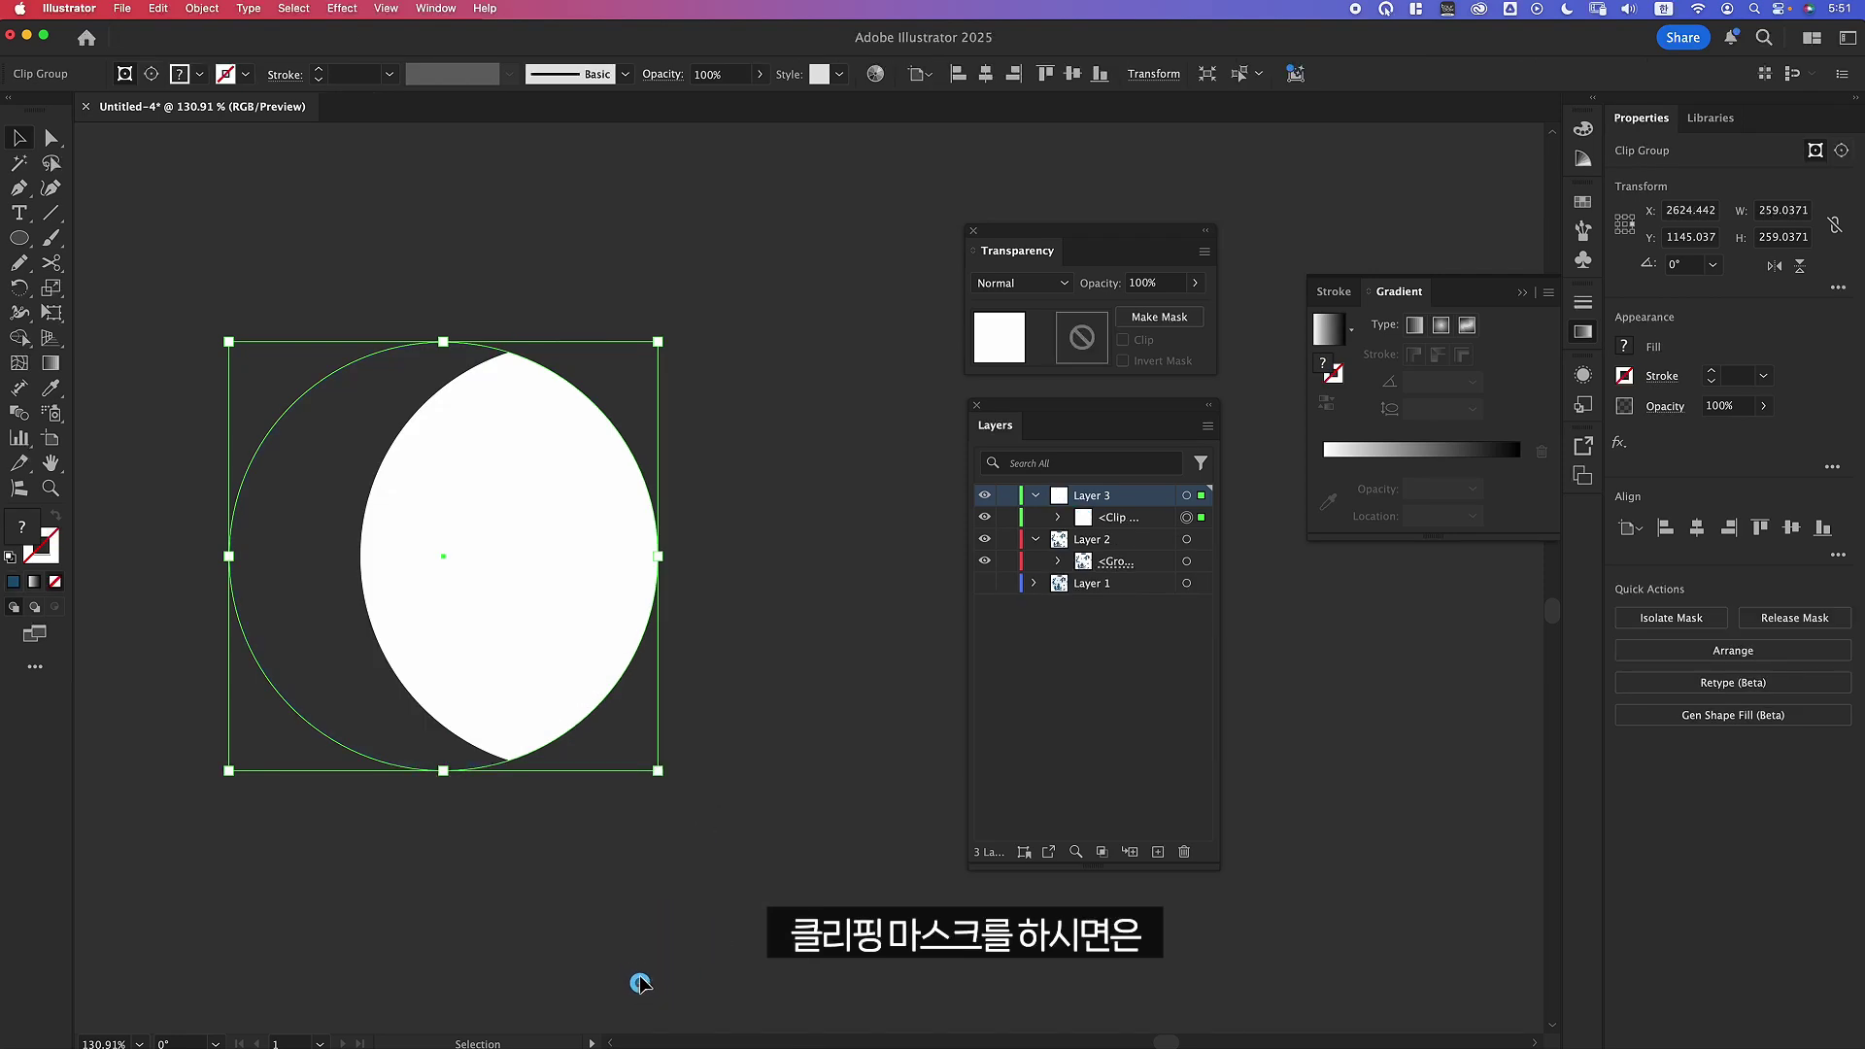
left_click(660, 884)
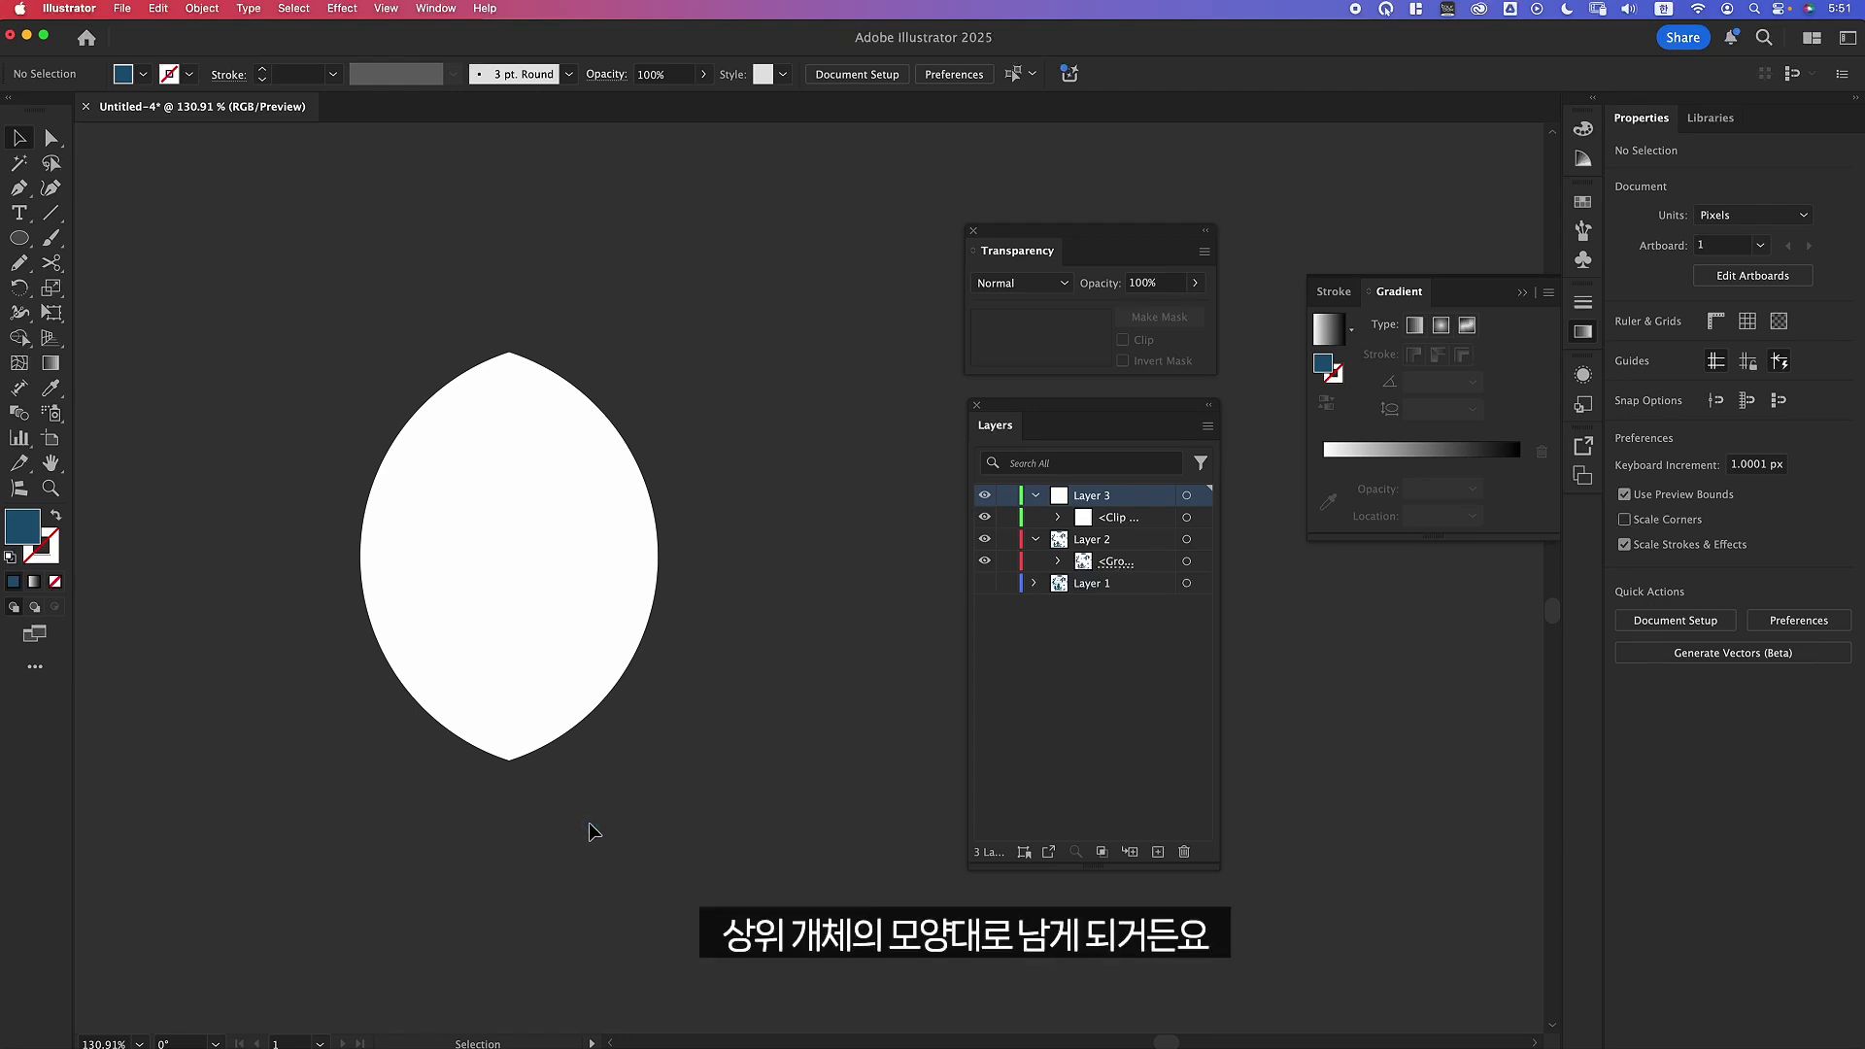
key("z")
left_click_drag(811, 491, 849, 607)
key("v")
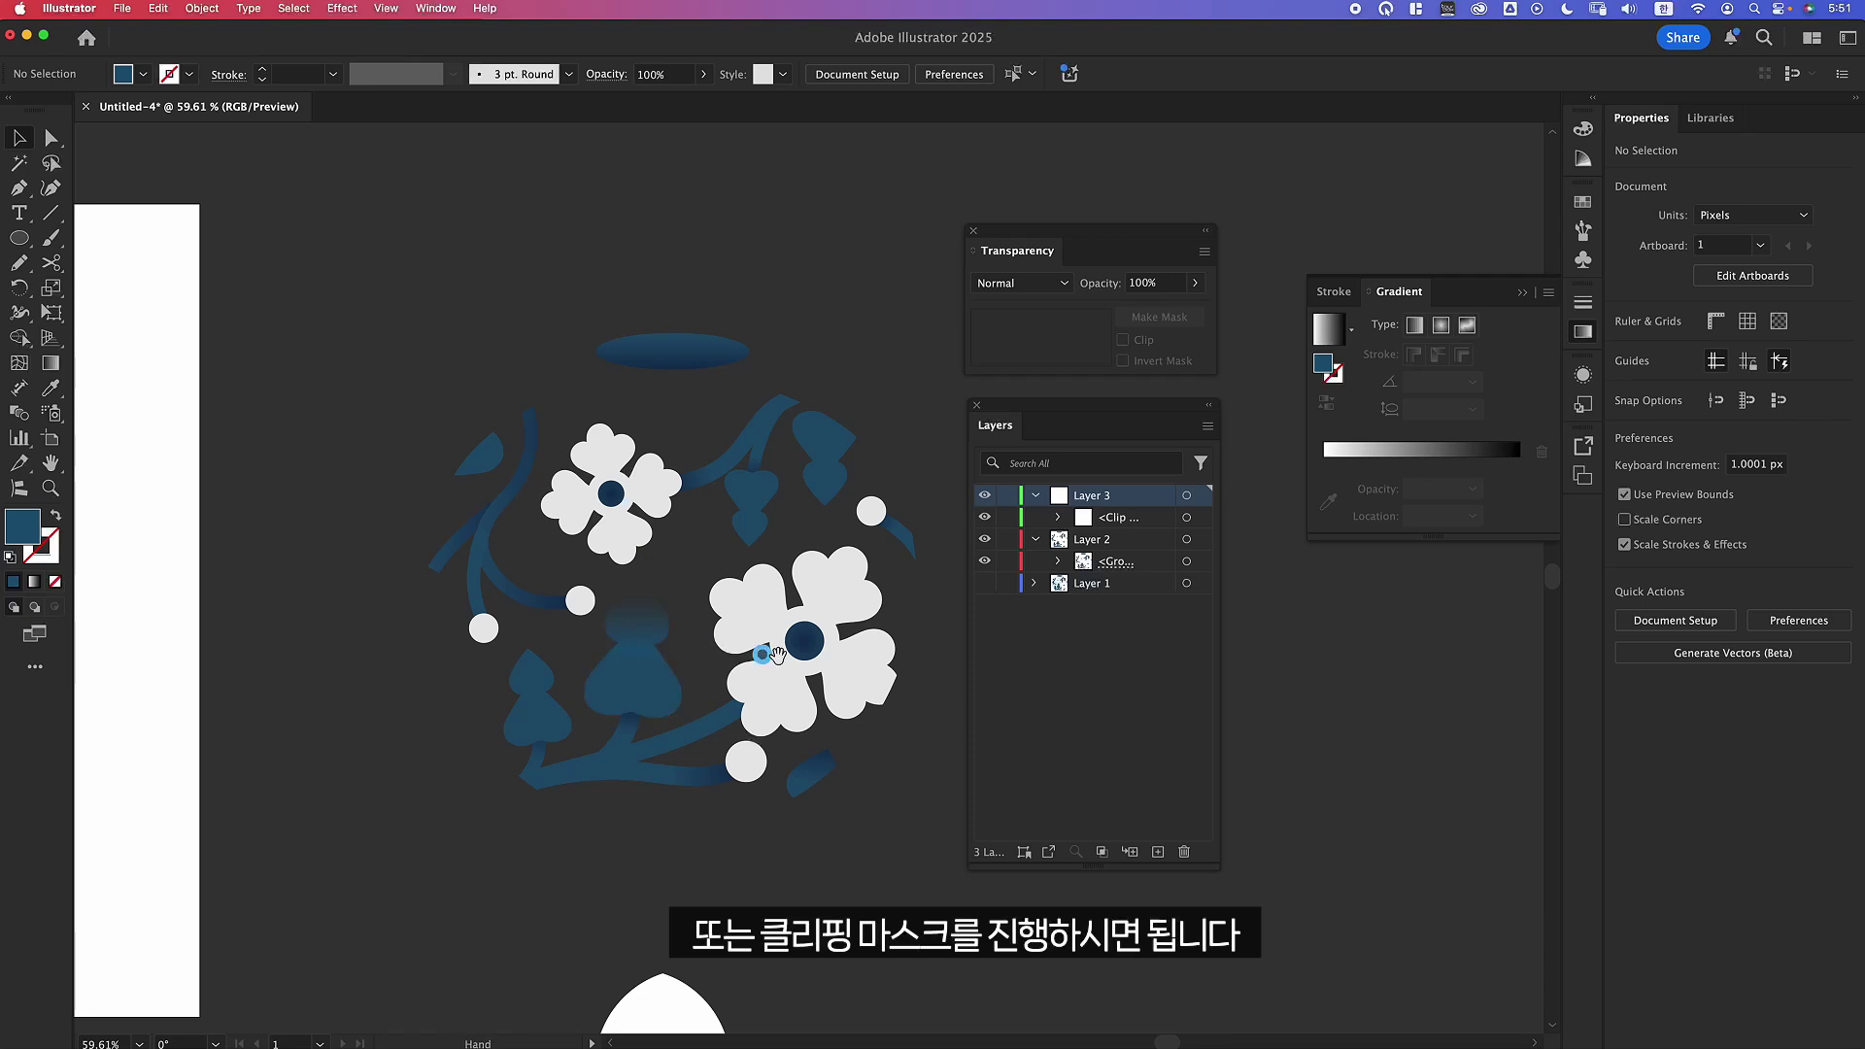
scroll(699, 738, "down", 3)
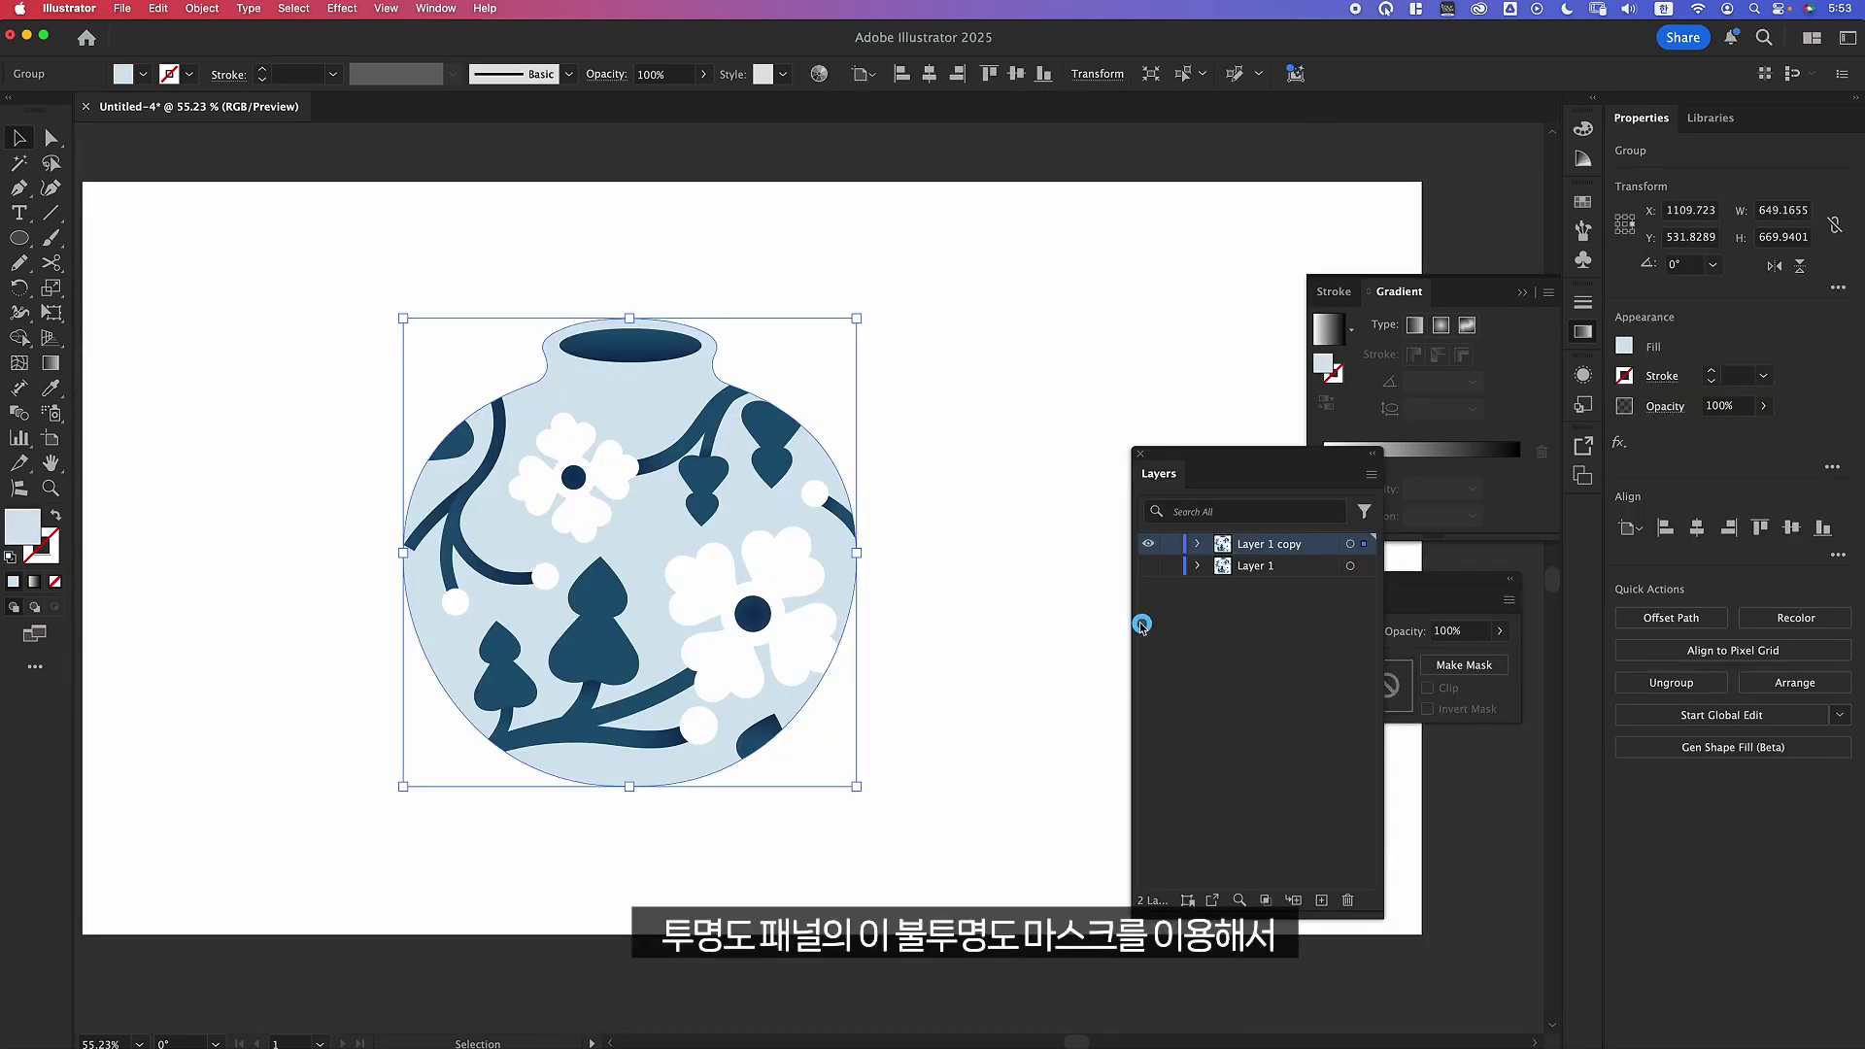
Expand Layer 1 copy and duplicate its bottommost group, the light-blue vase body.
left_click_drag(1444, 584, 1088, 275)
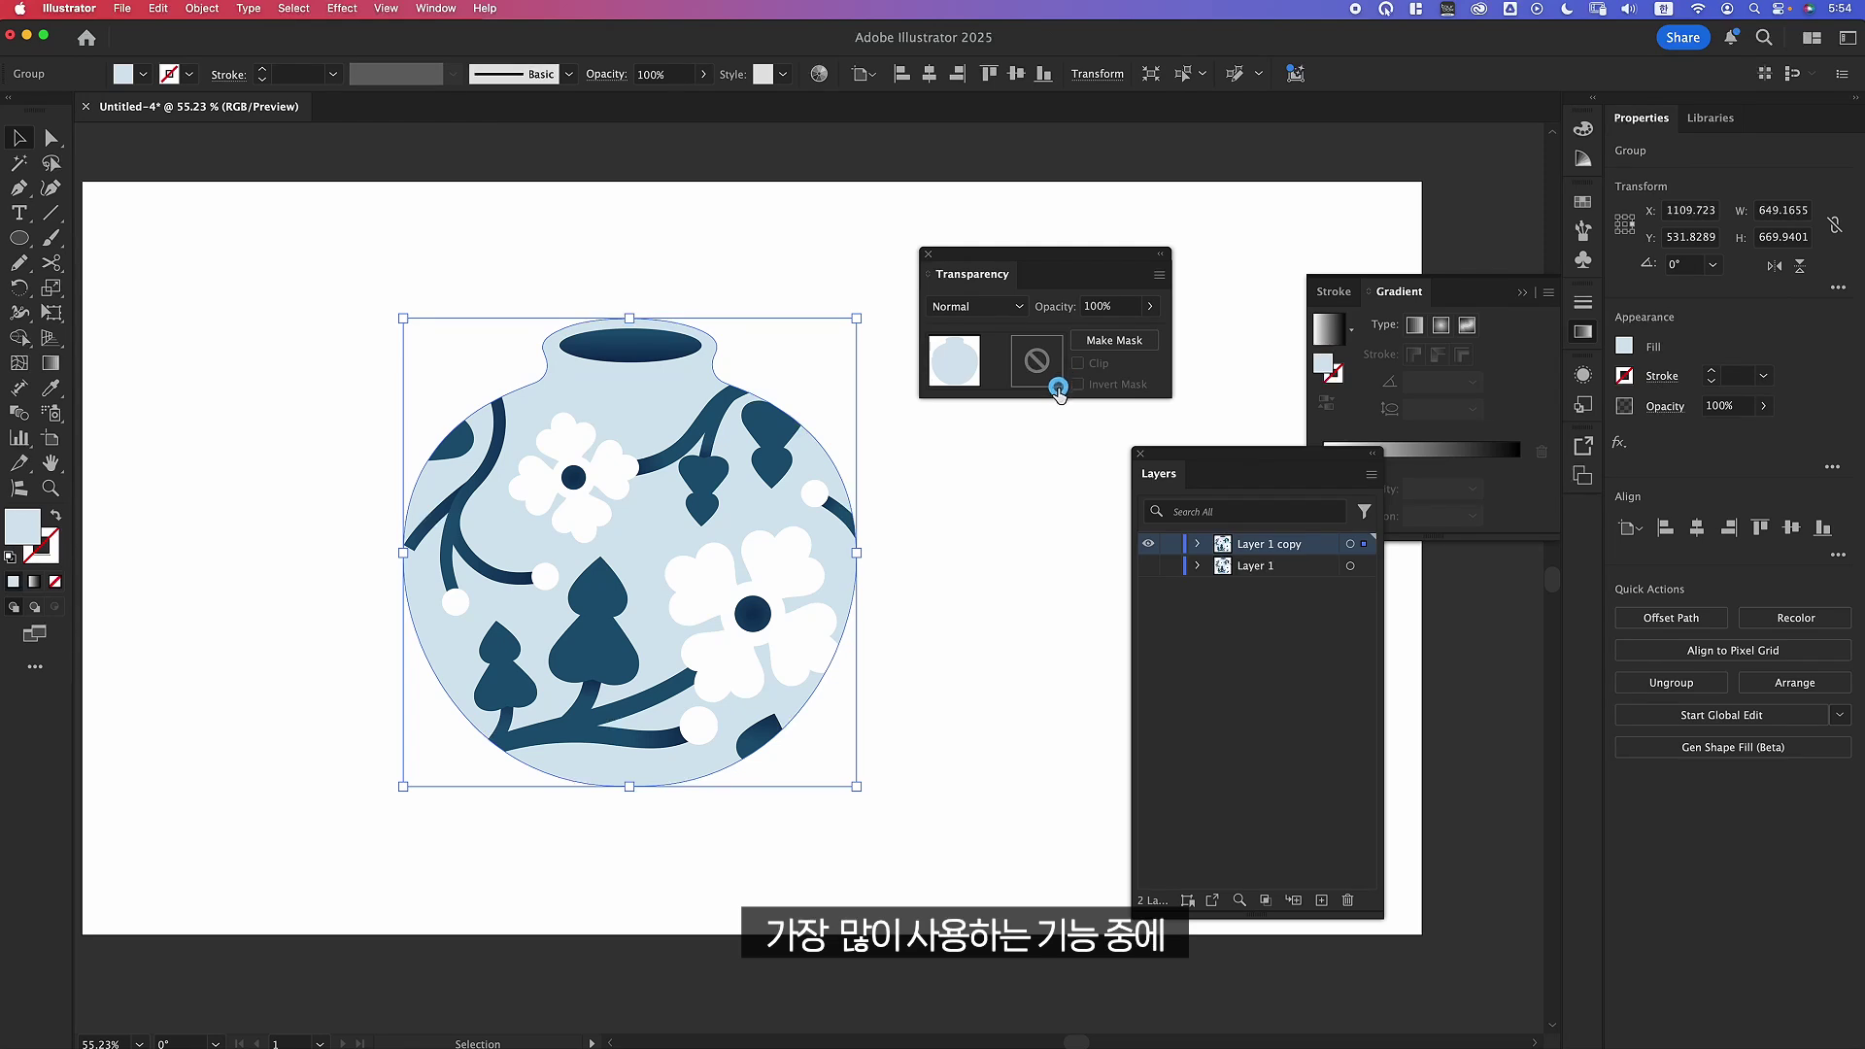
left_click(1209, 541)
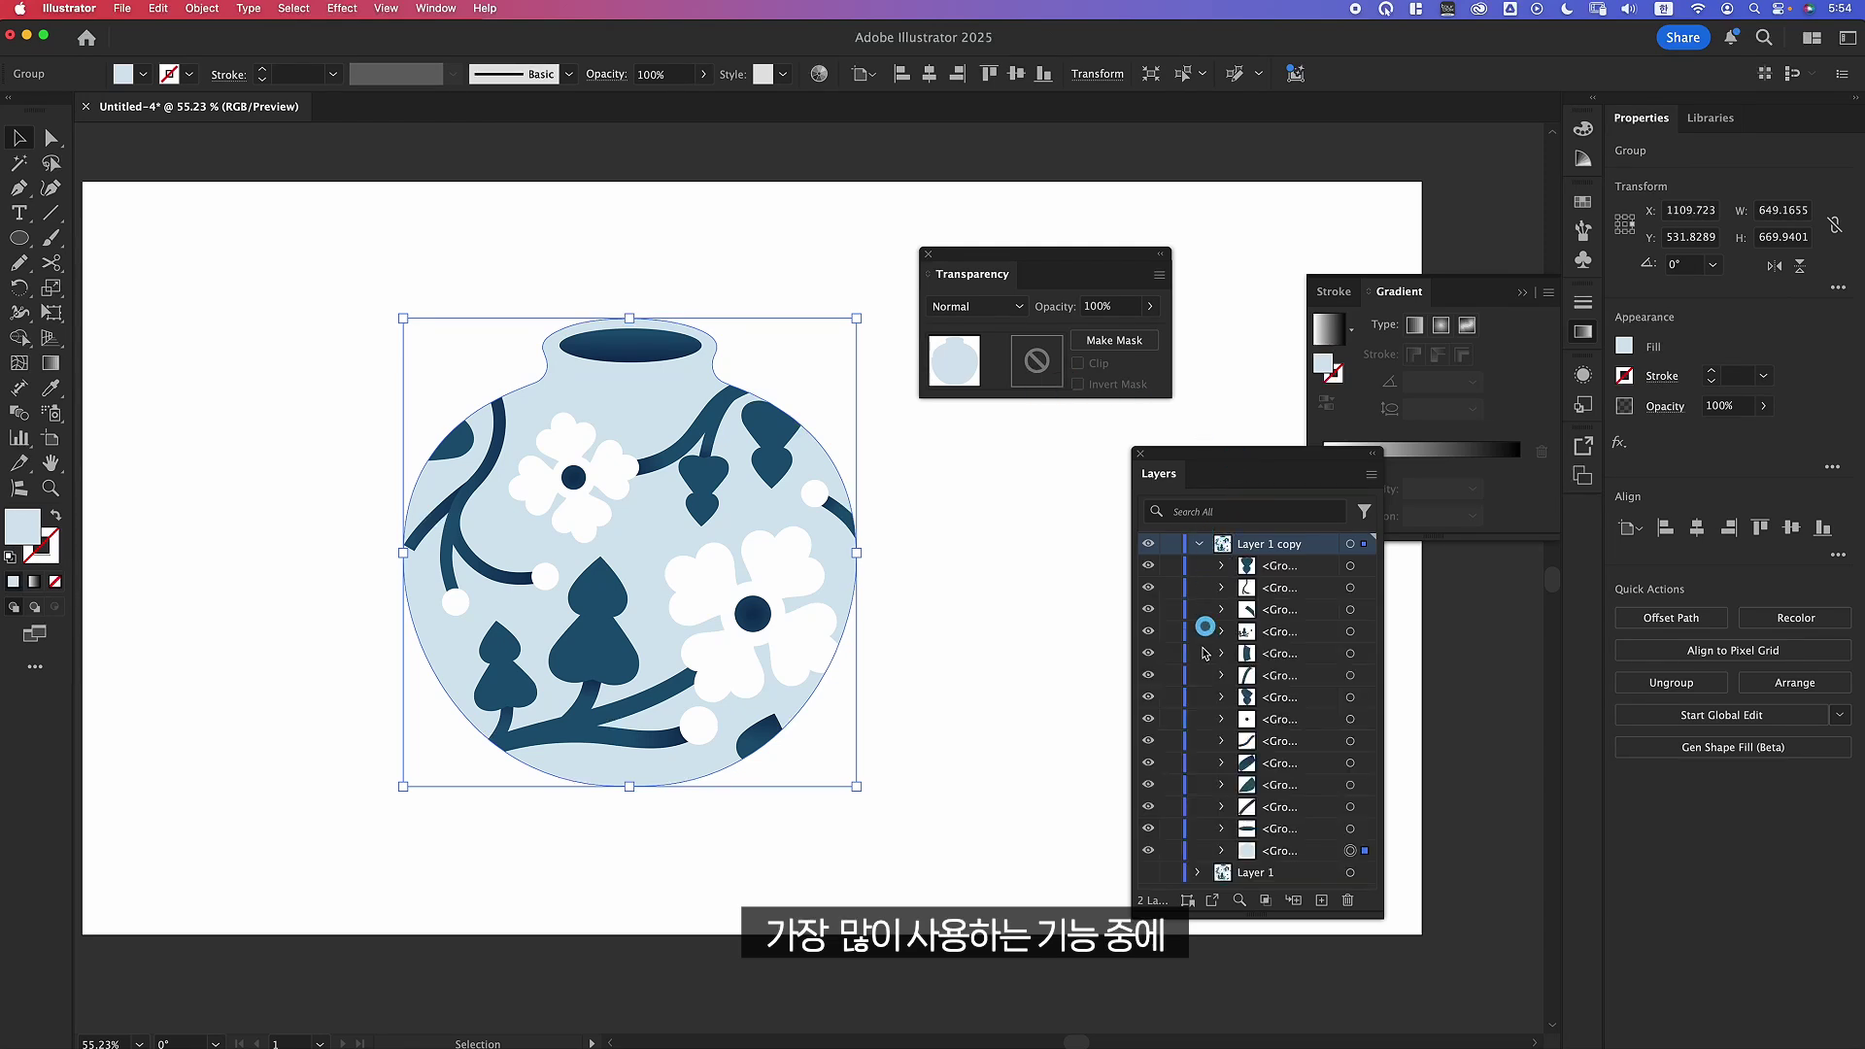
left_click(1275, 862)
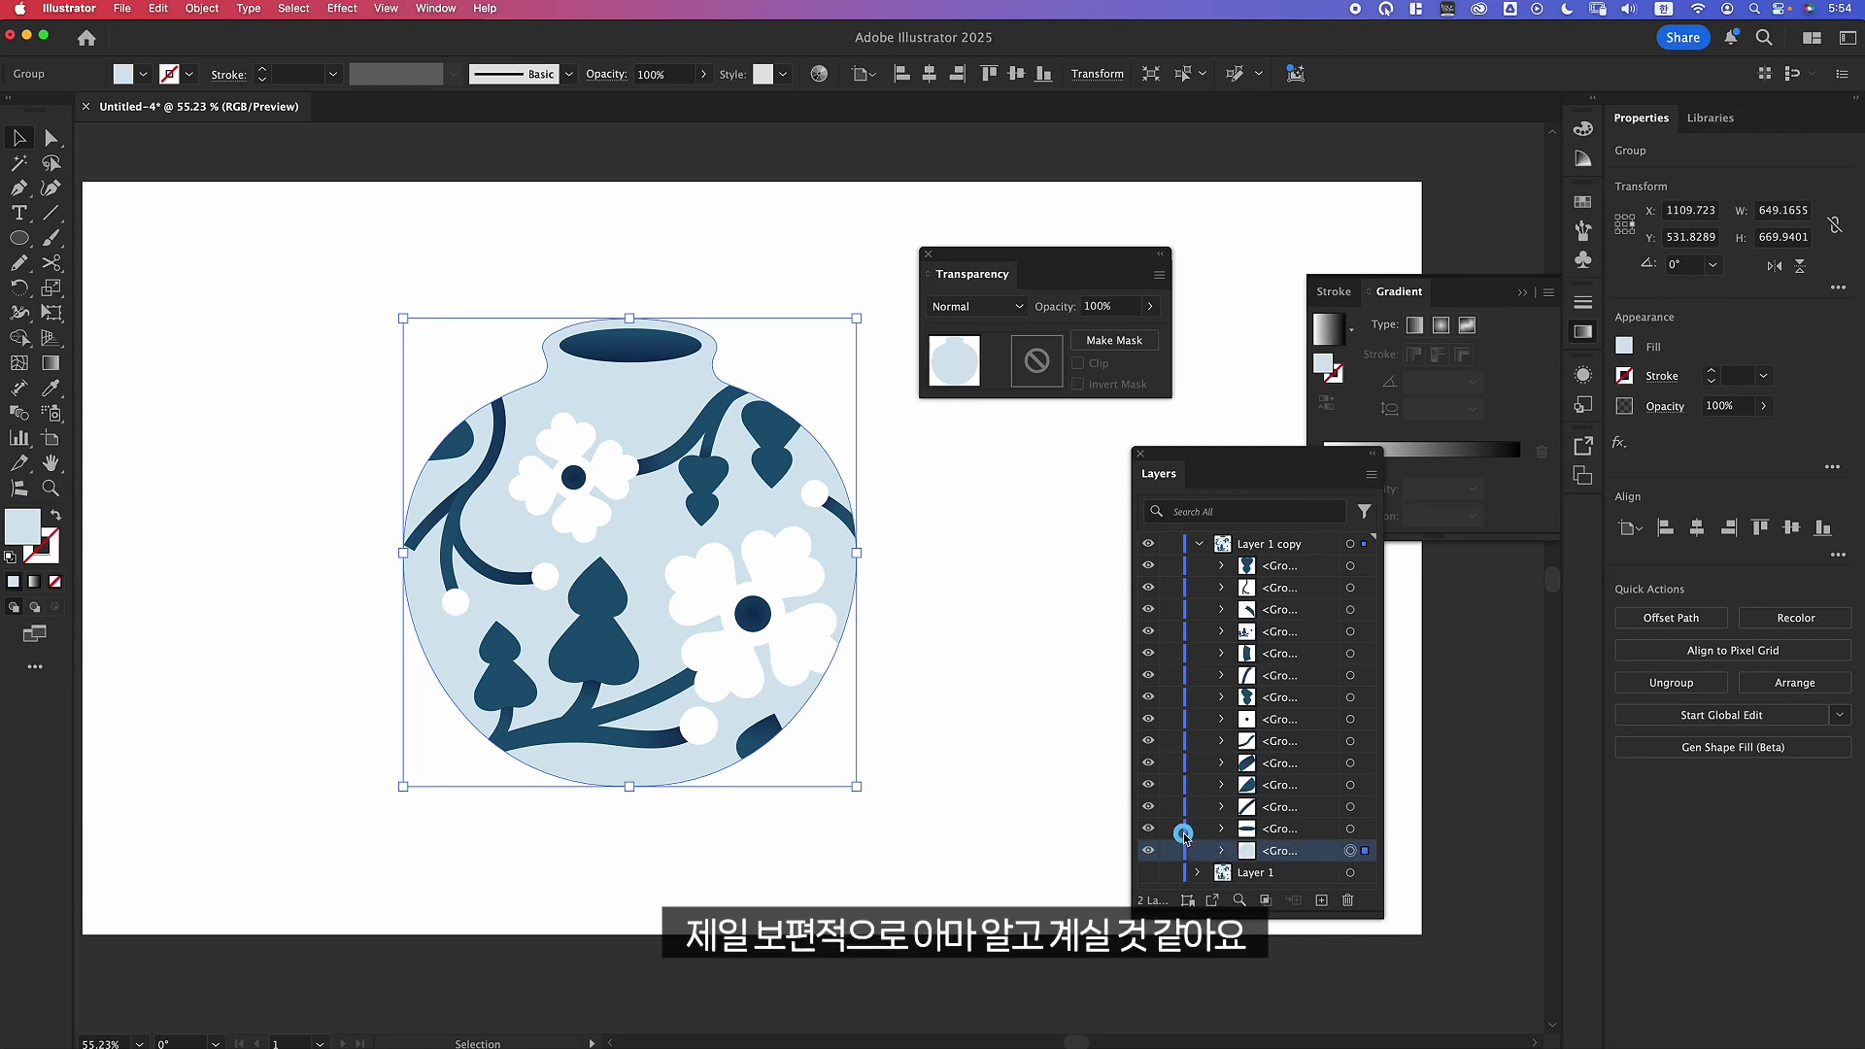
left_click_drag(1359, 836, 1333, 879)
scroll(1373, 777, "down", 1)
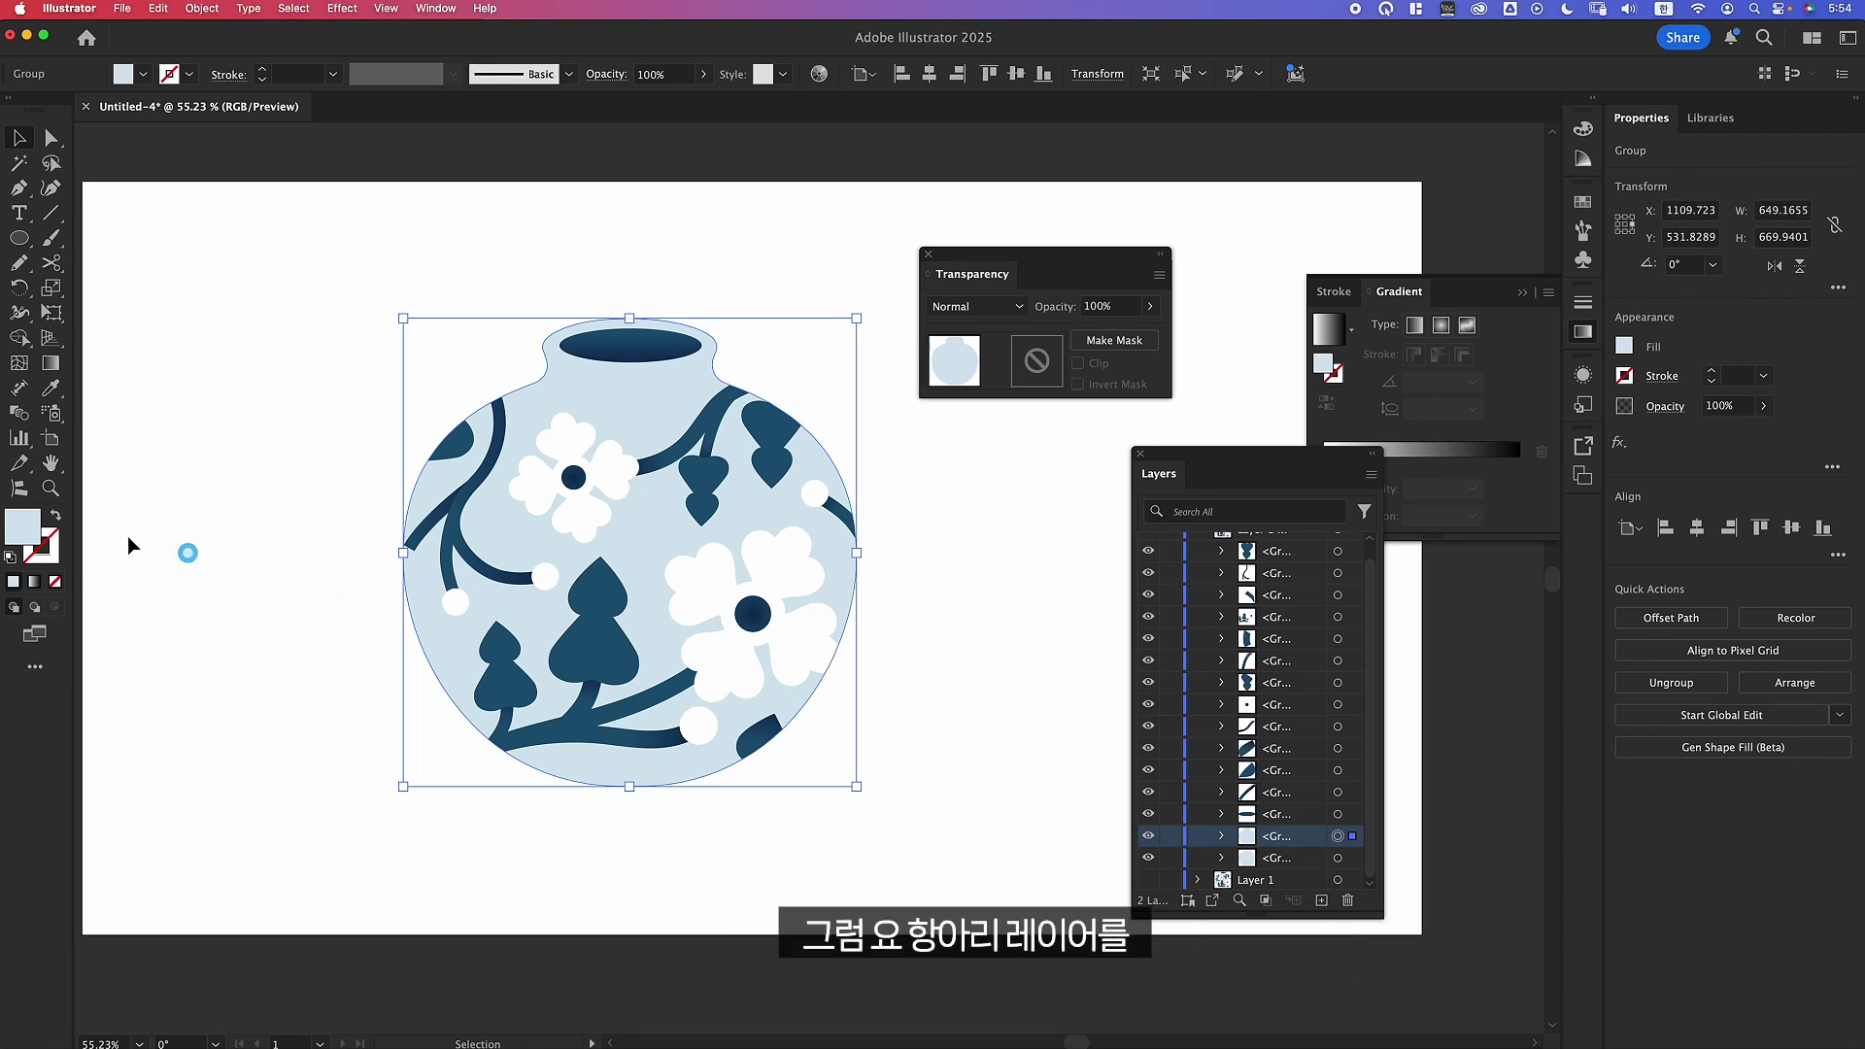
Change the fill of the upper vase body copy to the darker blue 9ac2d6.
double_click(22, 529)
left_click_drag(1200, 533, 1234, 537)
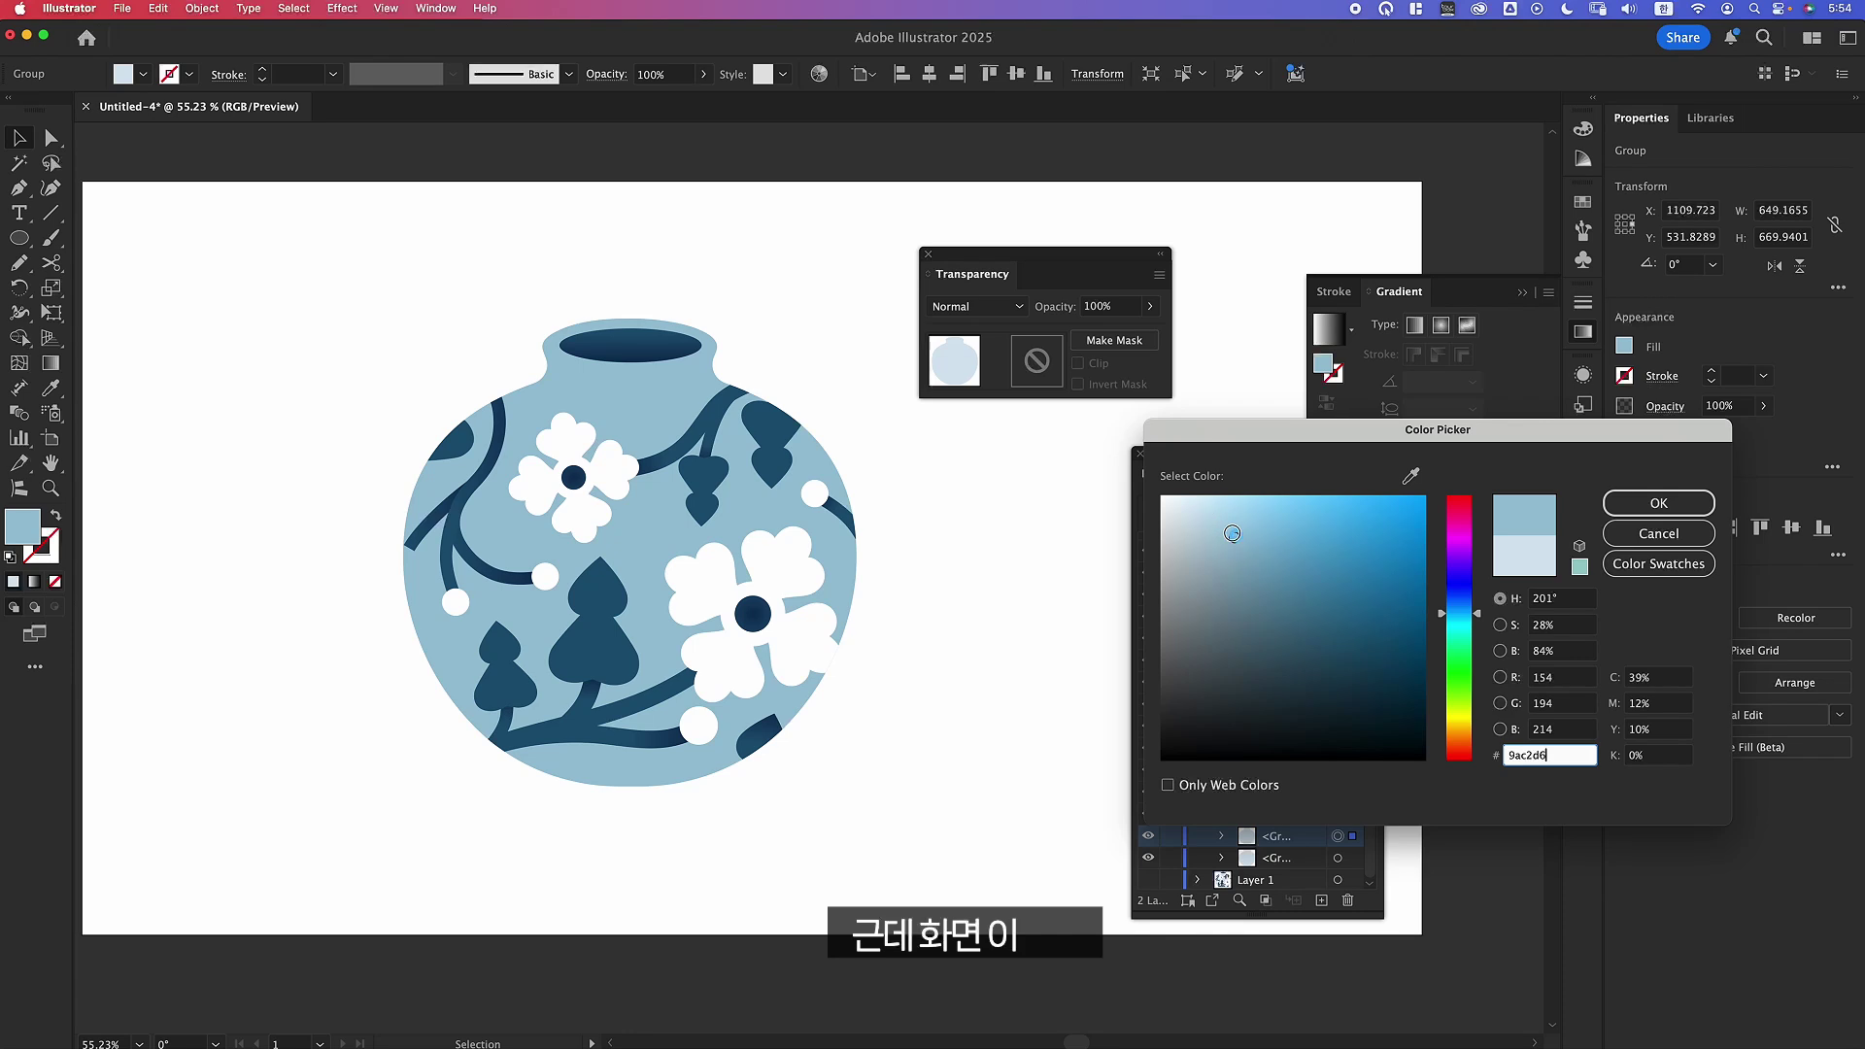
left_click(1644, 495)
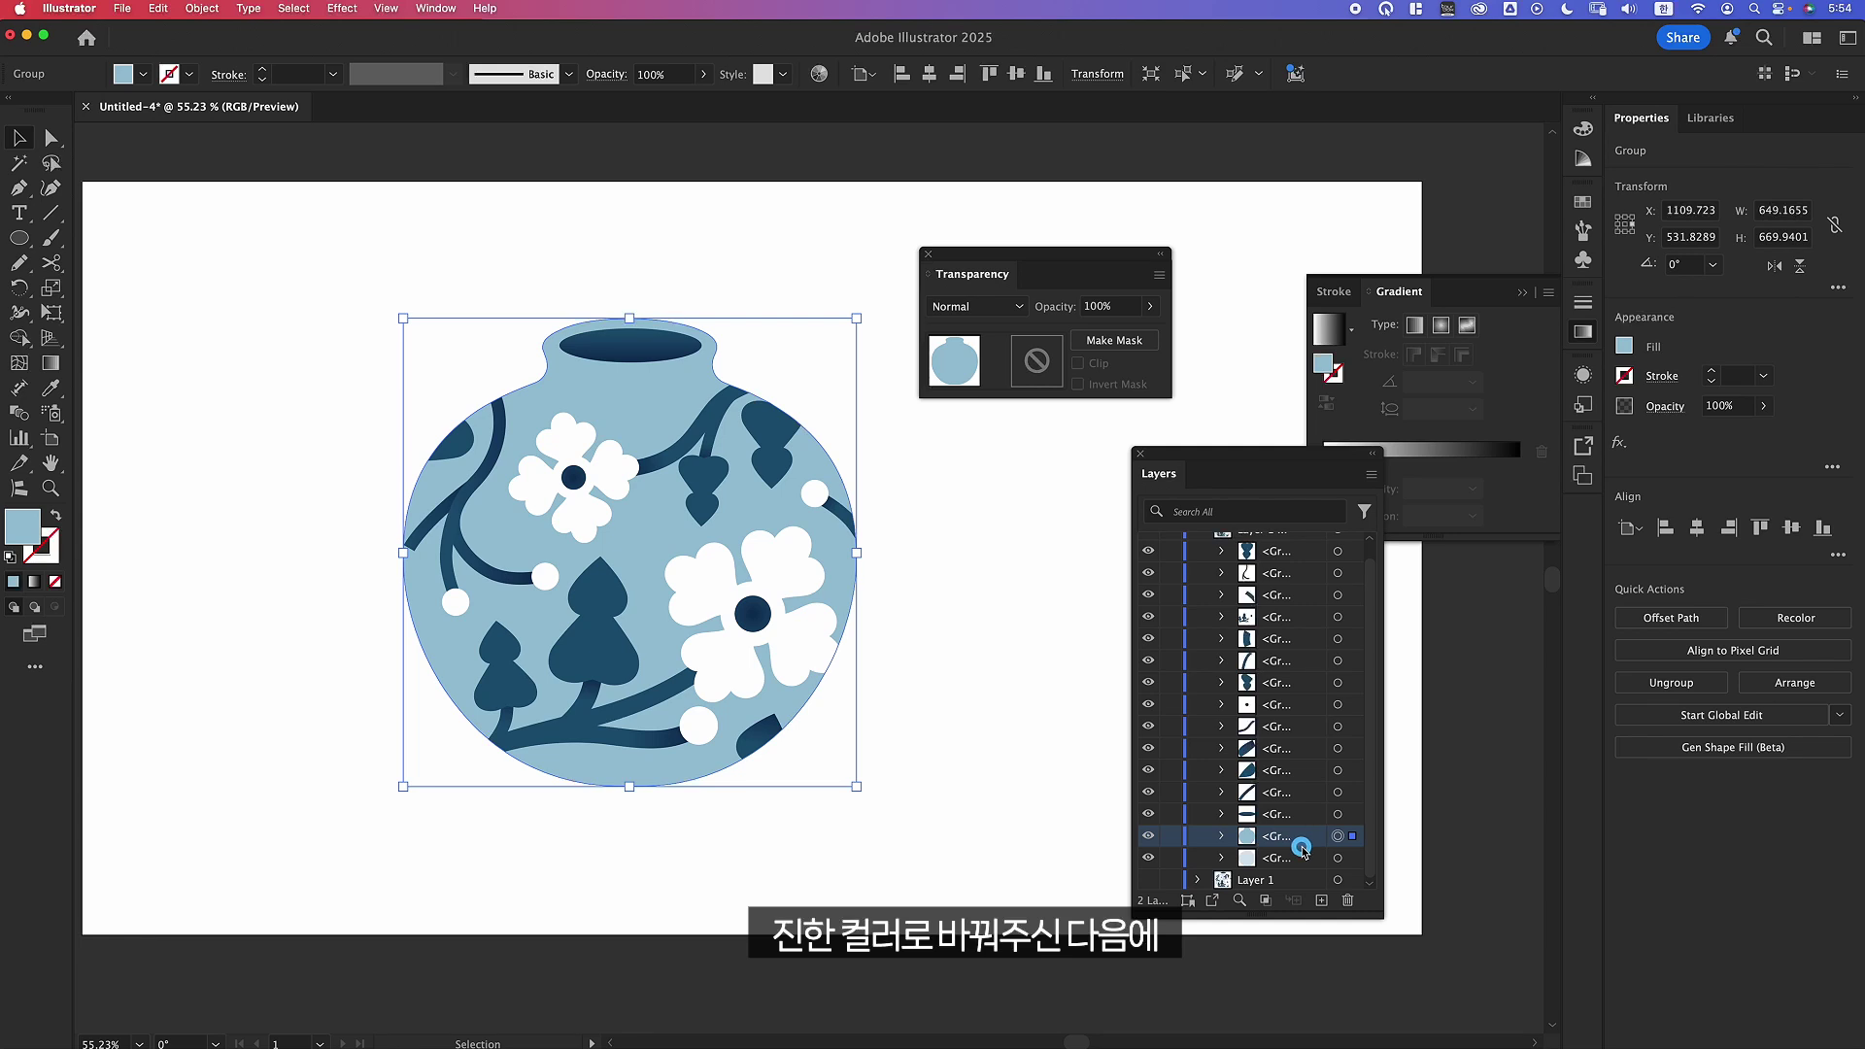
Create an opacity mask on the darker vase body and open the mask for editing.
left_click(1117, 337)
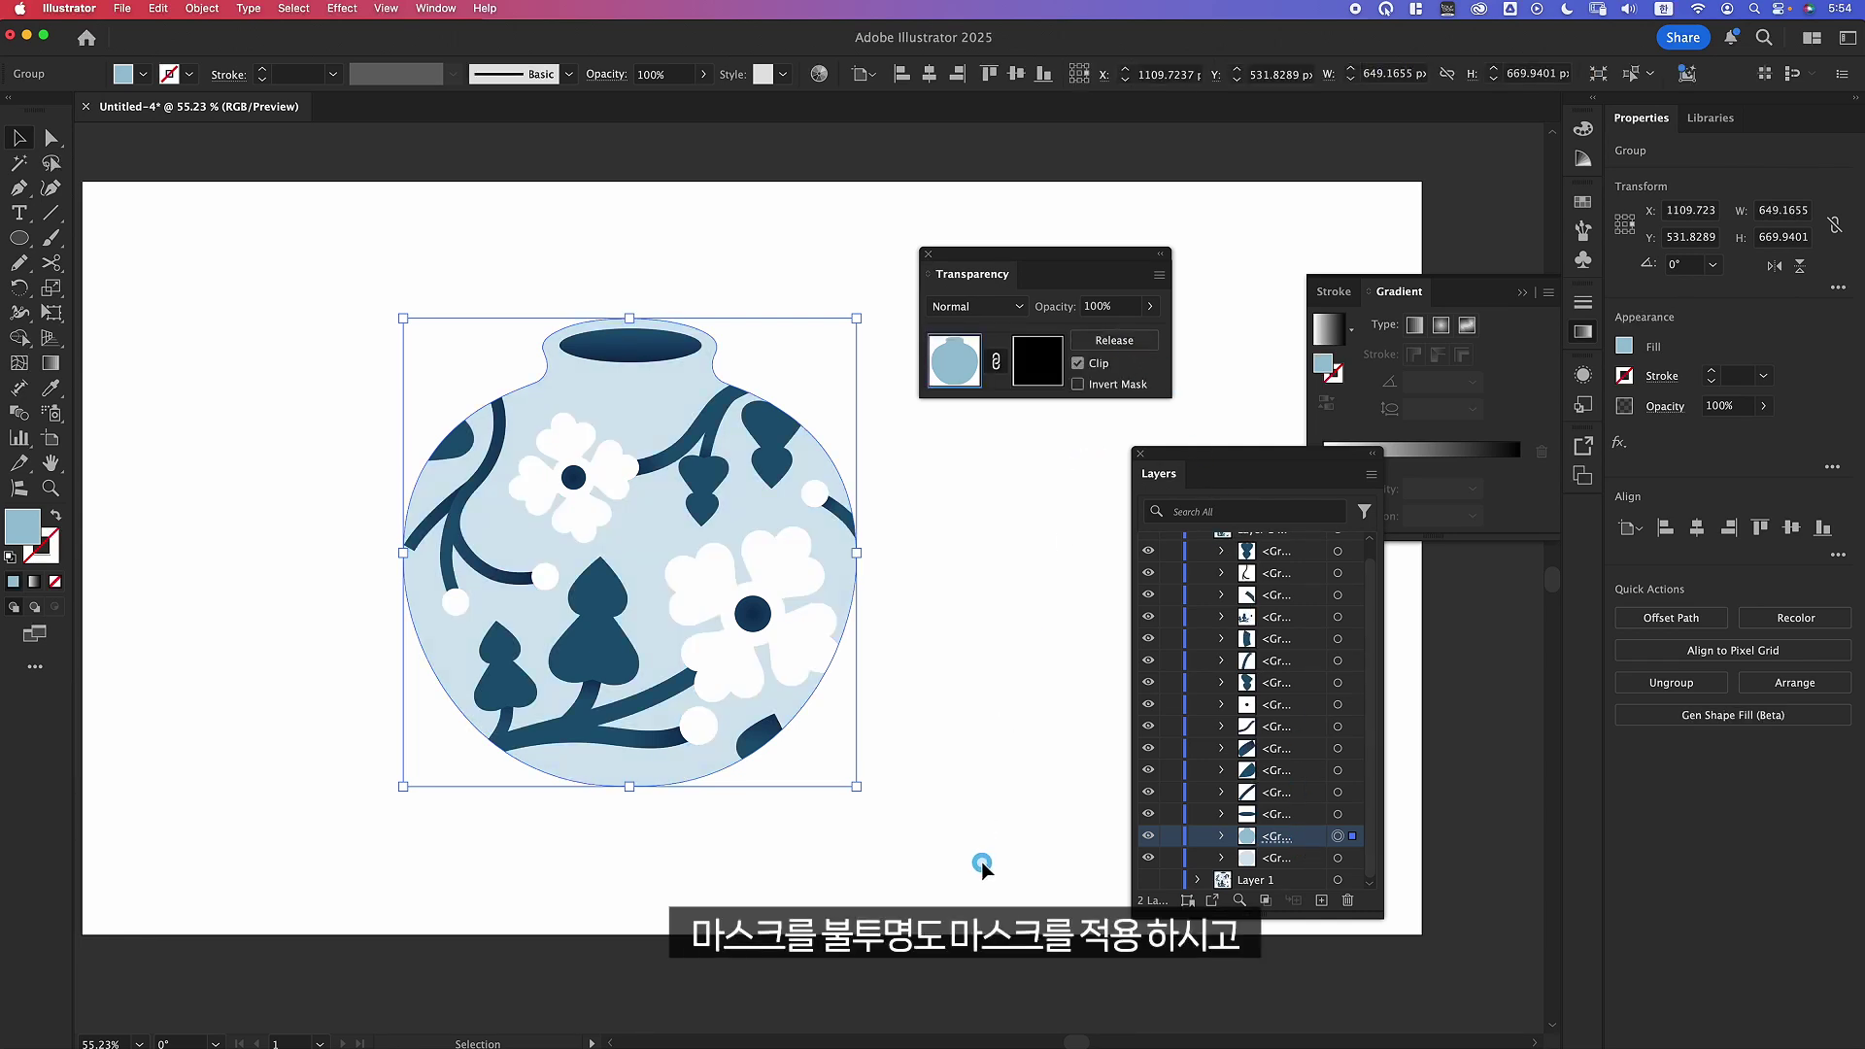
left_click(1033, 363)
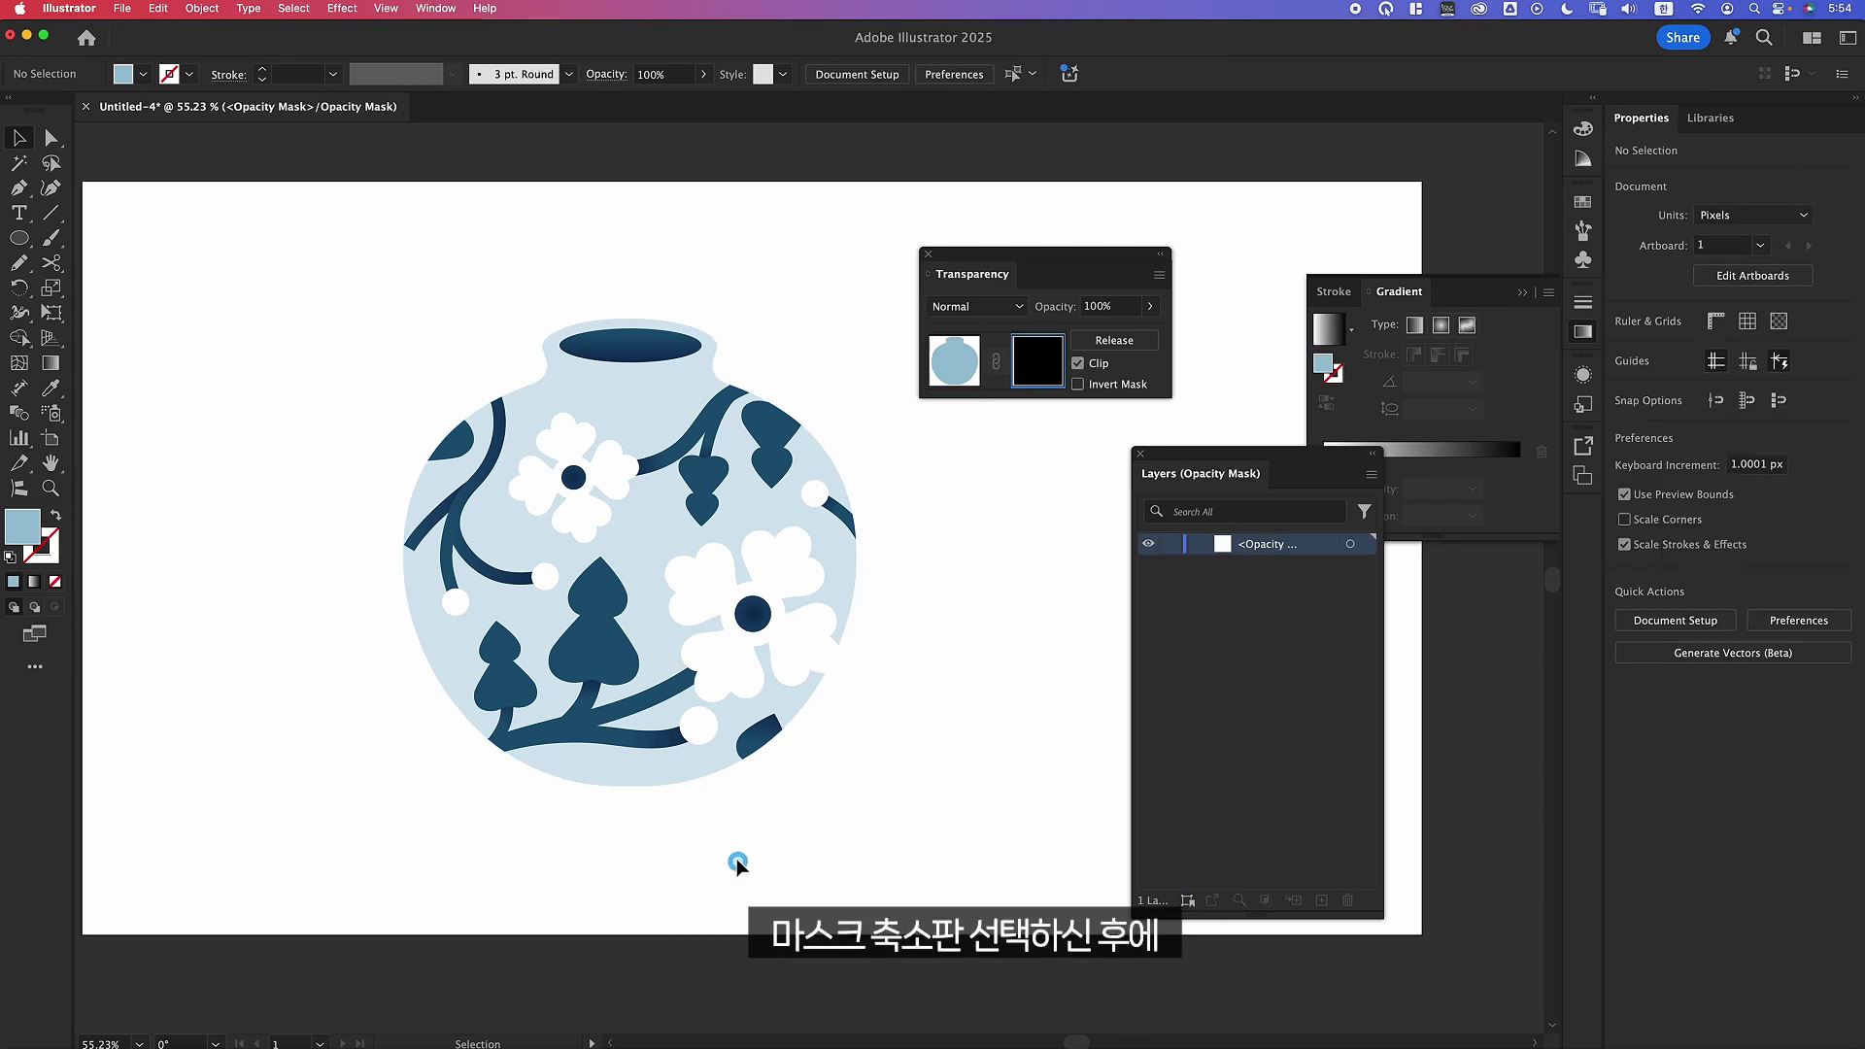
Draw a rectangle about 1015 x 757 px over the vase in the opacity mask and fill it with the black-and-white gradient.
left_click_drag(19, 238, 107, 241)
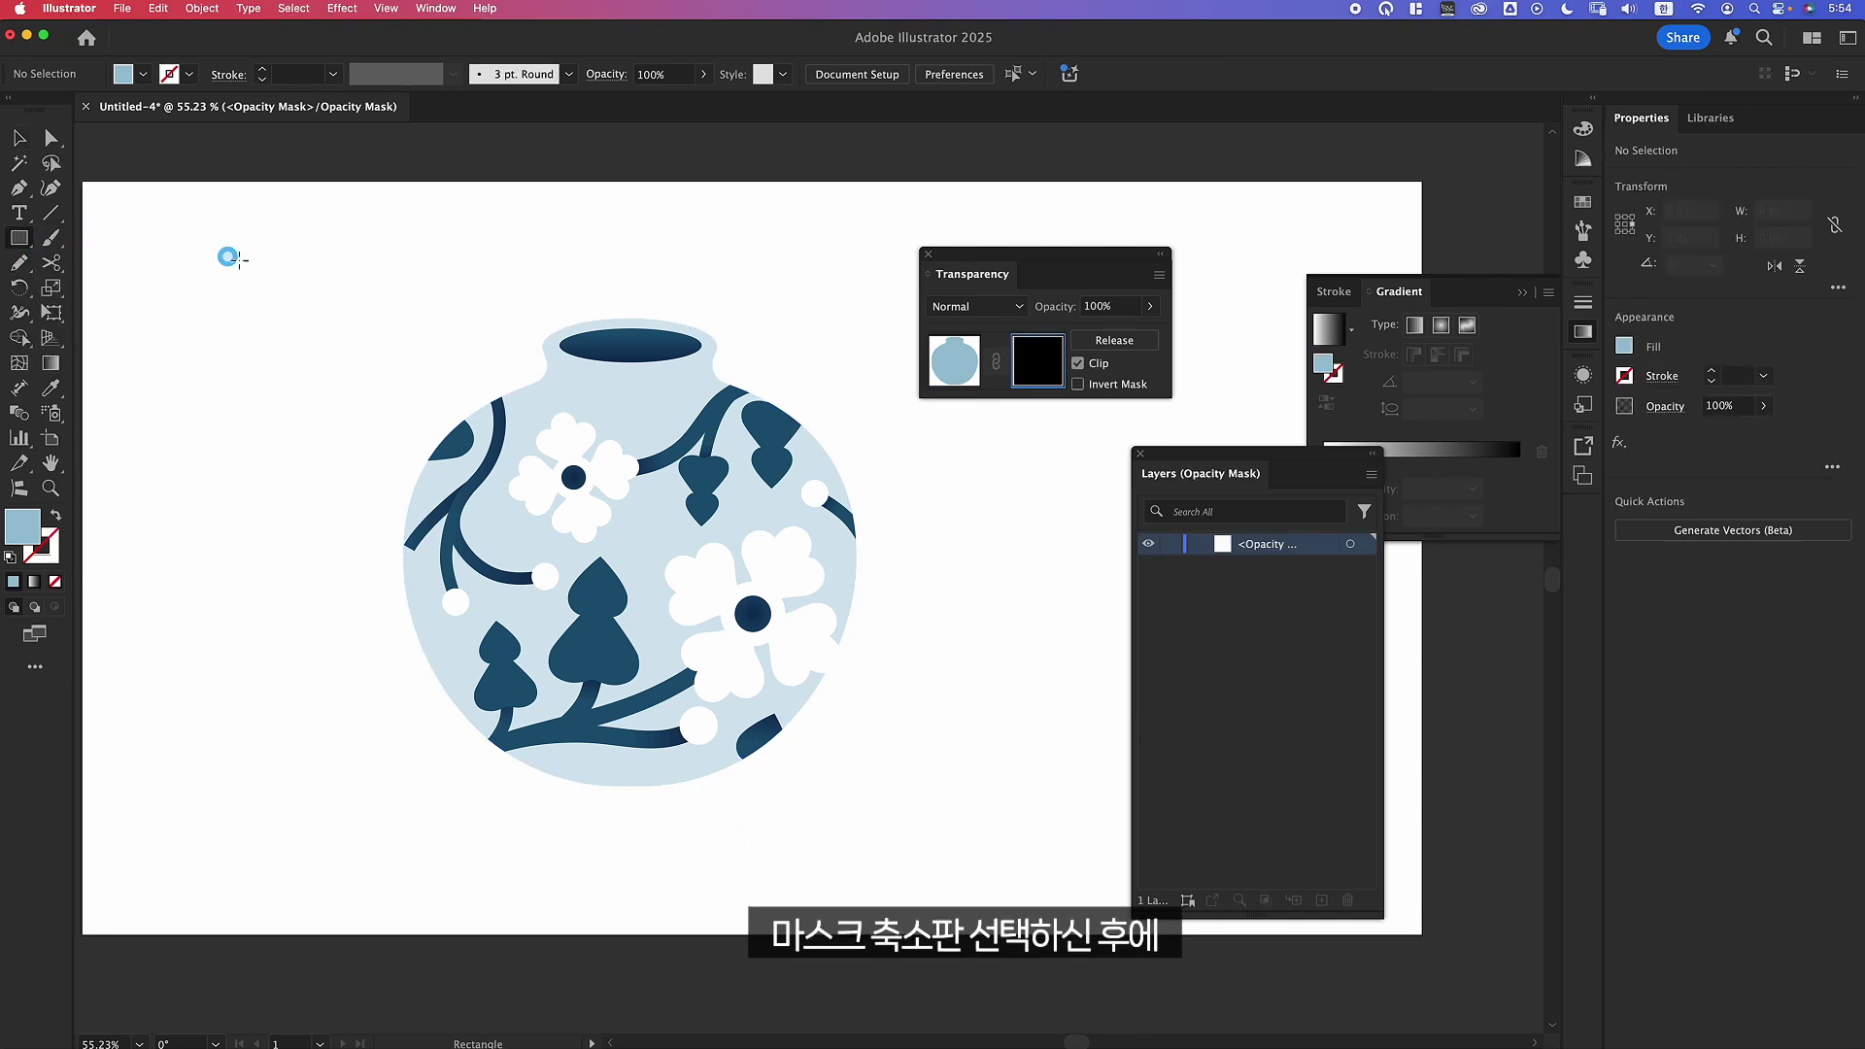
left_click_drag(265, 281, 913, 595)
left_click_drag(985, 666, 973, 807)
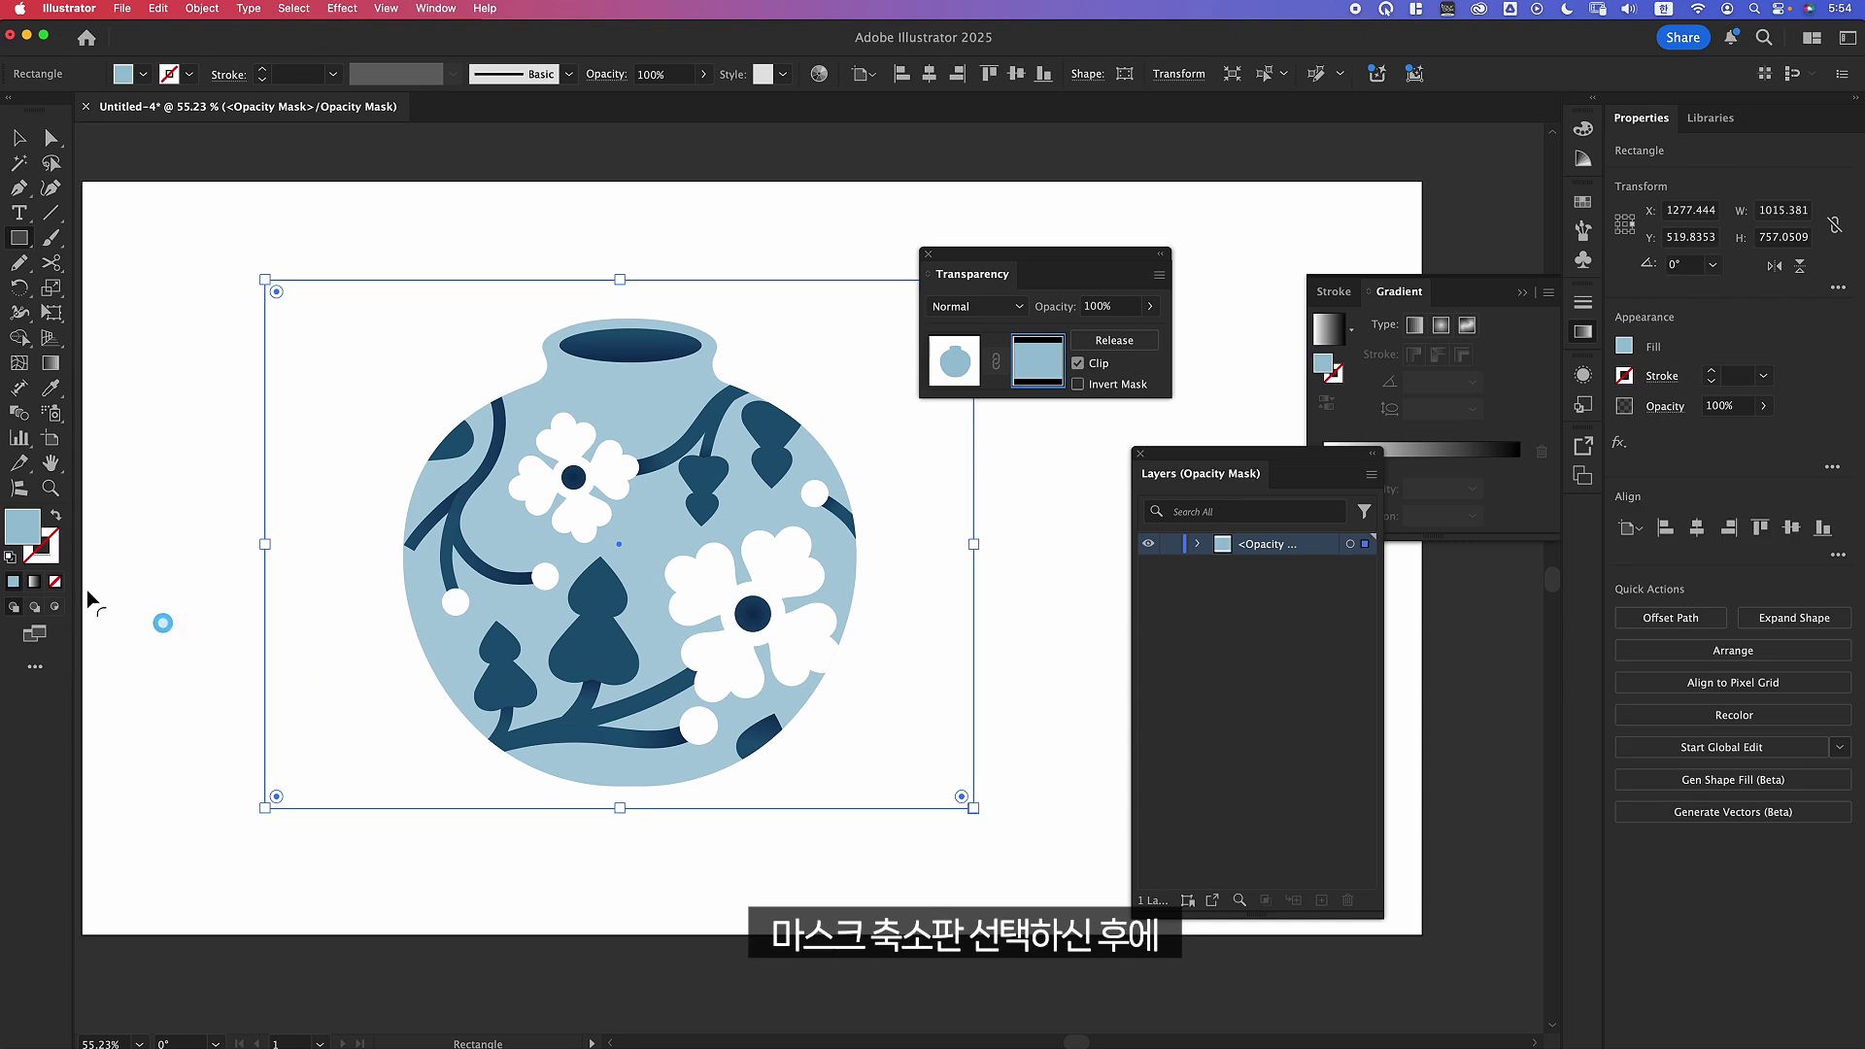
left_click(30, 581)
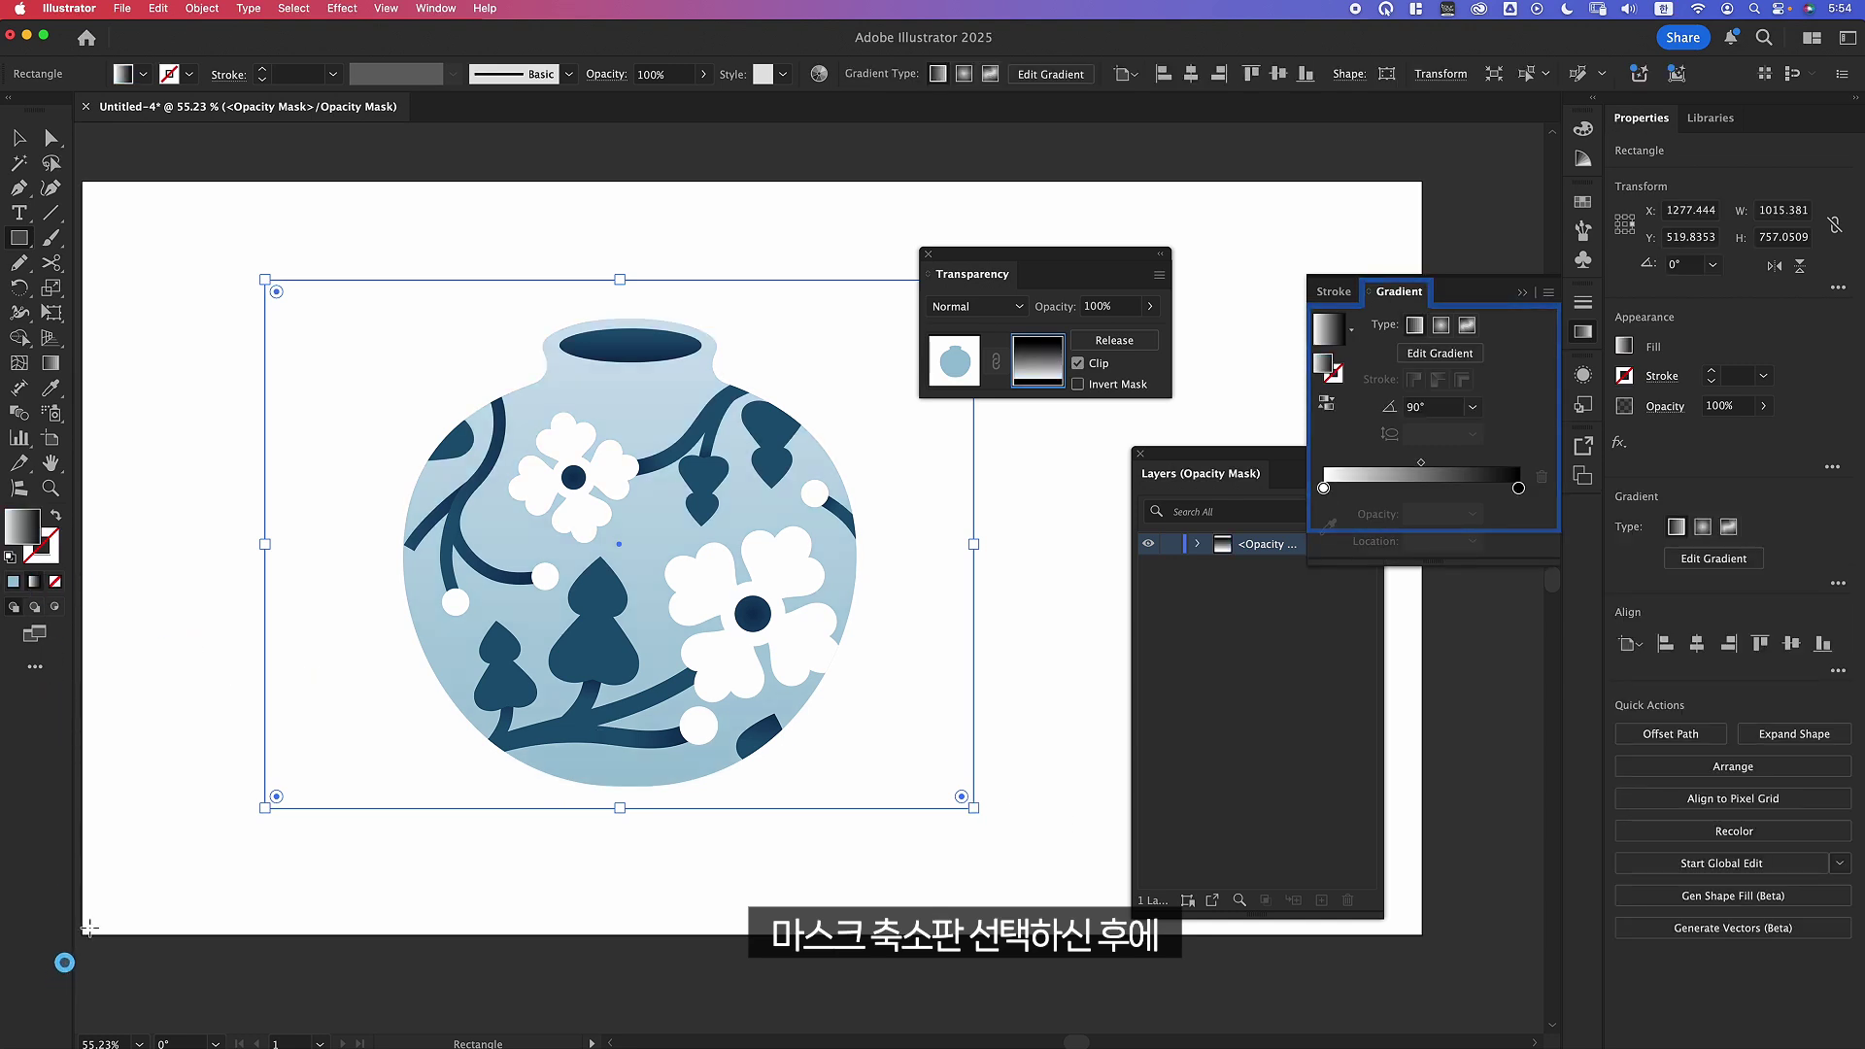
Move the mask gradient's end stops inward to the vase's neck and base, and reverse the gradient so white is at the neck.
left_click(50, 362)
mouse_move(614, 281)
left_mouse_down()
mouse_move(622, 354)
mouse_move(618, 303)
left_mouse_up()
left_click_drag(617, 807, 618, 785)
left_click(1338, 394)
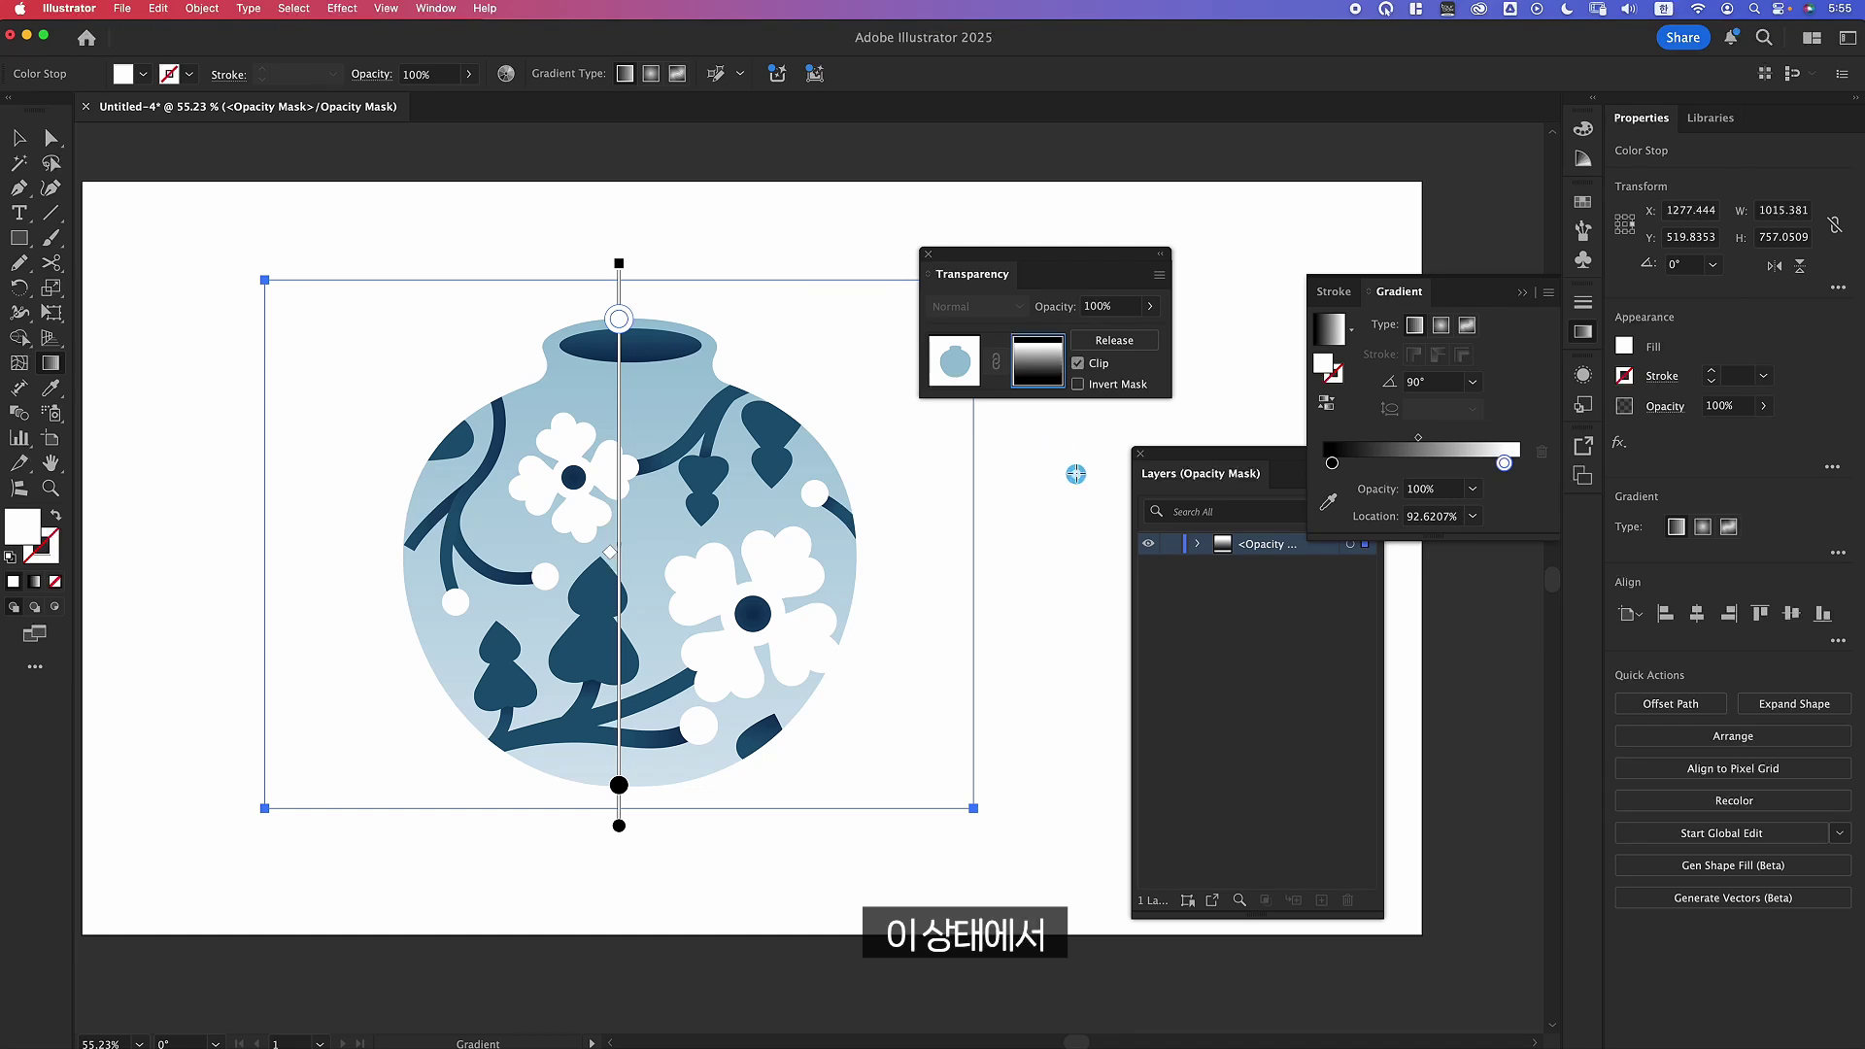
Add the Grain texture from the Effect Gallery to the mask rectangle with the Stippled grain type.
left_click(333, 8)
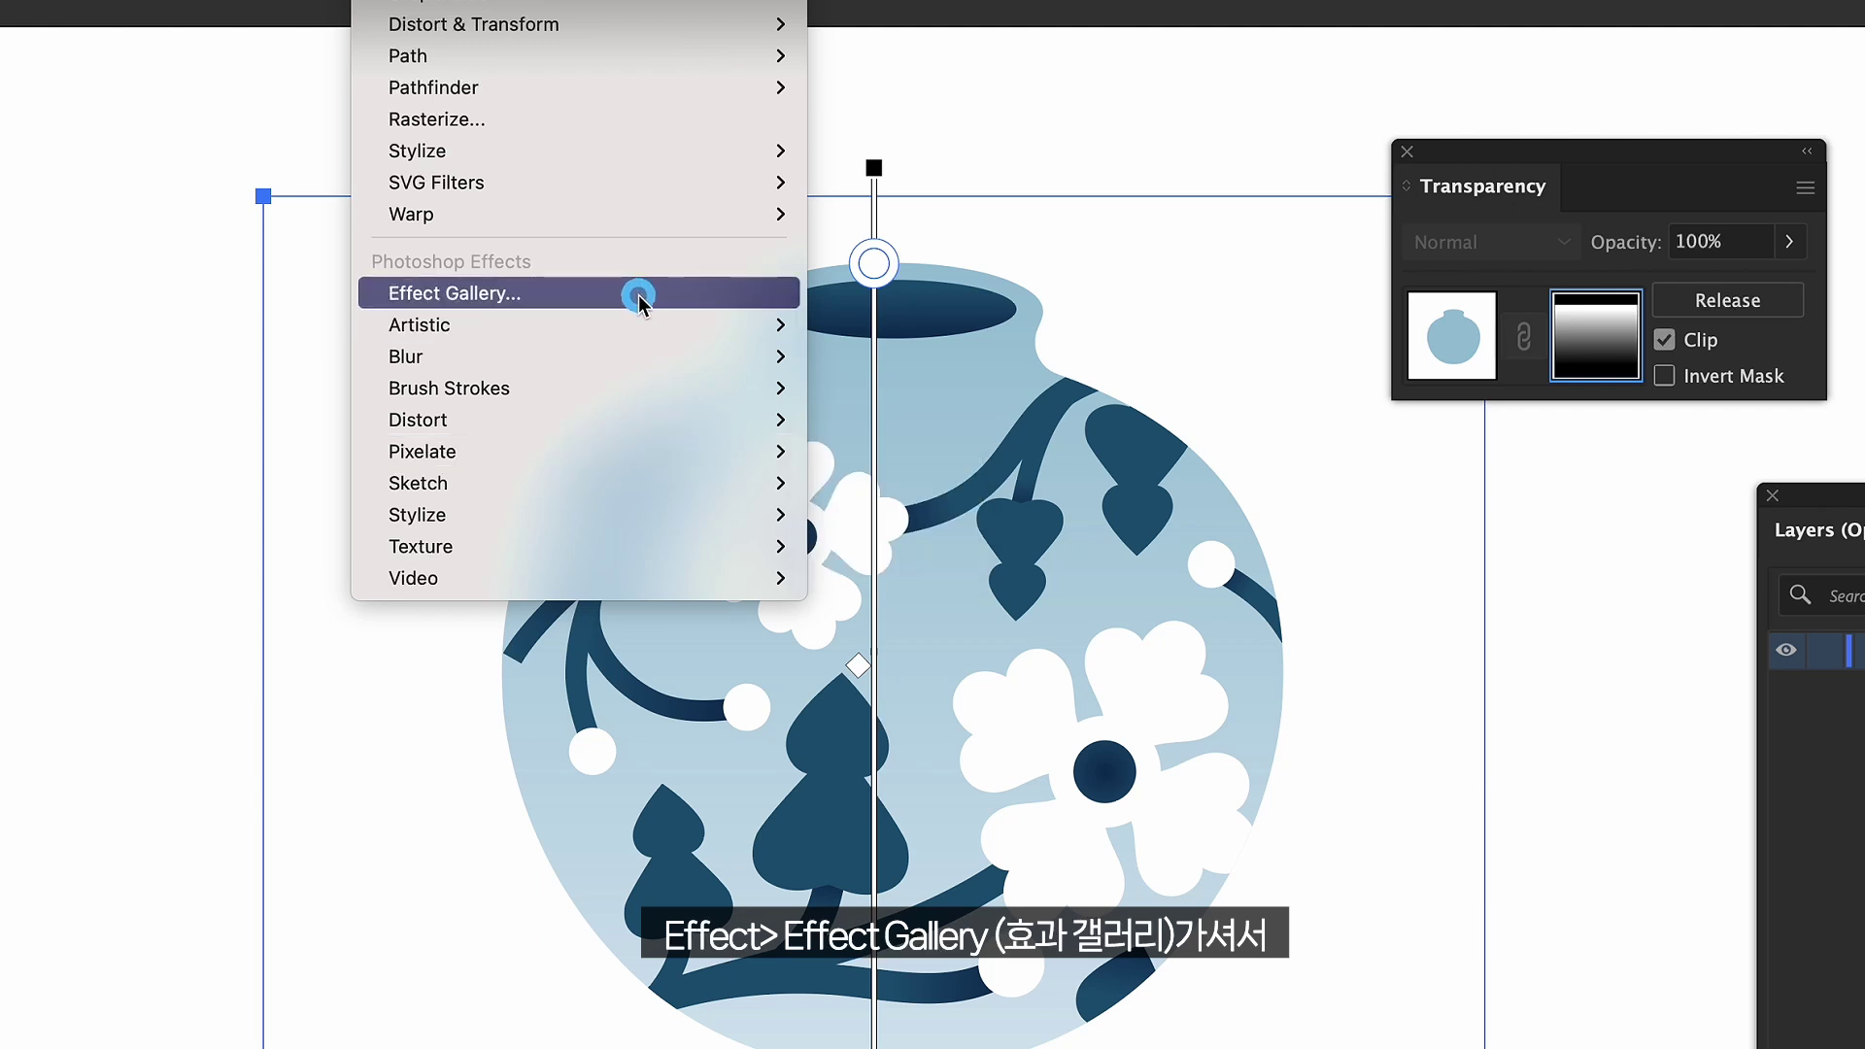
left_click(638, 296)
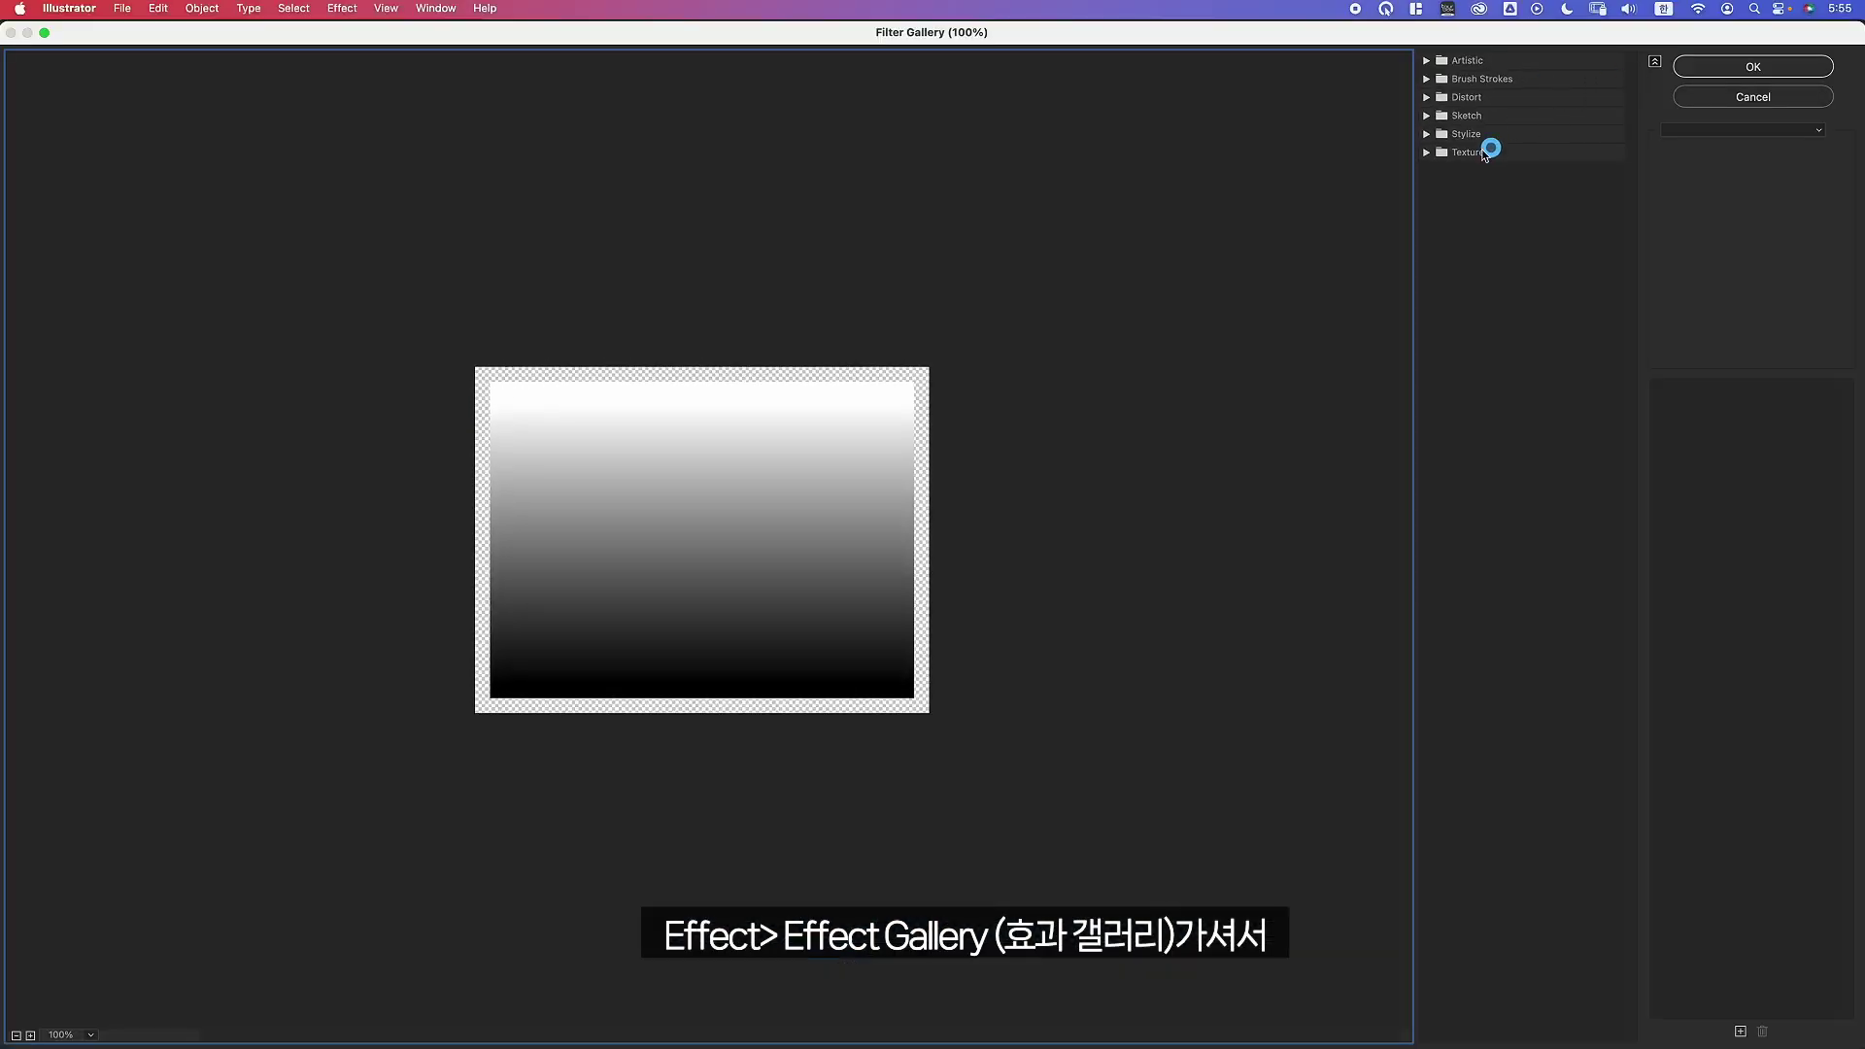
left_click(1466, 153)
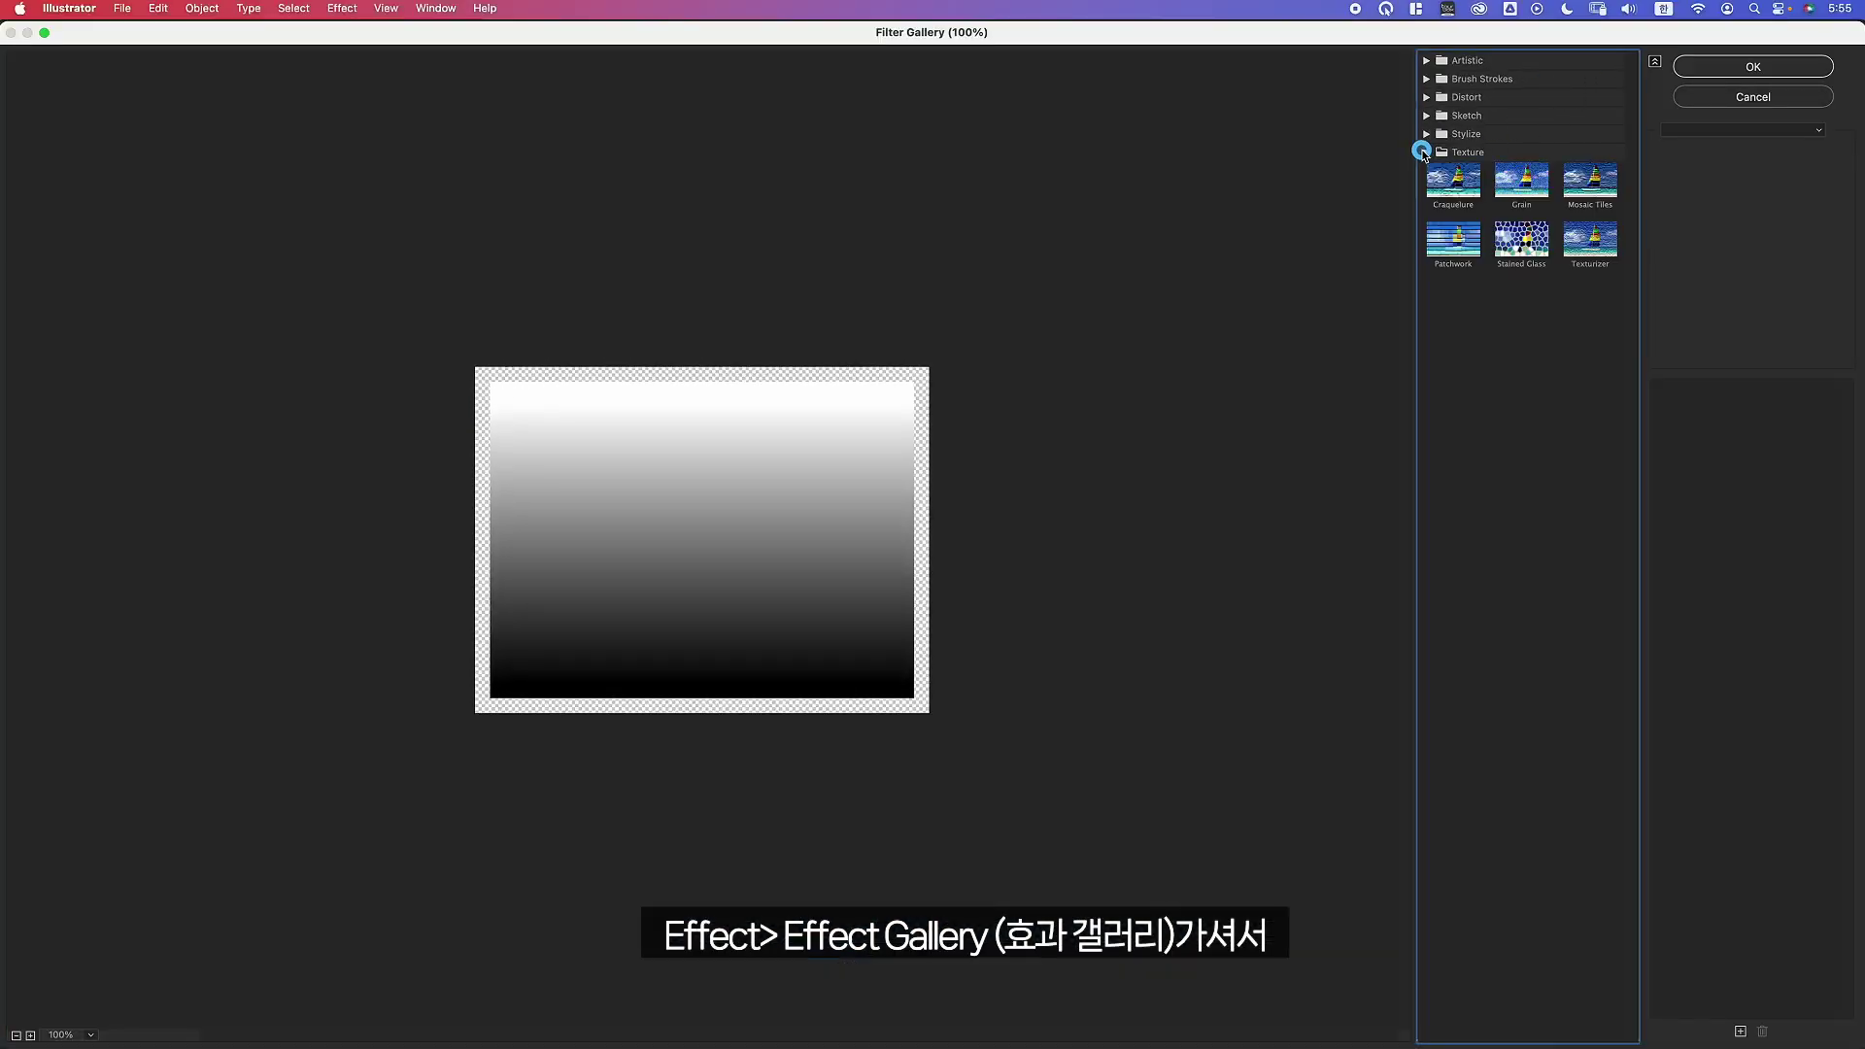
left_click(1521, 181)
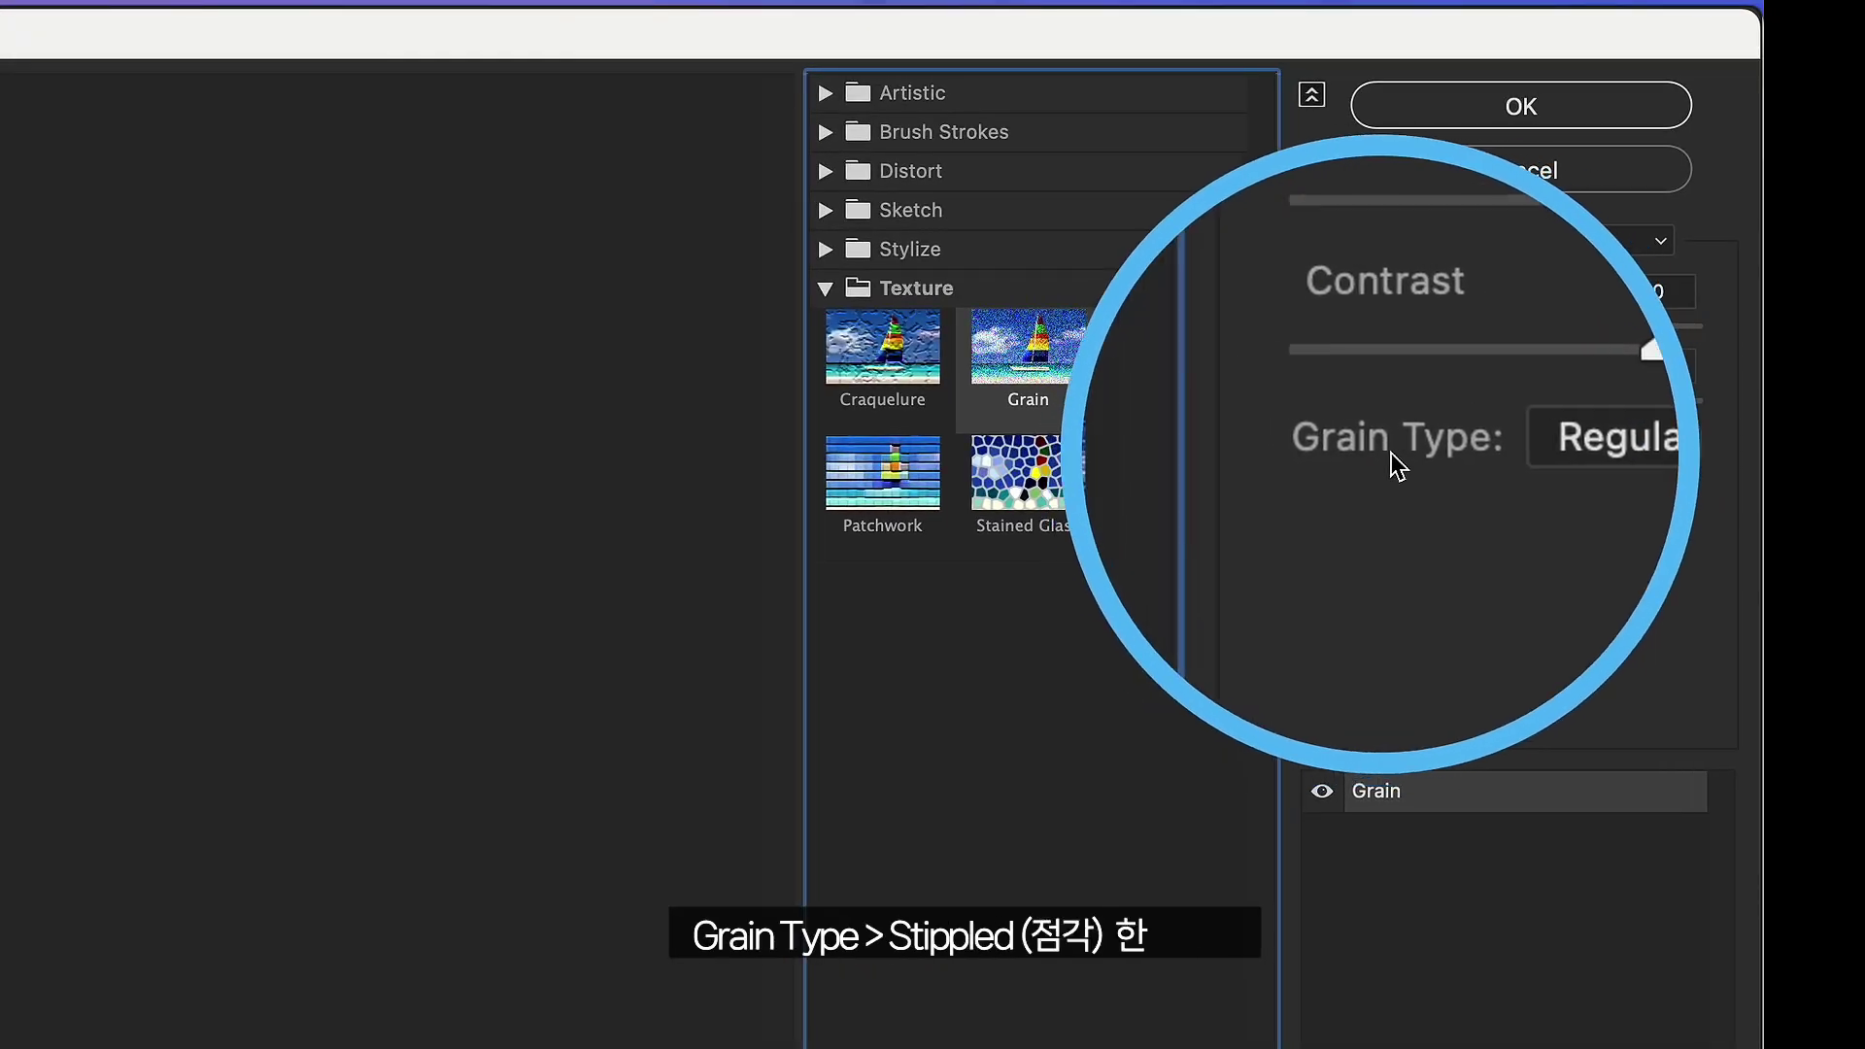
left_click(1573, 437)
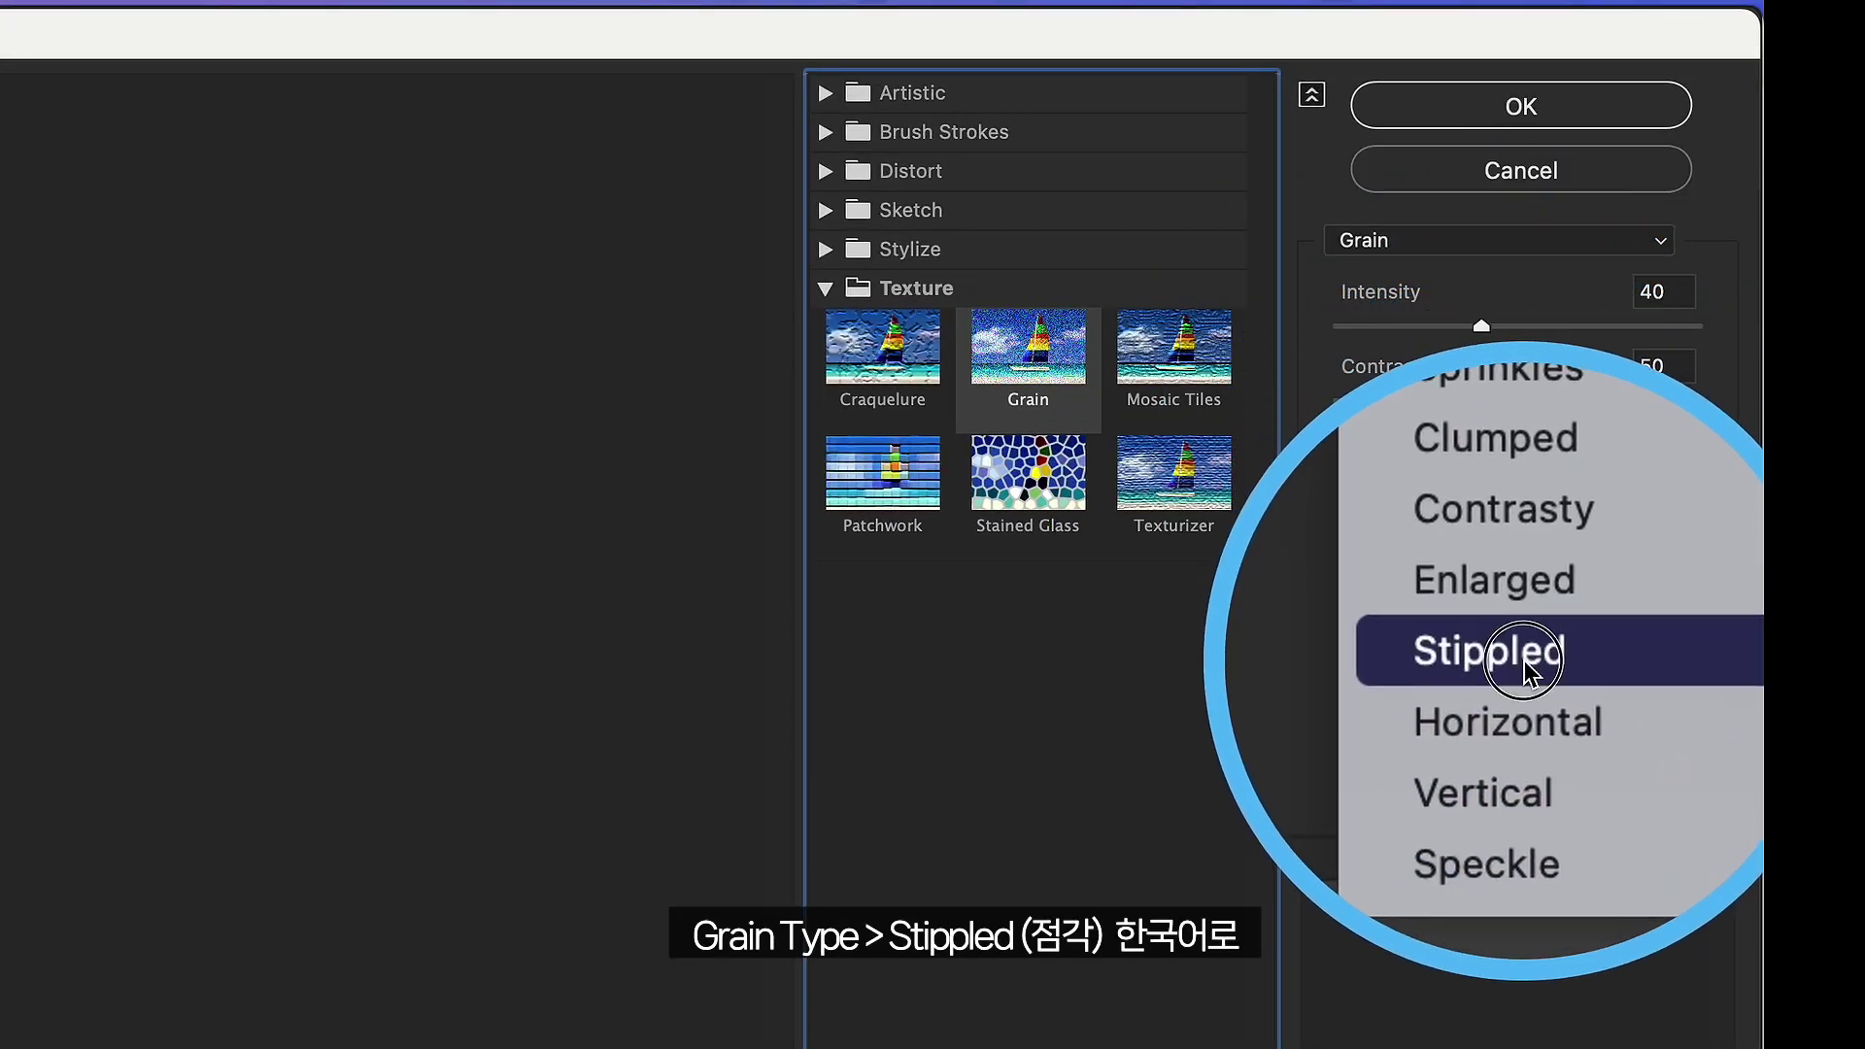
left_click(1411, 653)
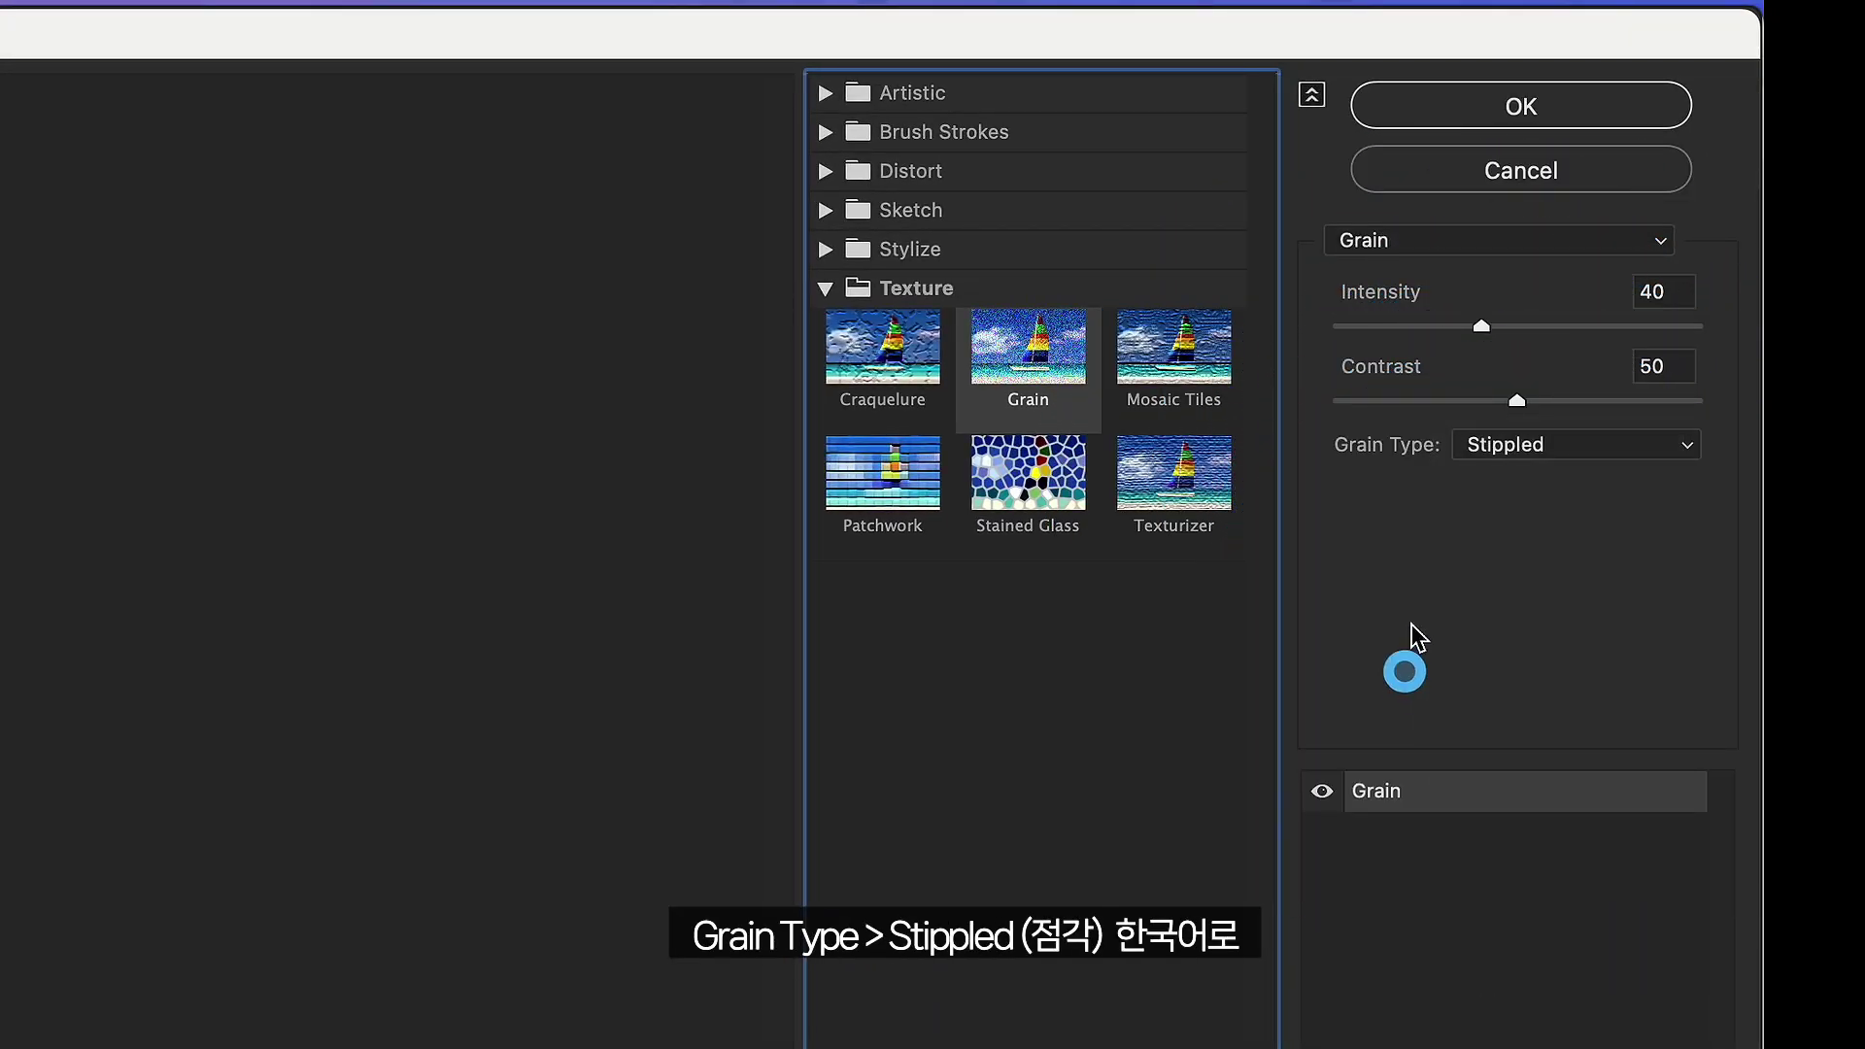
Set the grain intensity to 31 and contrast to 5, apply the effect, and exit opacity mask editing.
left_click(1430, 325)
left_click_drag(1517, 400, 1403, 406)
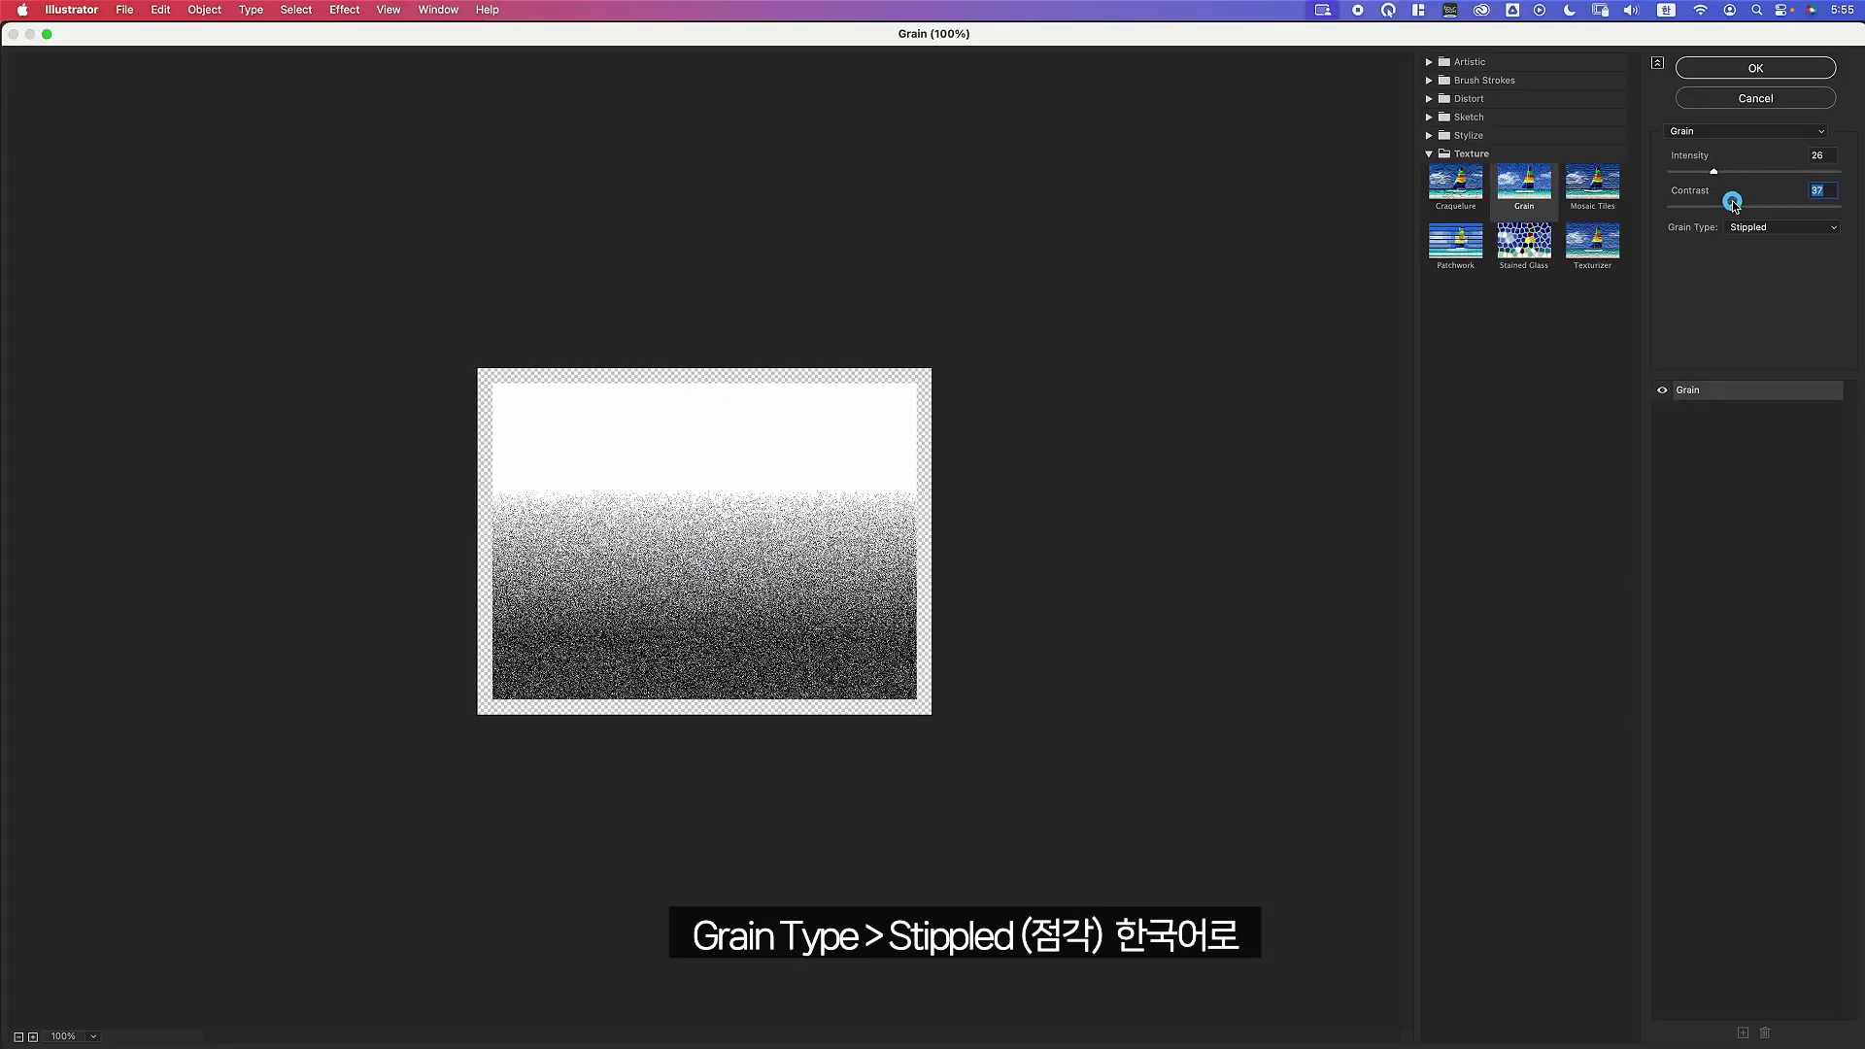
left_click_drag(1695, 207, 1676, 214)
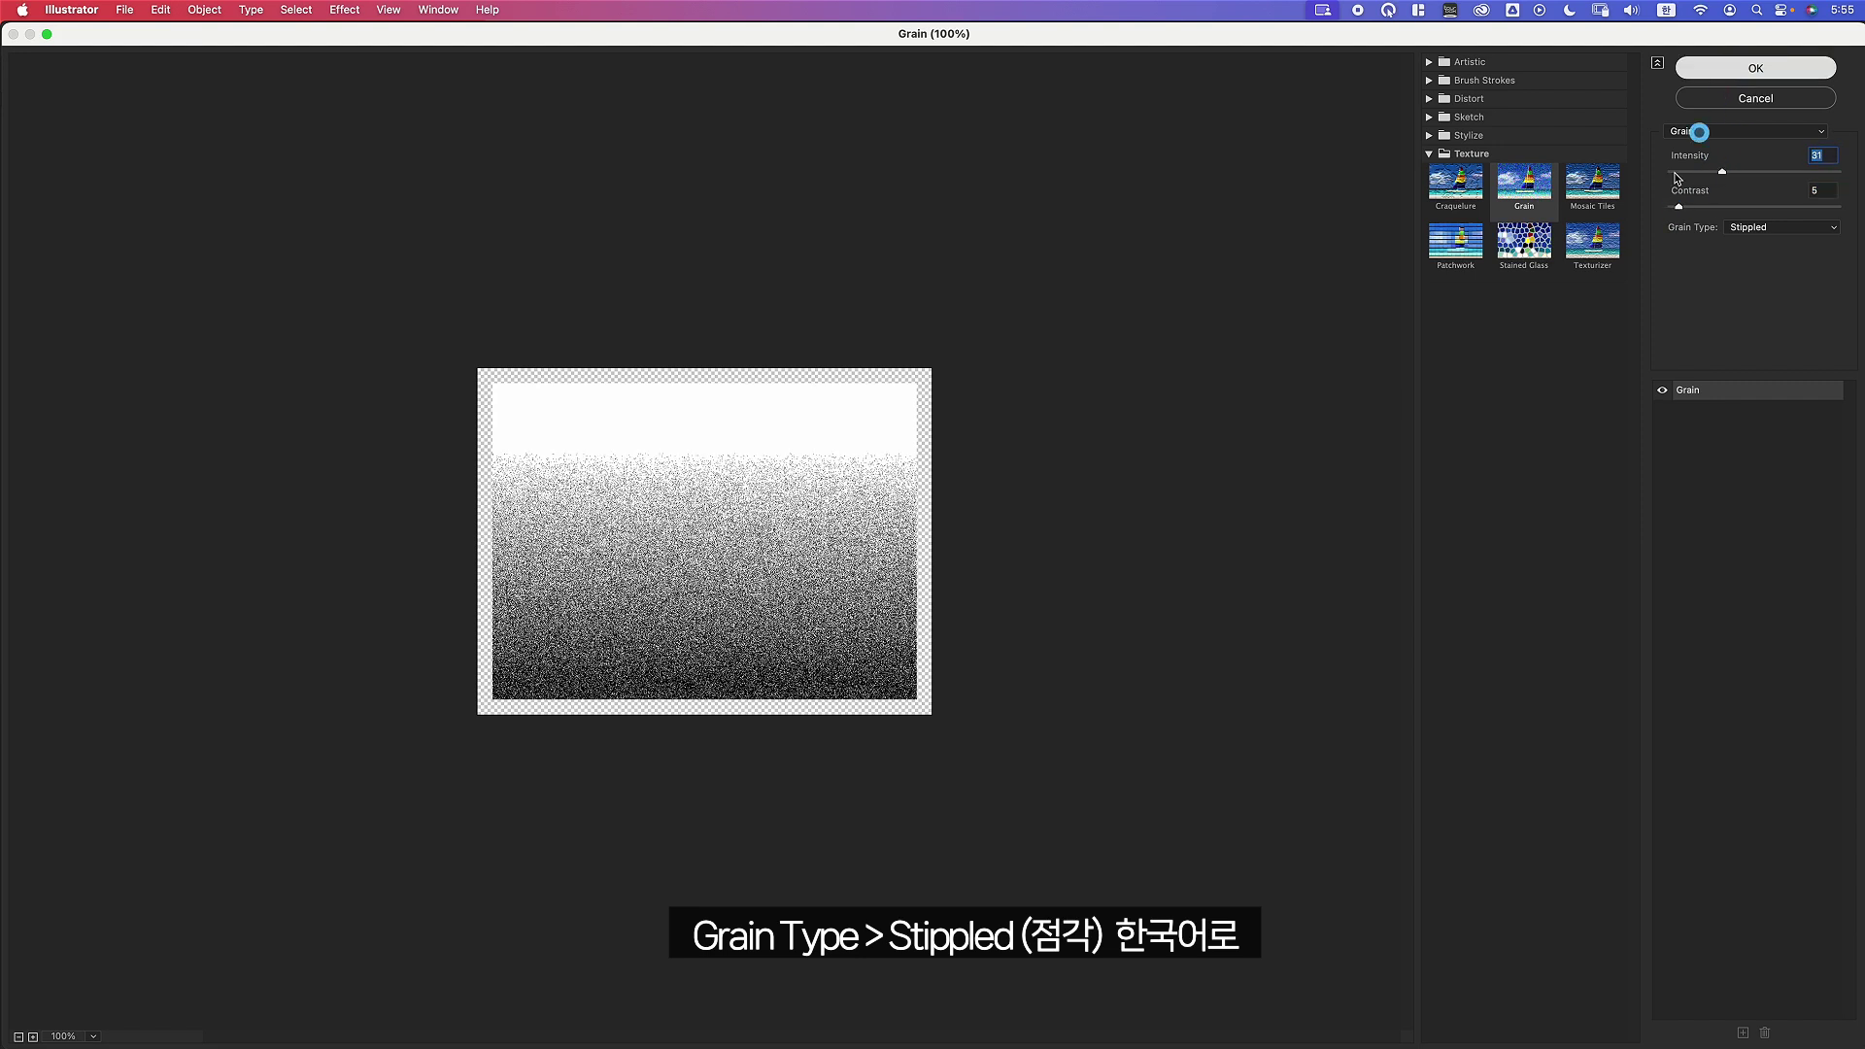
left_click(1719, 68)
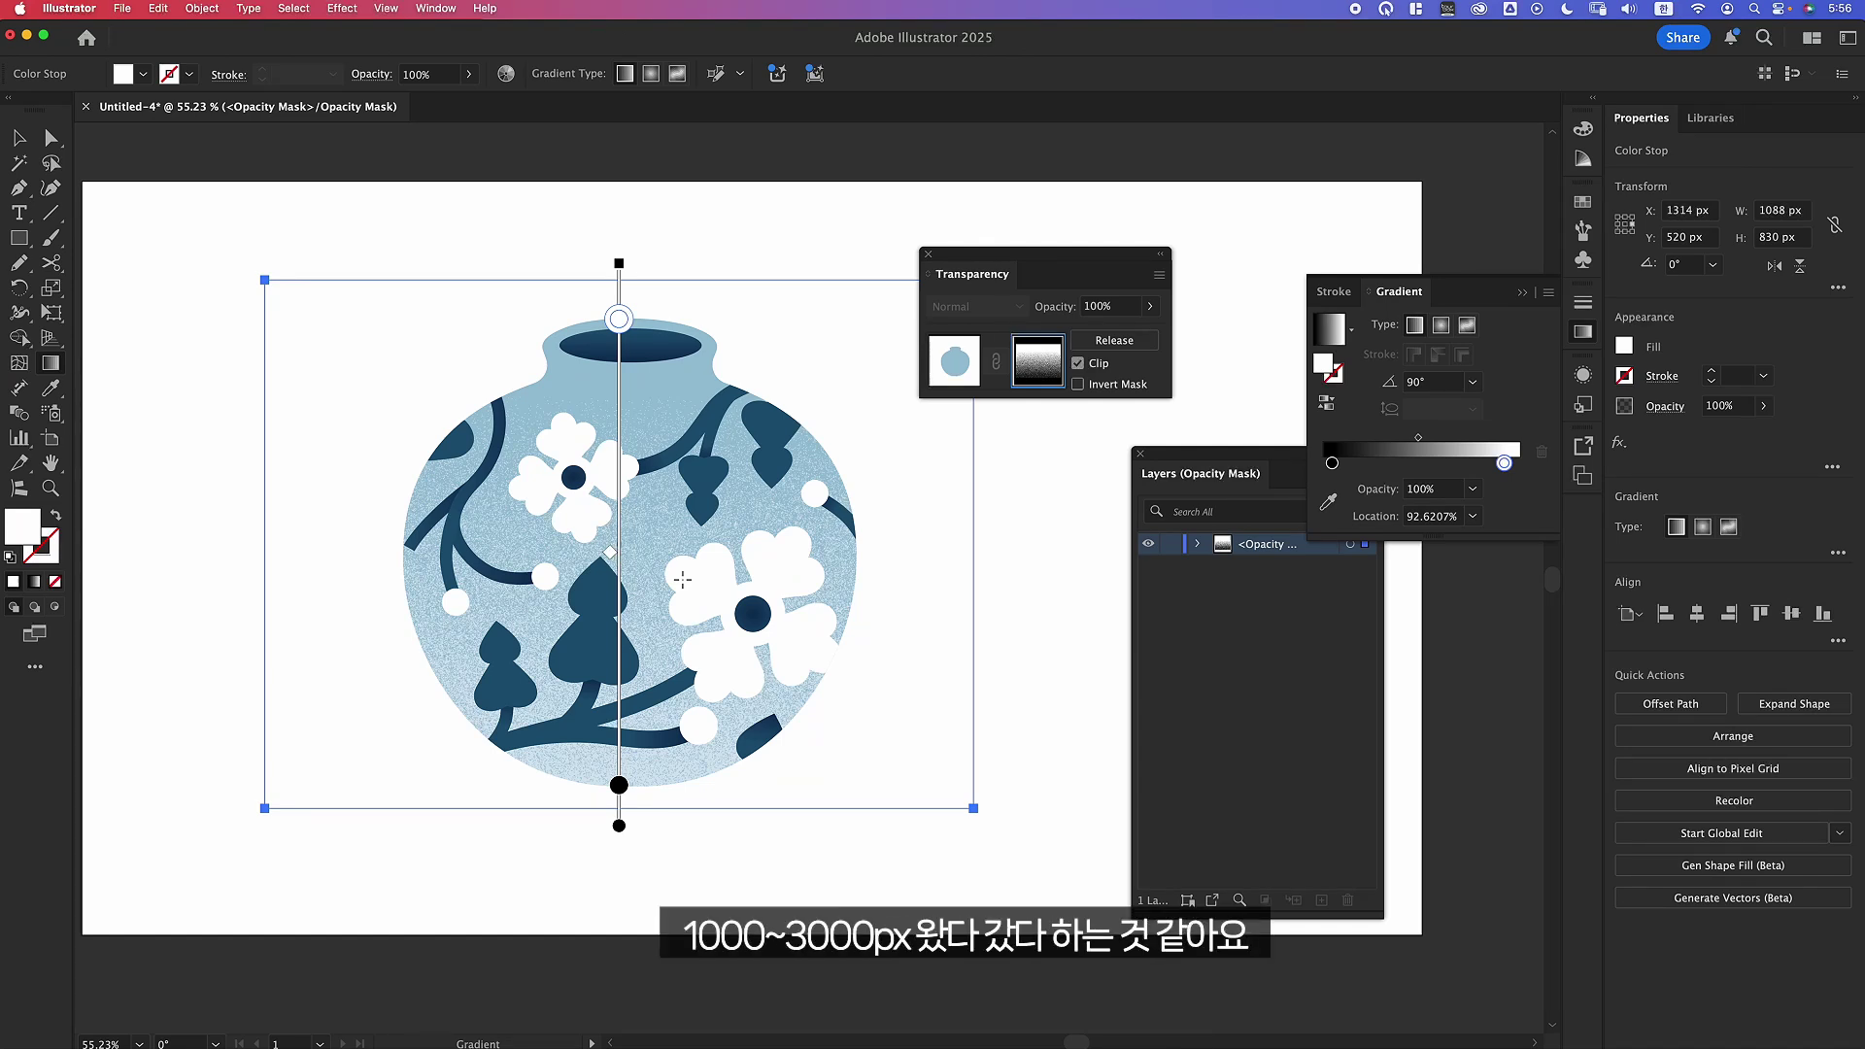
left_click(954, 361)
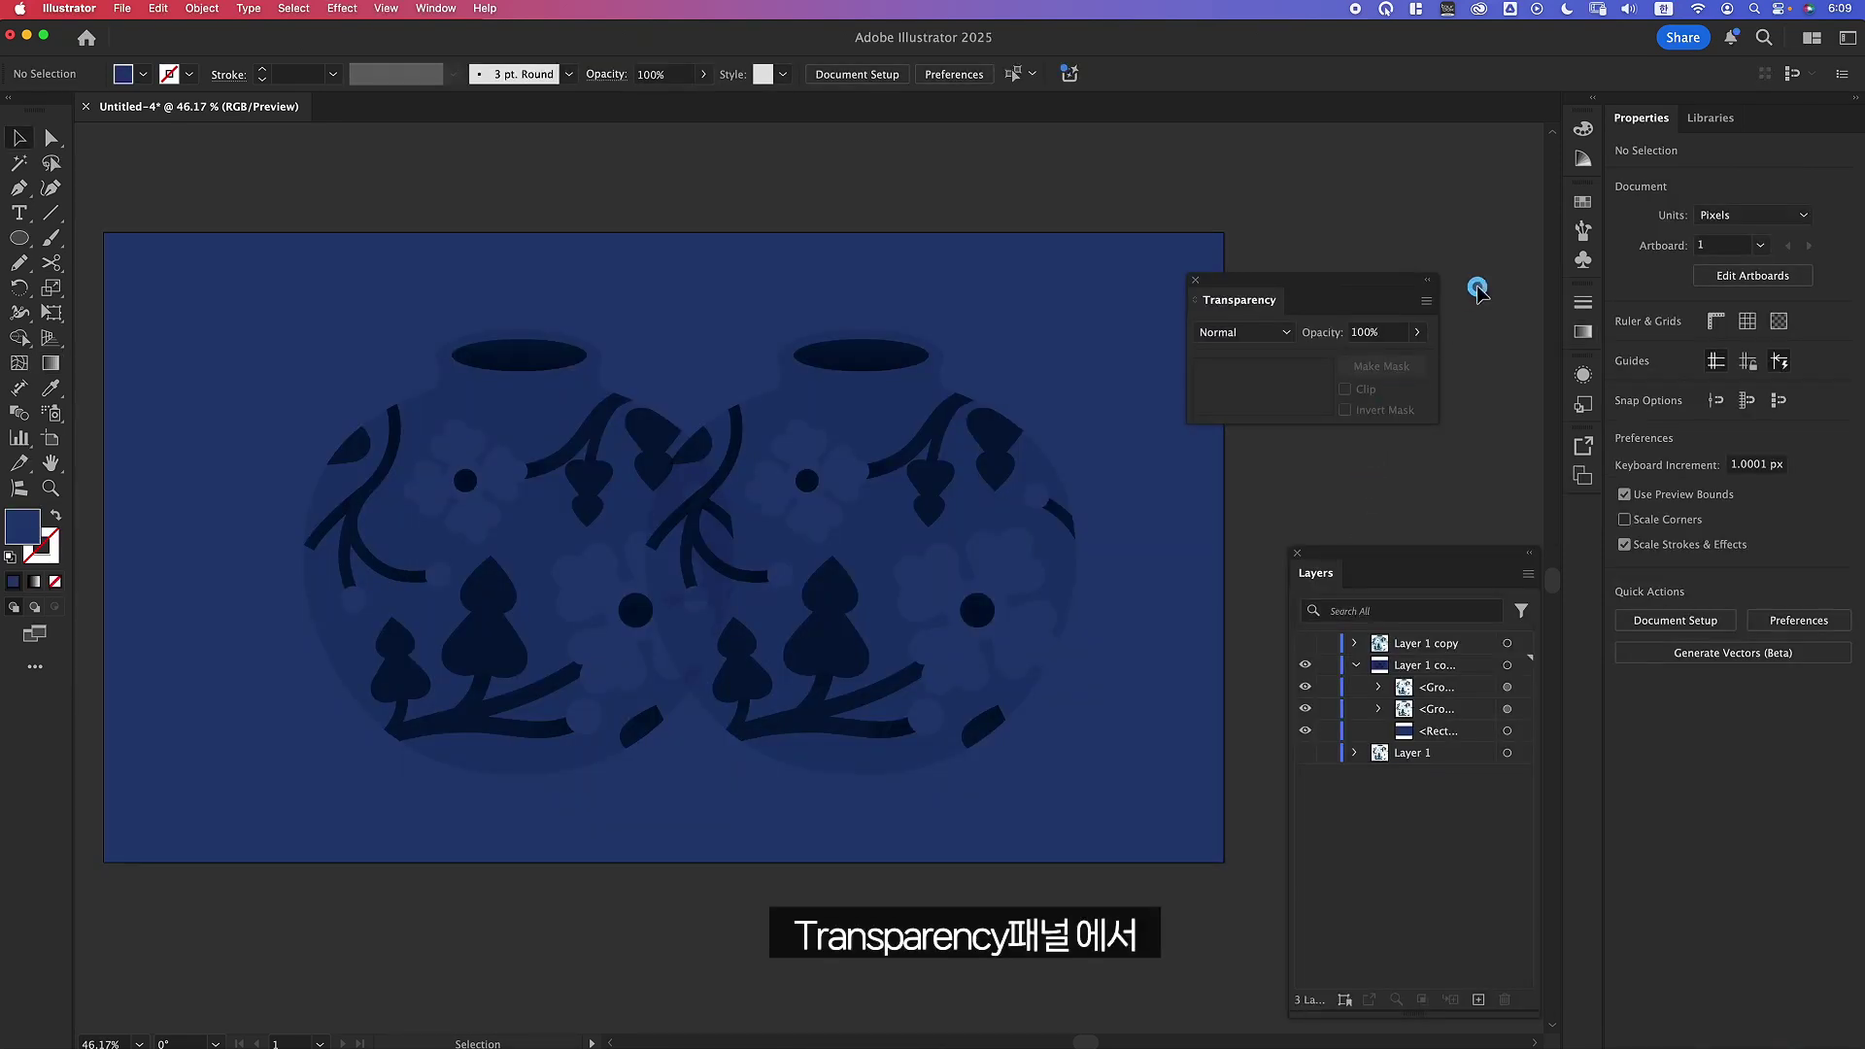
Show the additional transparency options for Isolate Blending and Knockout Group.
left_click(1424, 301)
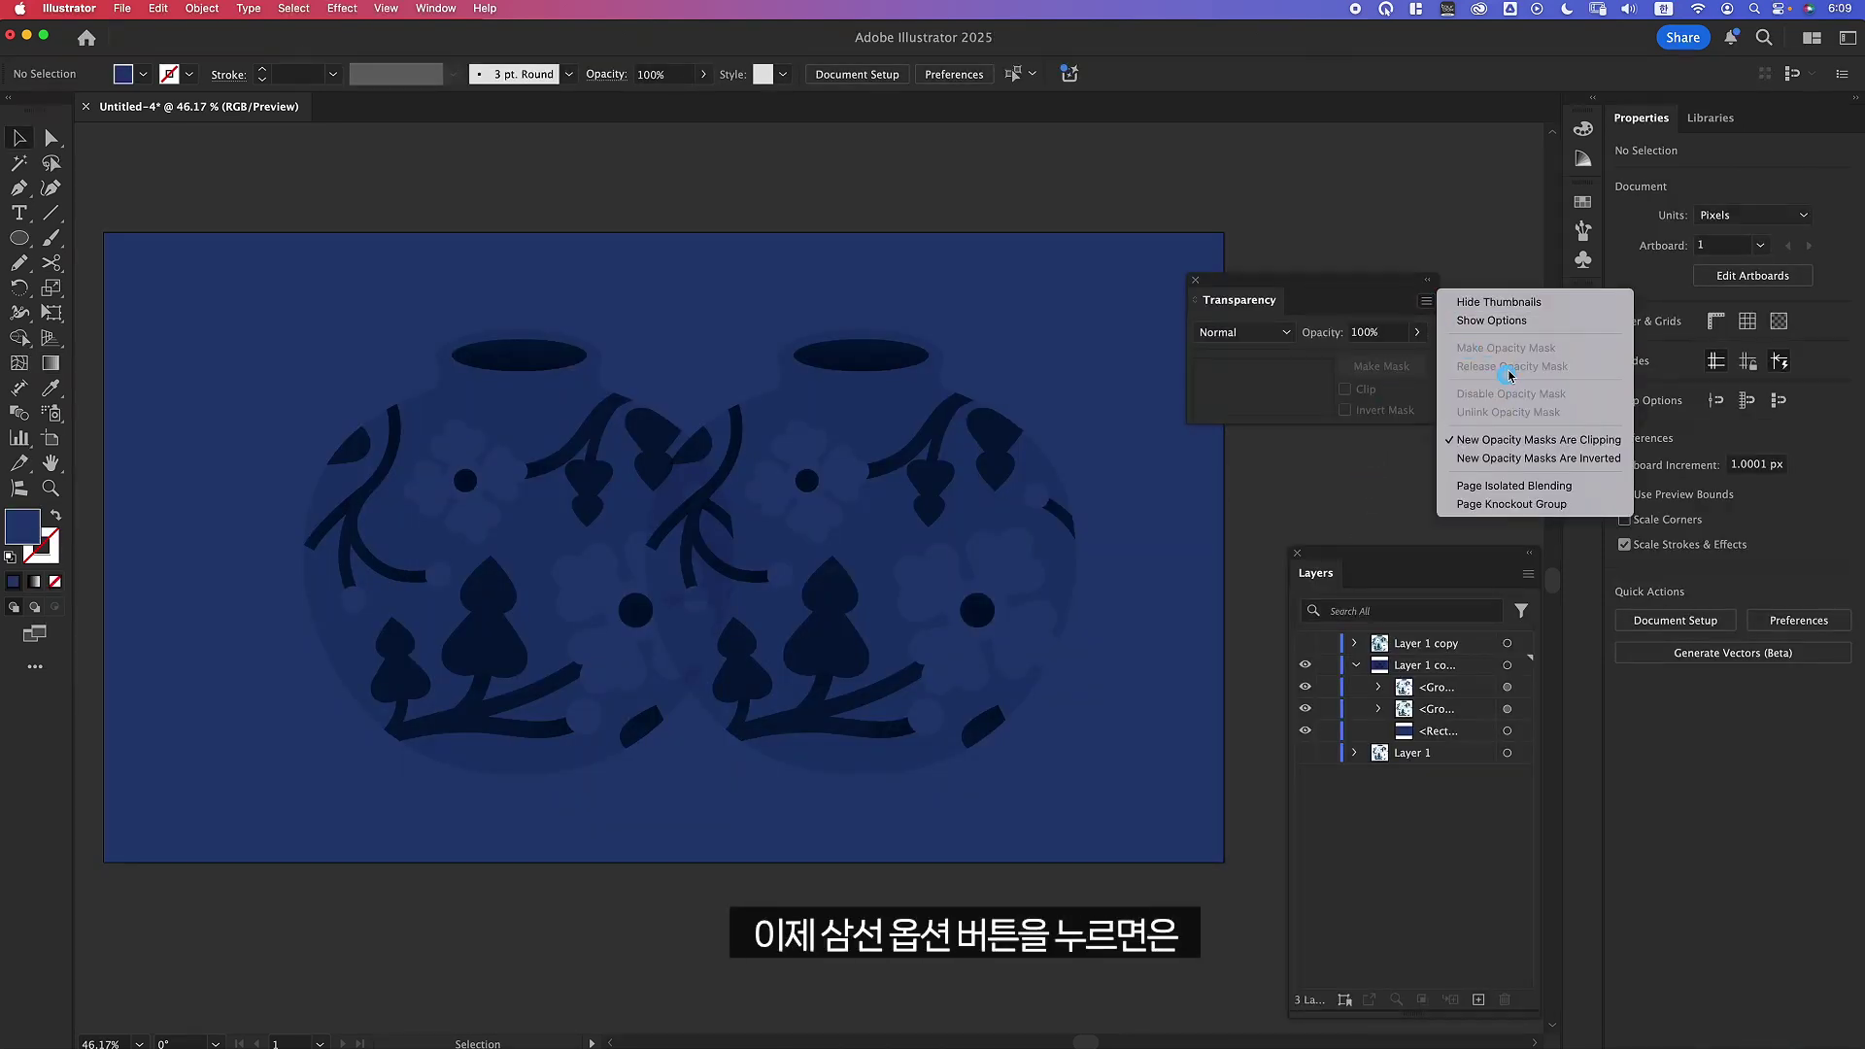
left_click(1503, 320)
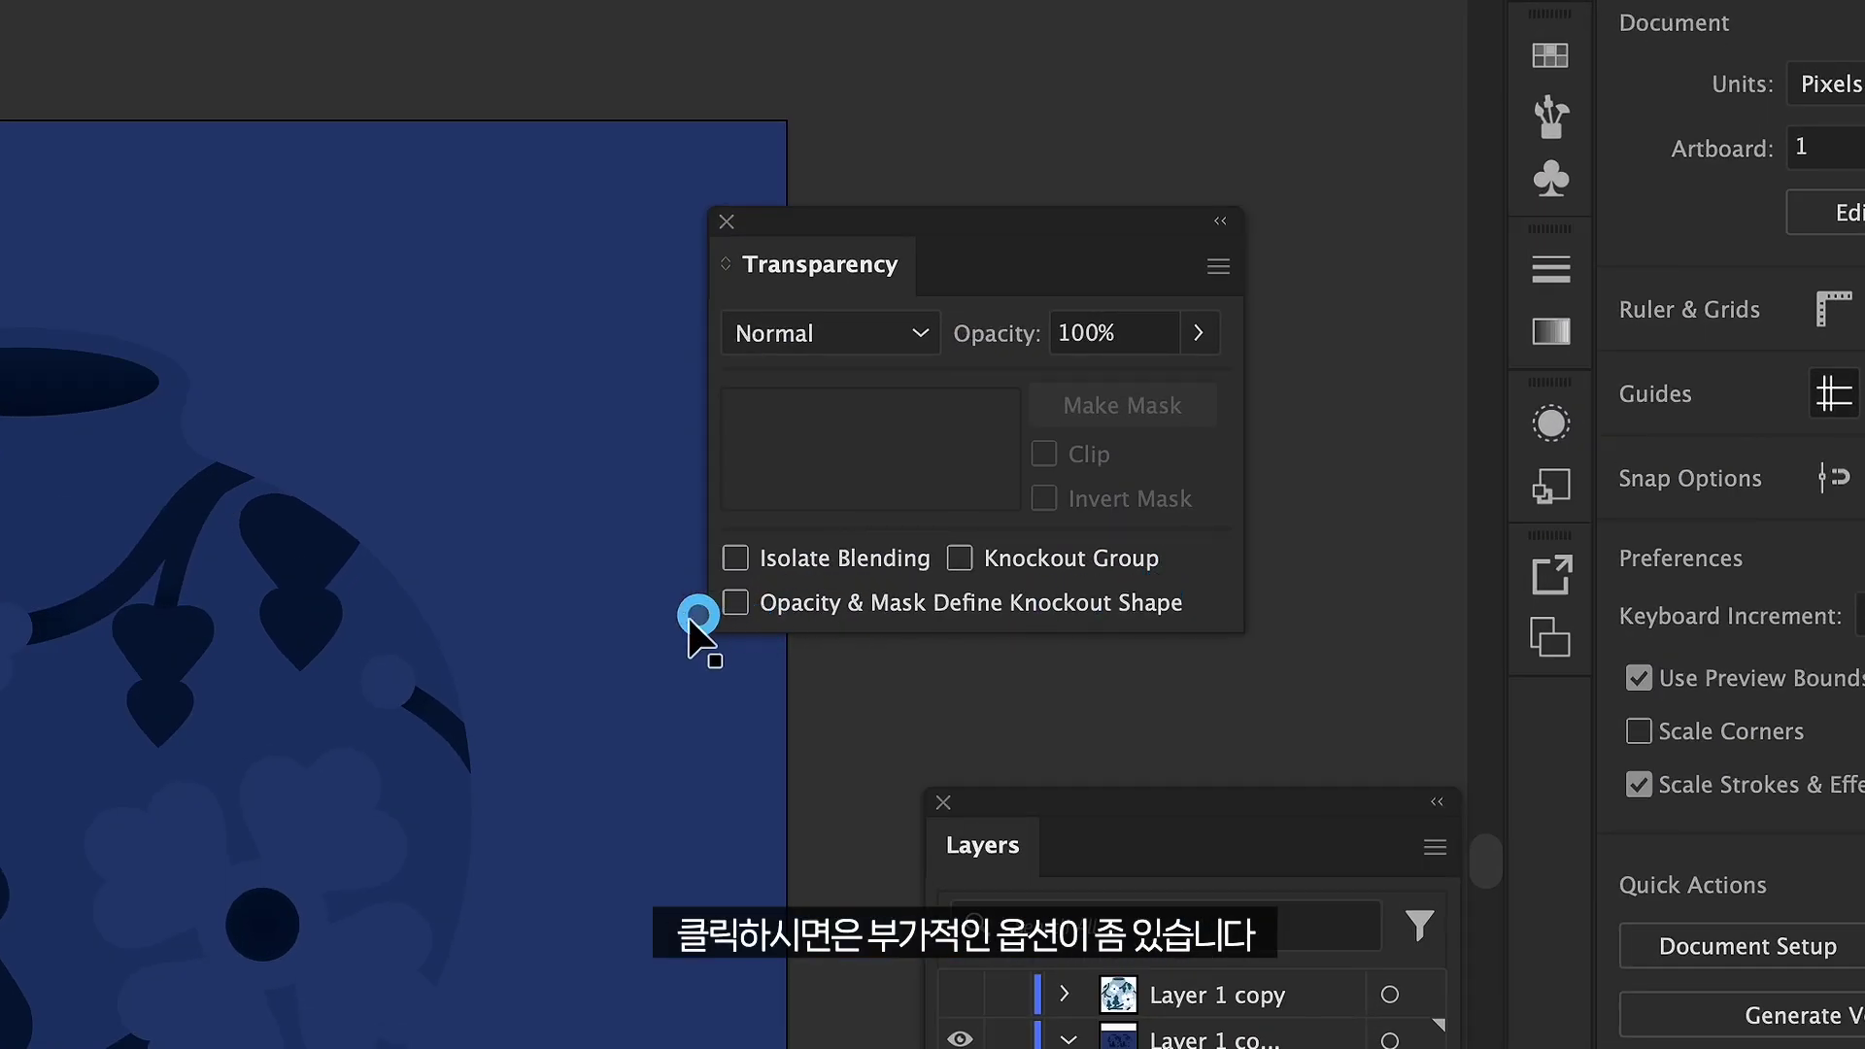
left_click(794, 462)
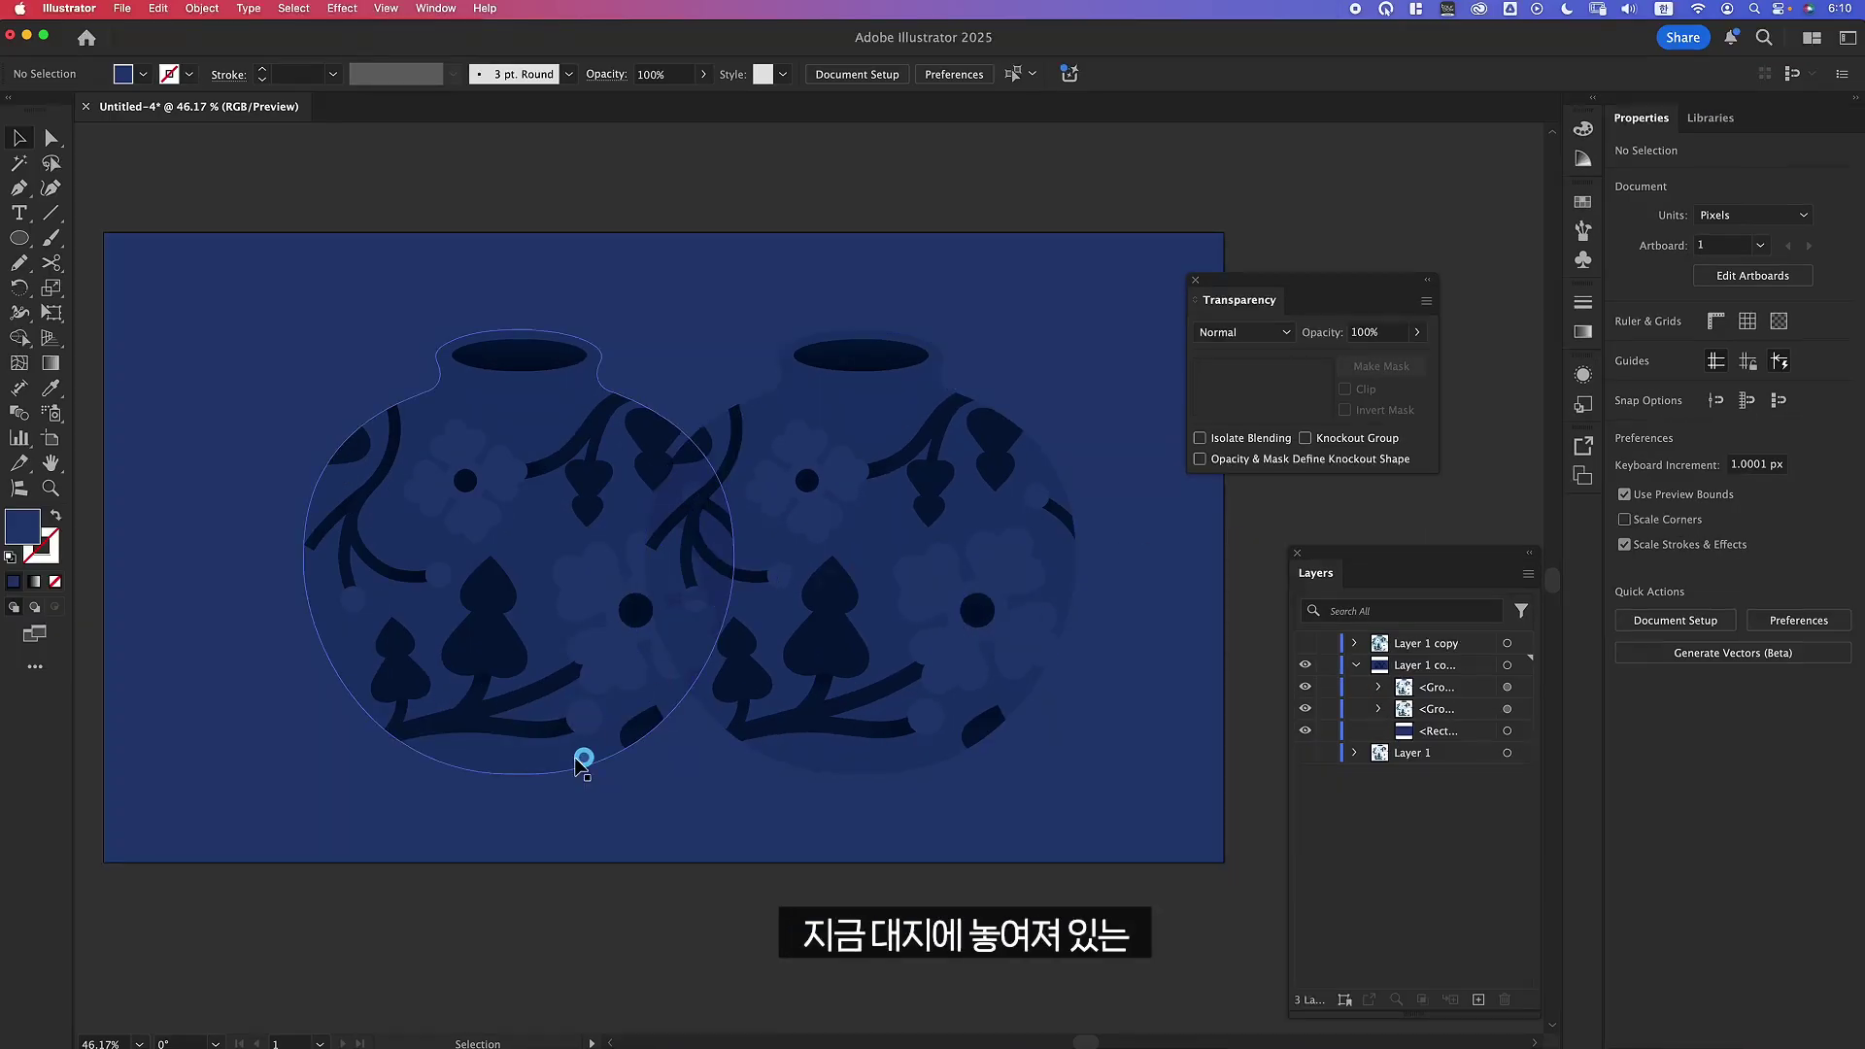
Select both vases on the blue background to check their blending mode, and deselect them.
left_click(587, 708)
left_click(886, 622, "shift")
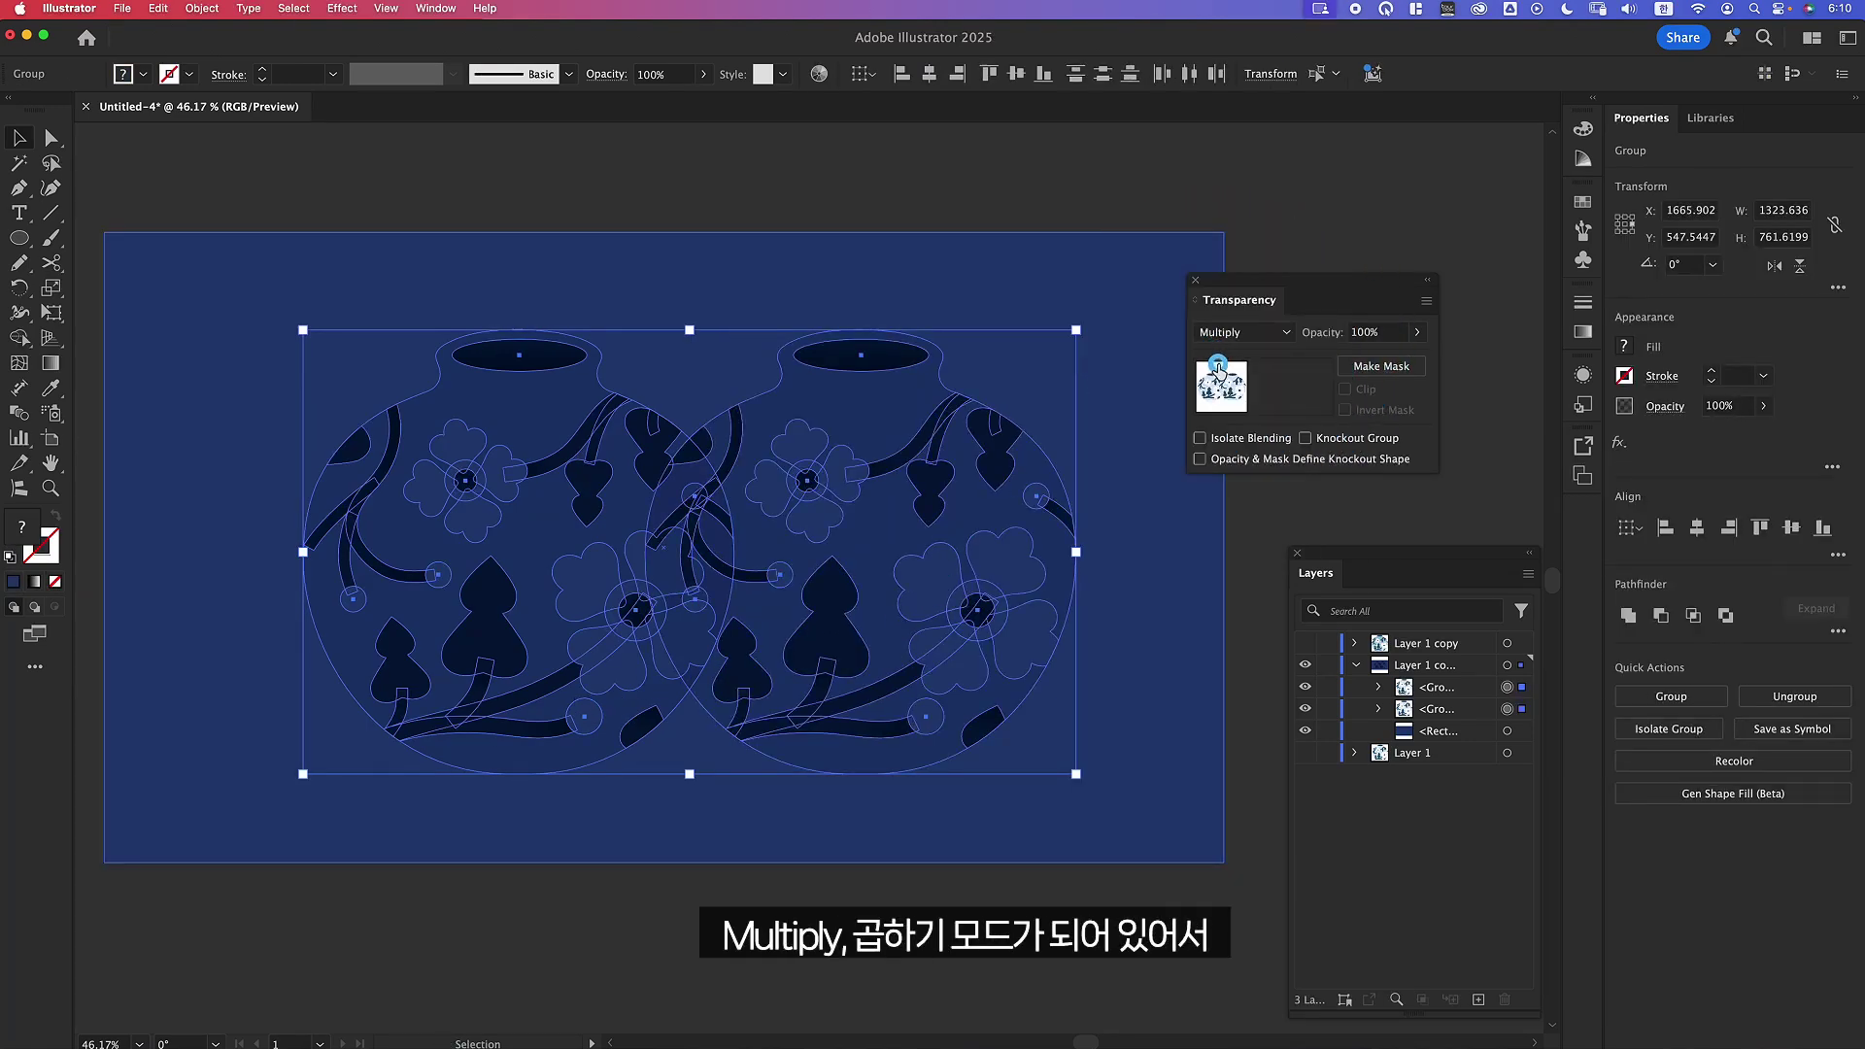
left_click(1107, 581)
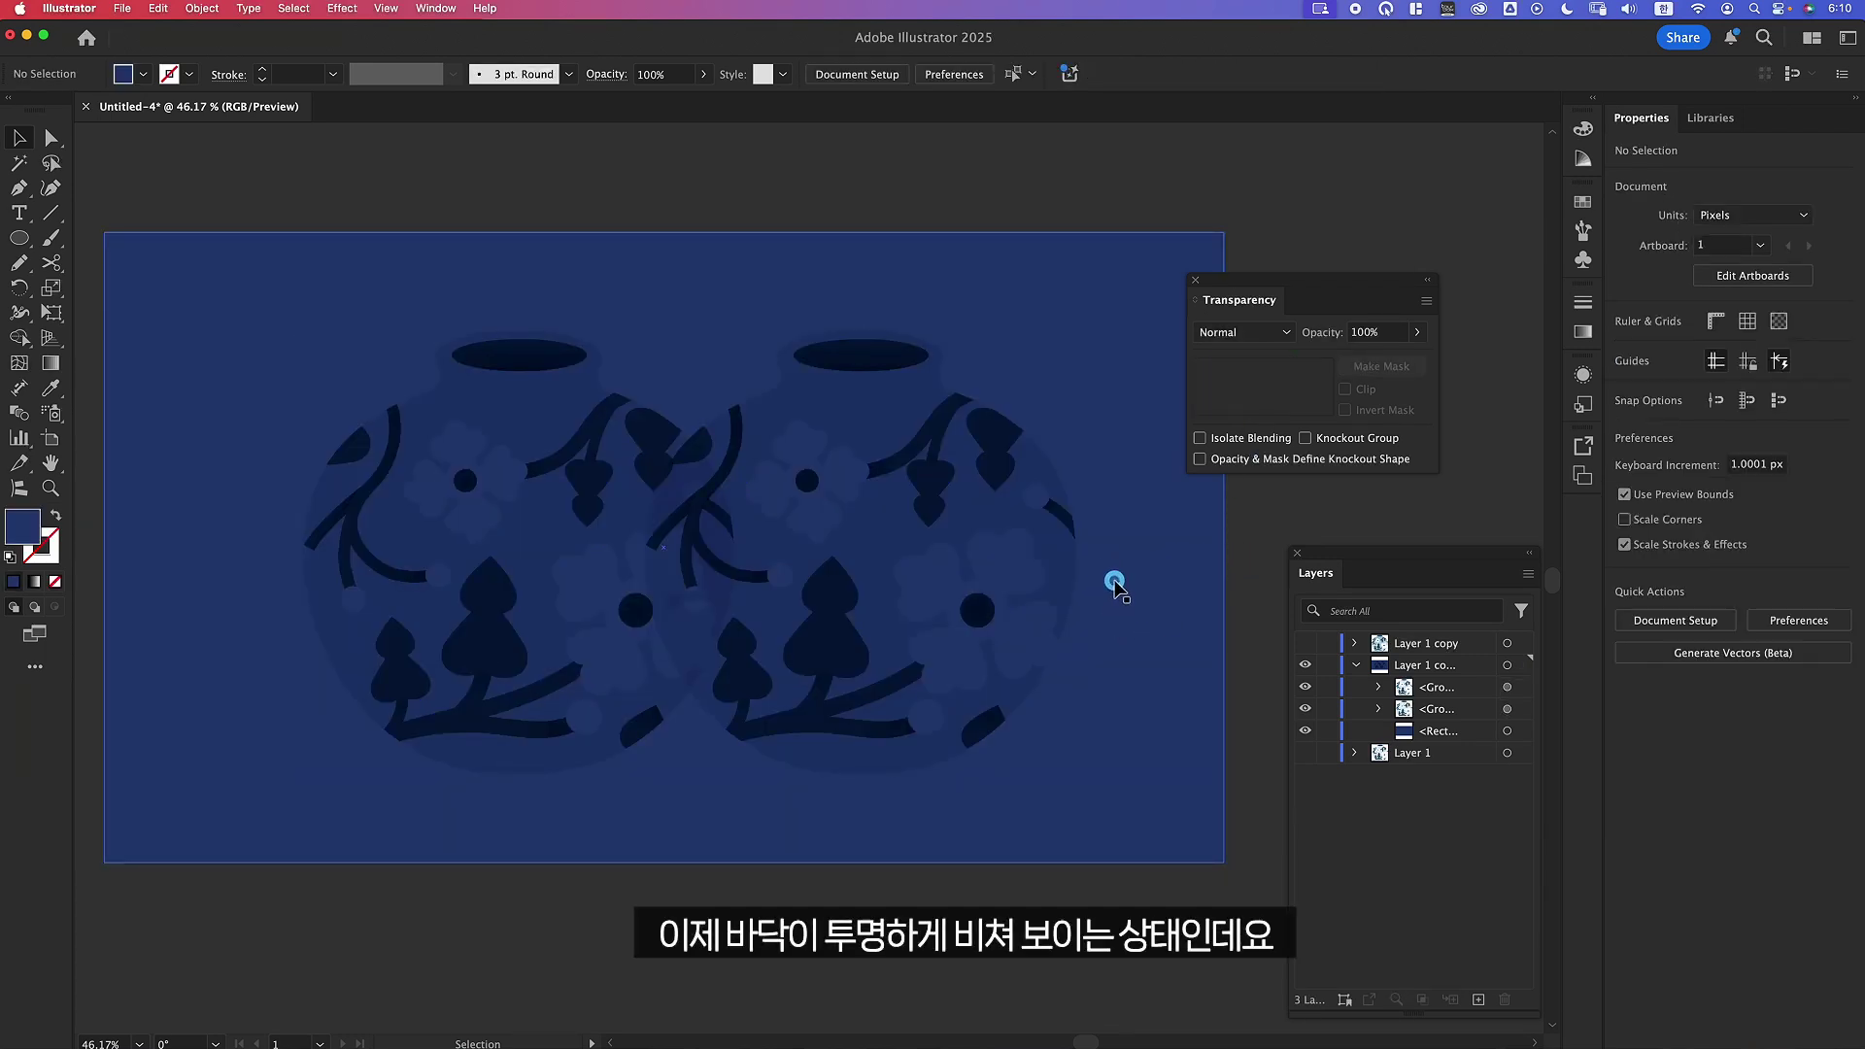
Group the two overlapping Multiply vases.
left_click(583, 658)
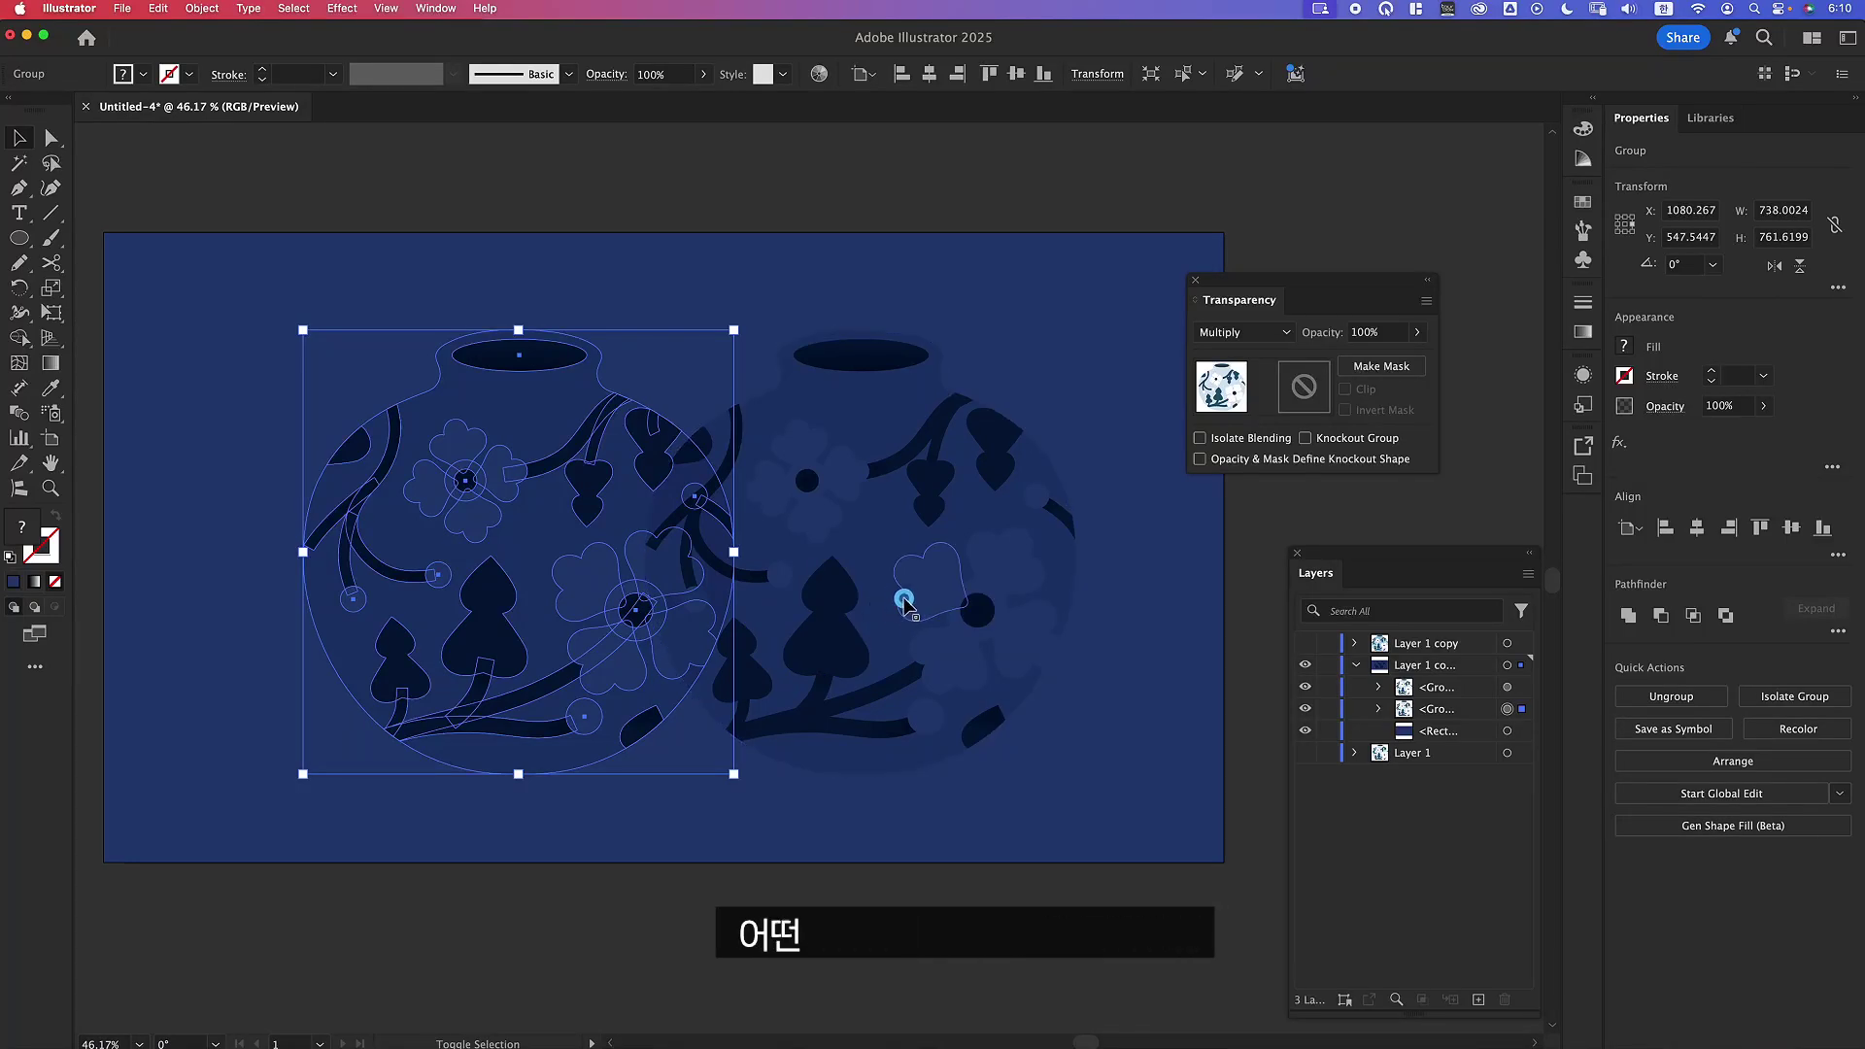
left_click(902, 606, "shift")
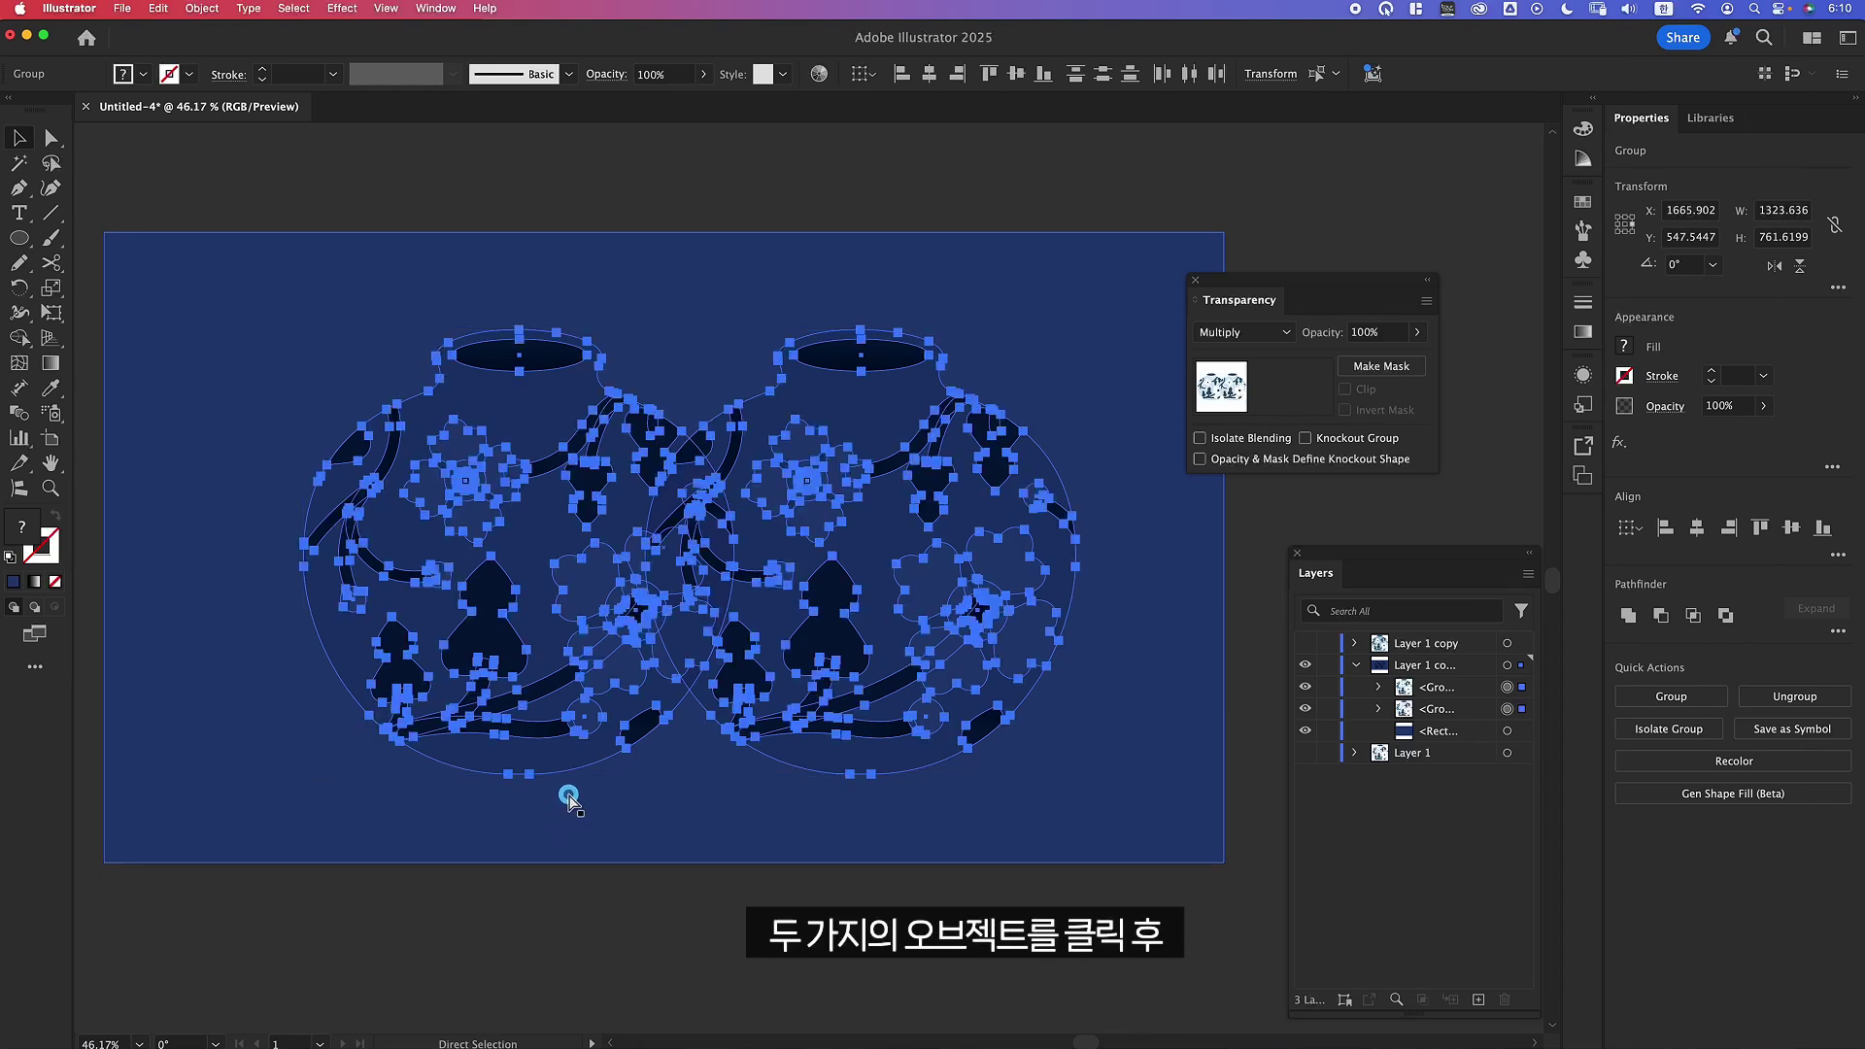
key("ctrl+g")
right_click(748, 516)
left_click(794, 609)
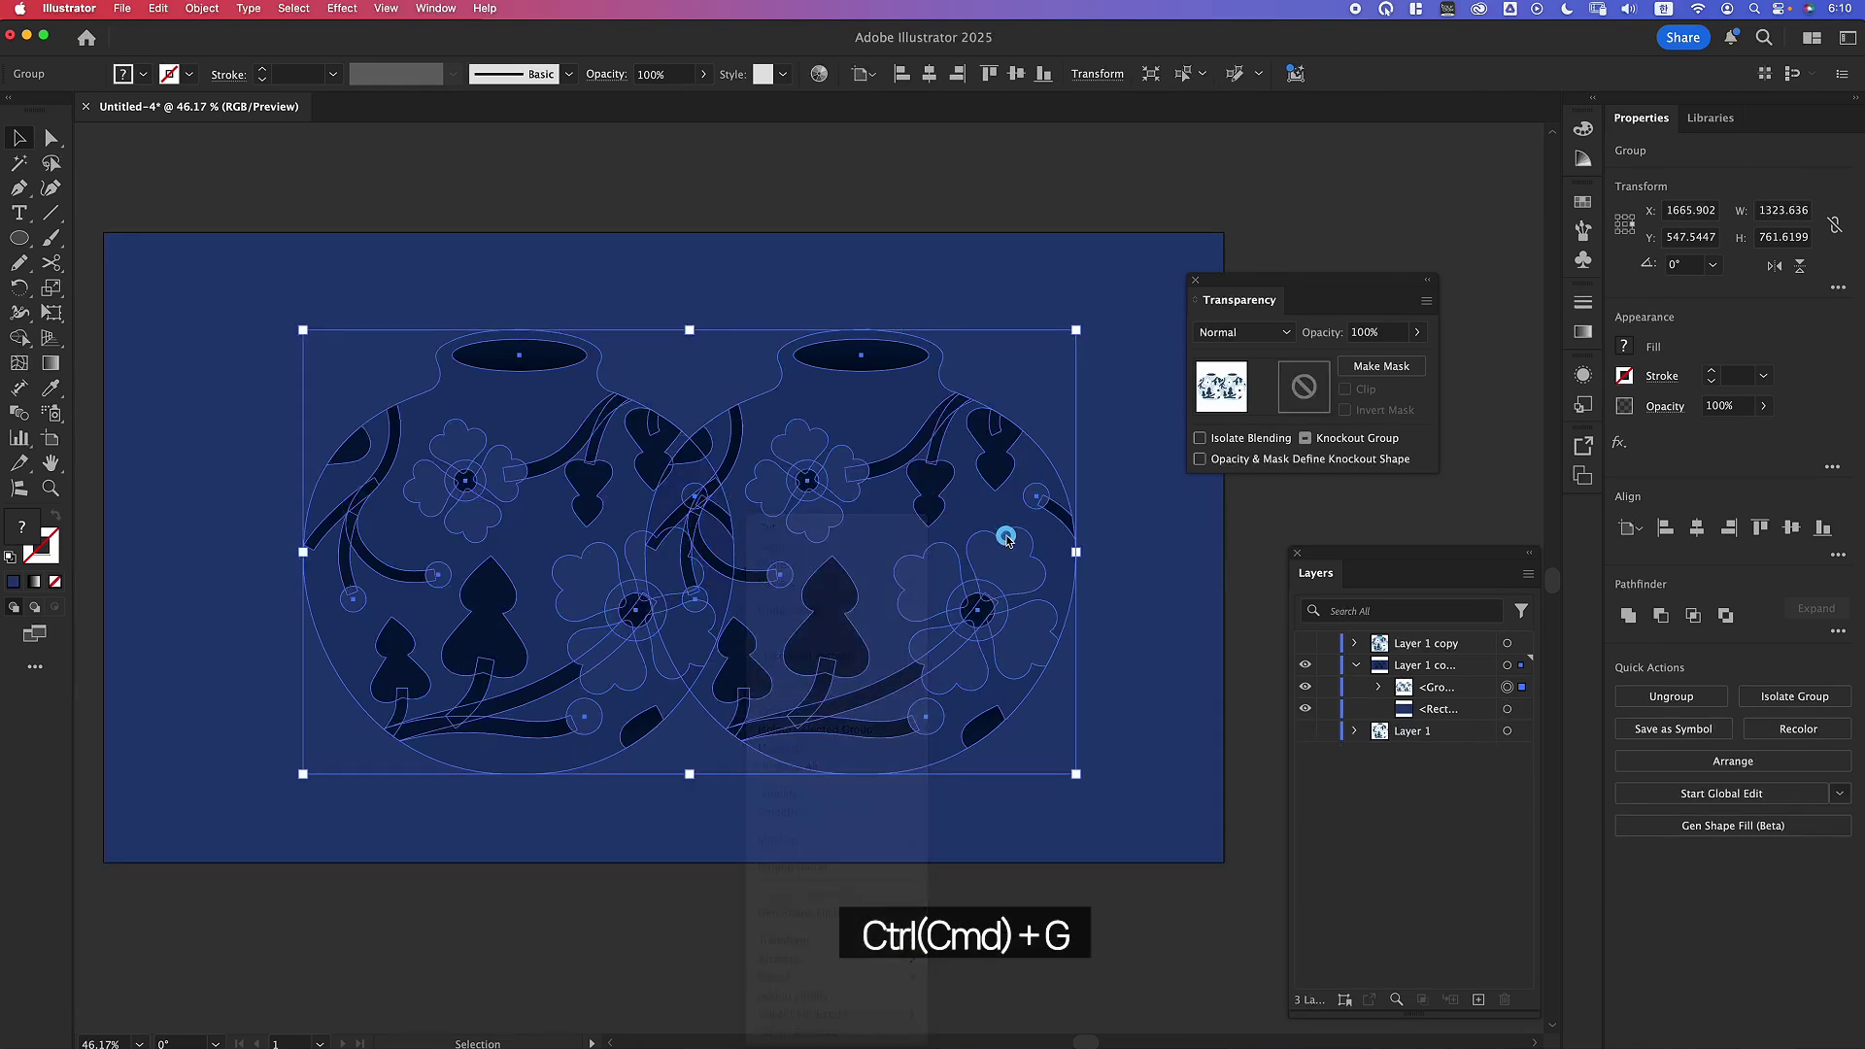
right_click(818, 493)
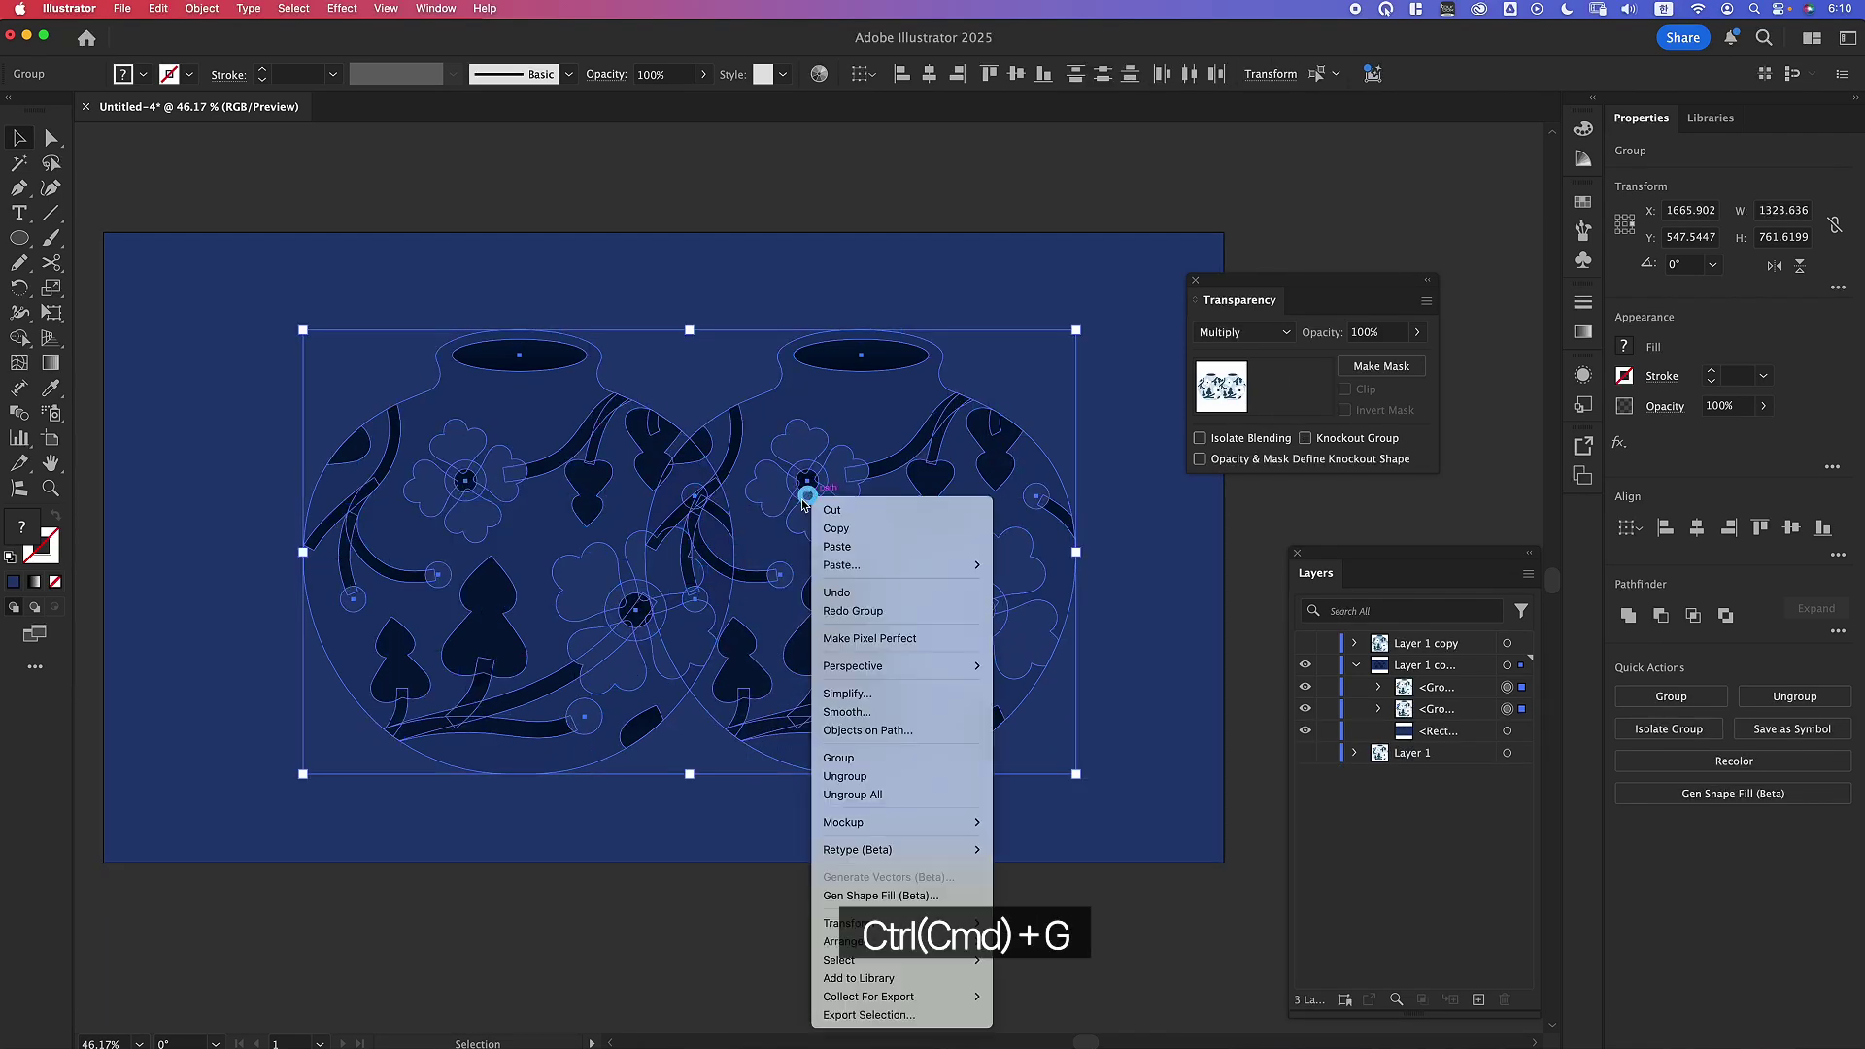
left_click(841, 757)
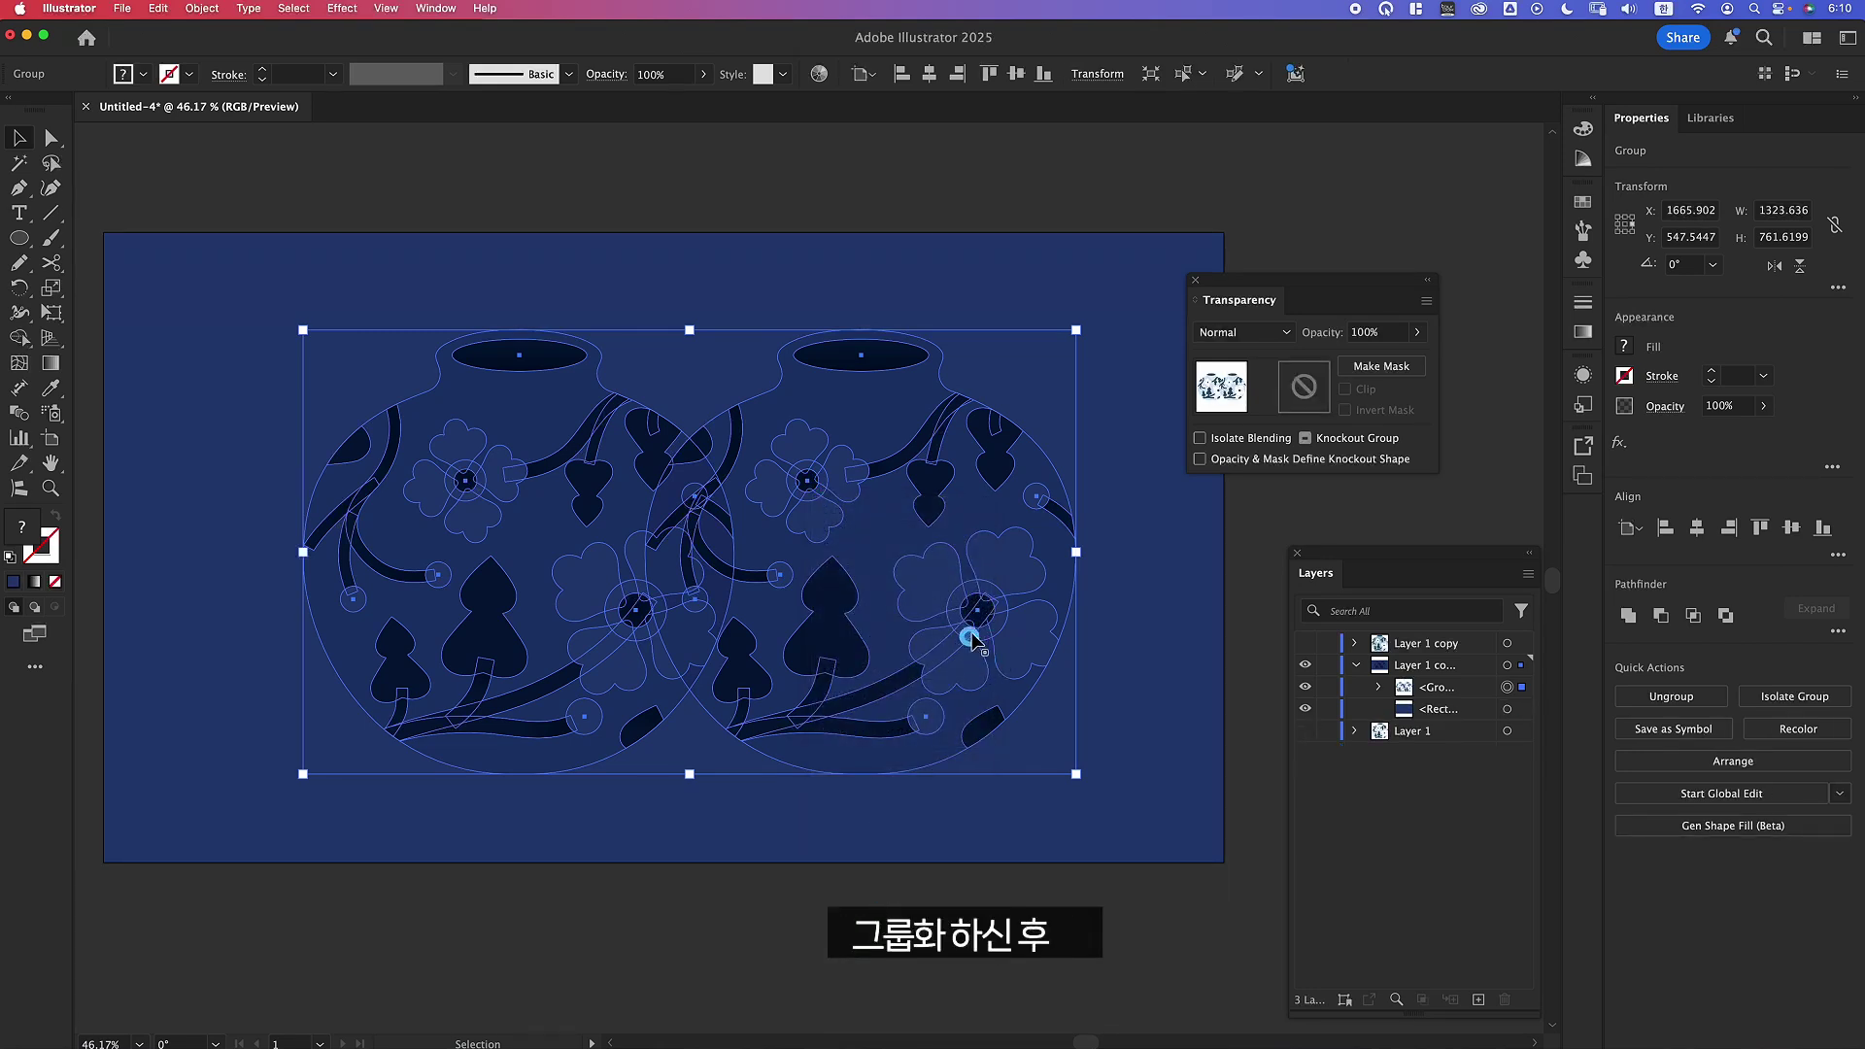
Turn on Isolate Blending for the vase group and inspect the overlap between the two vases.
left_click(1200, 438)
left_click(1239, 568)
key("z")
left_click_drag(712, 491, 902, 464)
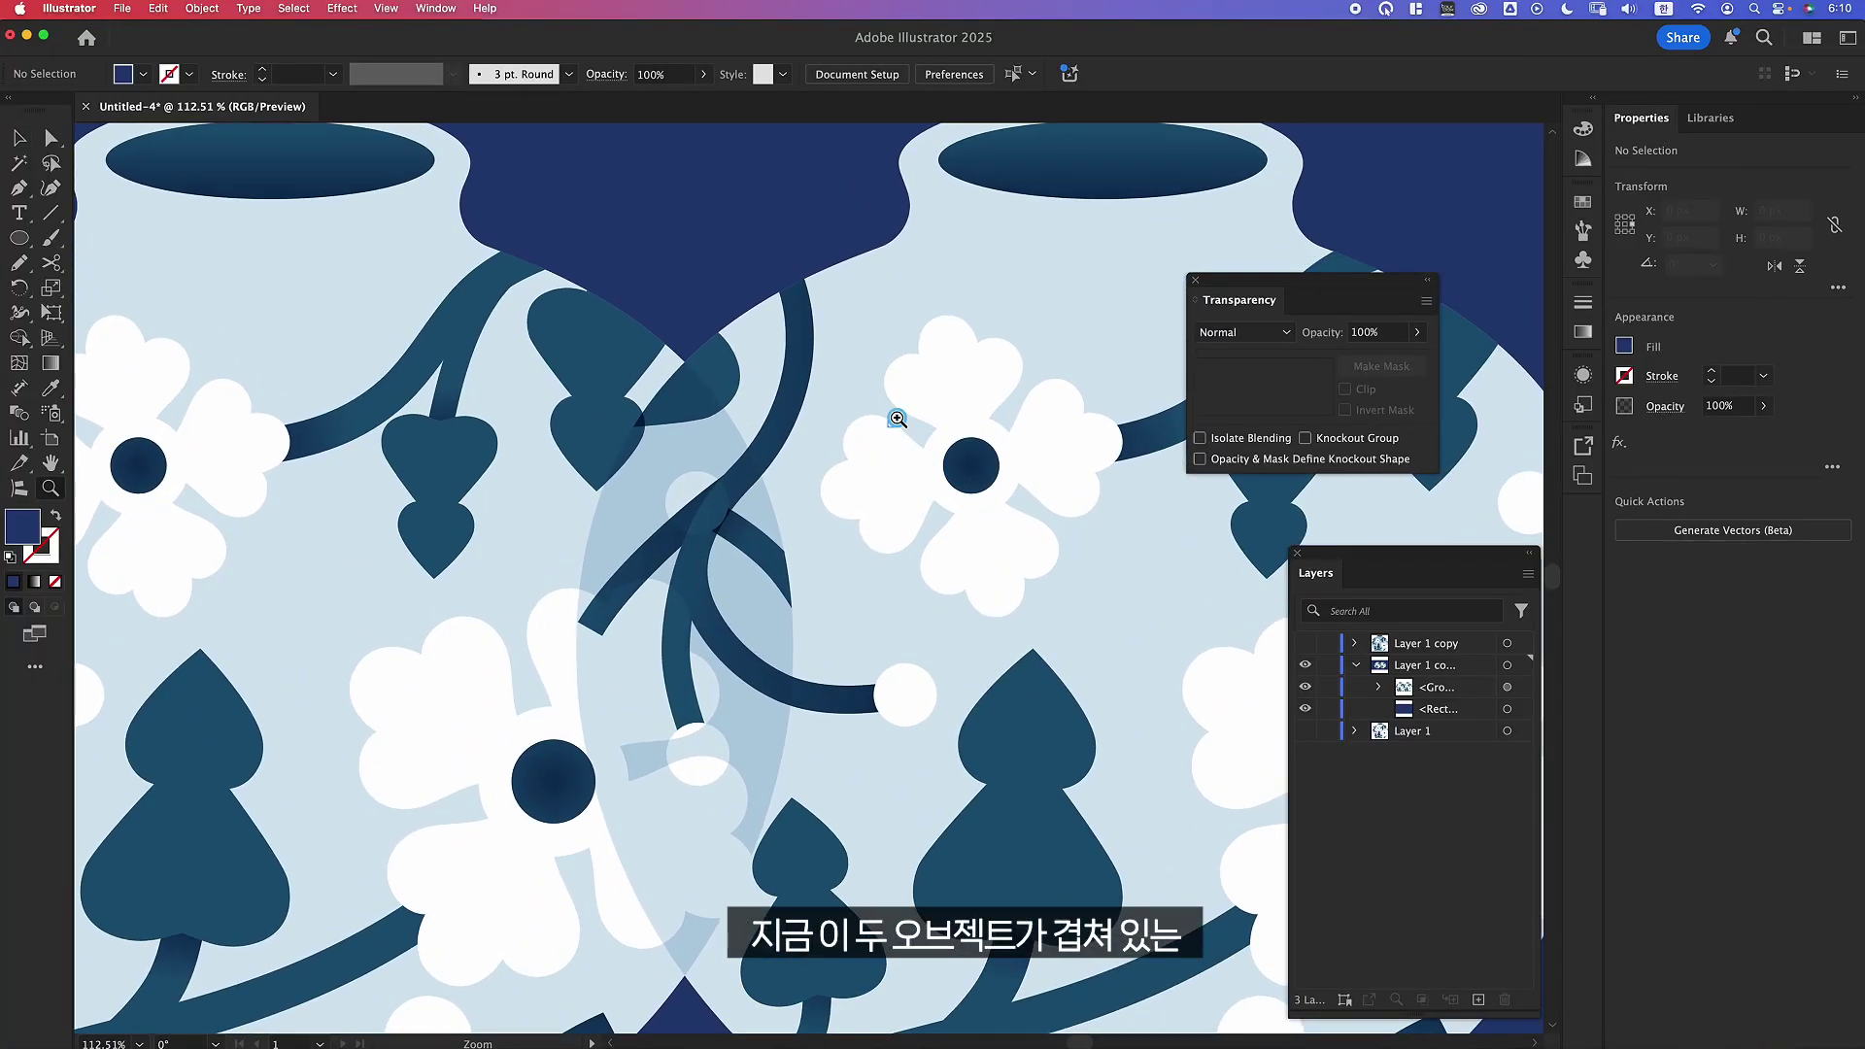
scroll(791, 537, "left", 3)
scroll(791, 537, "up", 2)
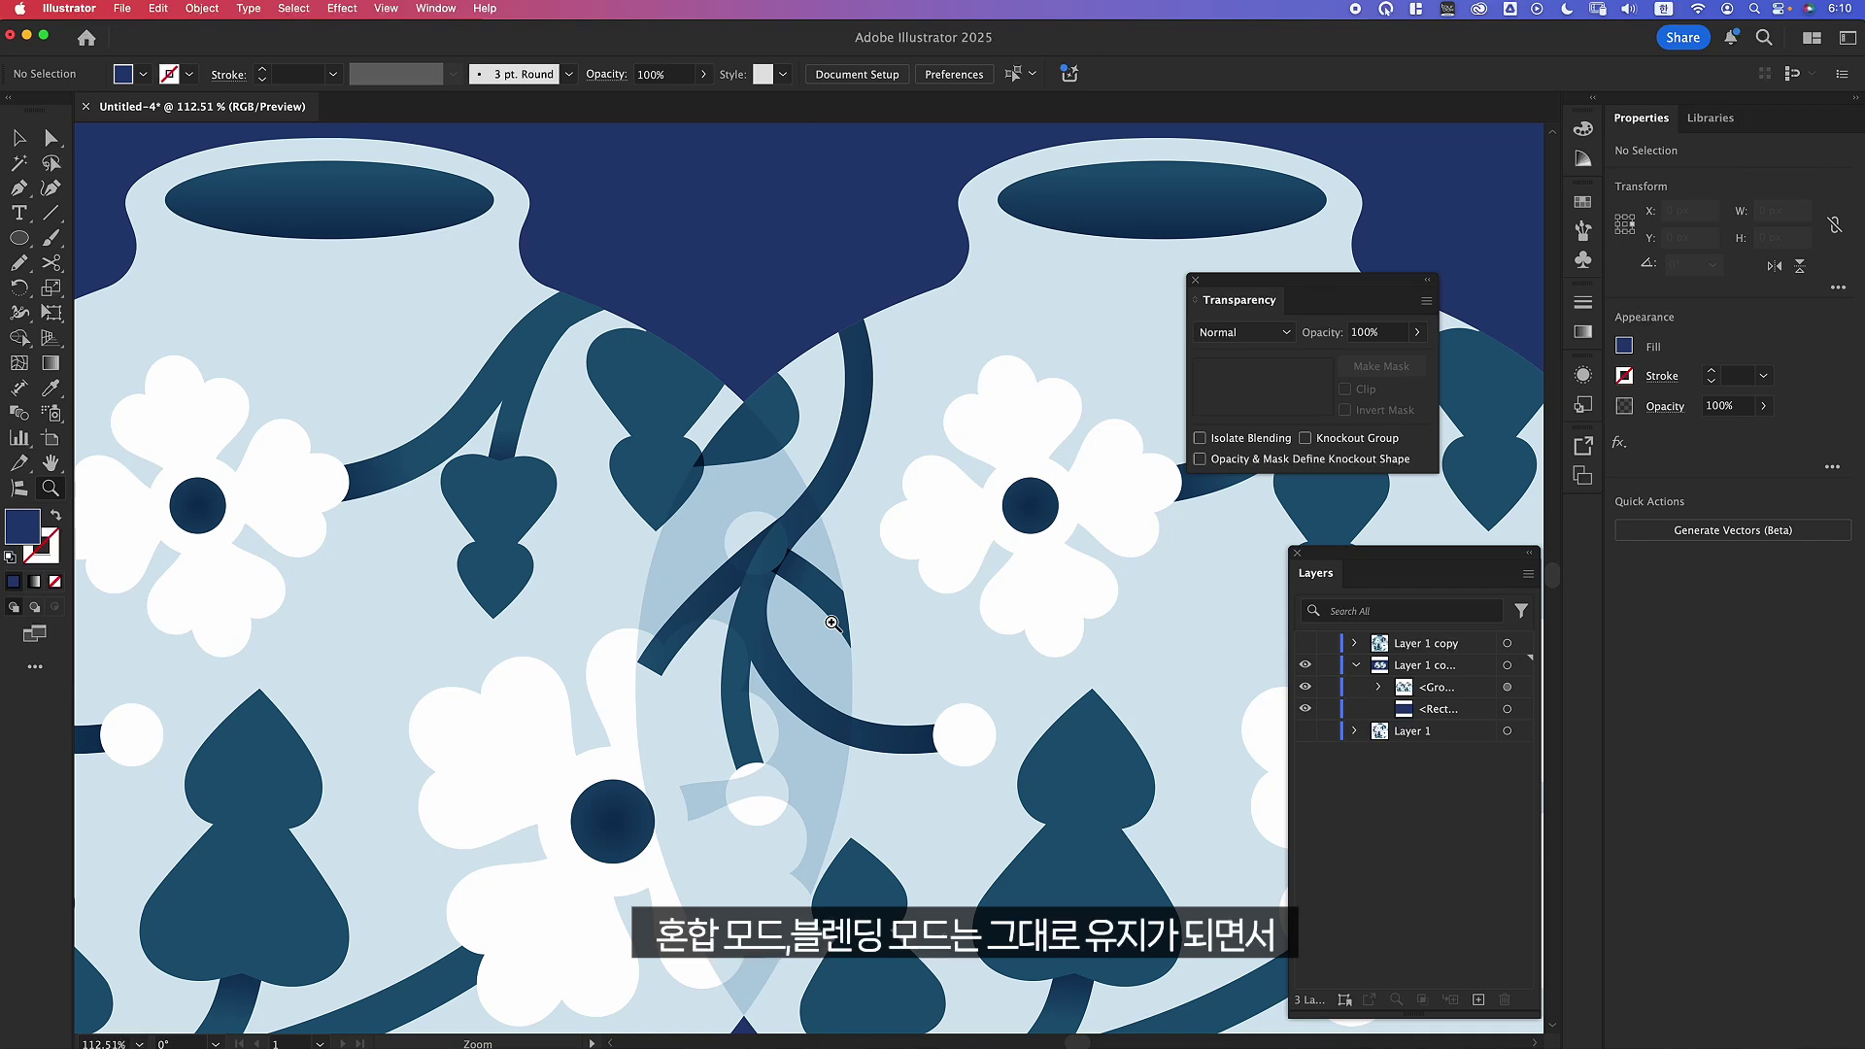
Reselect the vase group to check the group's own blending mode and its overlap area.
key("super+0")
key("v")
left_click(936, 637)
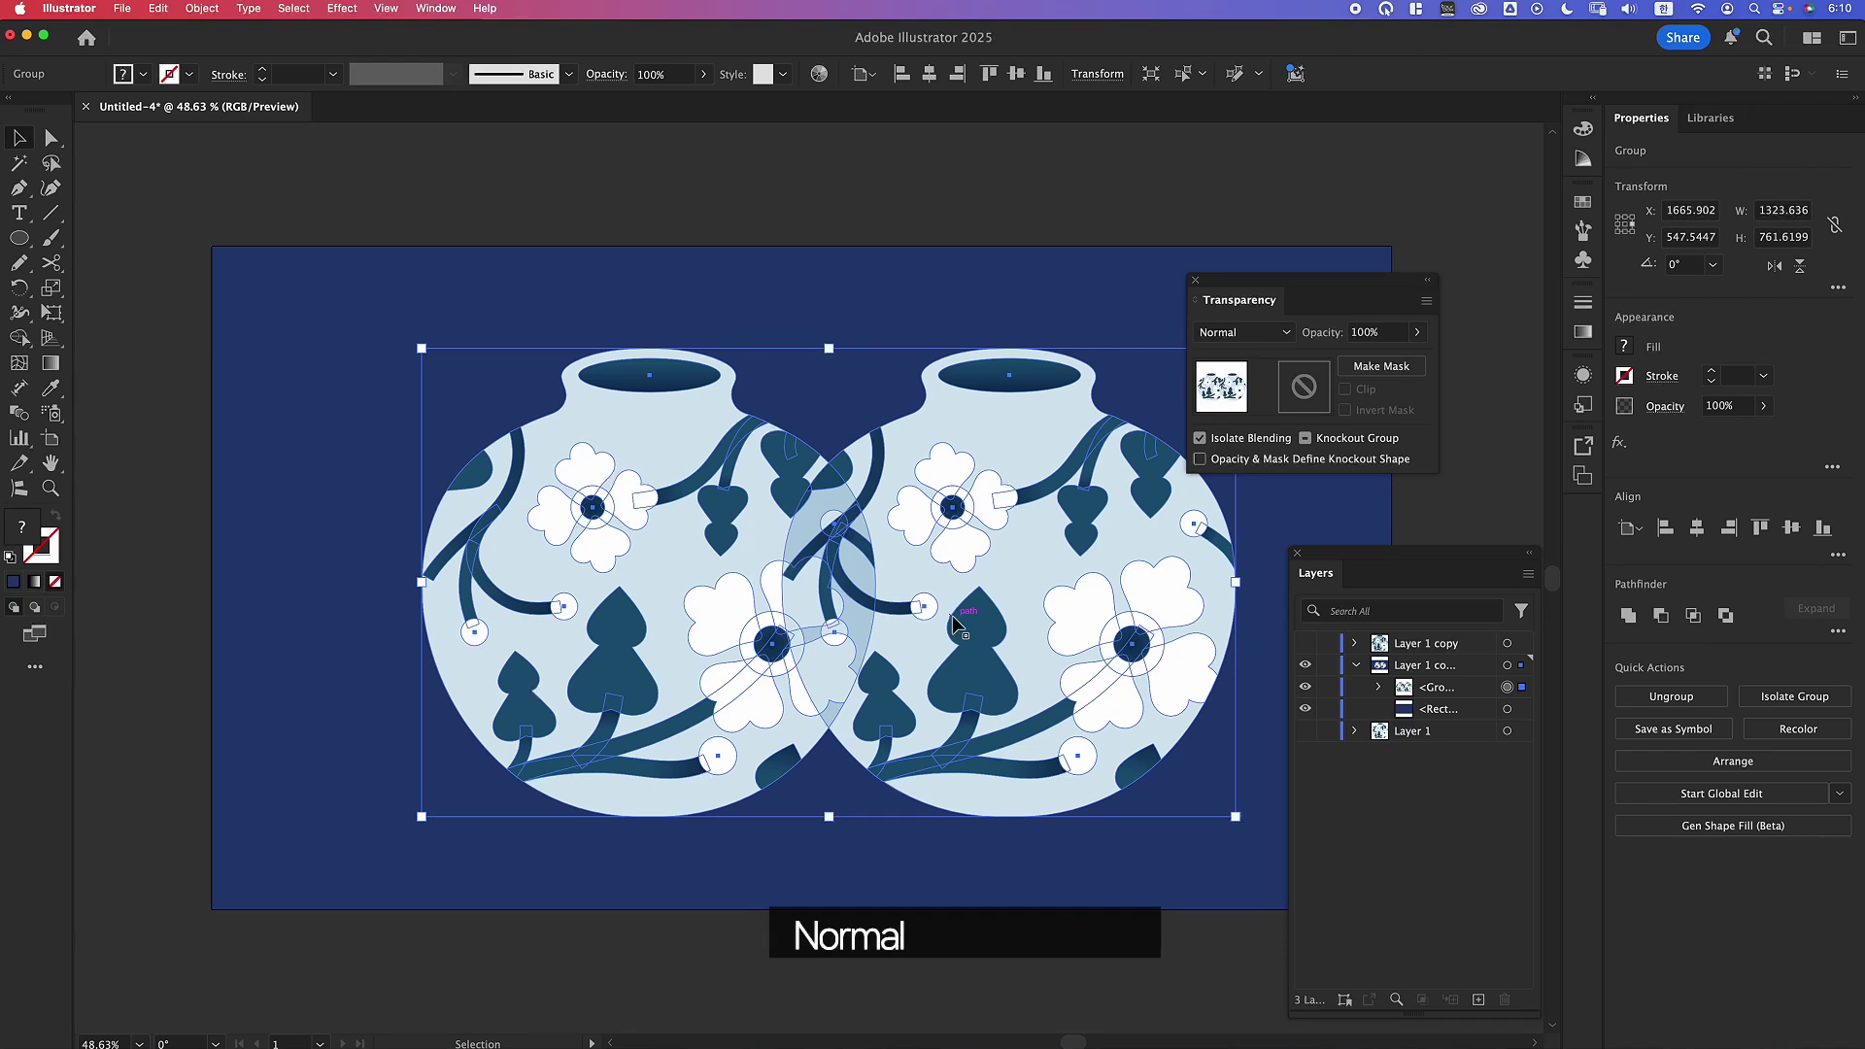
key("z")
left_click_drag(971, 521, 895, 554)
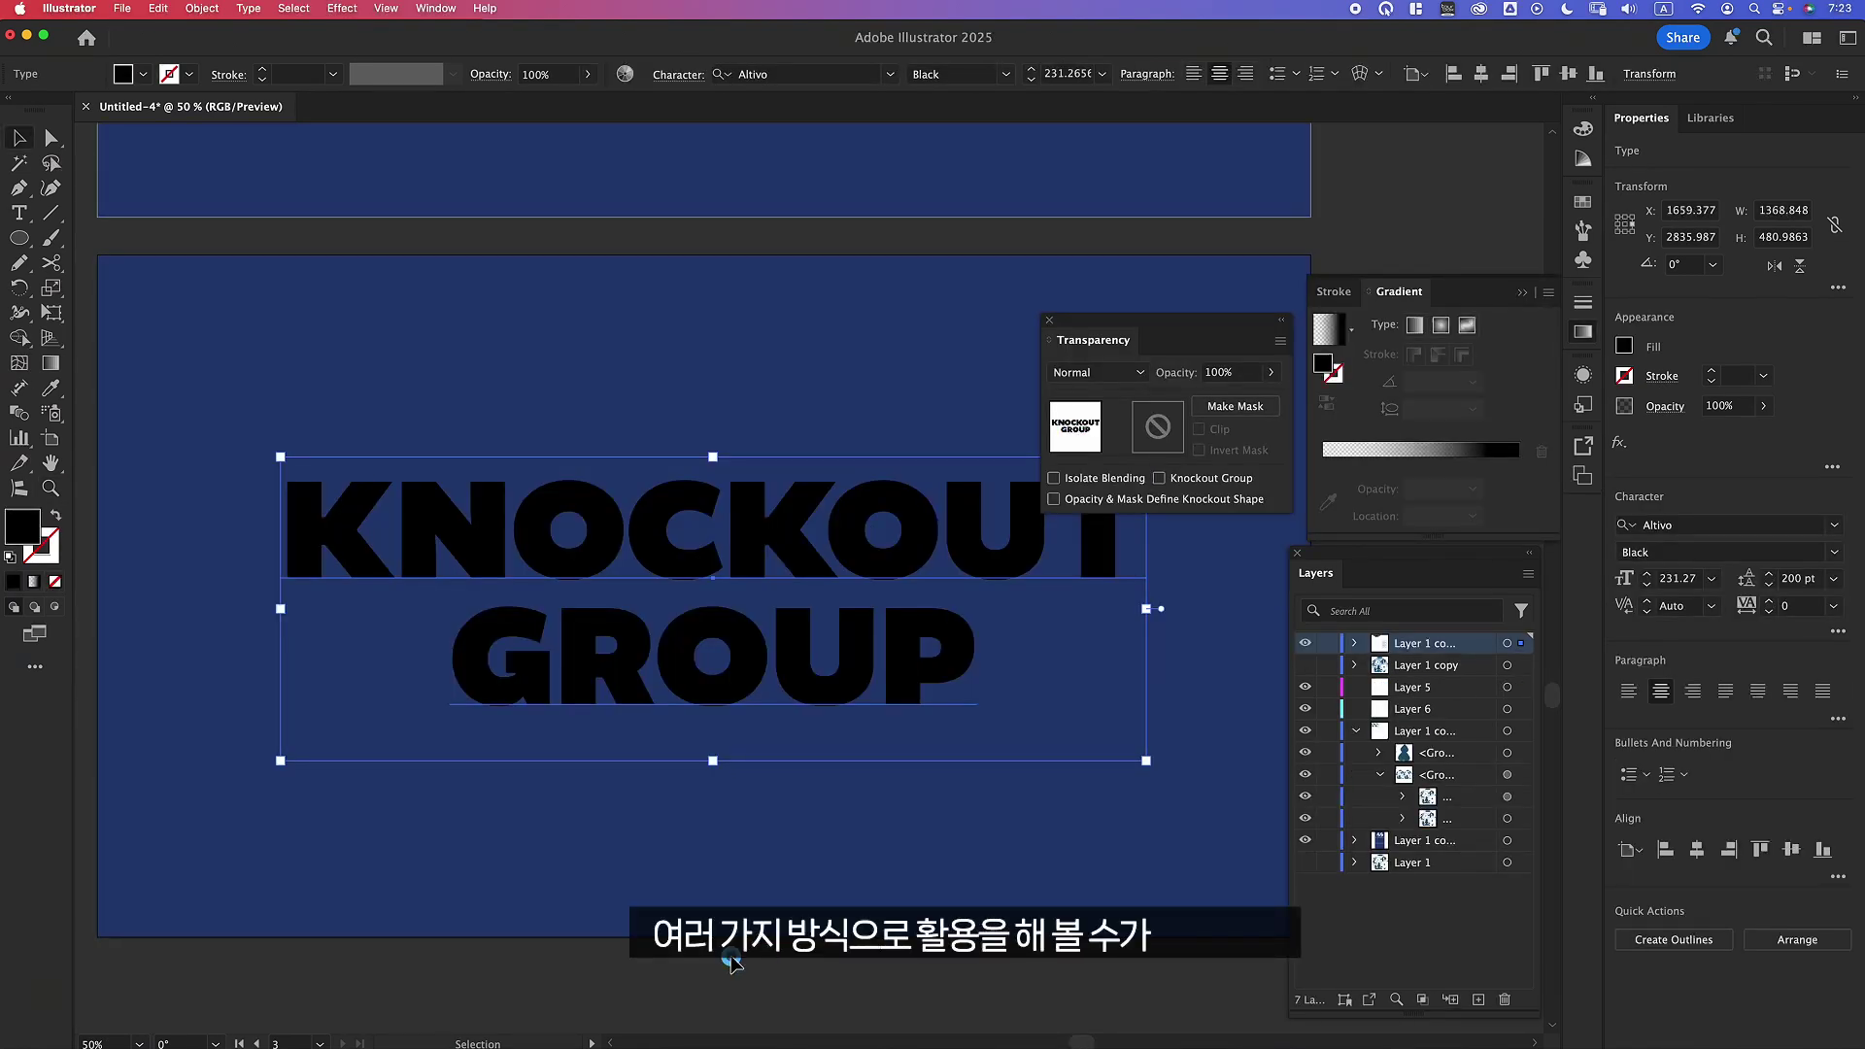
Select characters inside the KNOCKOUT GROUP text to check that it is editable, and leave text editing.
scroll(900, 647, "right", 2)
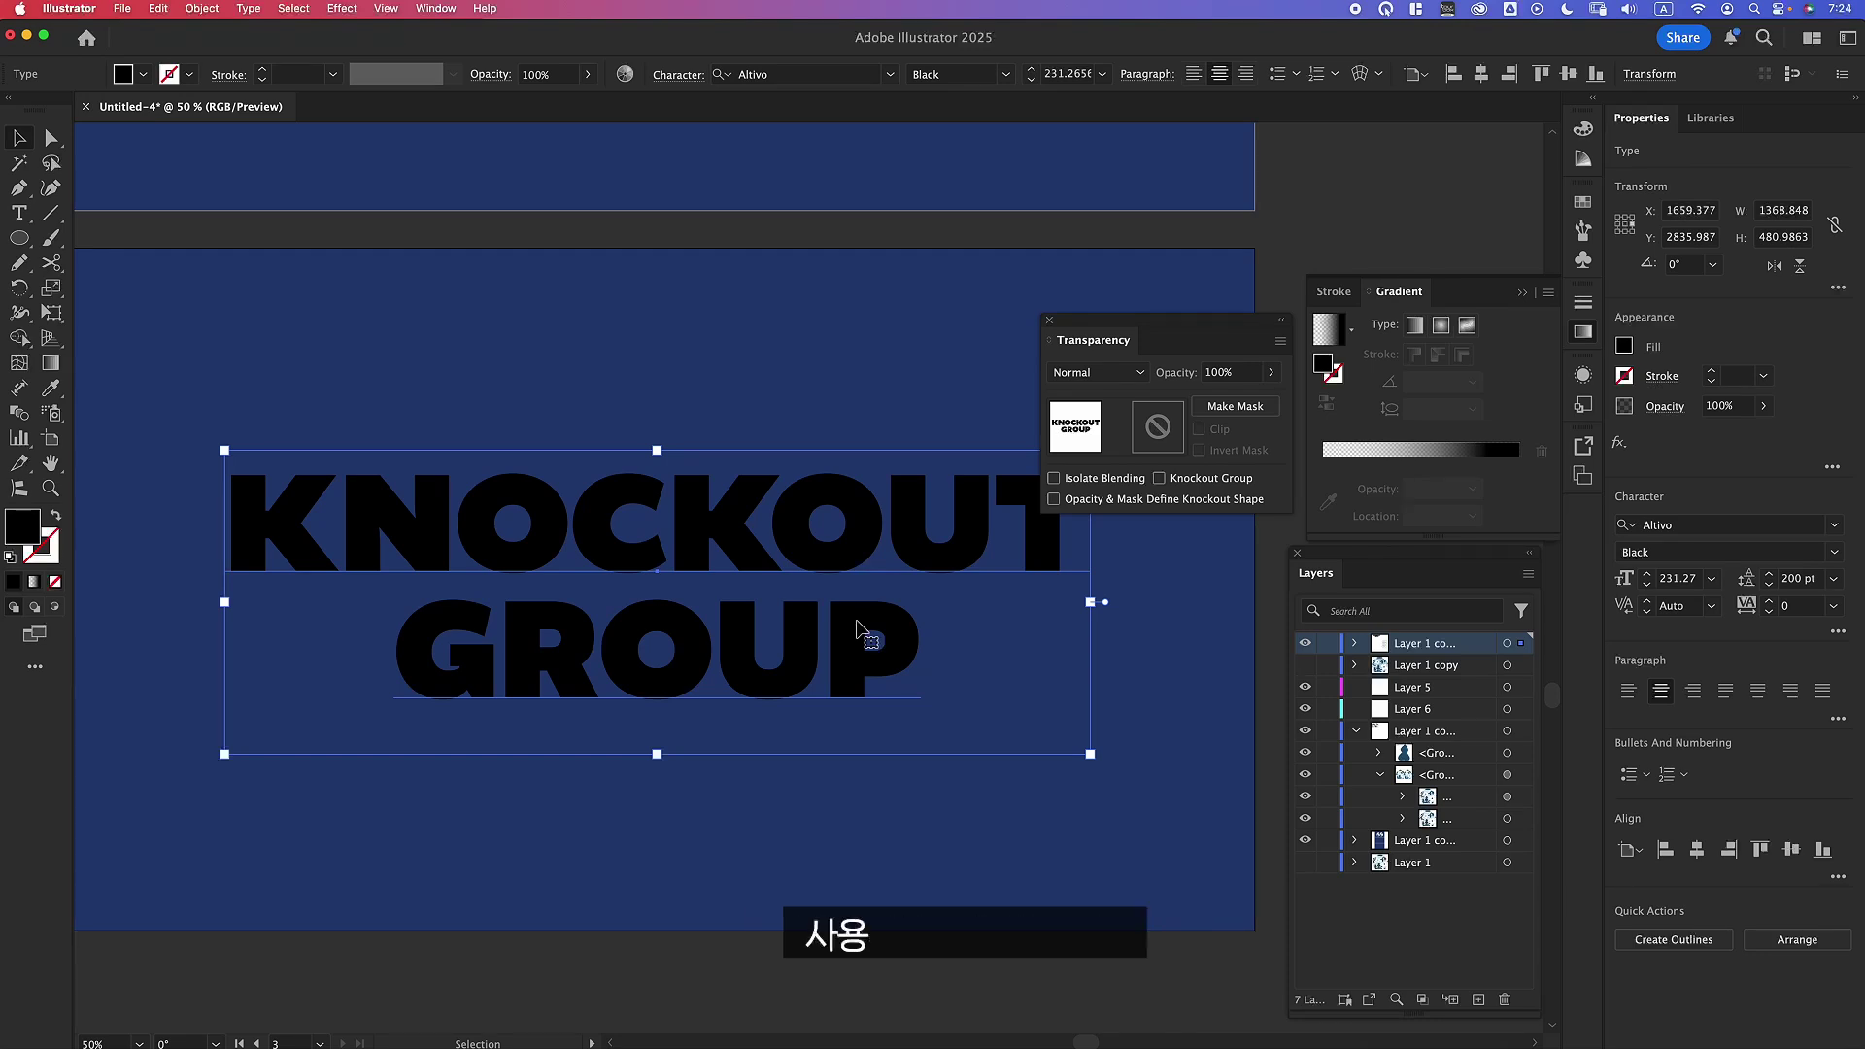
left_click(1240, 405)
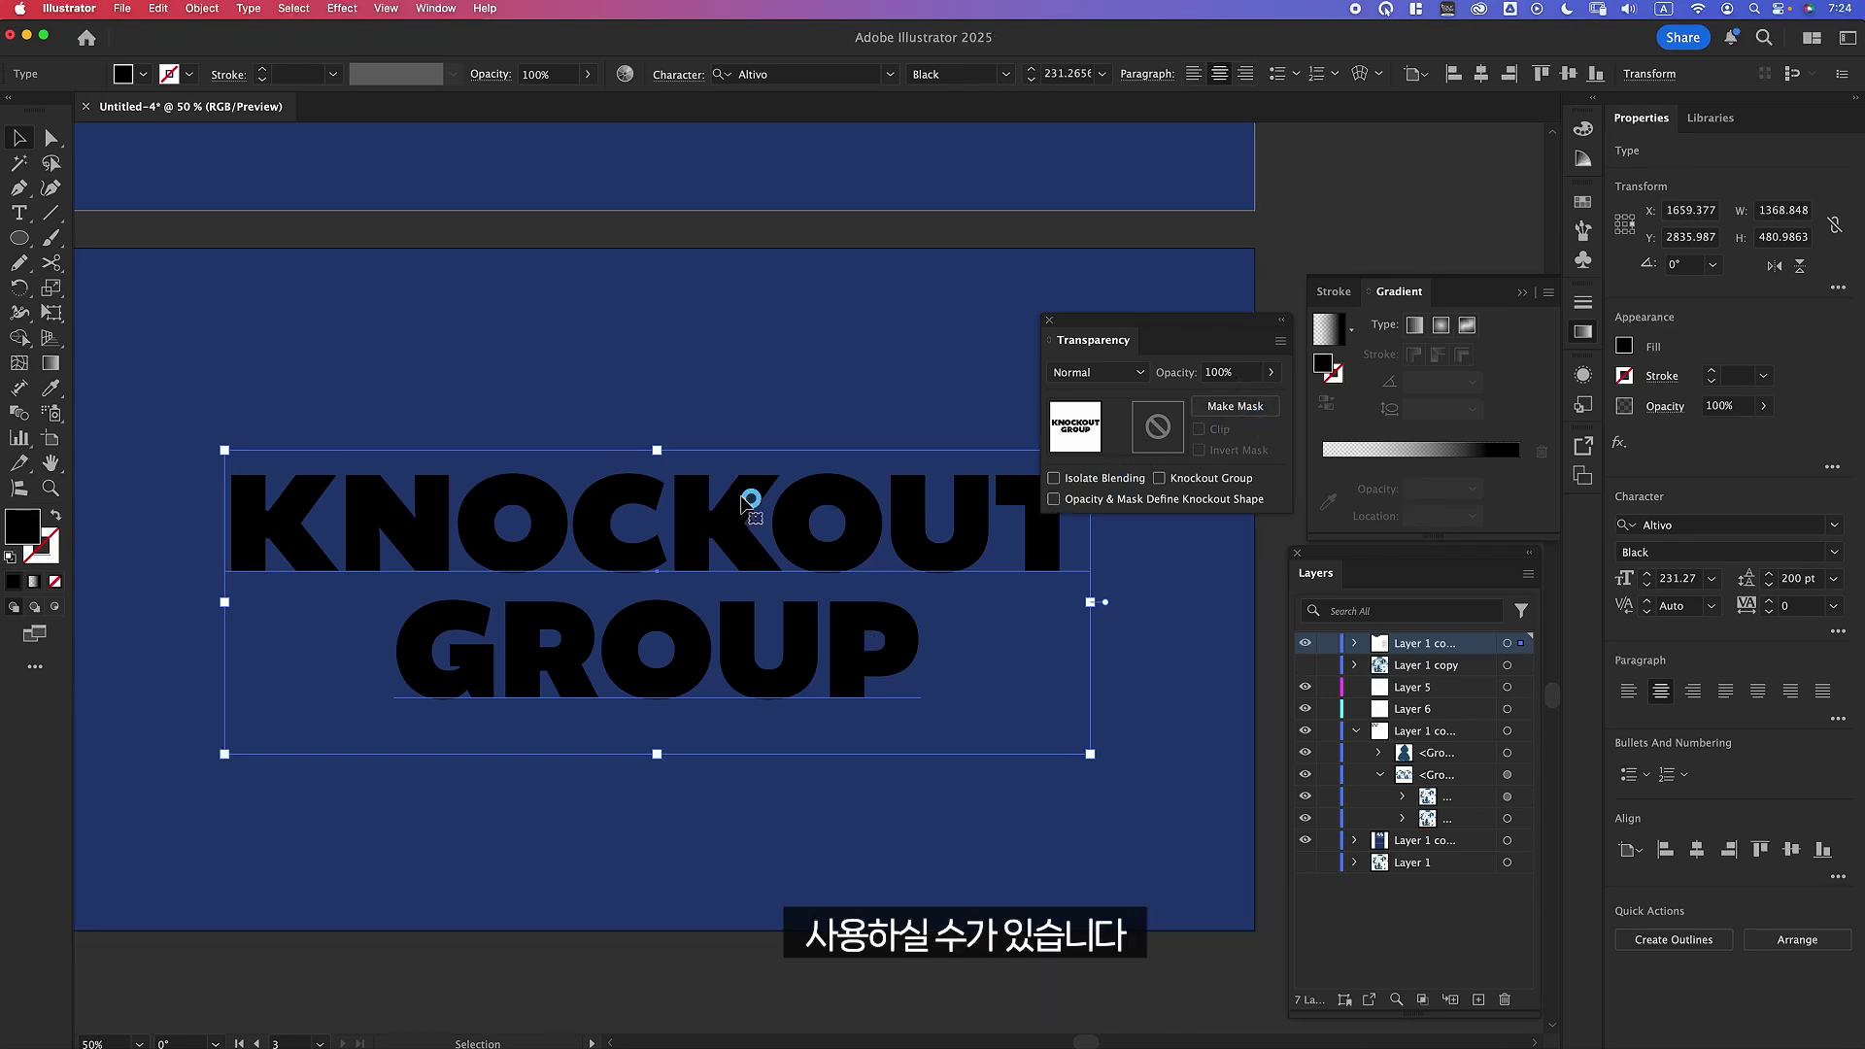
double_click(441, 528)
left_click_drag(340, 530, 886, 534)
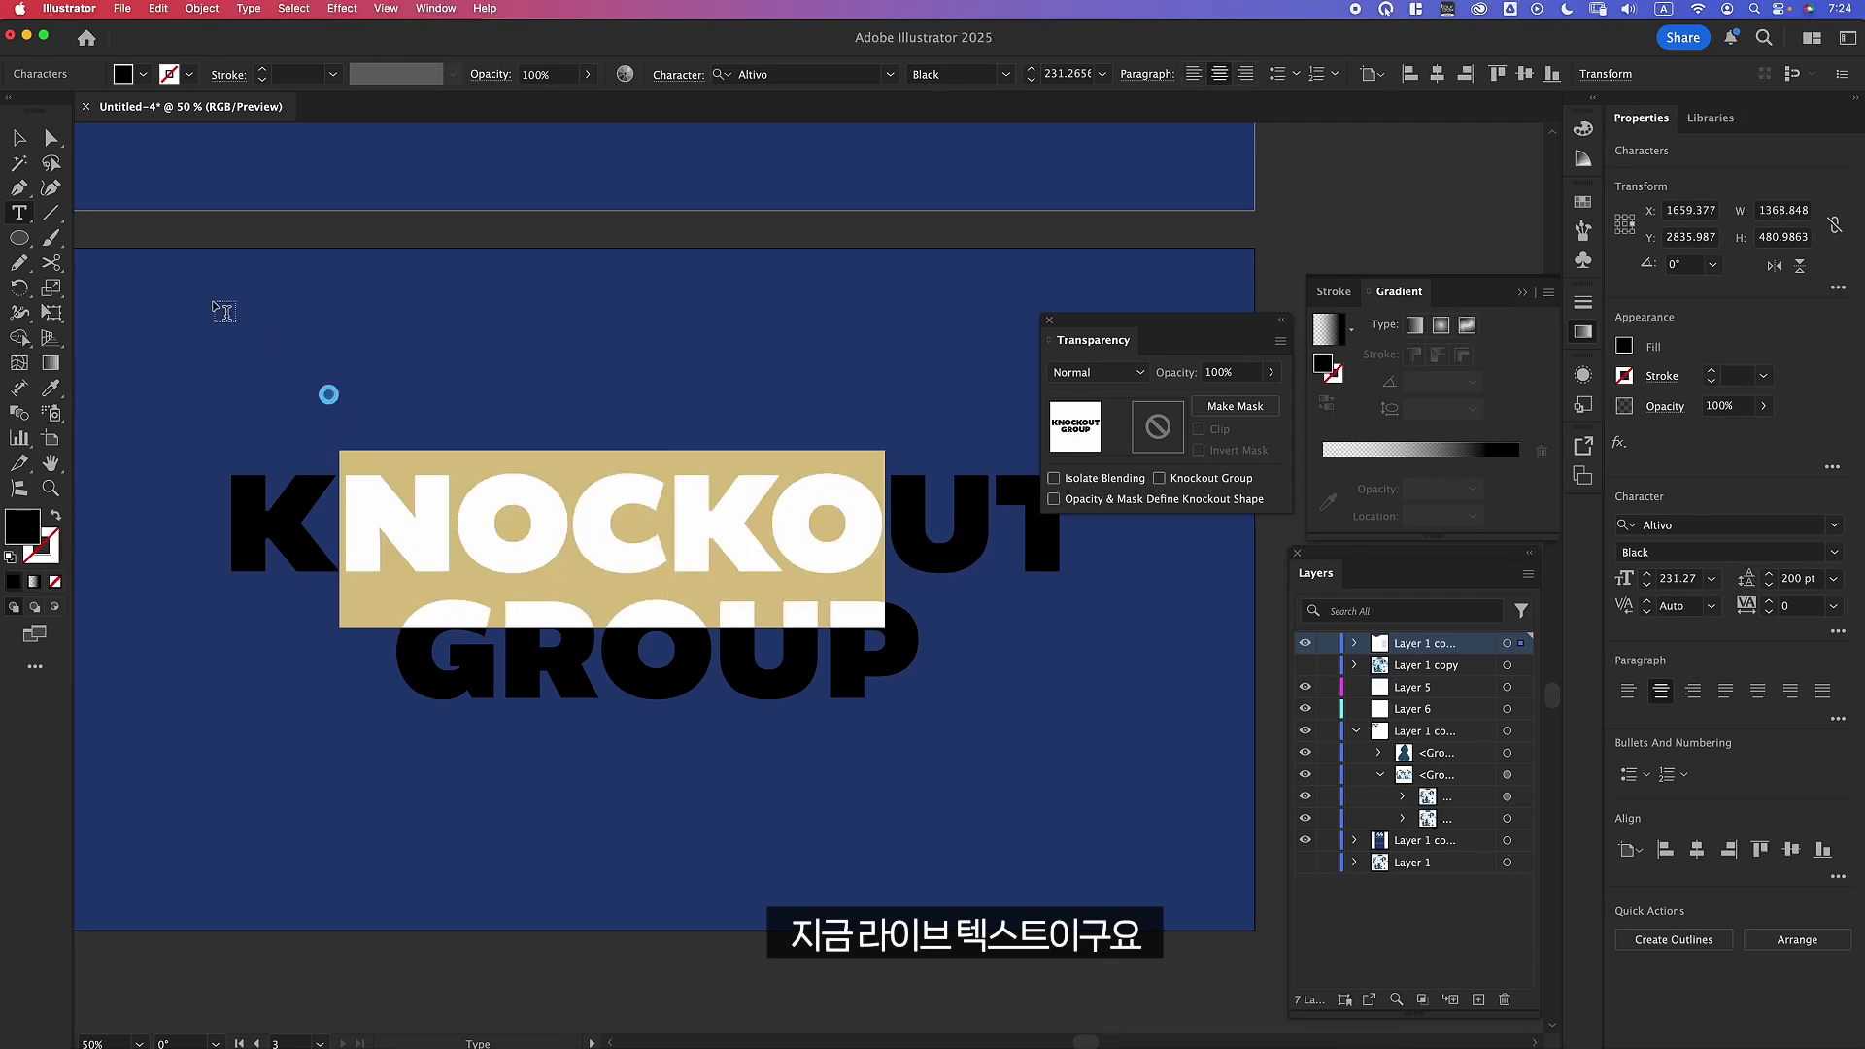
key("Escape")
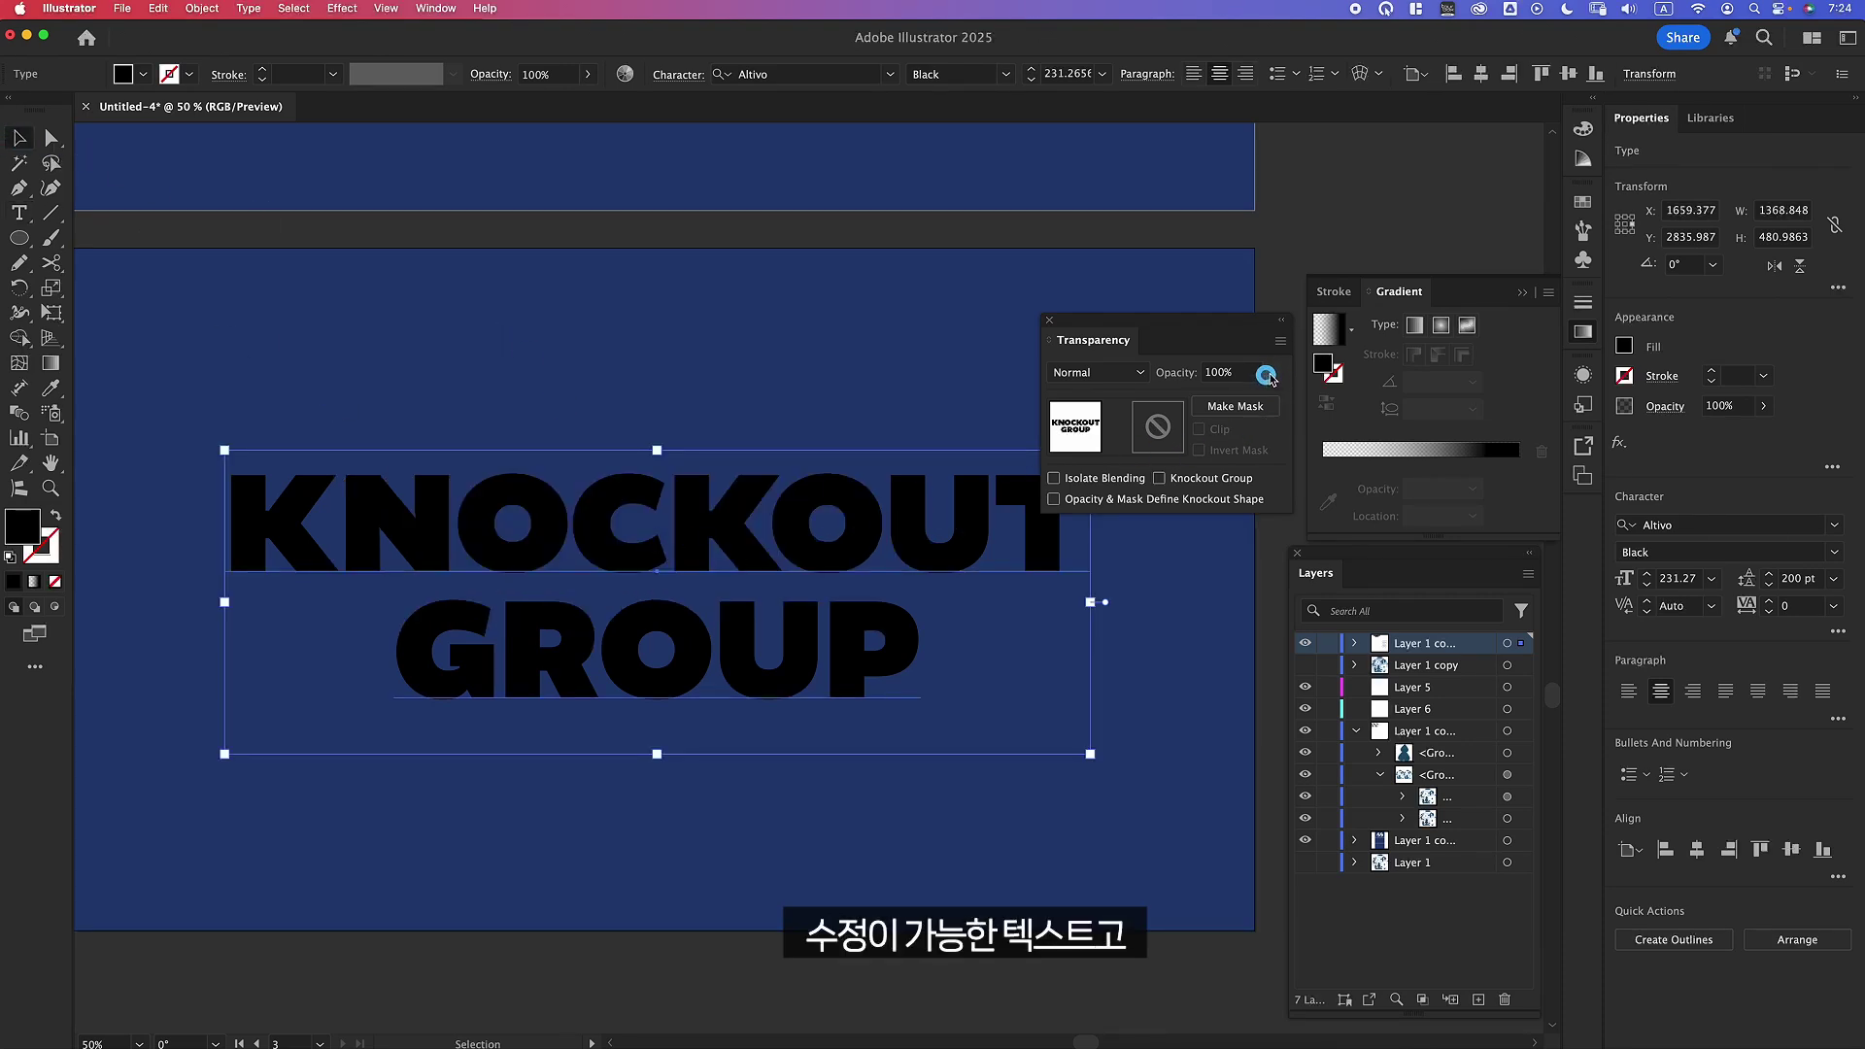
Set the opacity of the KNOCKOUT GROUP text to 0%.
left_click(1274, 374)
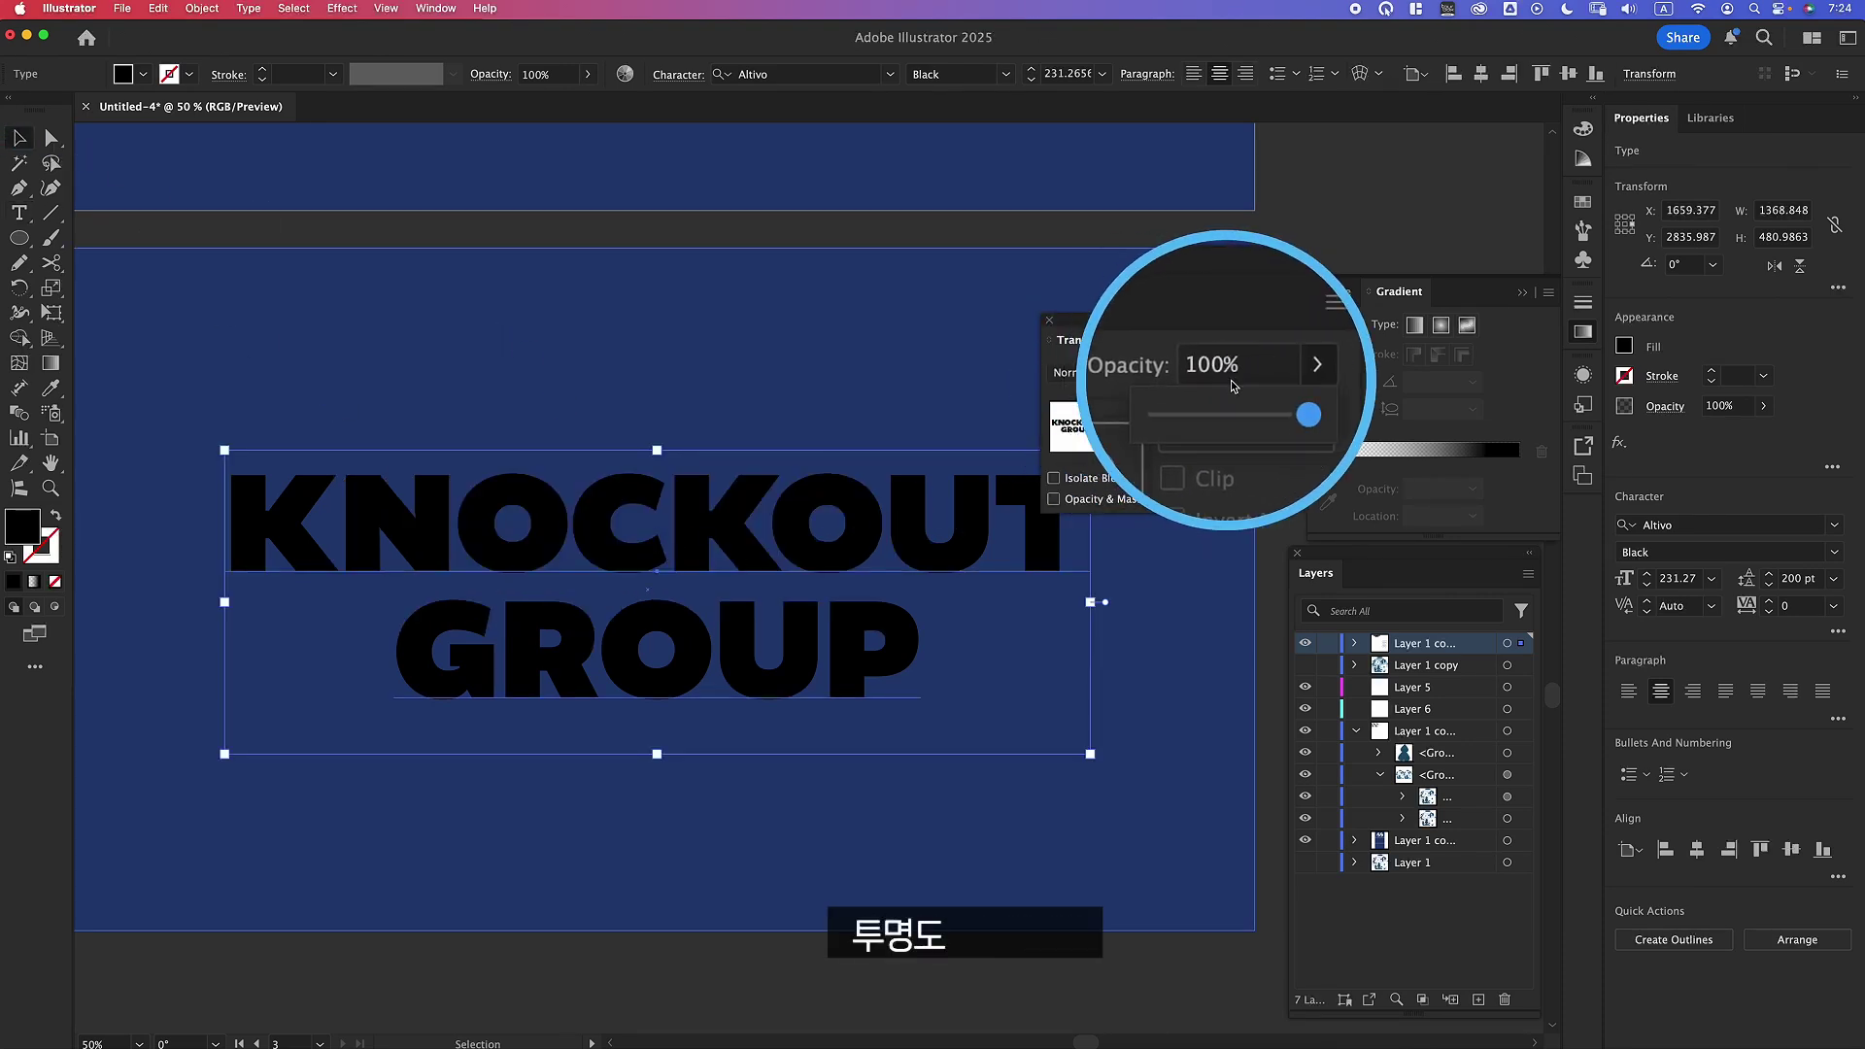
left_click_drag(1258, 403, 1190, 398)
left_click(769, 571)
Group the KNOCKOUT GROUP text with the navy rectangle behind it, and turn on Knockout Group for the result.
left_click_drag(881, 952, 437, 420)
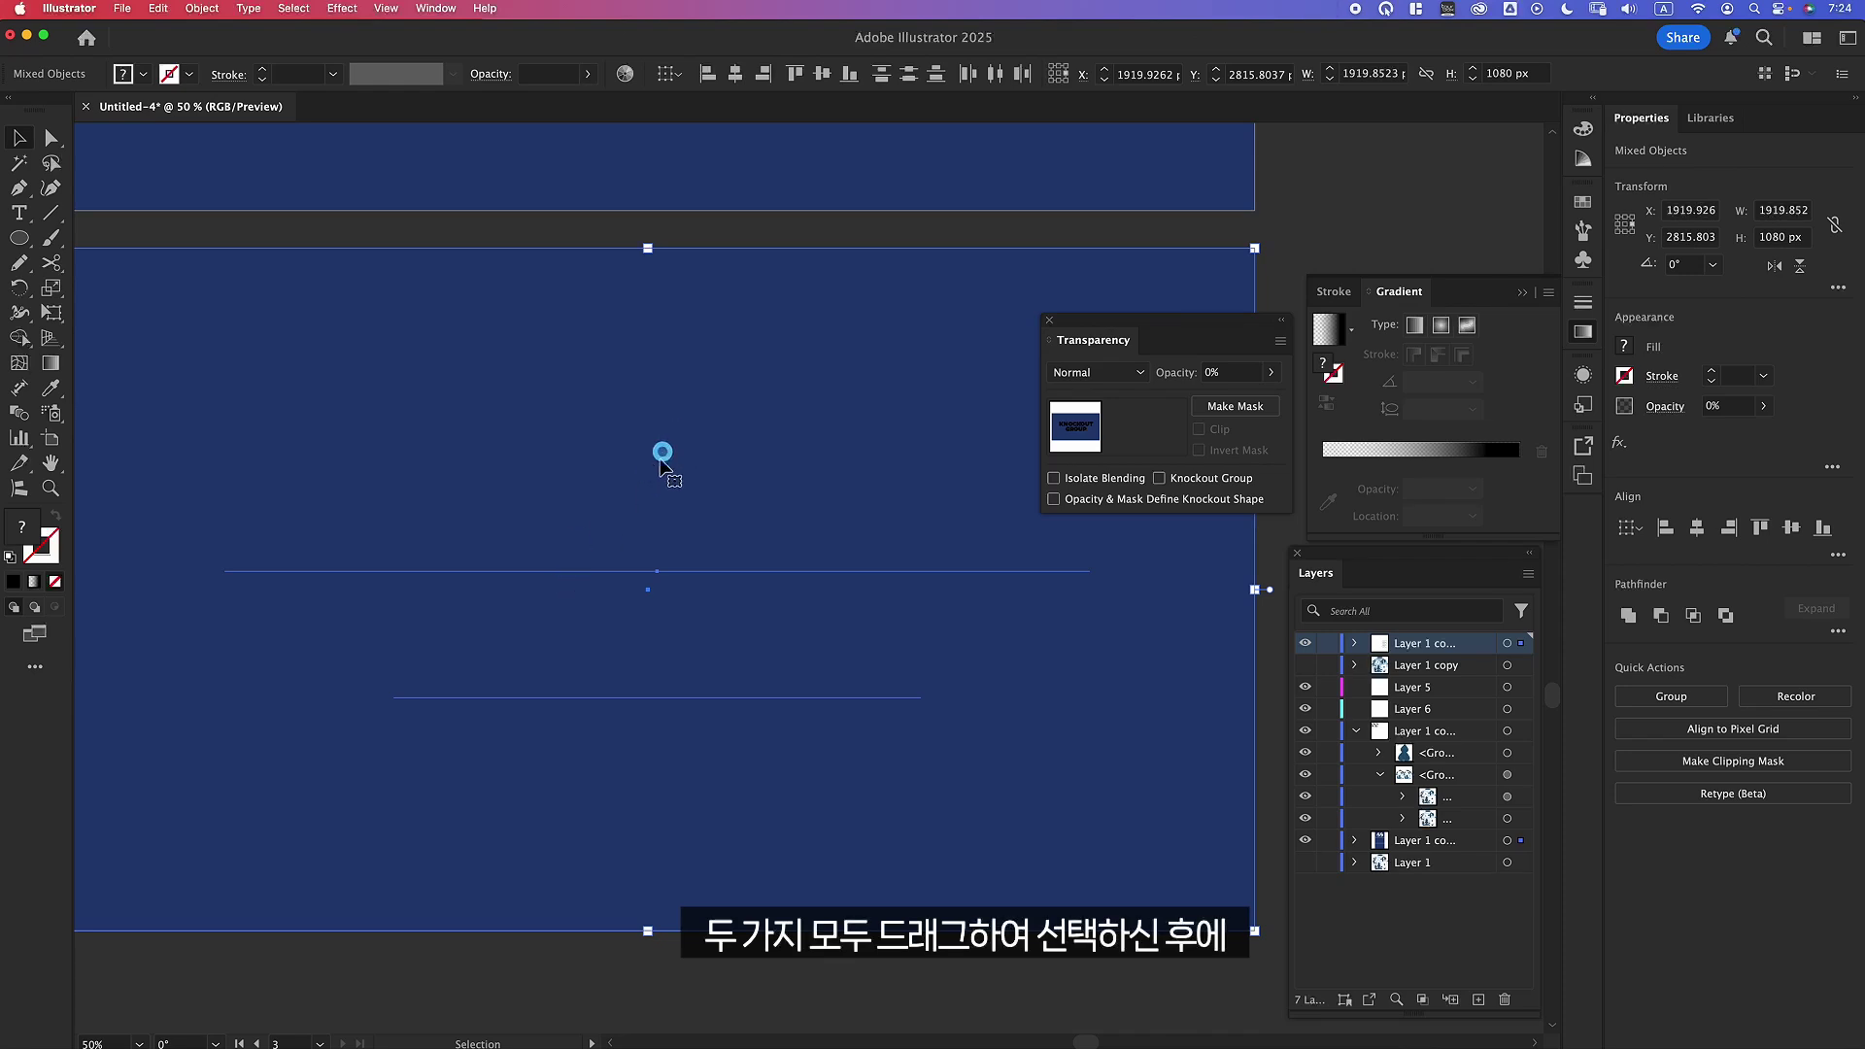
right_click(638, 494)
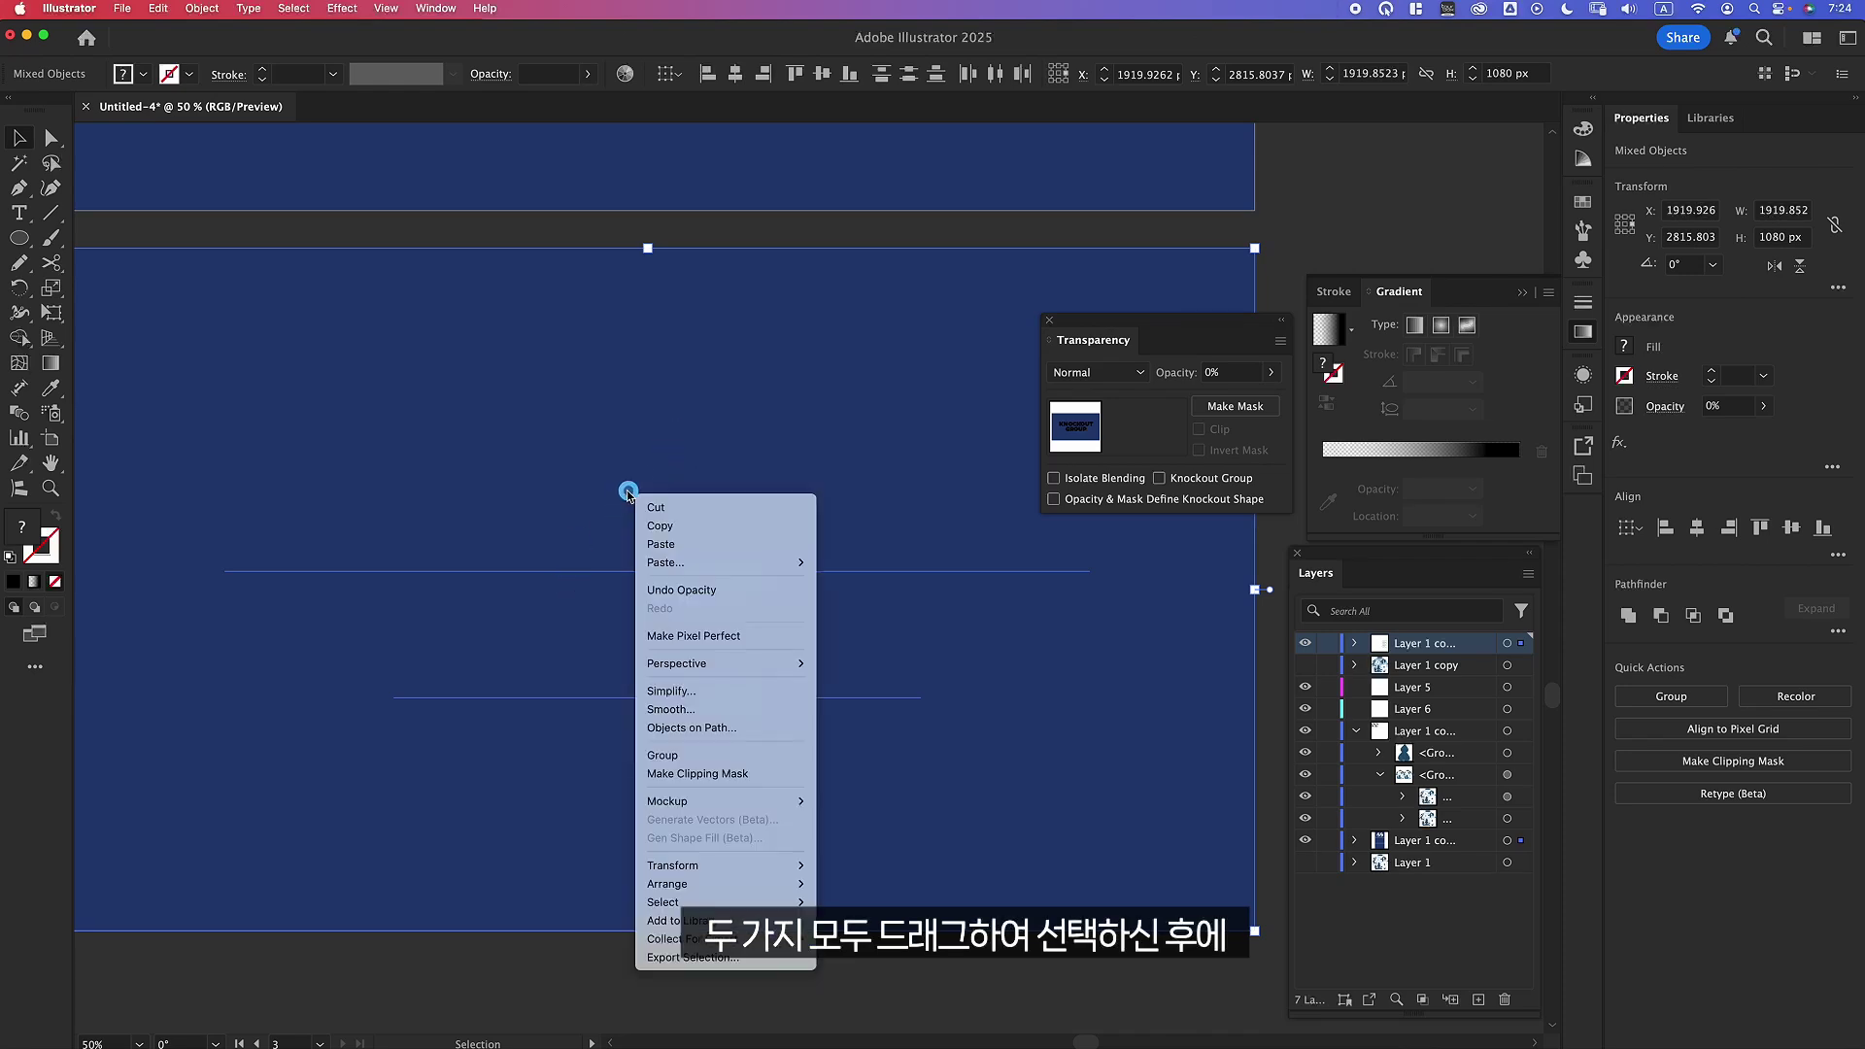
left_click(699, 756)
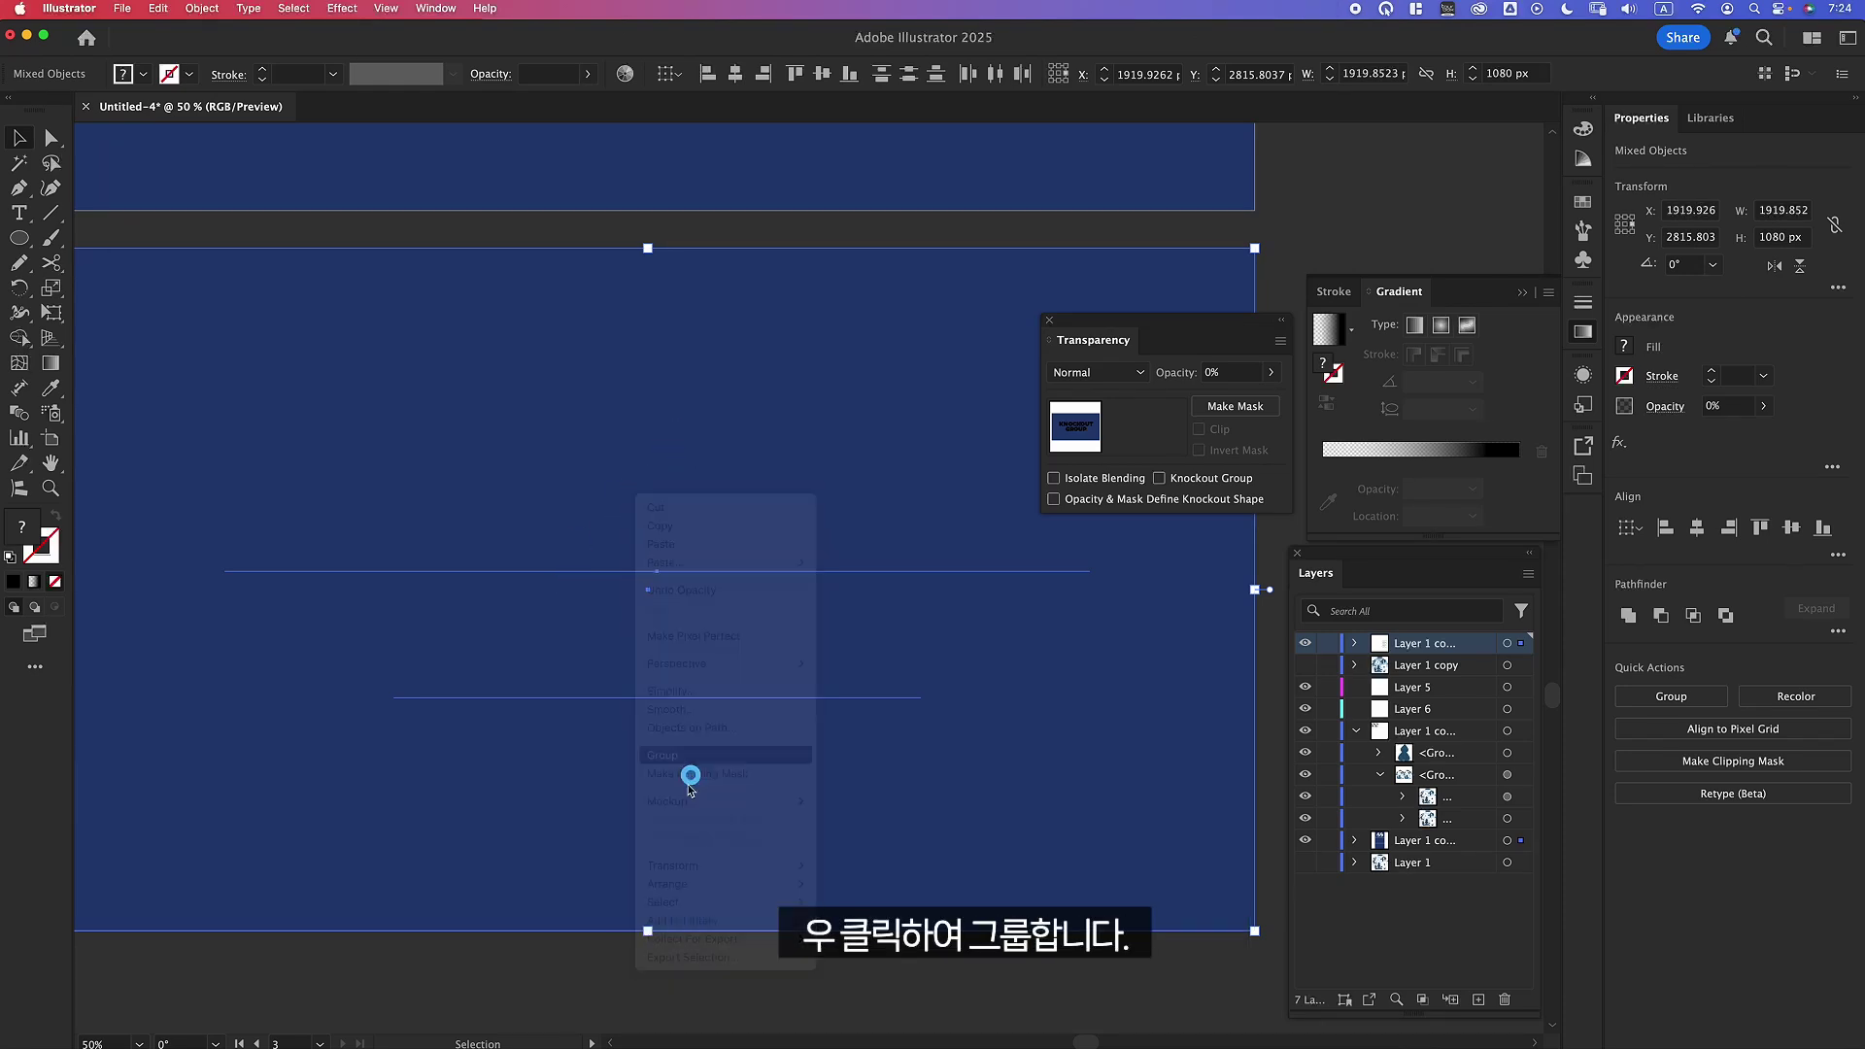
left_click(1158, 478)
left_click(541, 983)
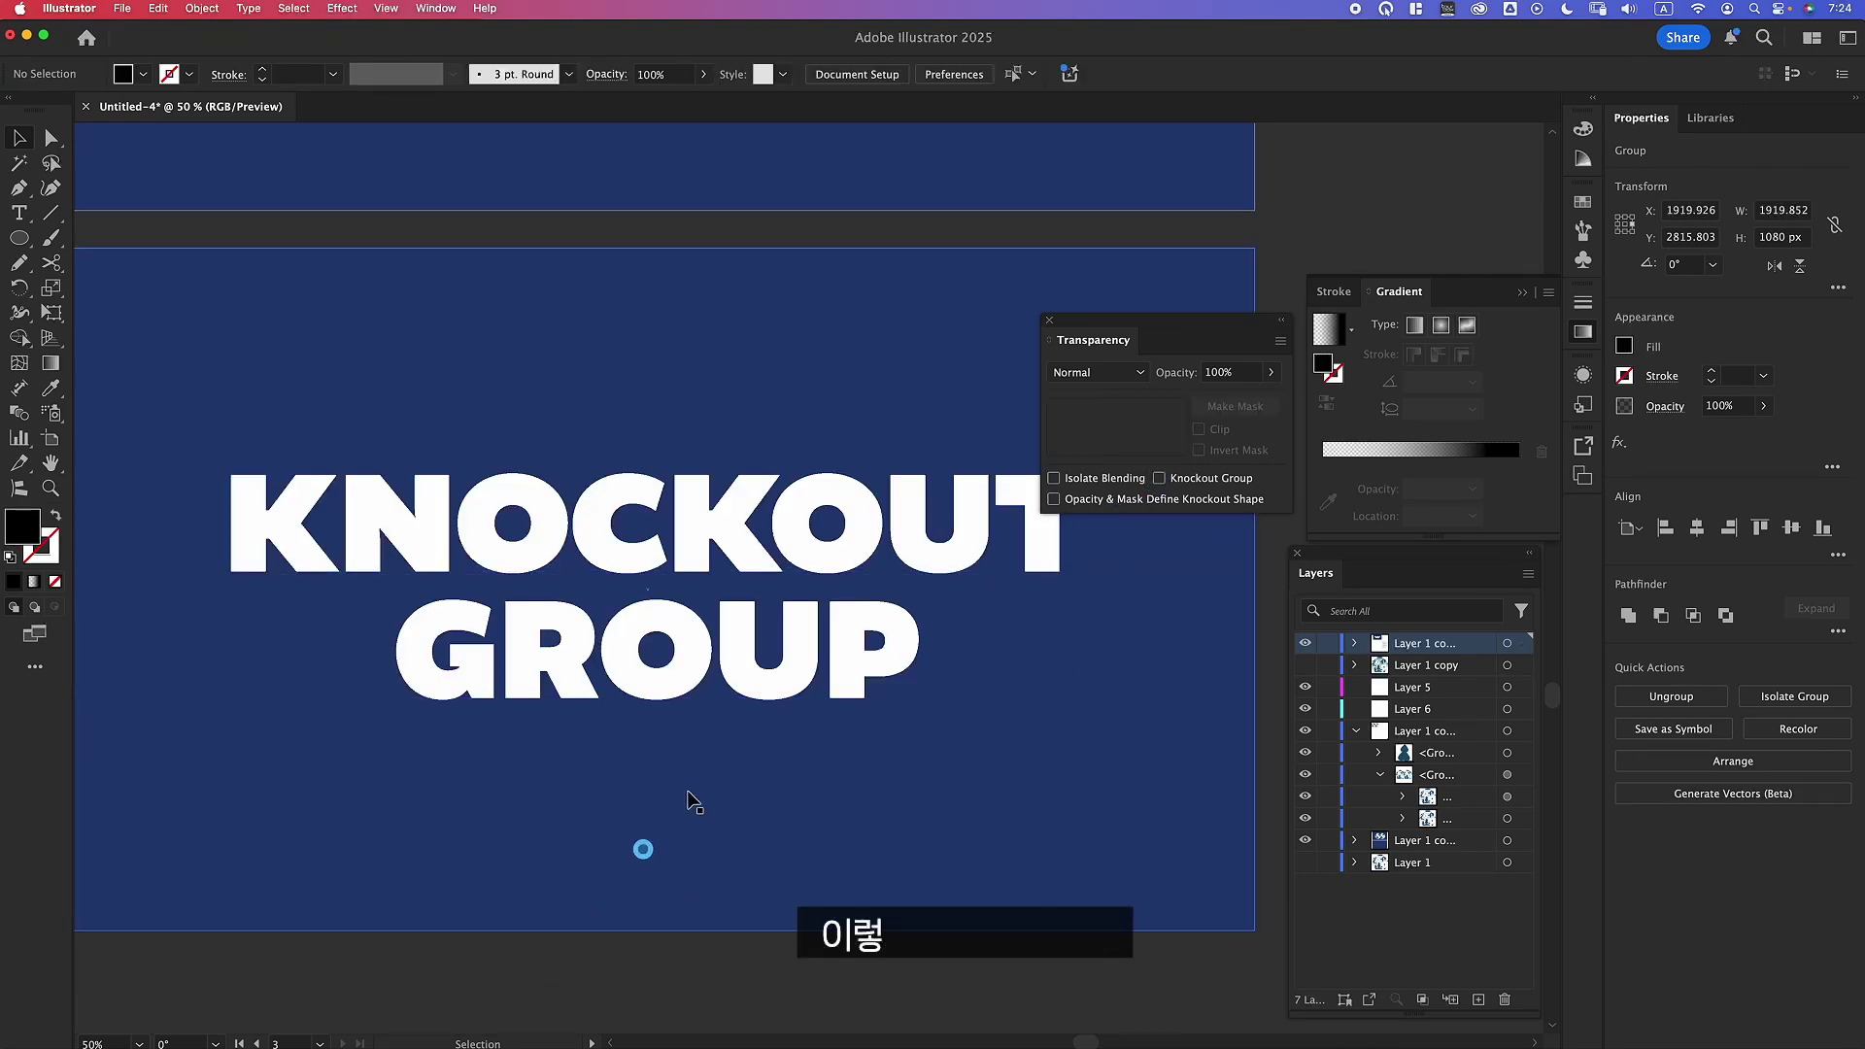
Place copies of the light-blue circle under the T and the first K of KNOCKOUT within the knocked-out lettering.
key("z")
left_click_drag(803, 540, 544, 641)
key("v")
key("z")
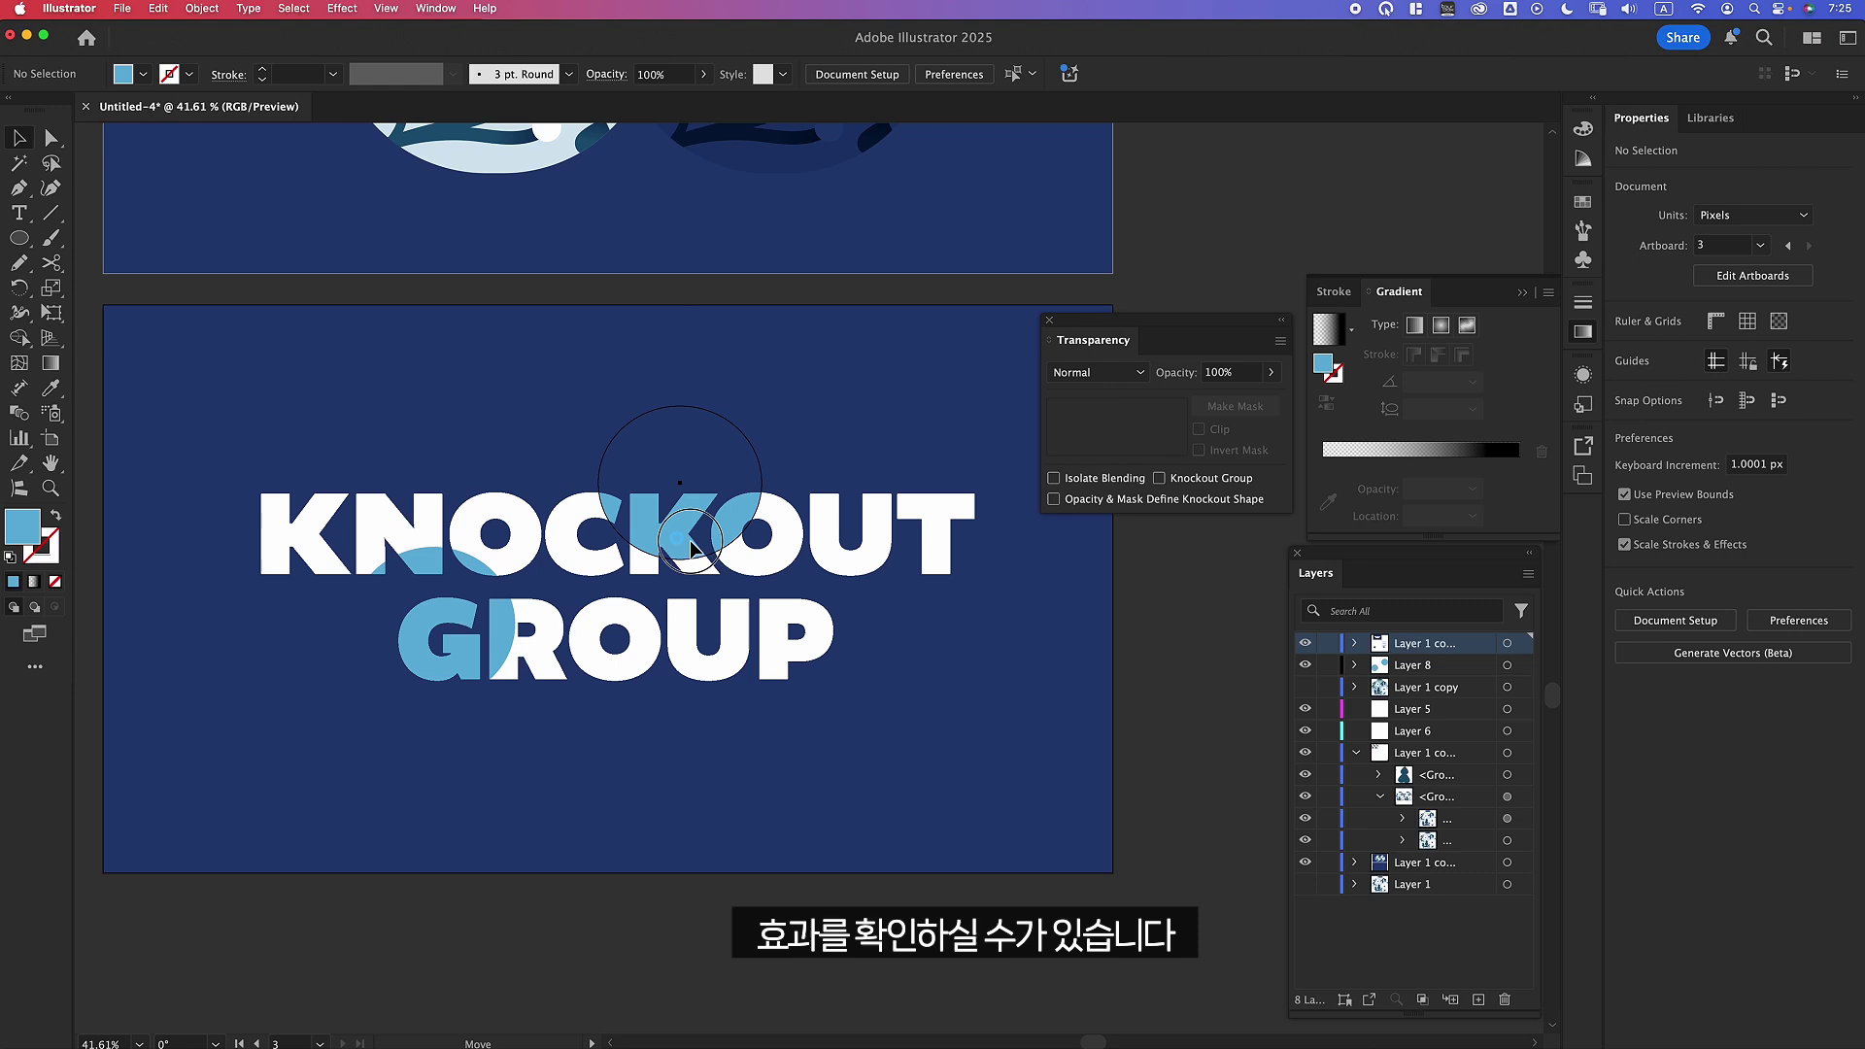
left_click_drag(691, 548, 947, 473)
left_click_drag(825, 496, 272, 484)
left_click(324, 949)
key("super+alt+a")
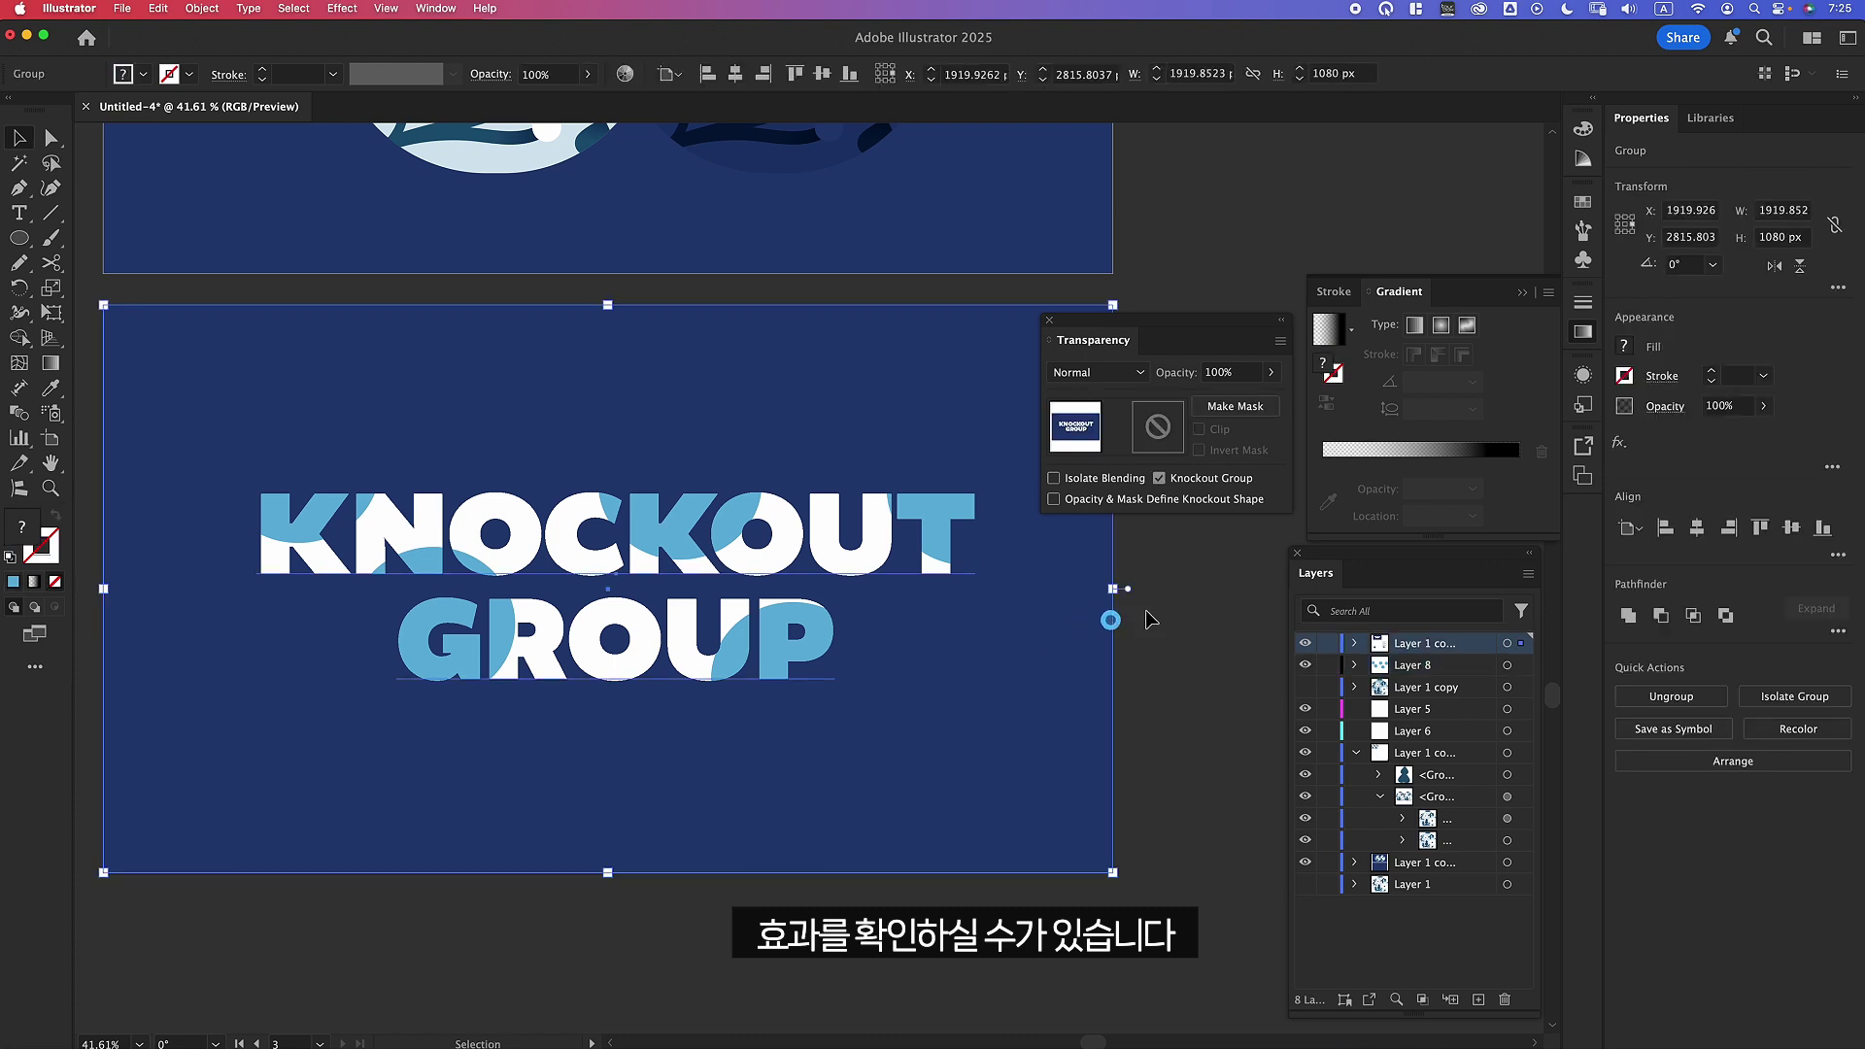
Move the KNOCKOUT GROUP artwork about 495 px down to expose the light-blue circles underneath.
key("shift+super+a")
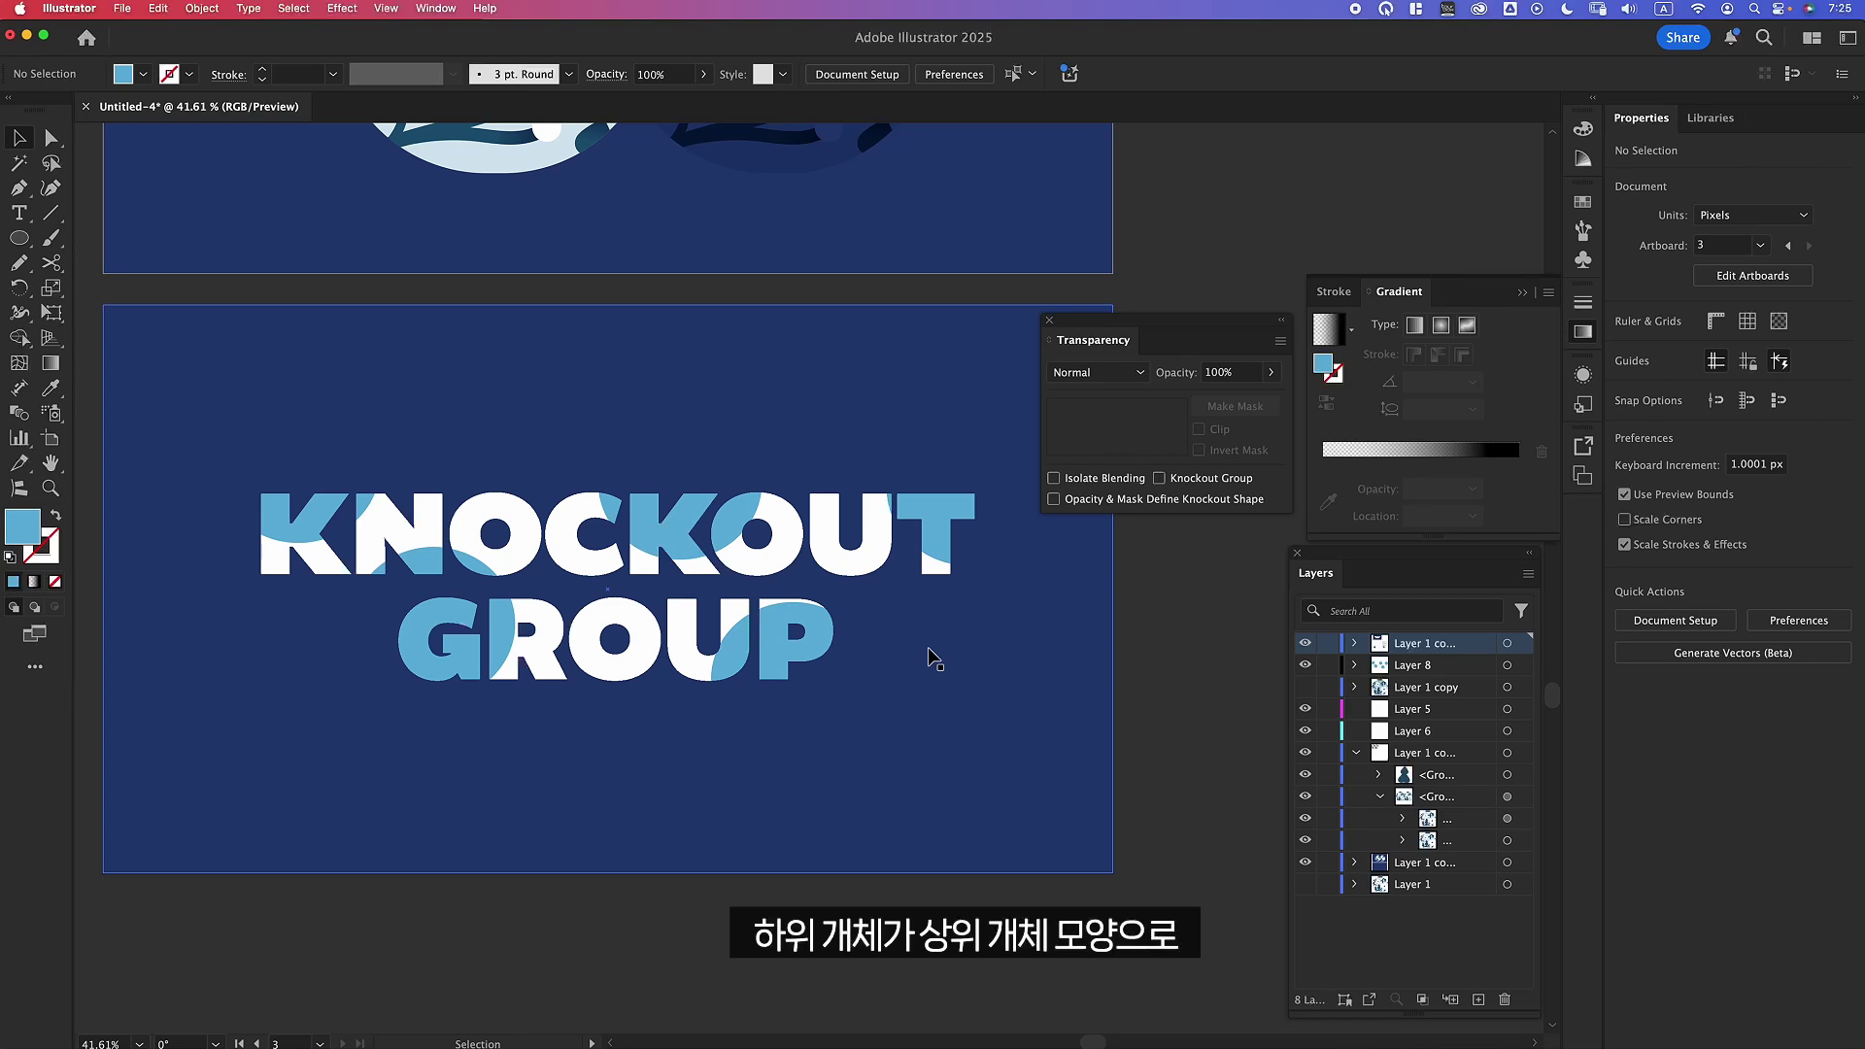
left_click_drag(772, 408, 758, 748)
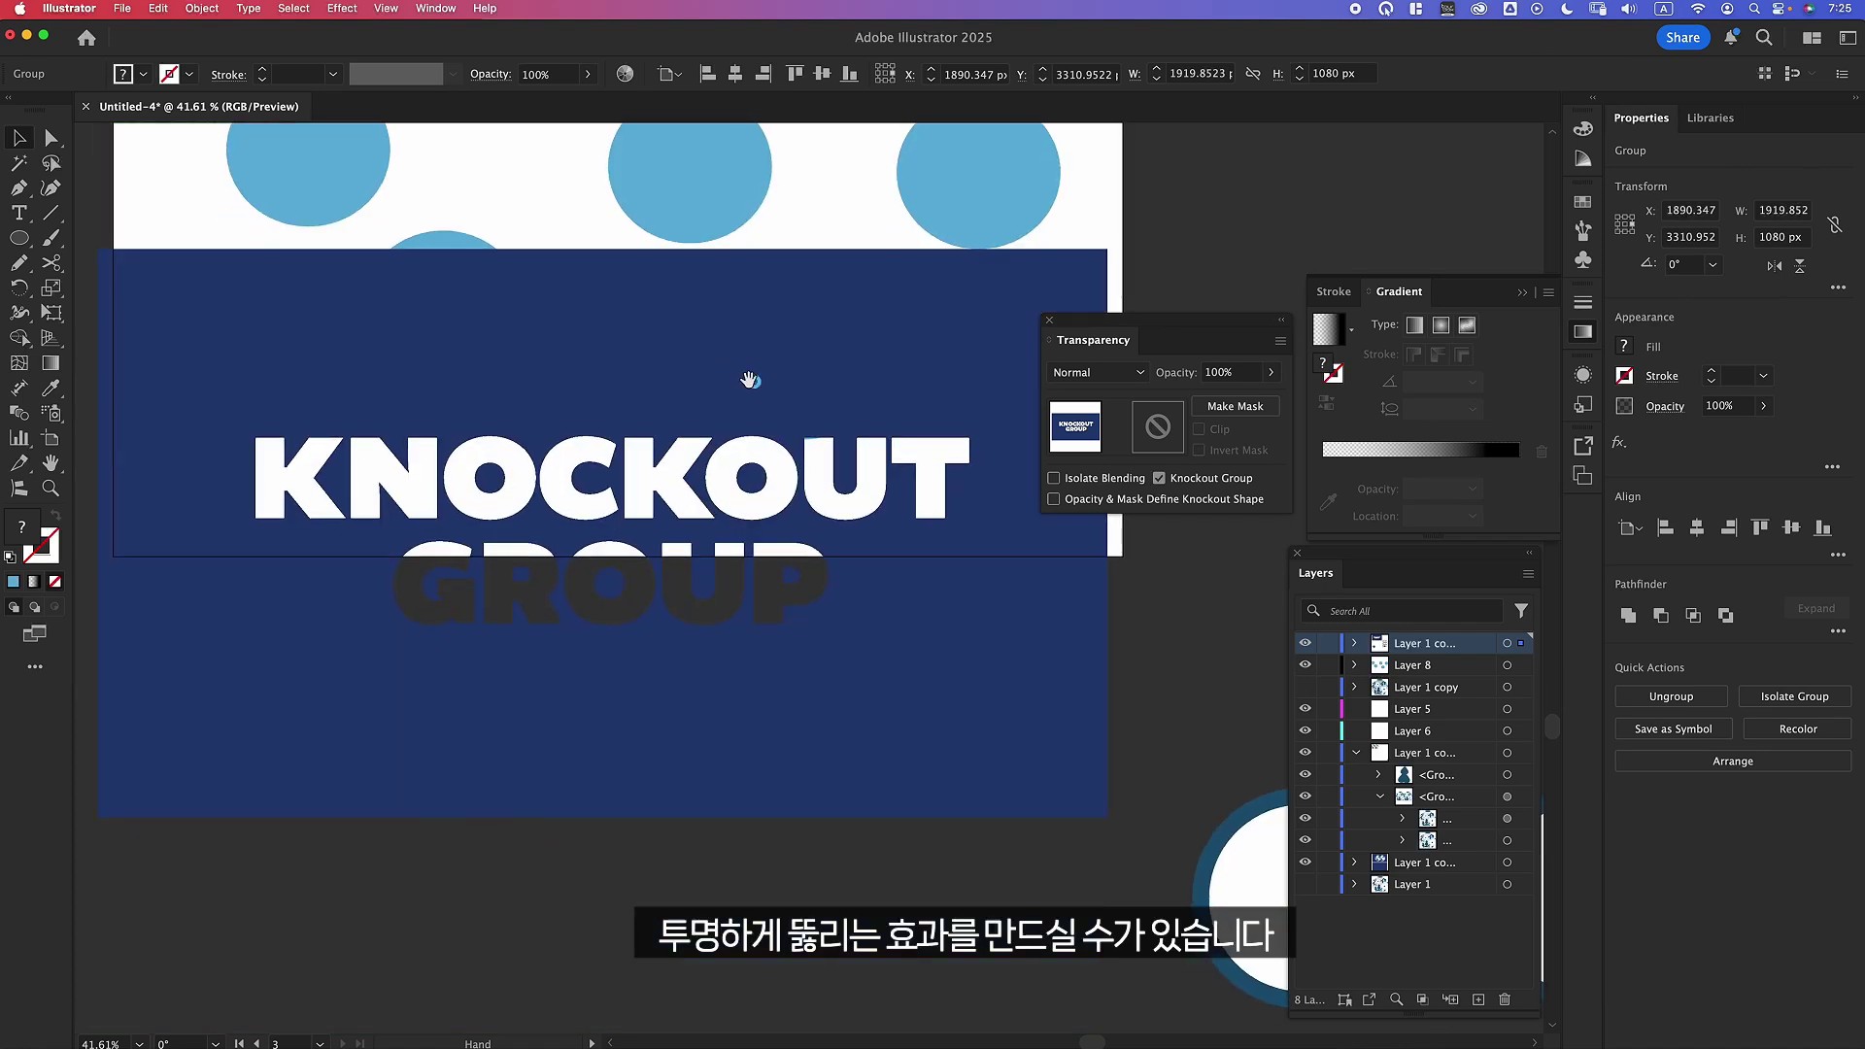
left_click_drag(749, 383, 749, 458)
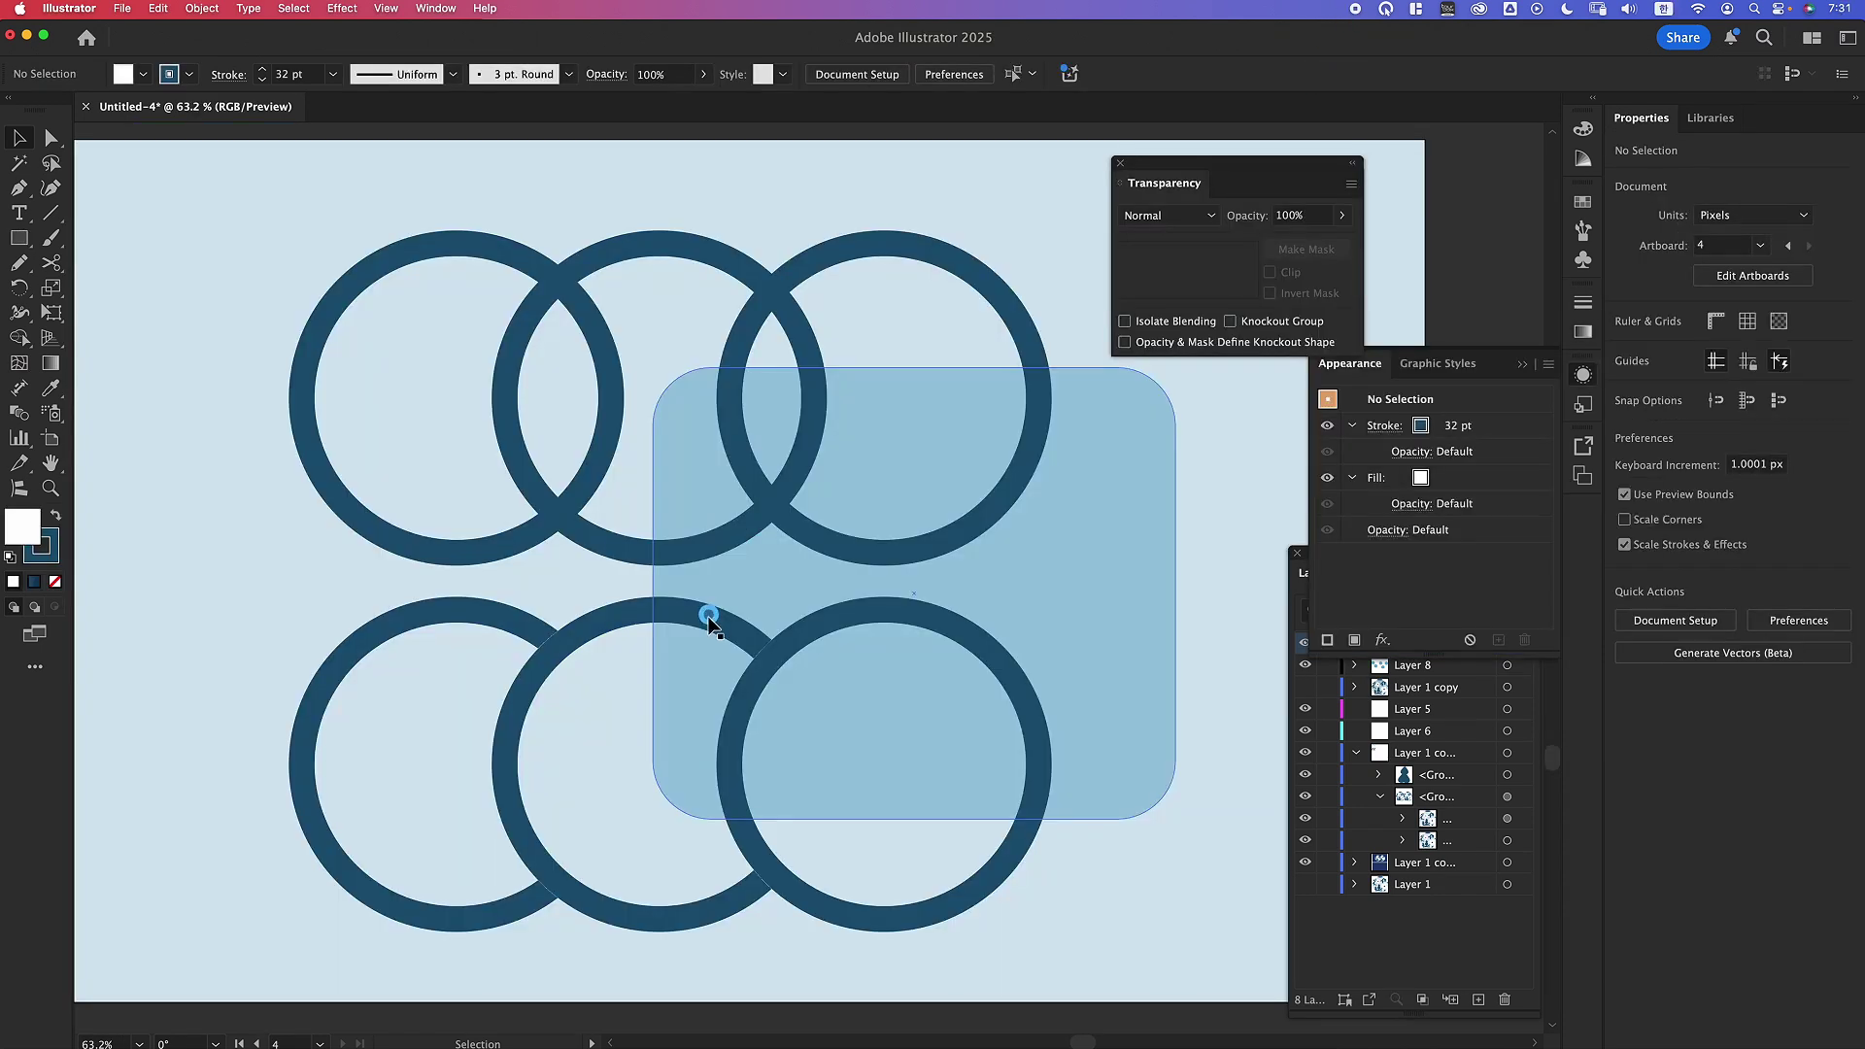
Select the lower ring group and the three upper rings in turn to compare their overlaps and transparency settings.
left_click(684, 802)
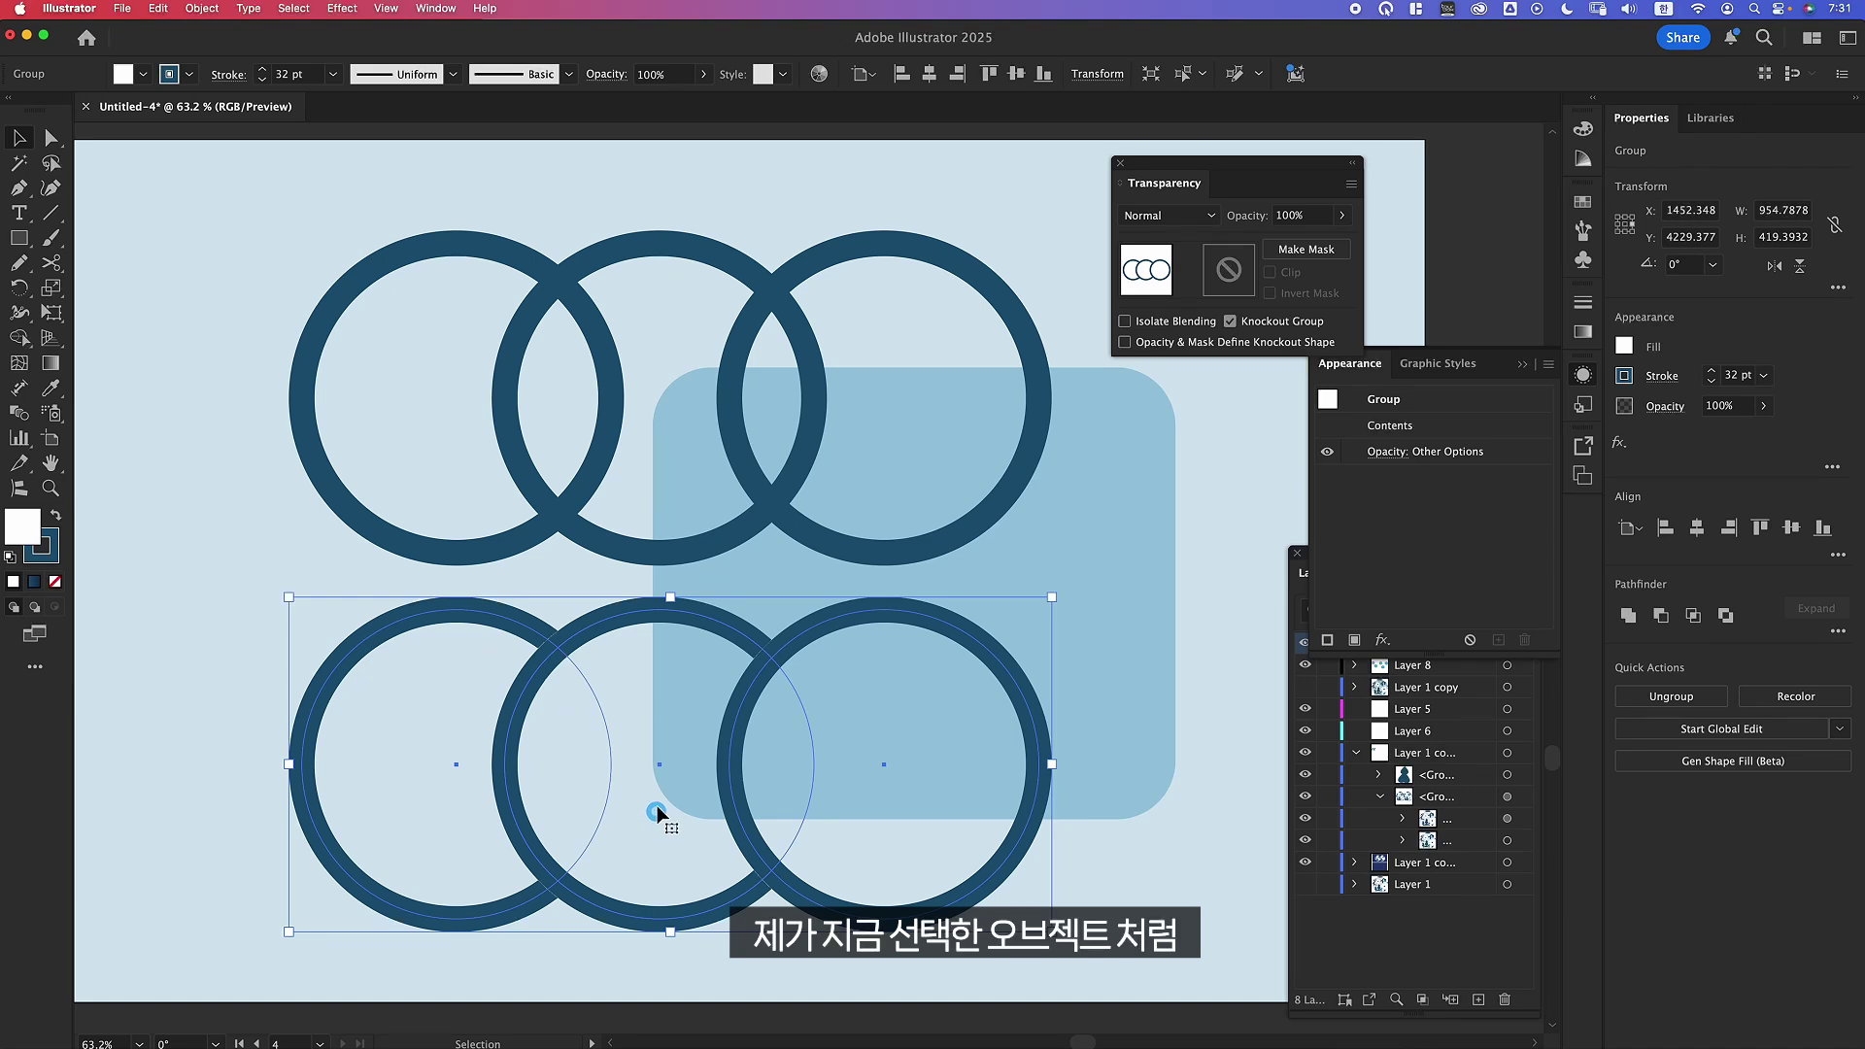
left_click(729, 533)
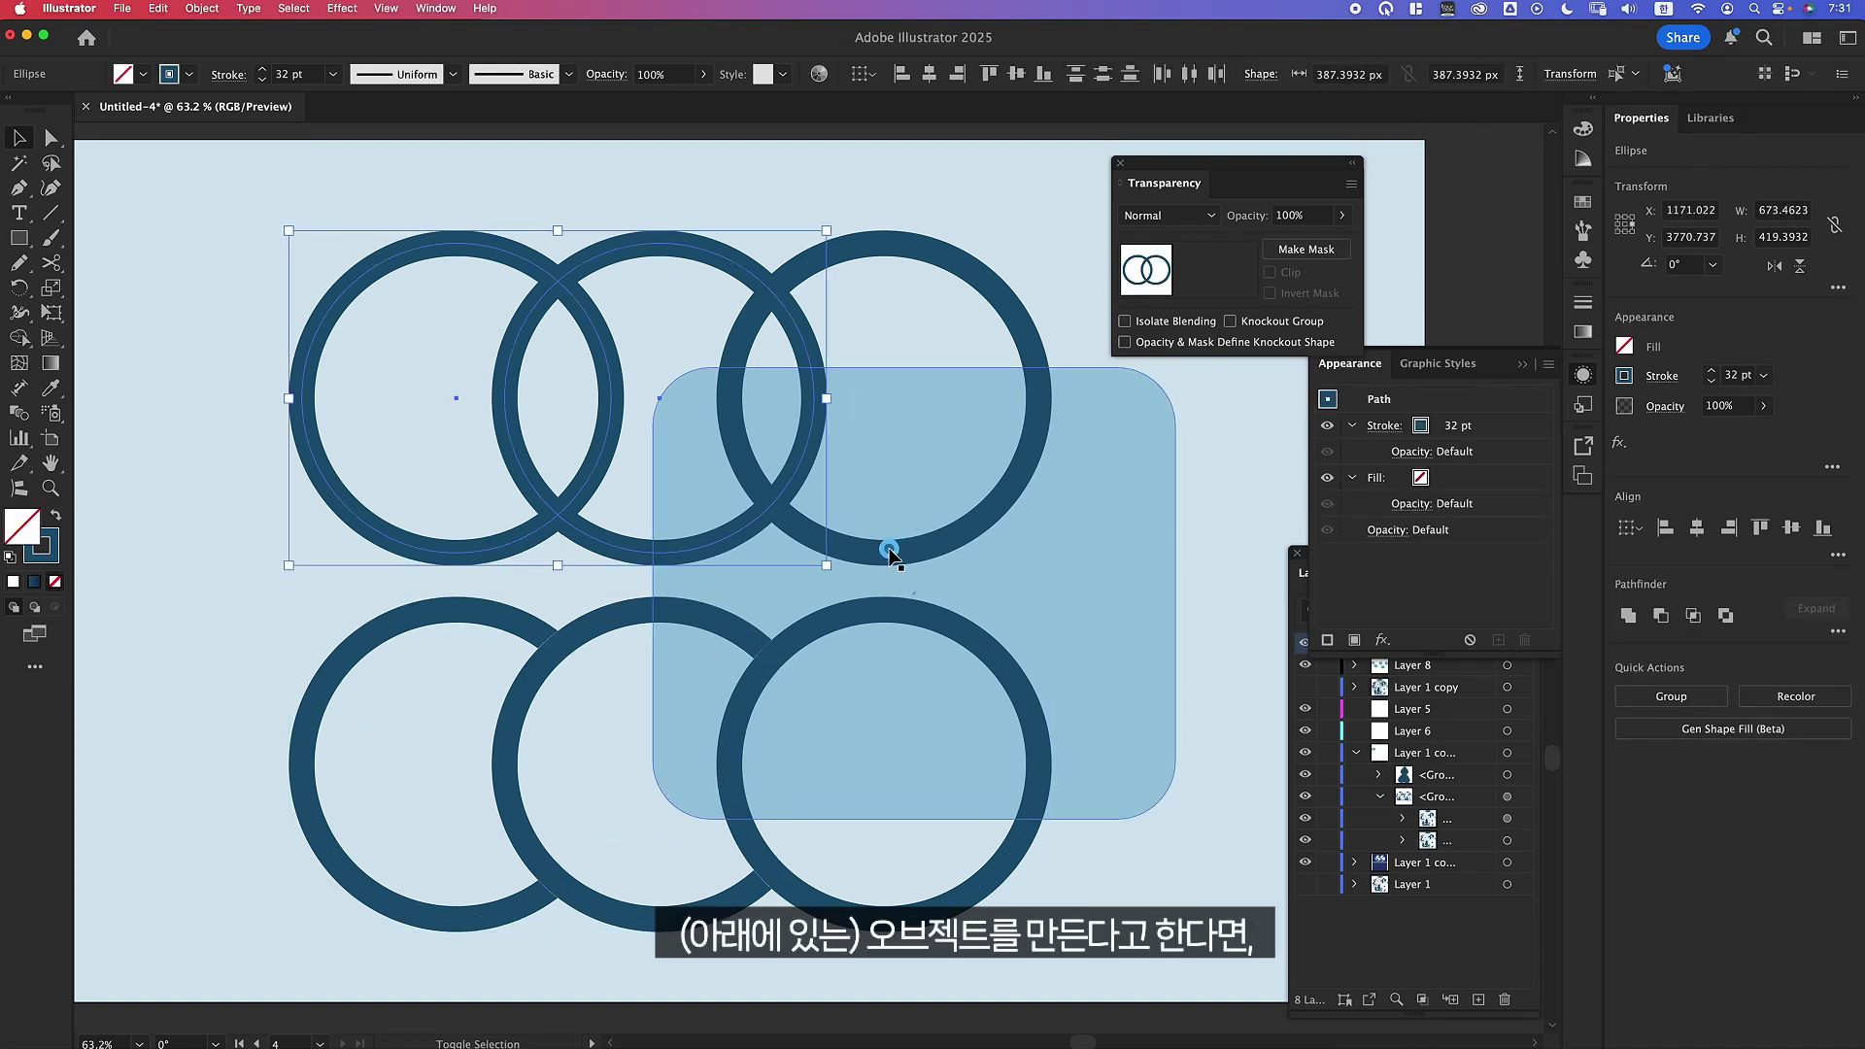
left_click(856, 625, "shift")
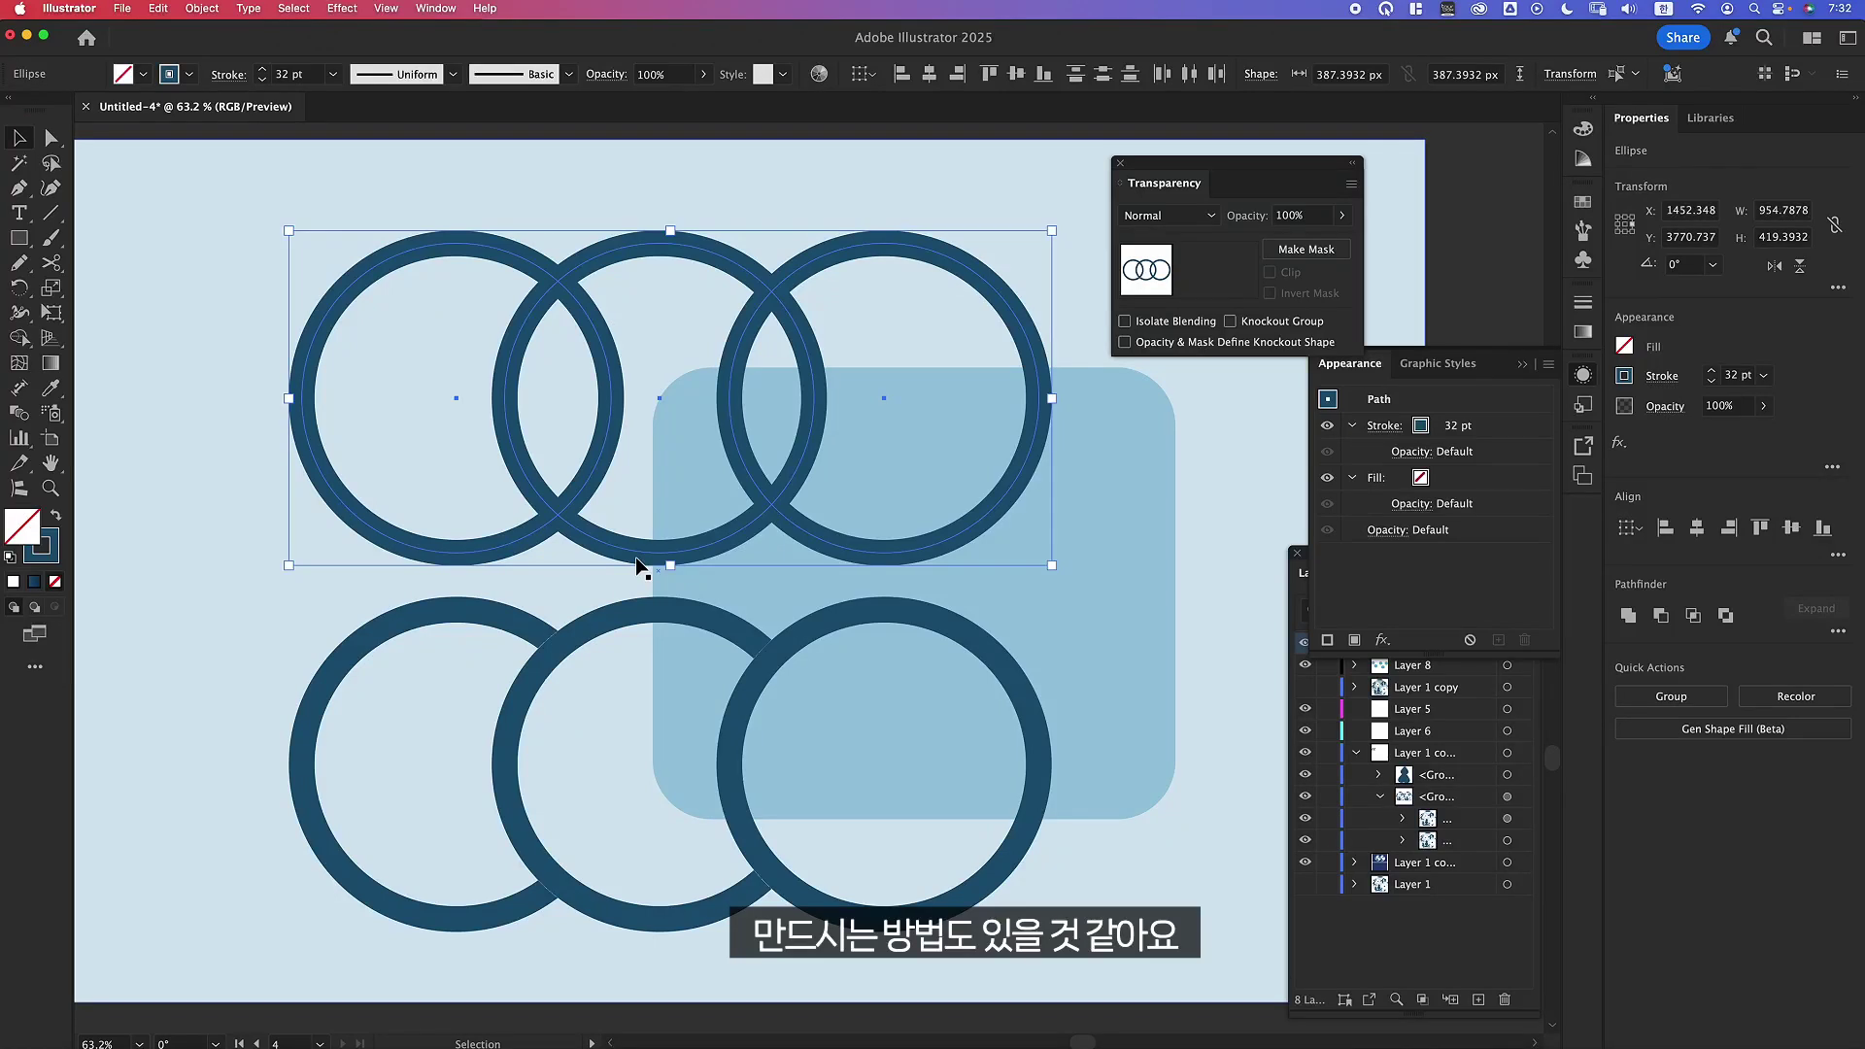
left_click(741, 633)
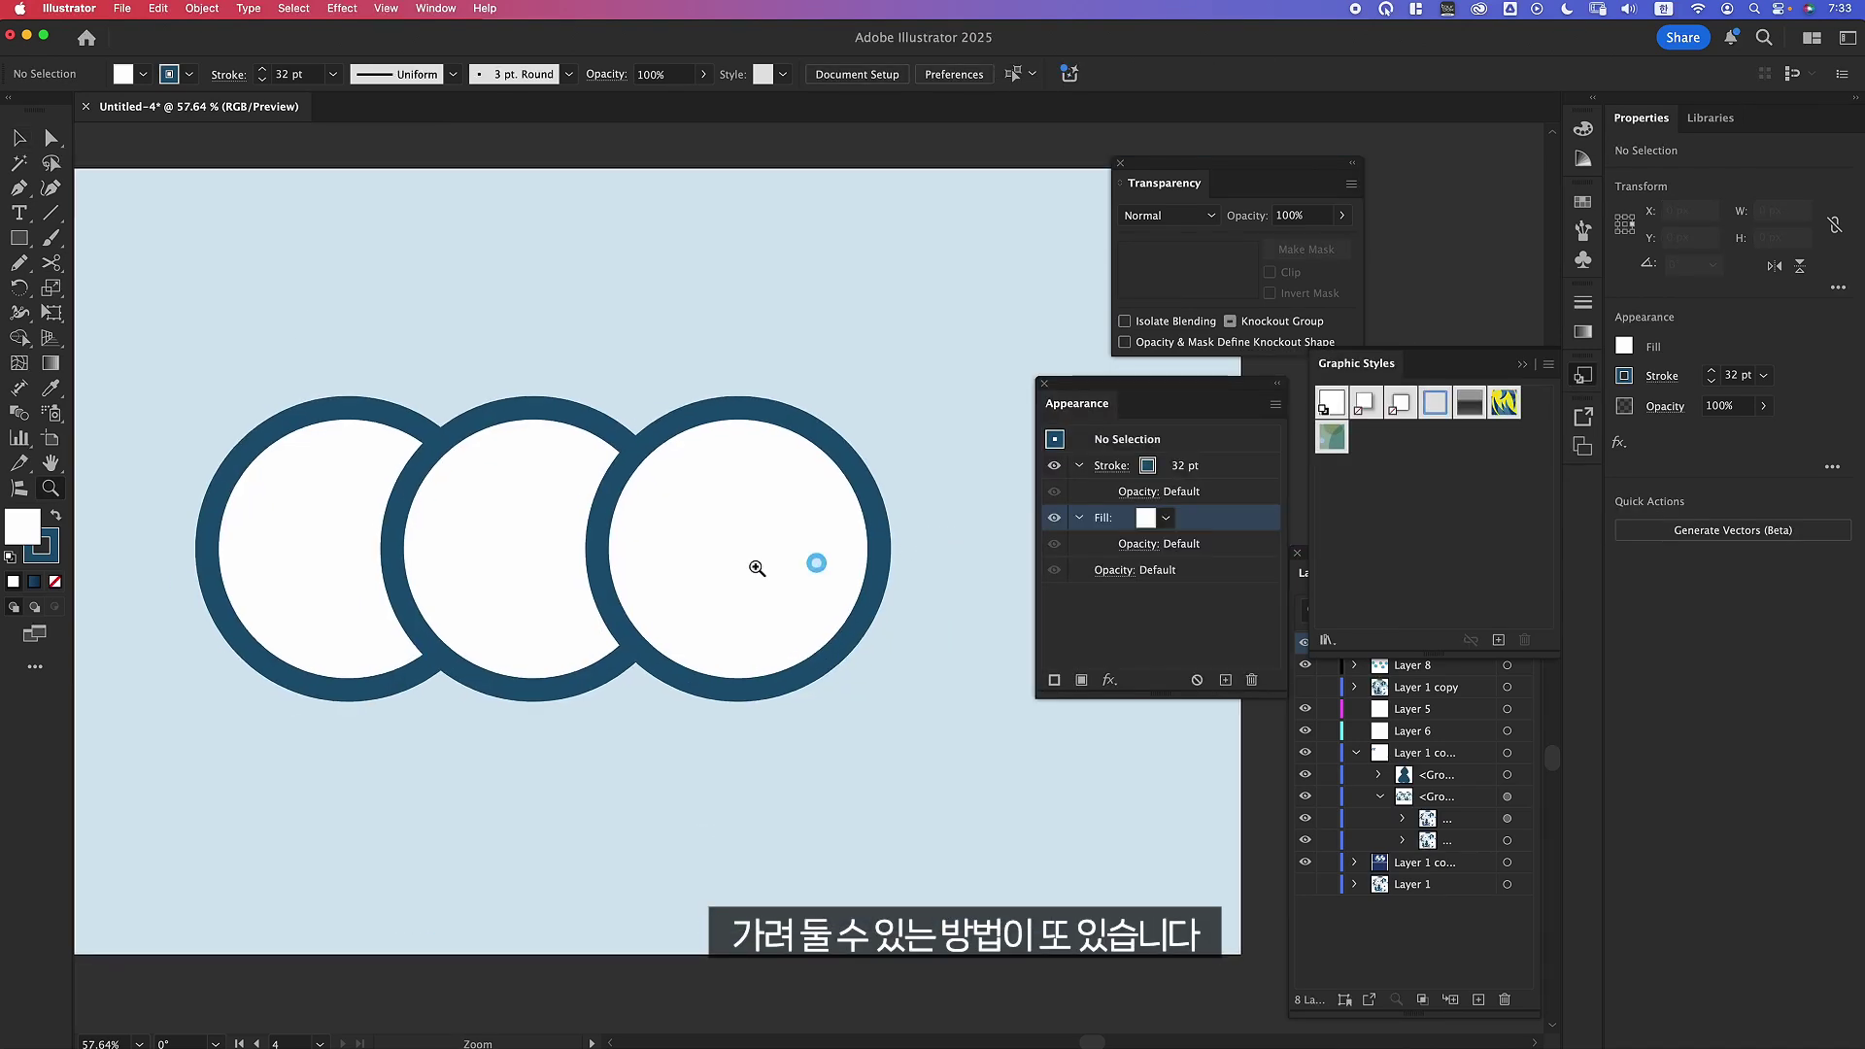
Select the three overlapping white-filled circles and bring up their appearance attributes next to the artwork.
left_click(358, 611)
left_click(573, 633, "shift")
left_click(770, 632, "shift")
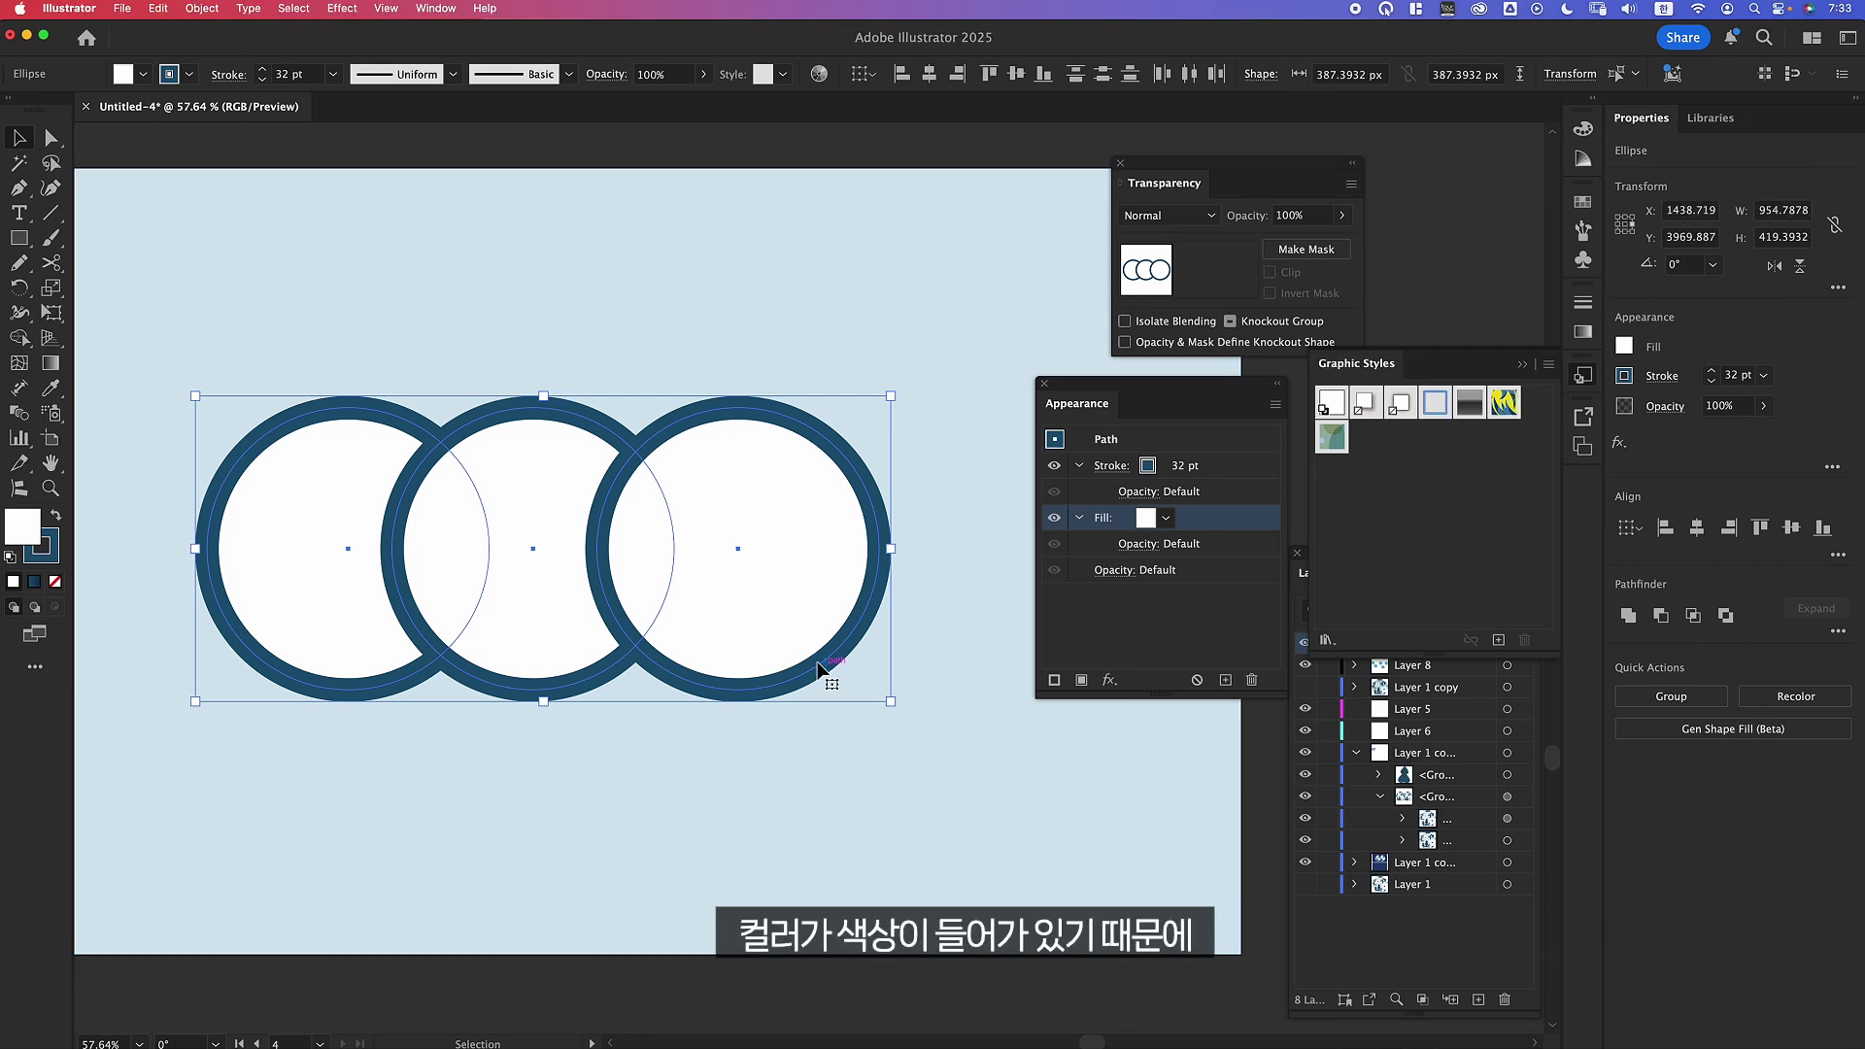
left_click(781, 669)
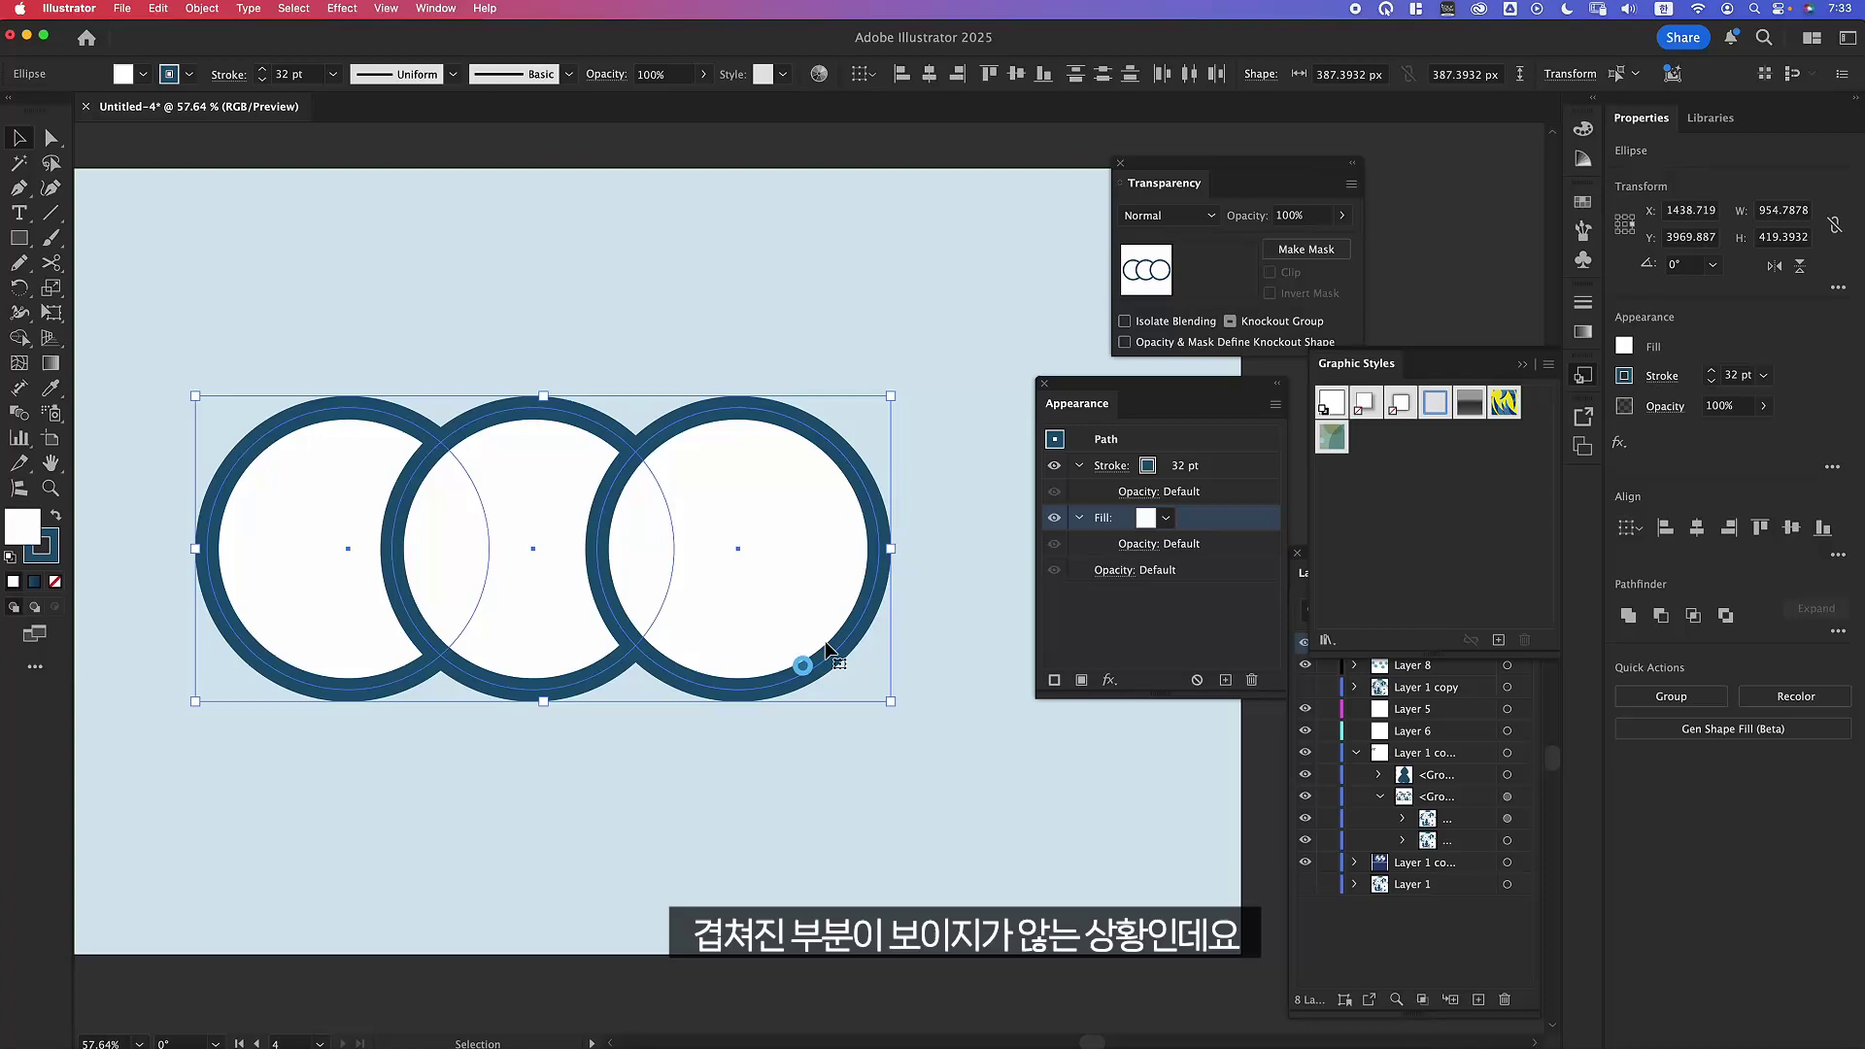
left_click(433, 404)
left_click(532, 468)
left_click_drag(1126, 377, 1051, 374)
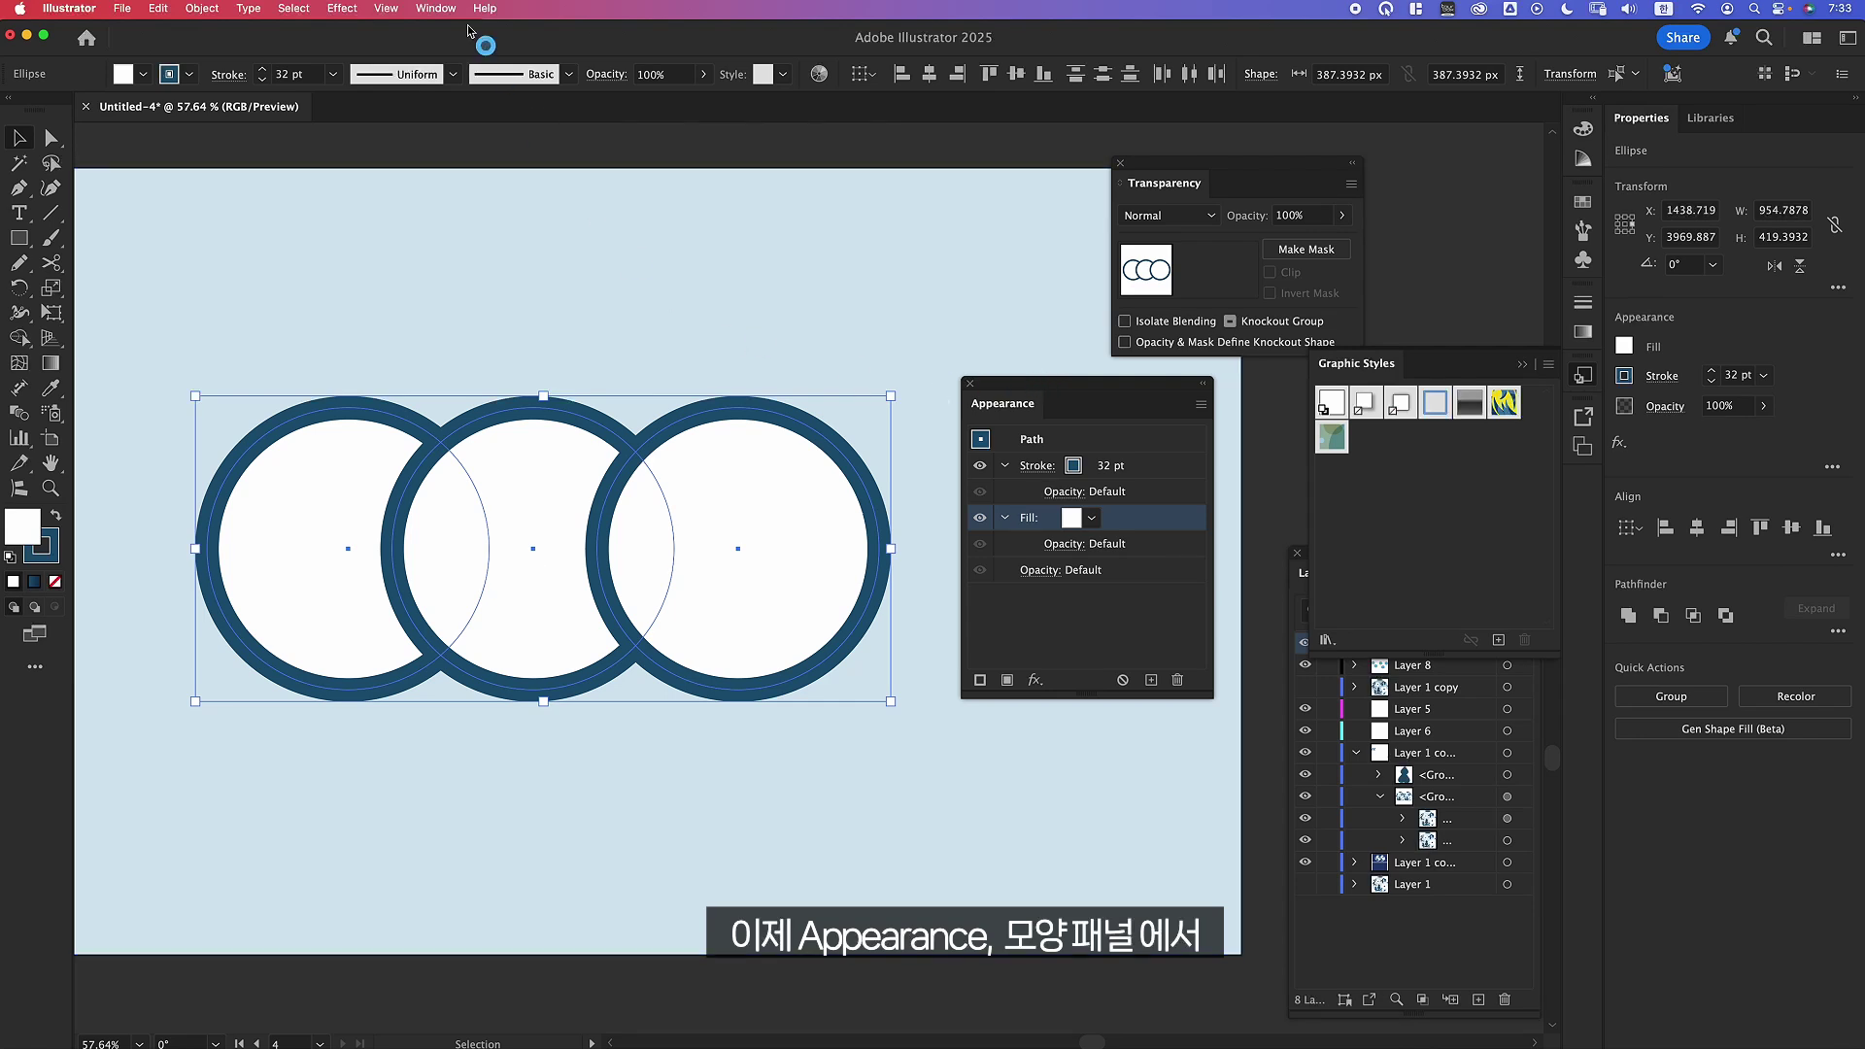
left_click(435, 8)
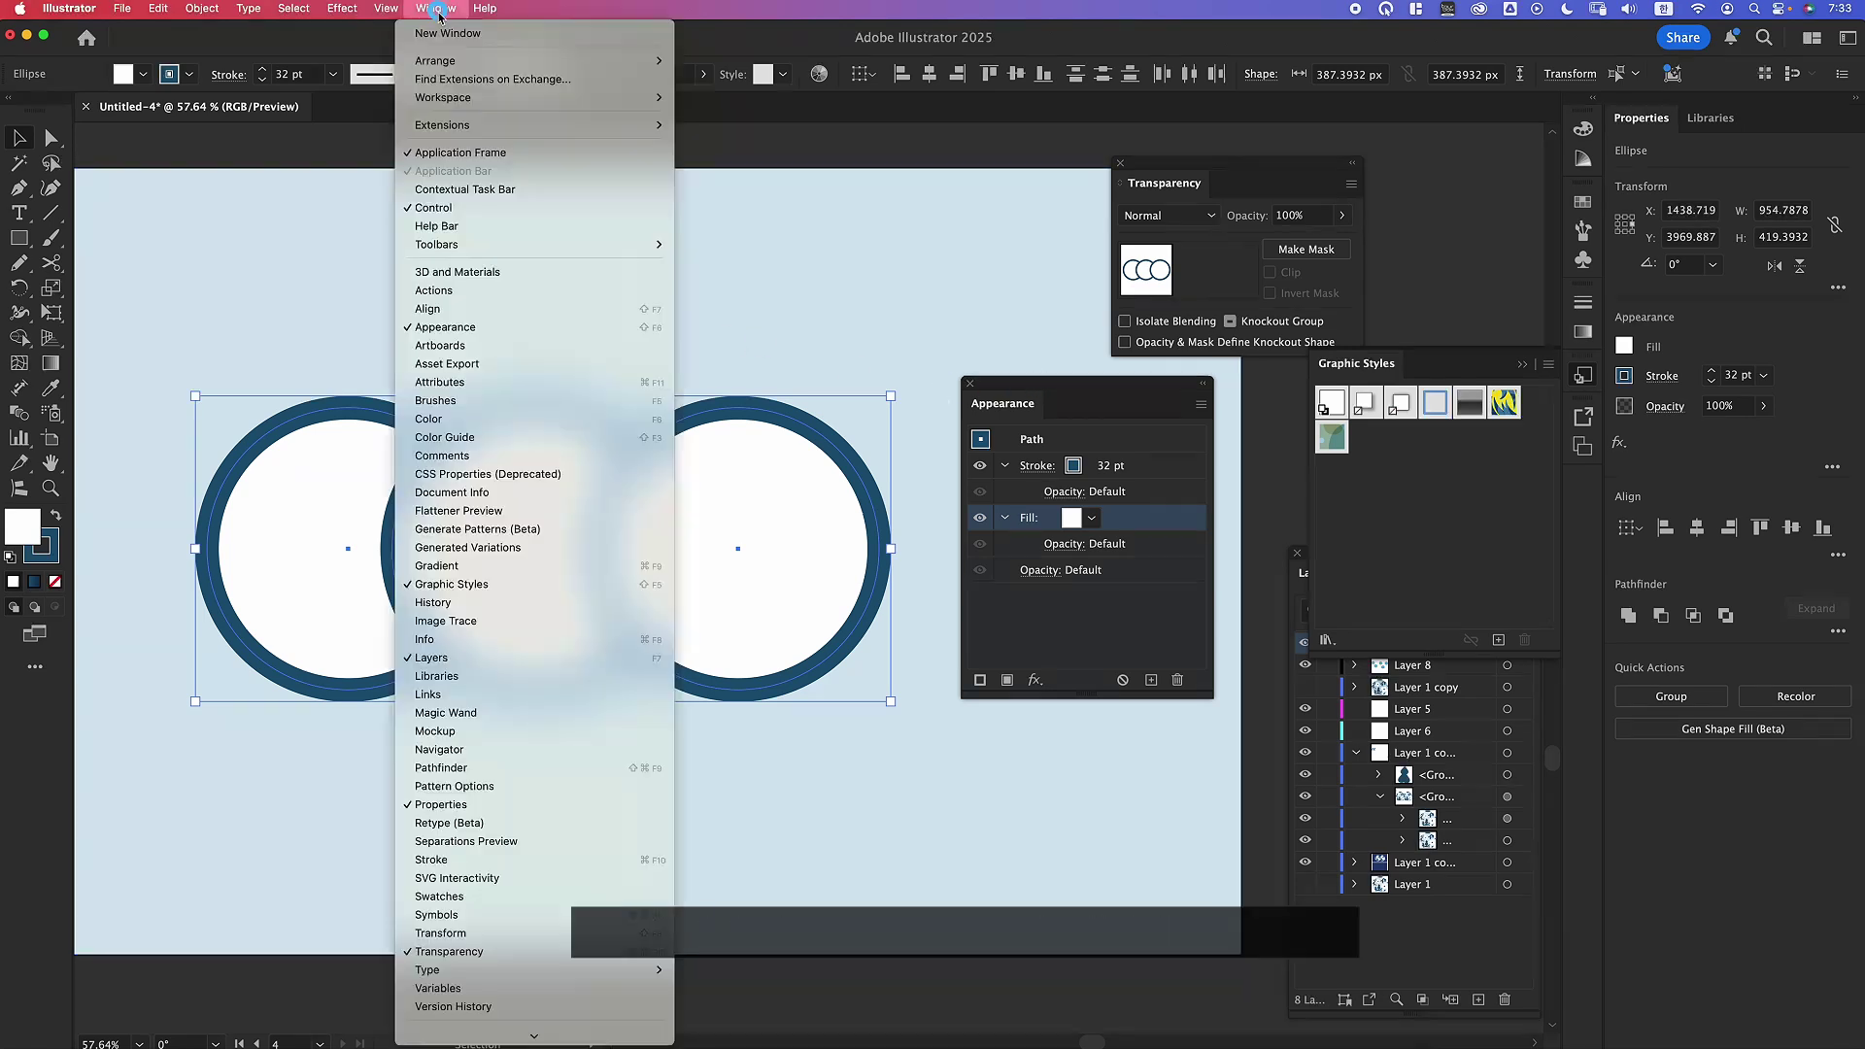
left_click(534, 326)
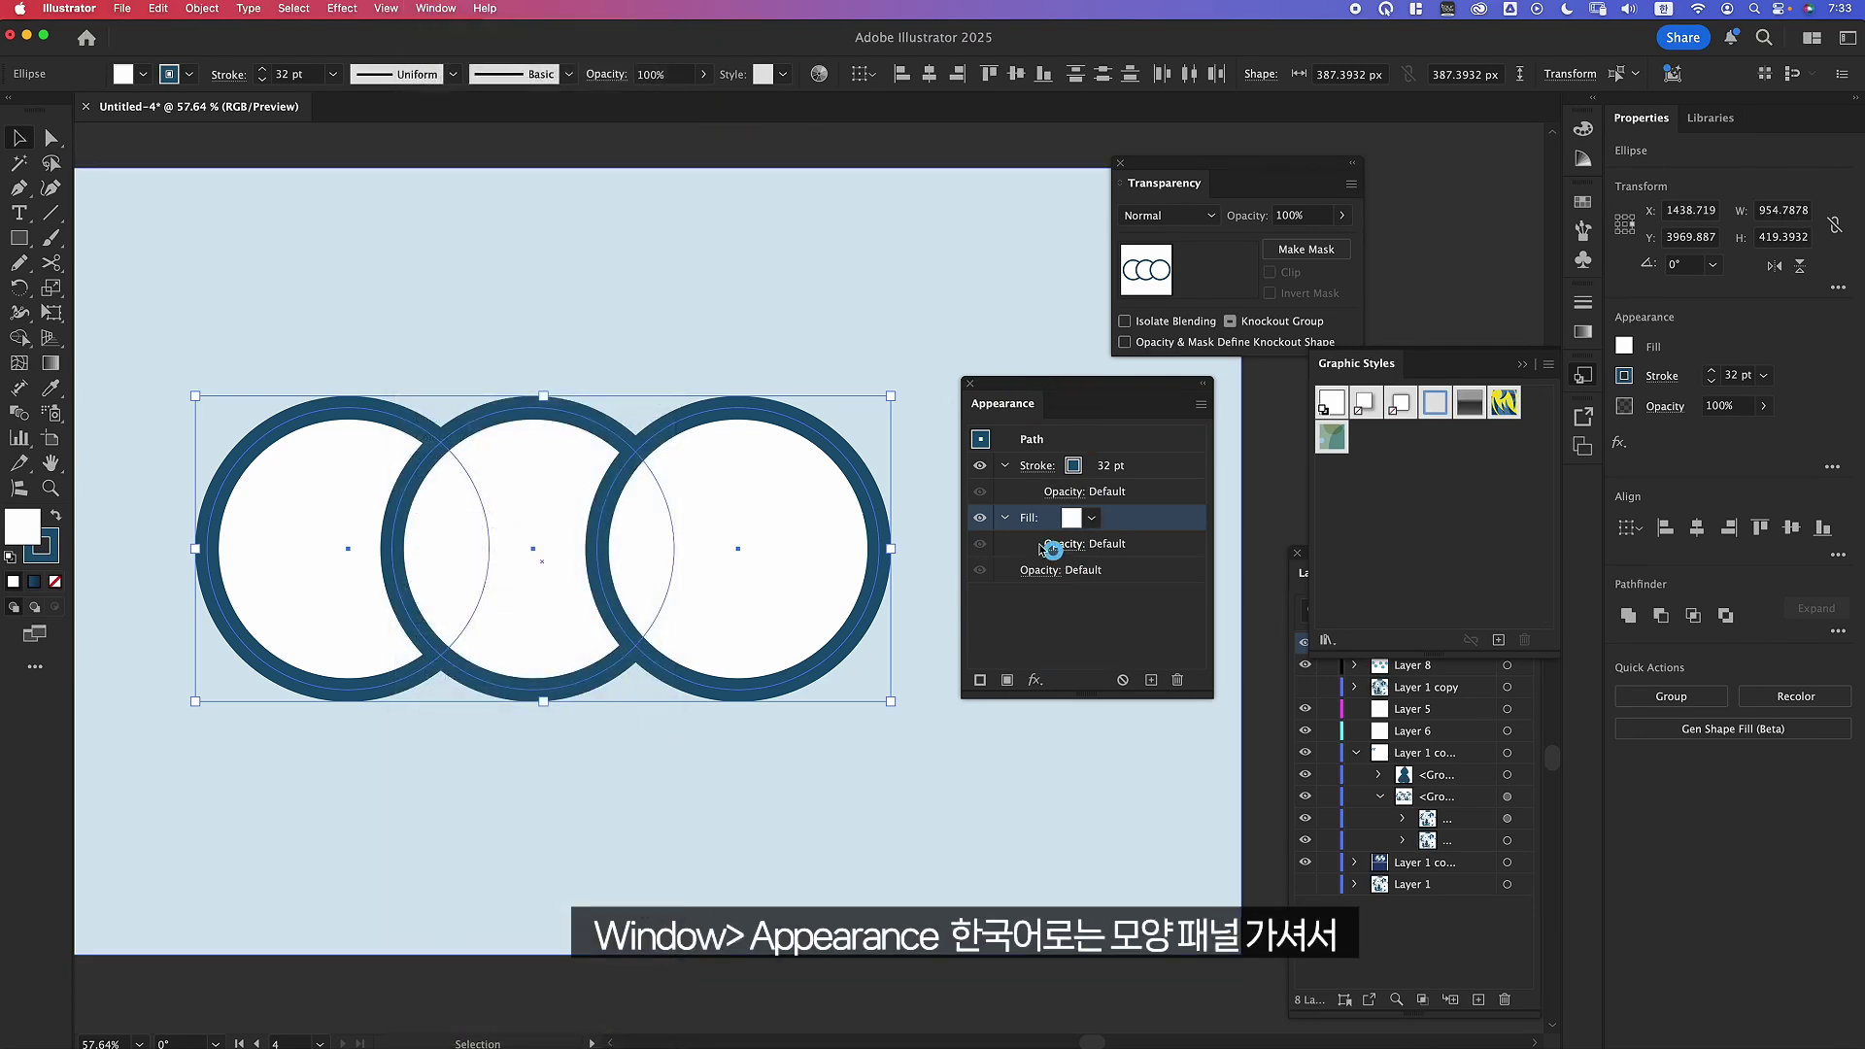
Set the opacity of only the fill of the three selected circles to 0%.
left_click(1071, 550)
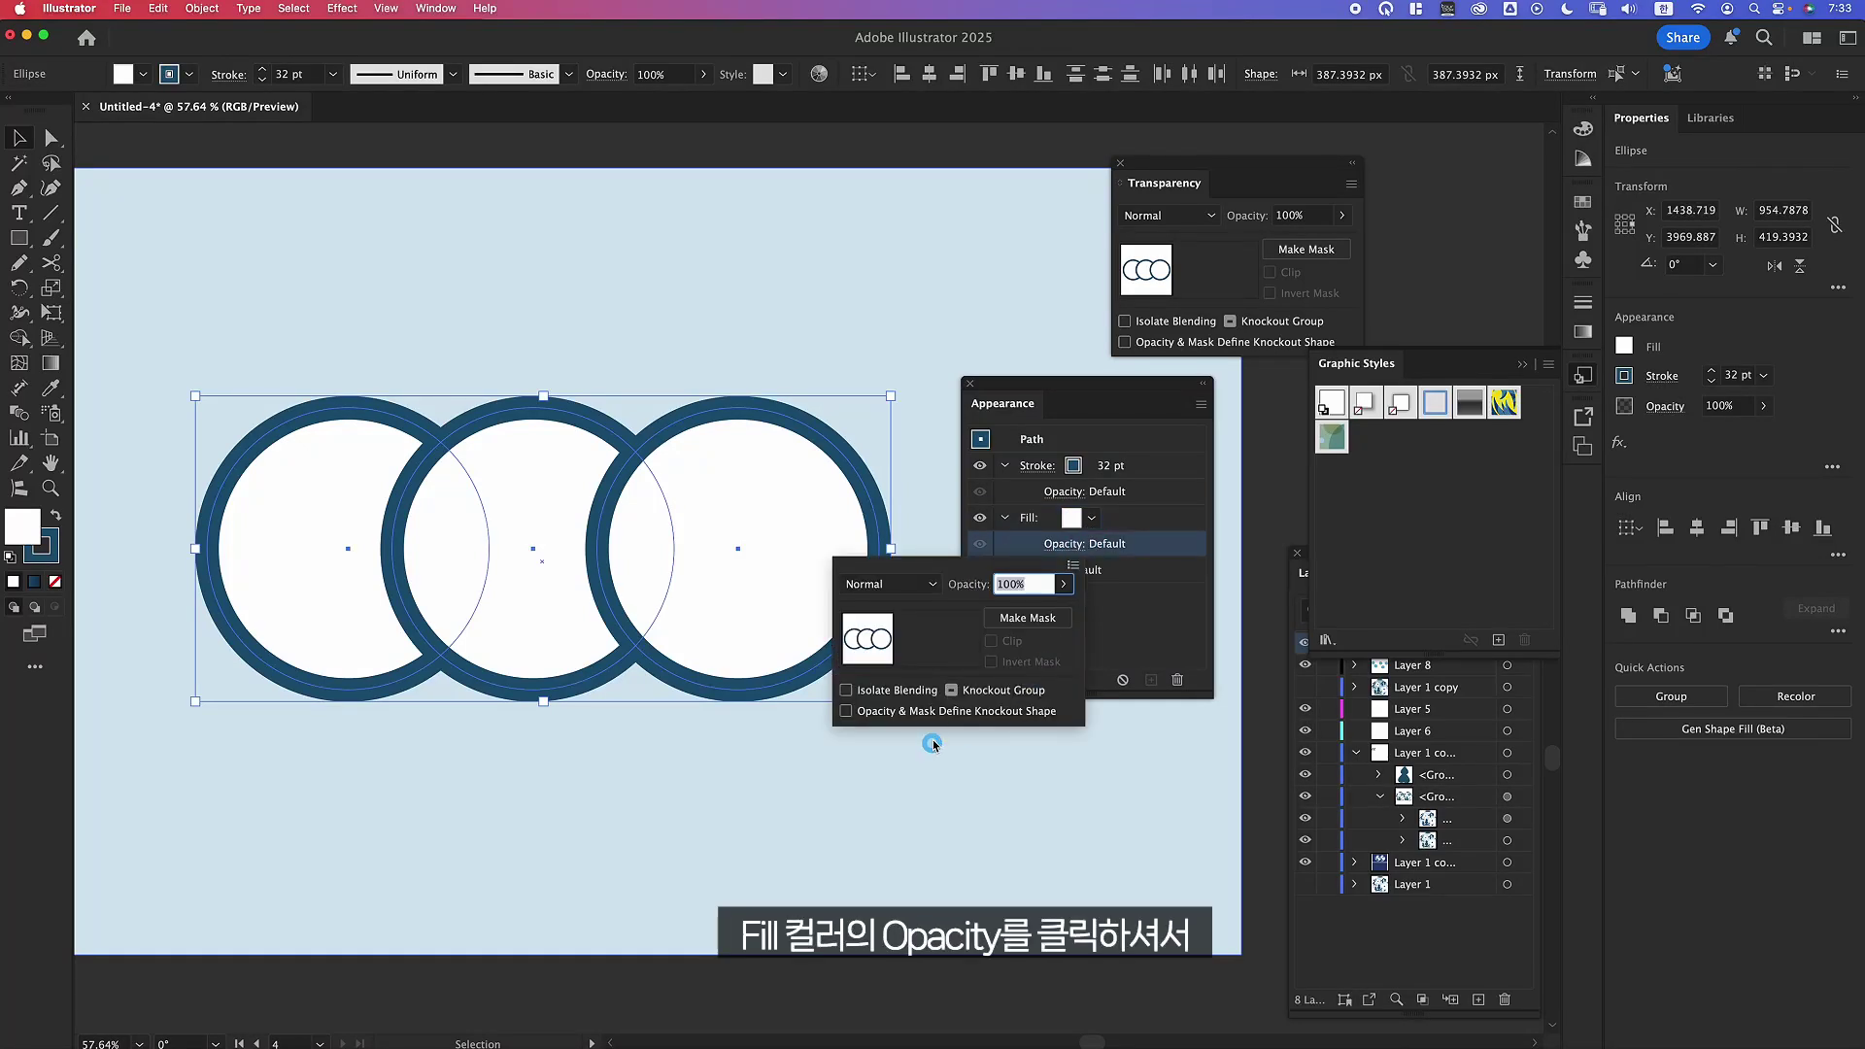
left_click(1064, 586)
left_click_drag(1058, 609, 961, 610)
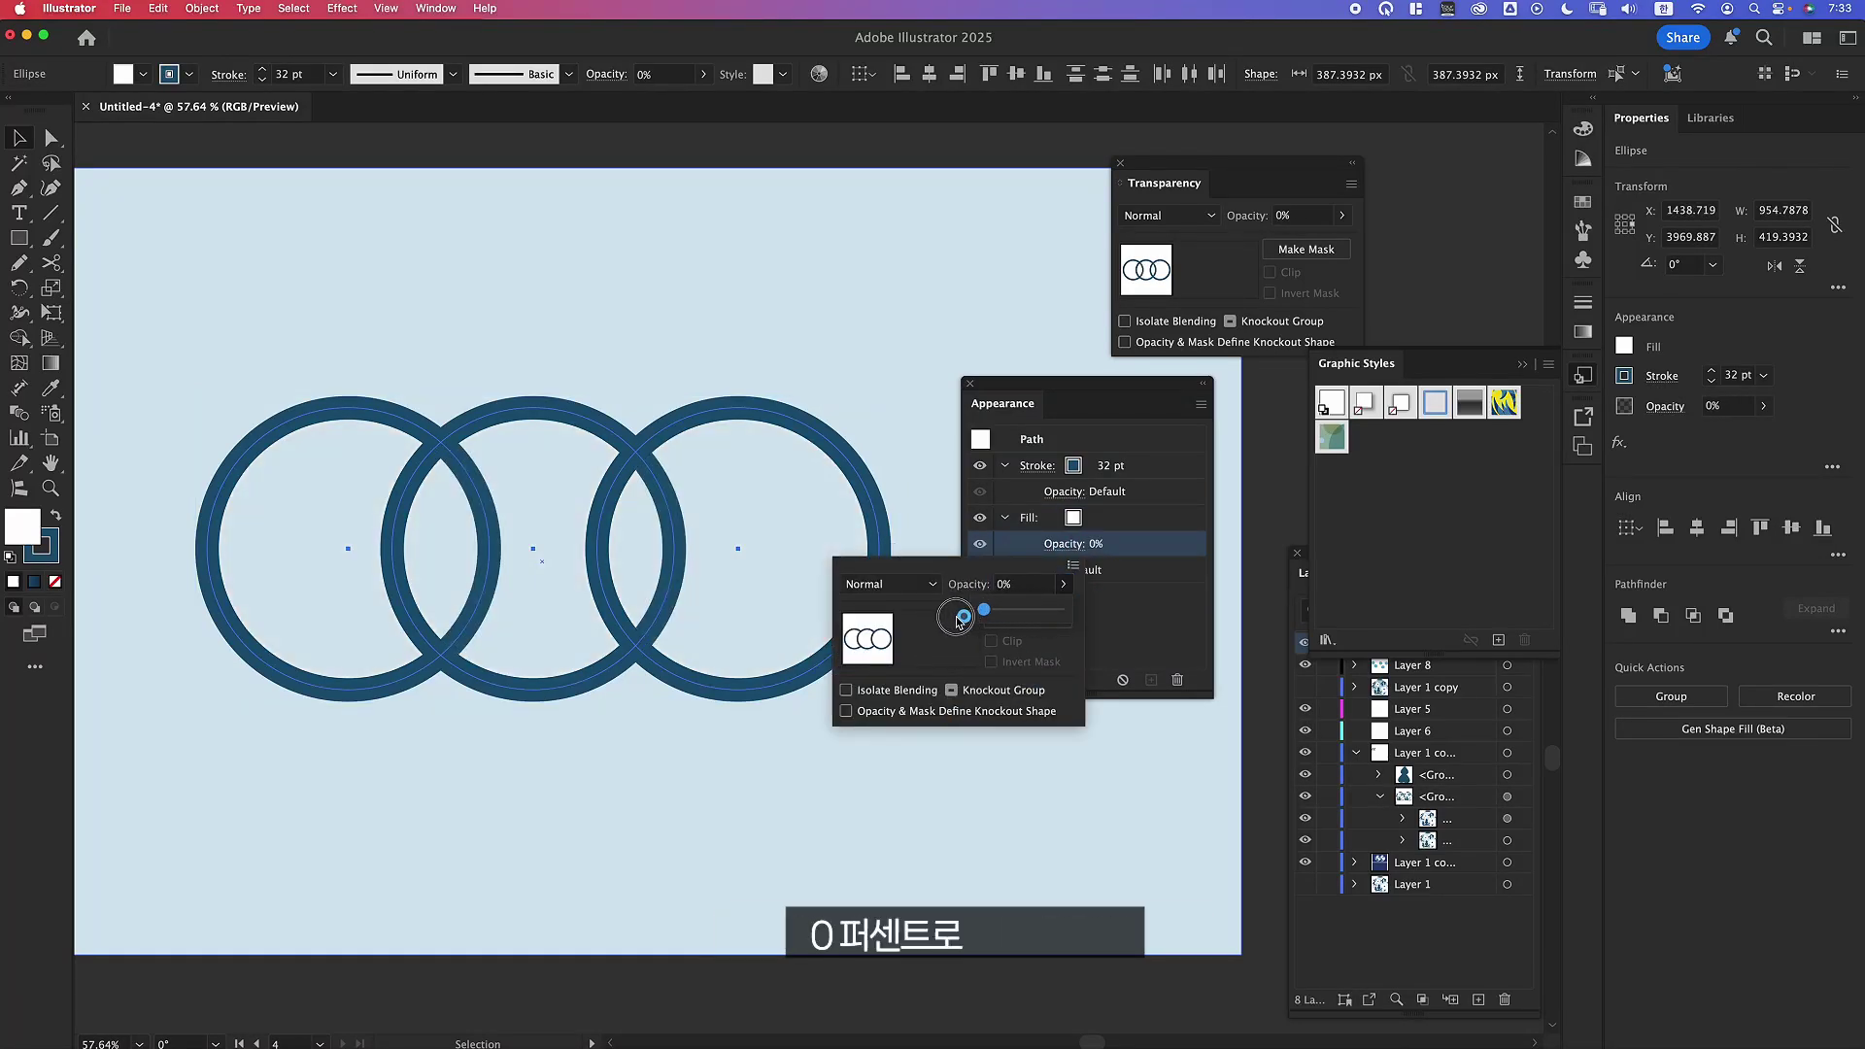
left_click(1149, 622)
Group the three circles and turn on Knockout Group for the new group.
right_click(553, 461)
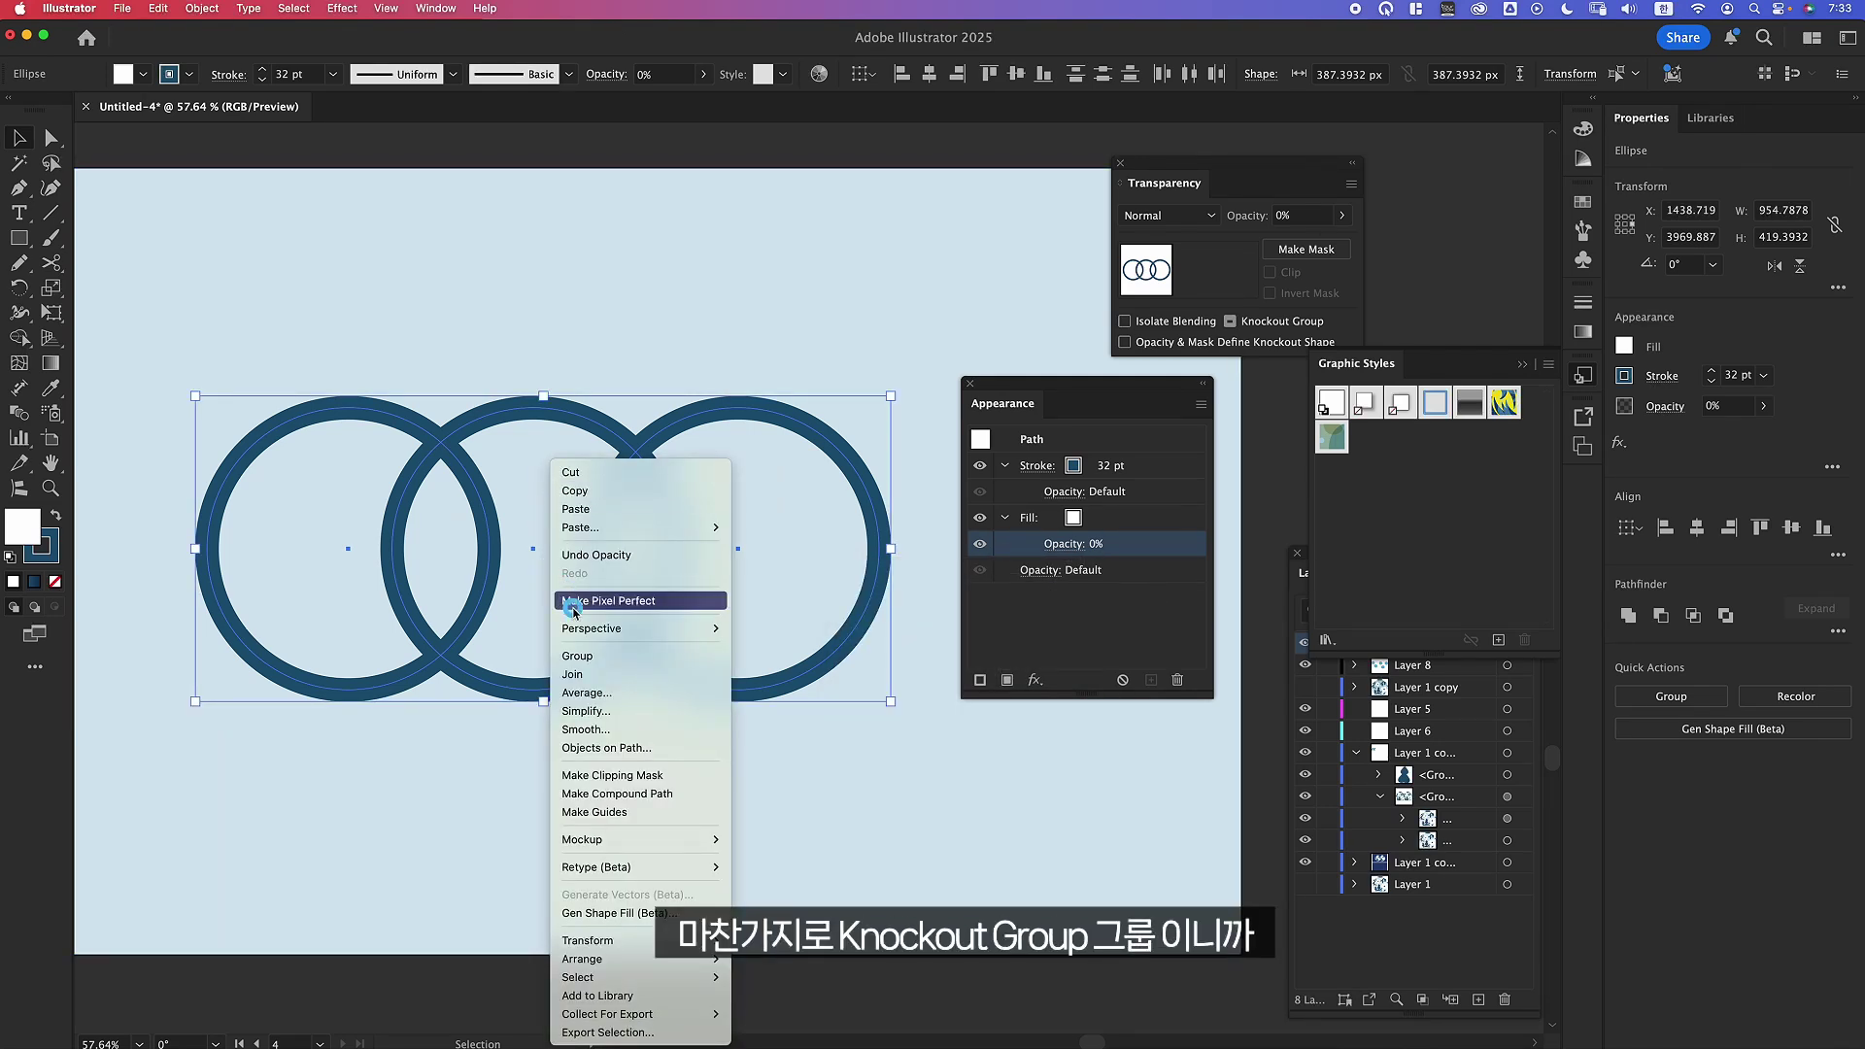
left_click(604, 656)
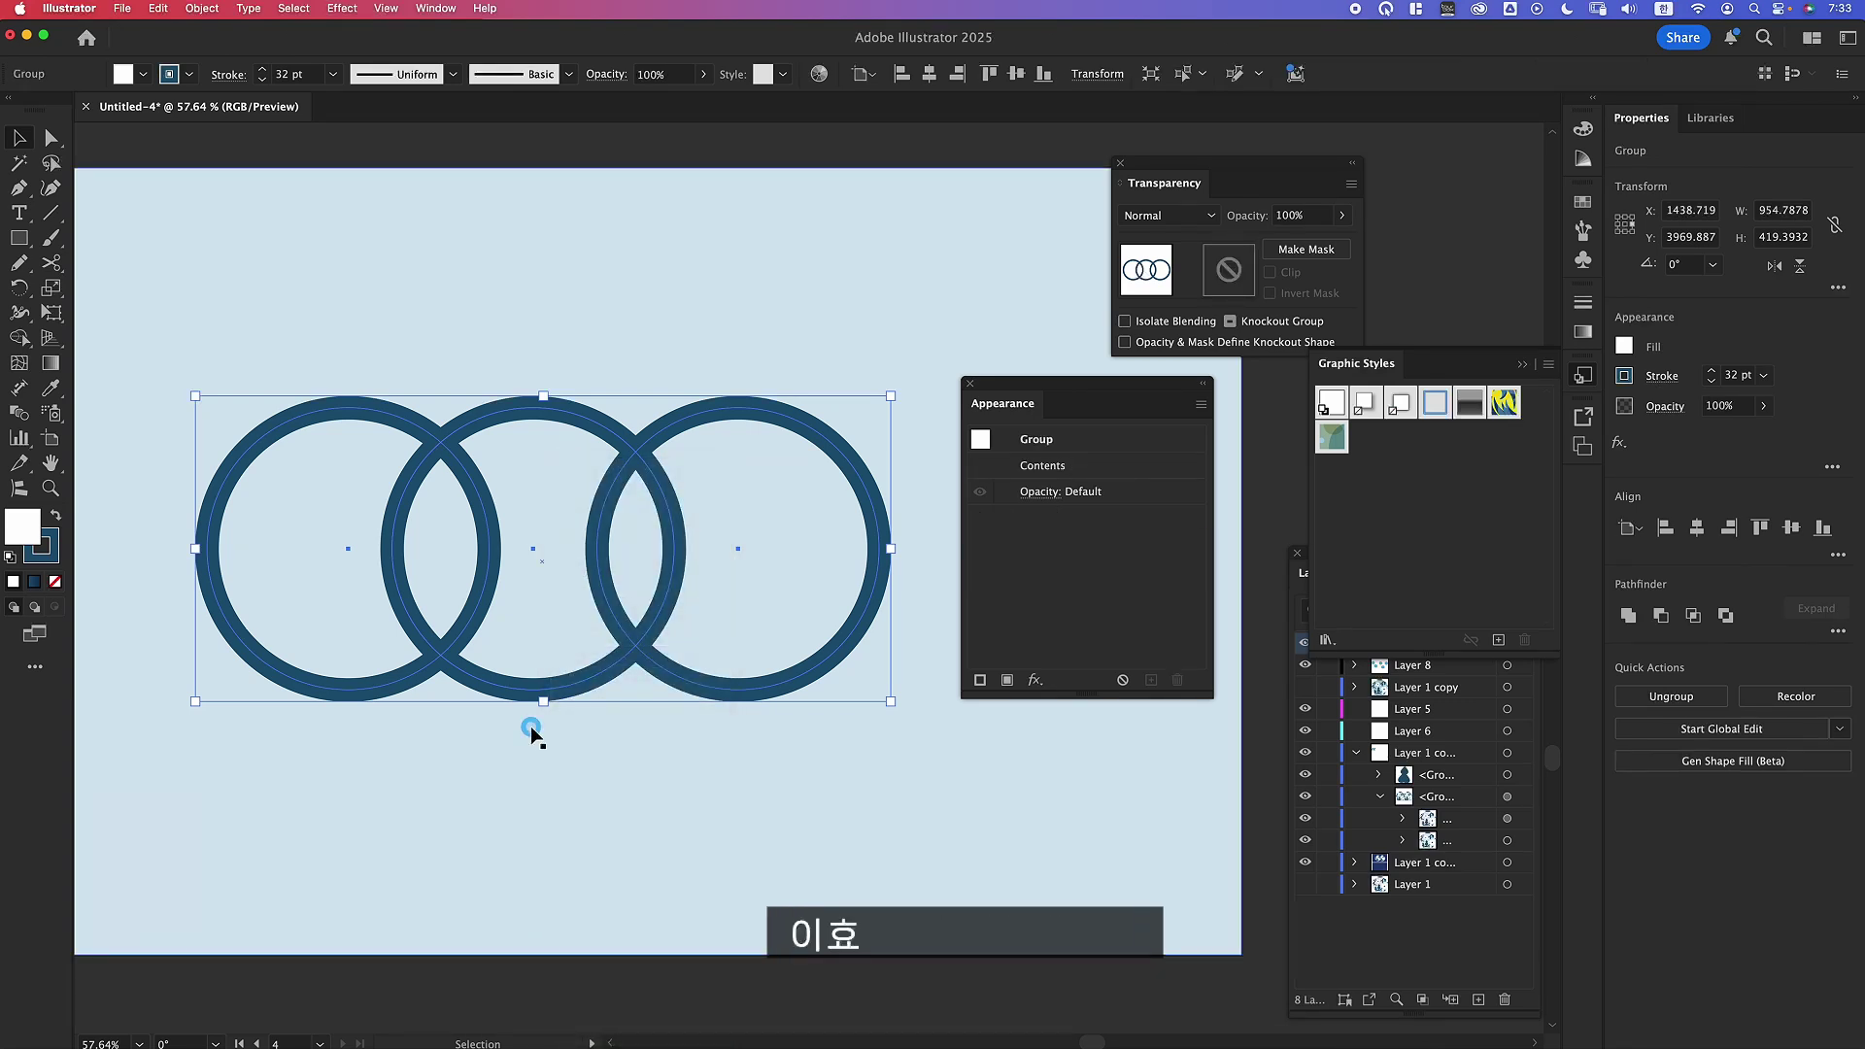
left_click(1229, 321)
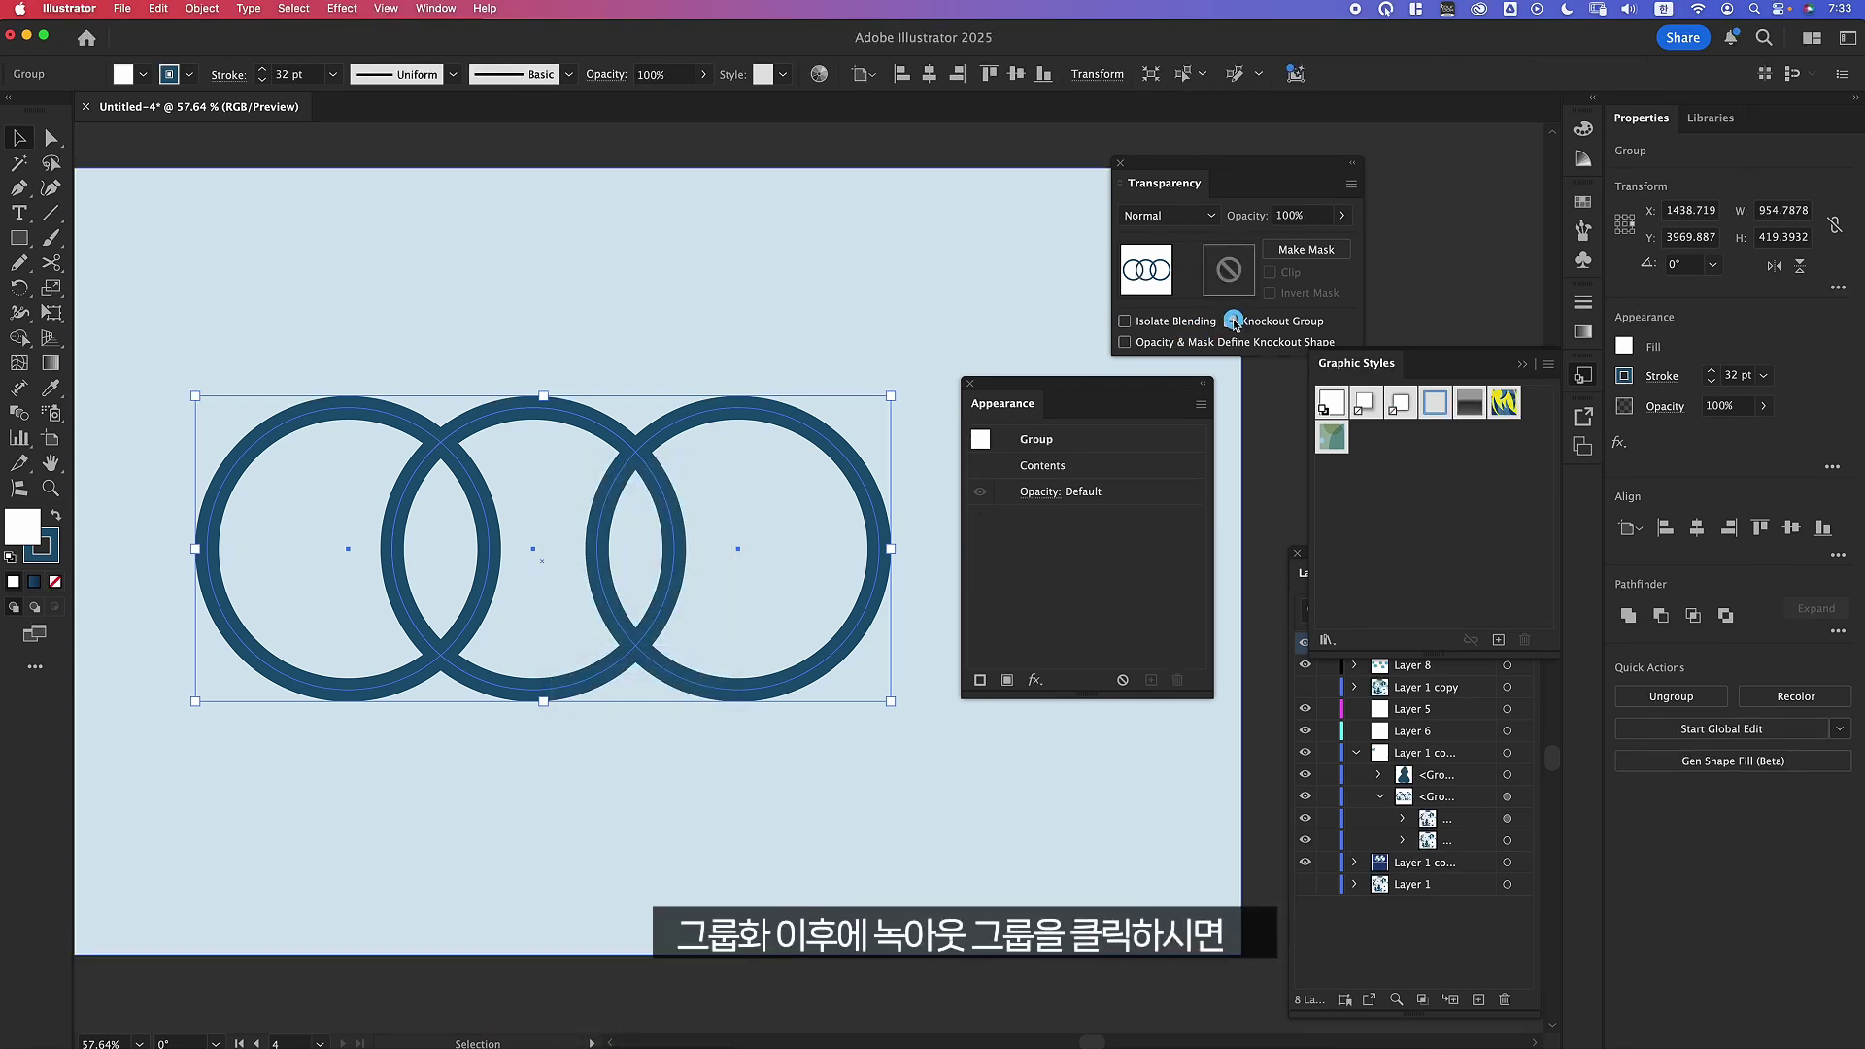
left_click(1230, 320)
left_click(763, 977)
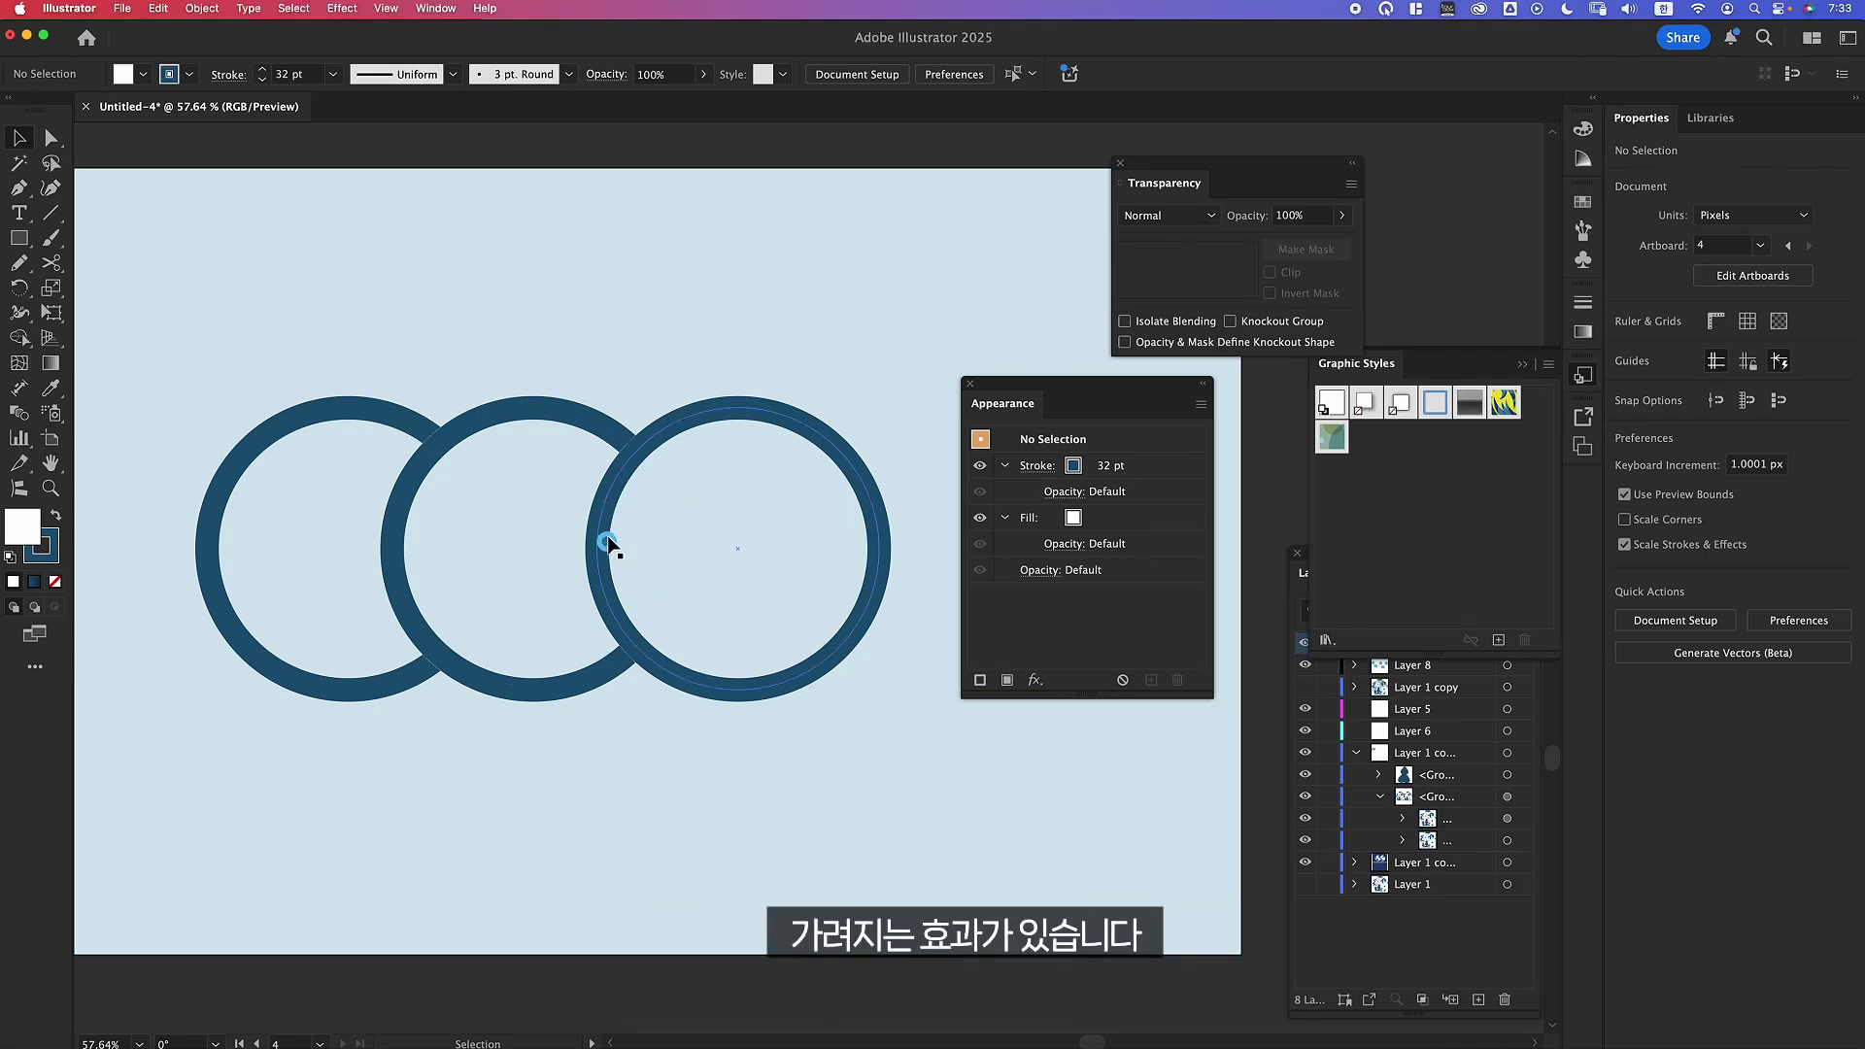
Change the stroke color of the three knocked-out circles to pink ff7bac.
left_click(1085, 547)
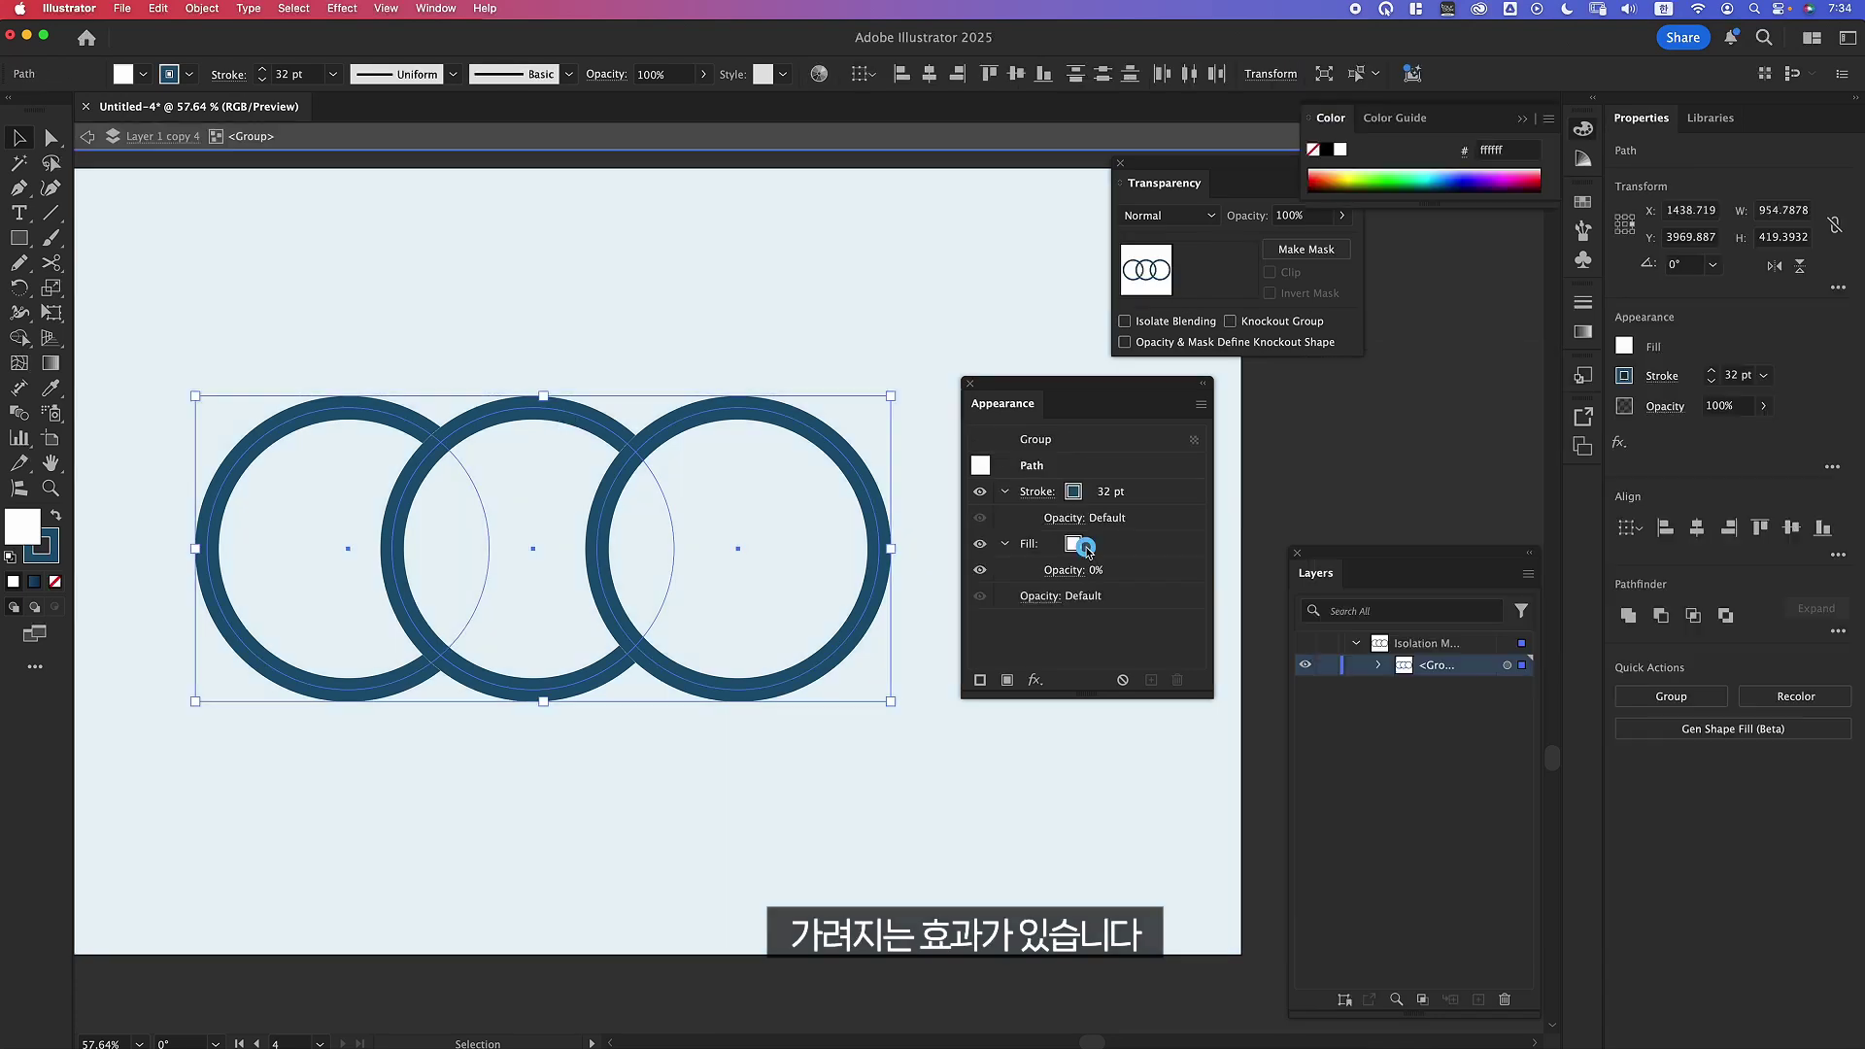
left_click(1055, 503)
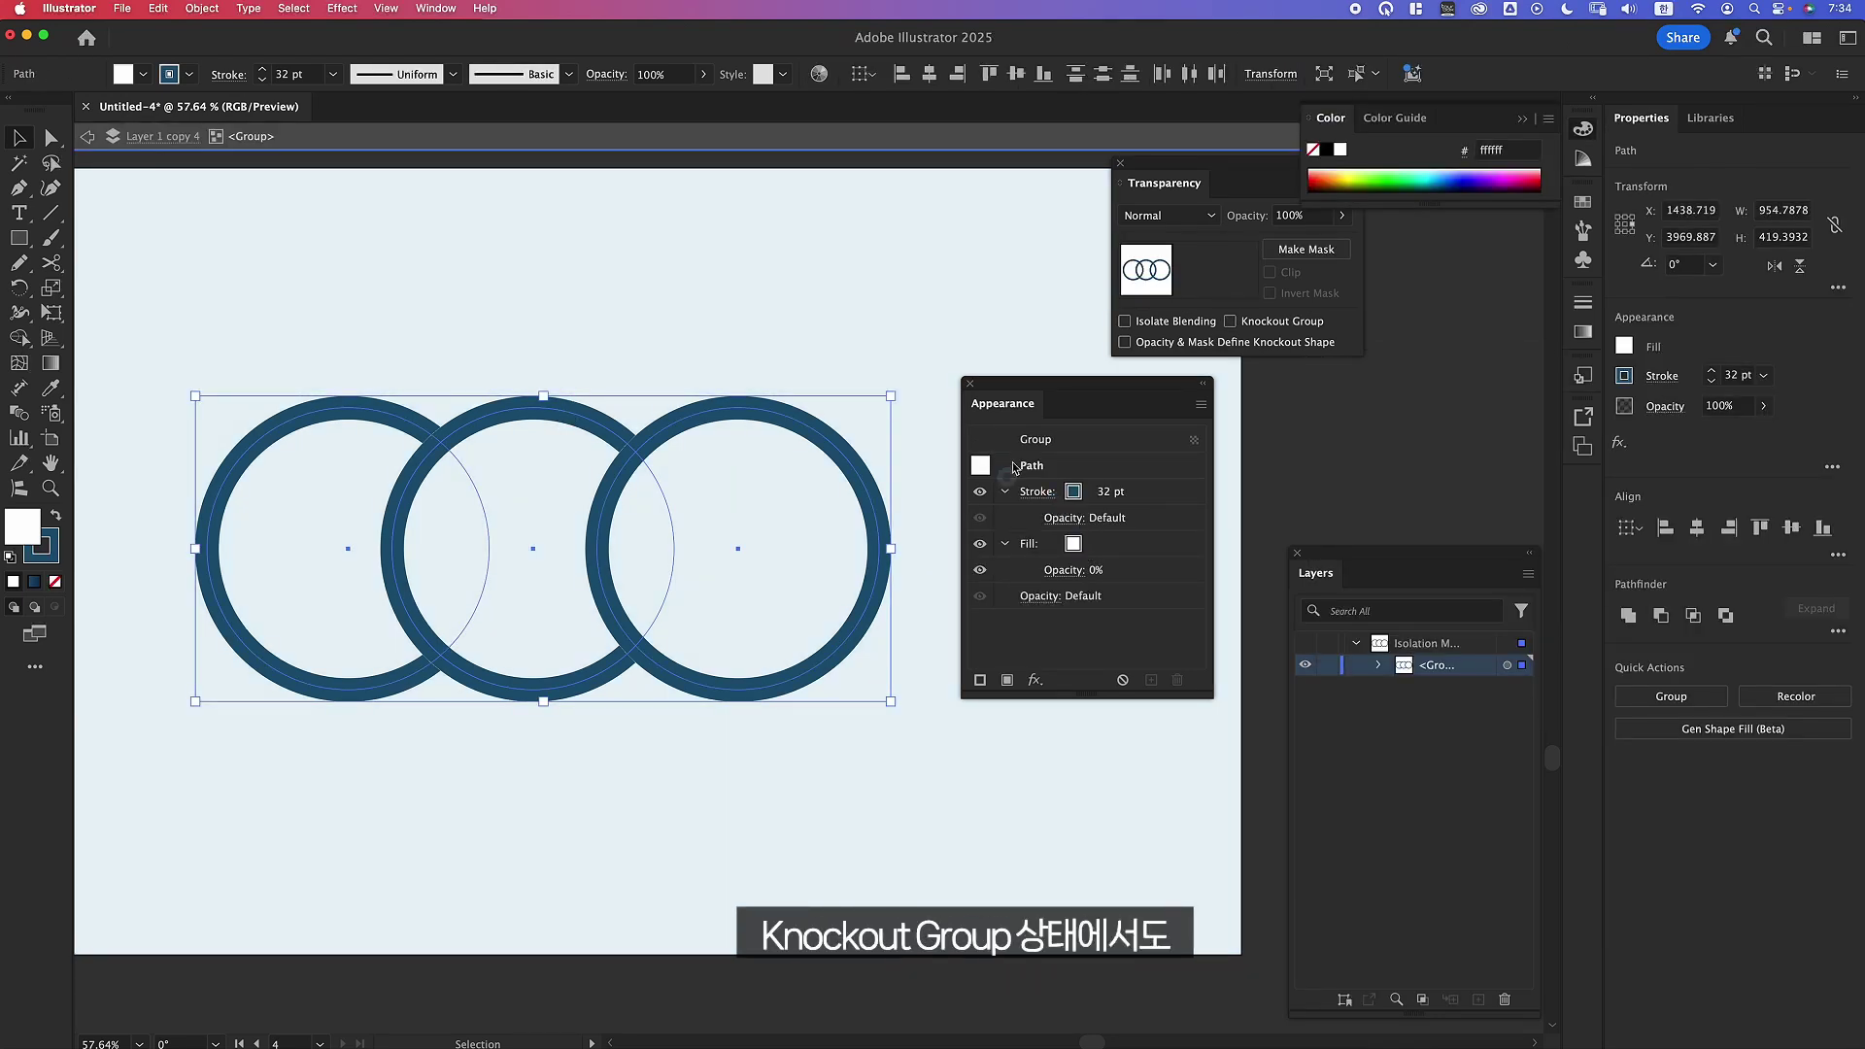
left_click(1076, 492)
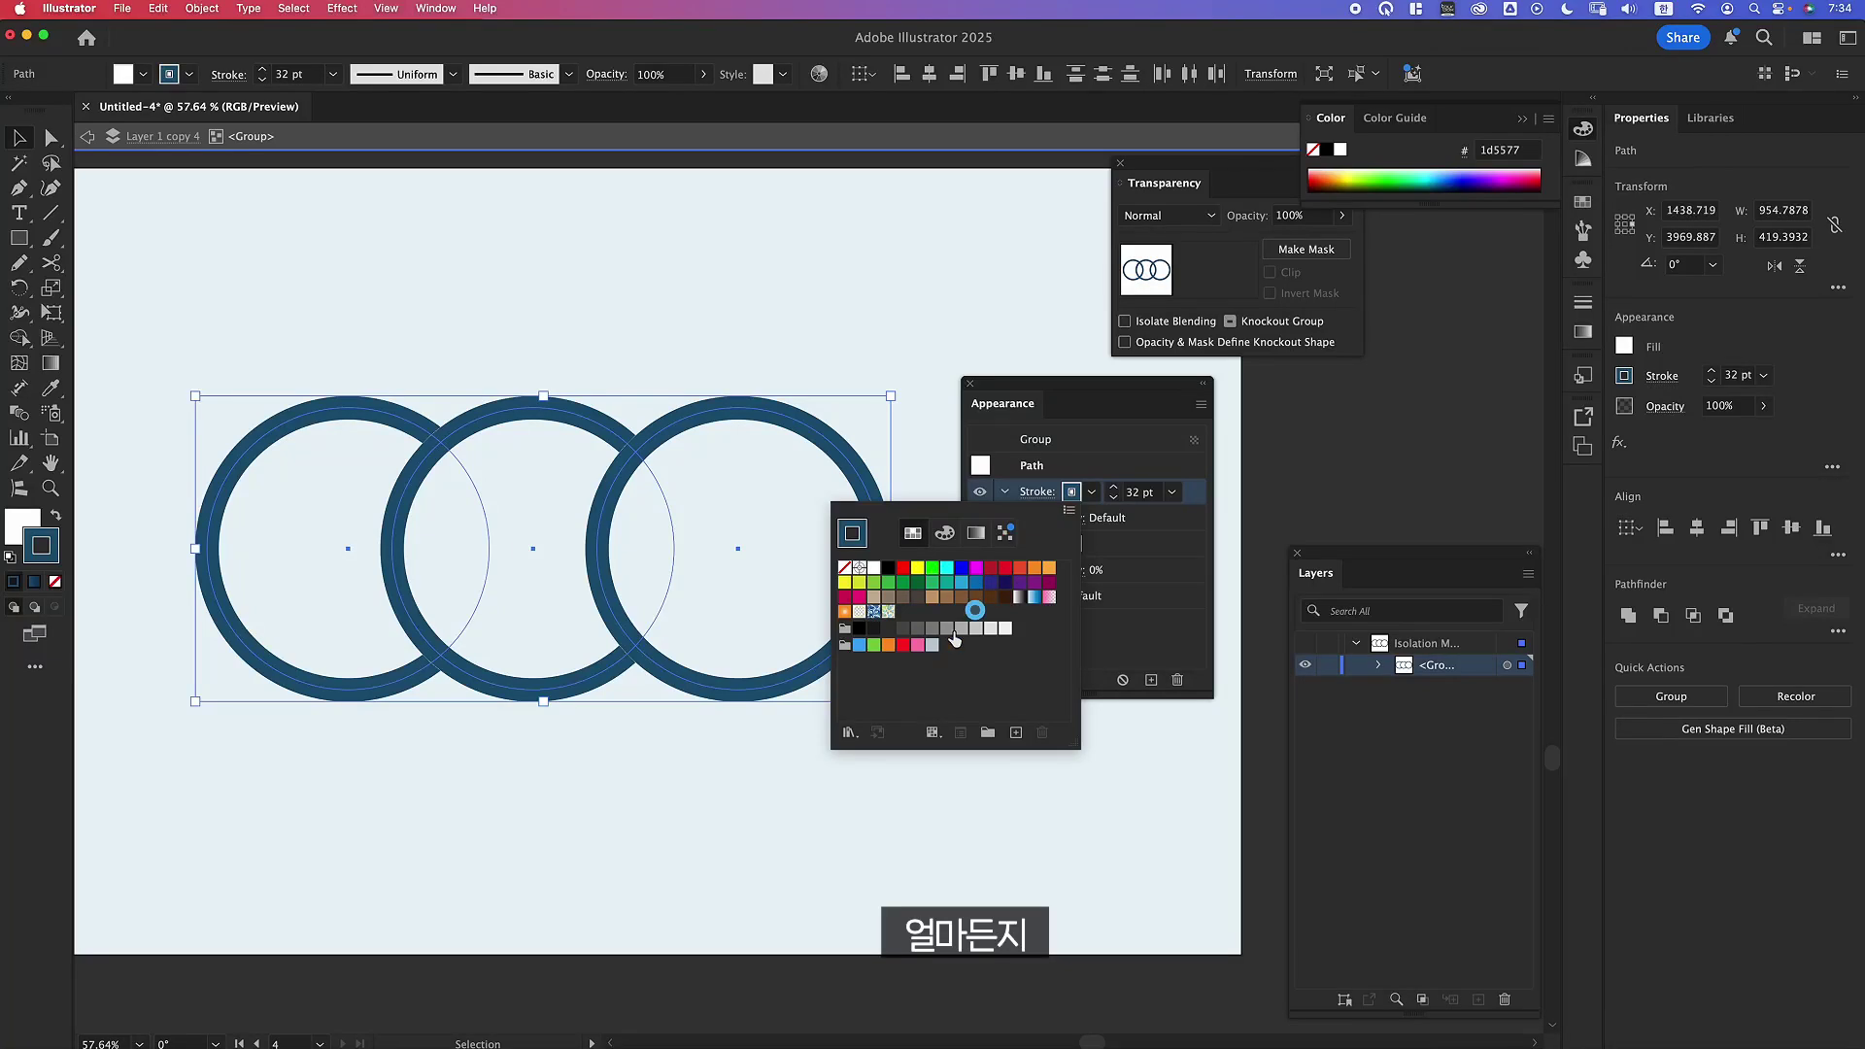
left_click(916, 648)
left_click(1128, 477)
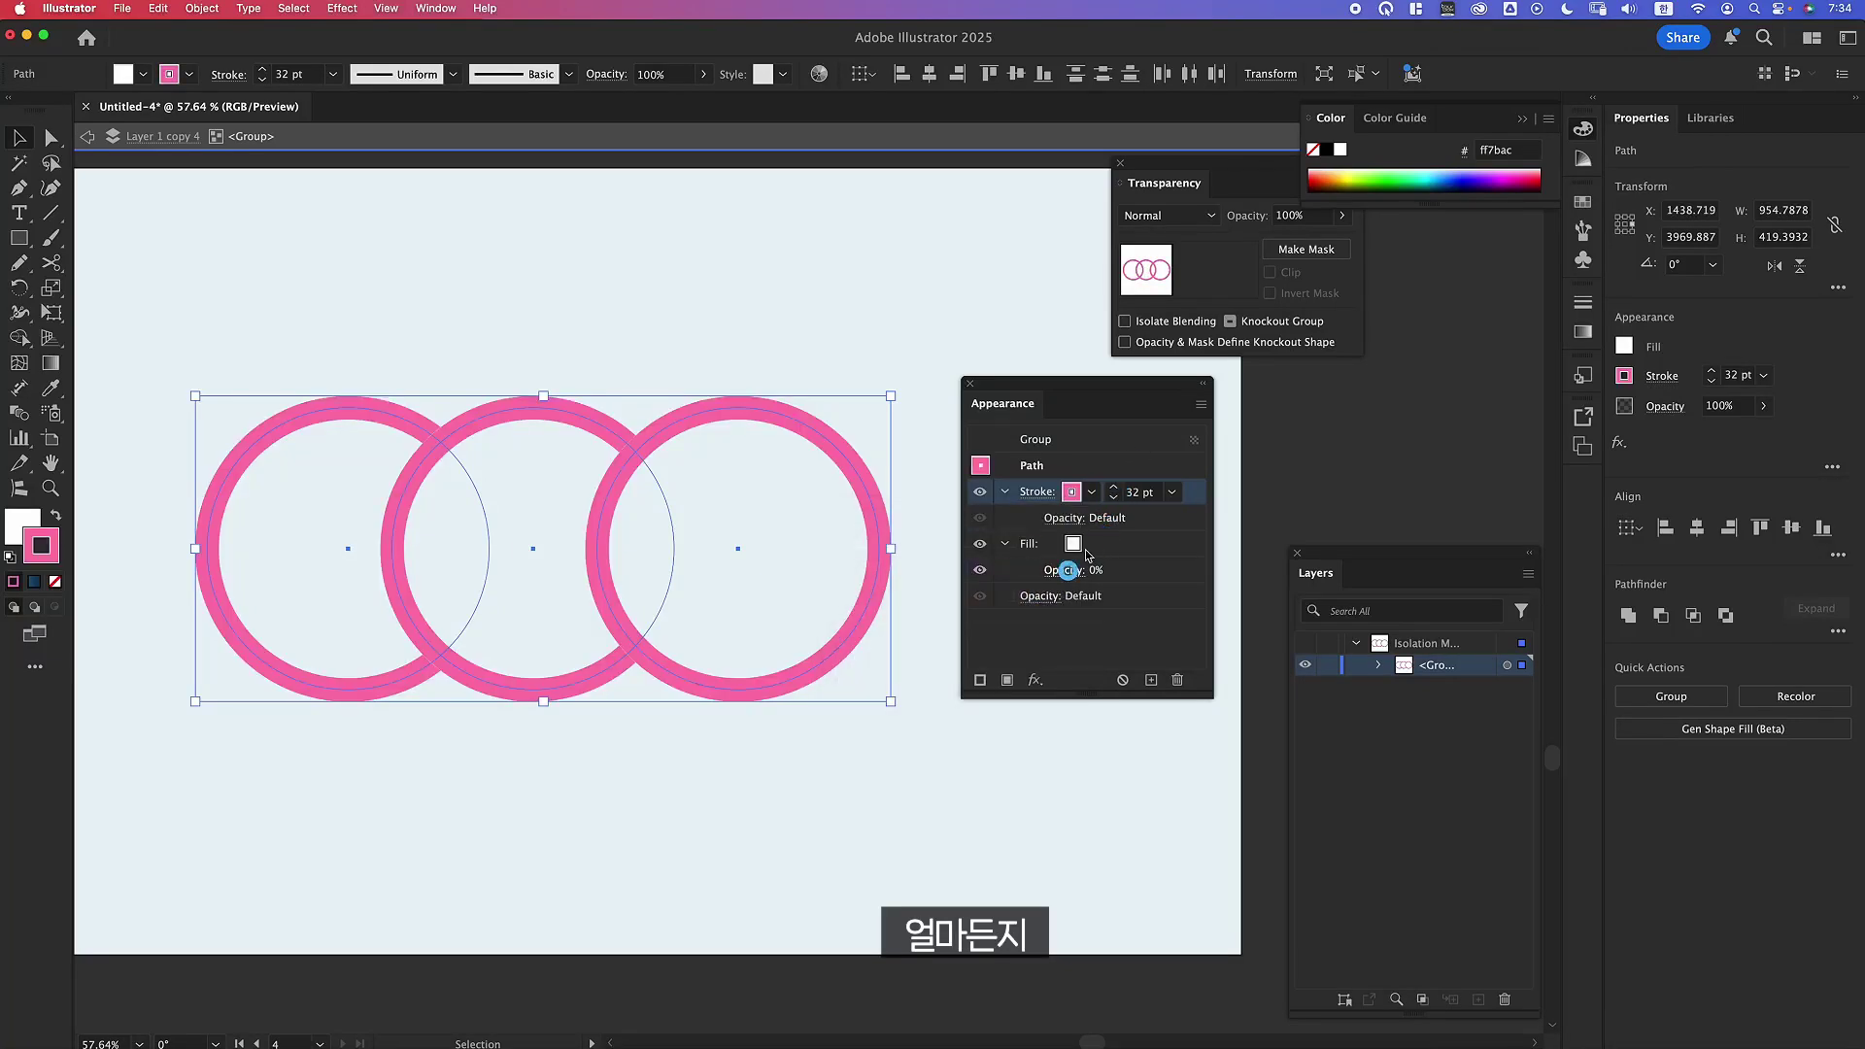
Increase the stroke weight of the three pink rings to 40 pt and leave isolation mode.
left_click(1114, 487)
left_click(1114, 487)
left_click(1114, 486)
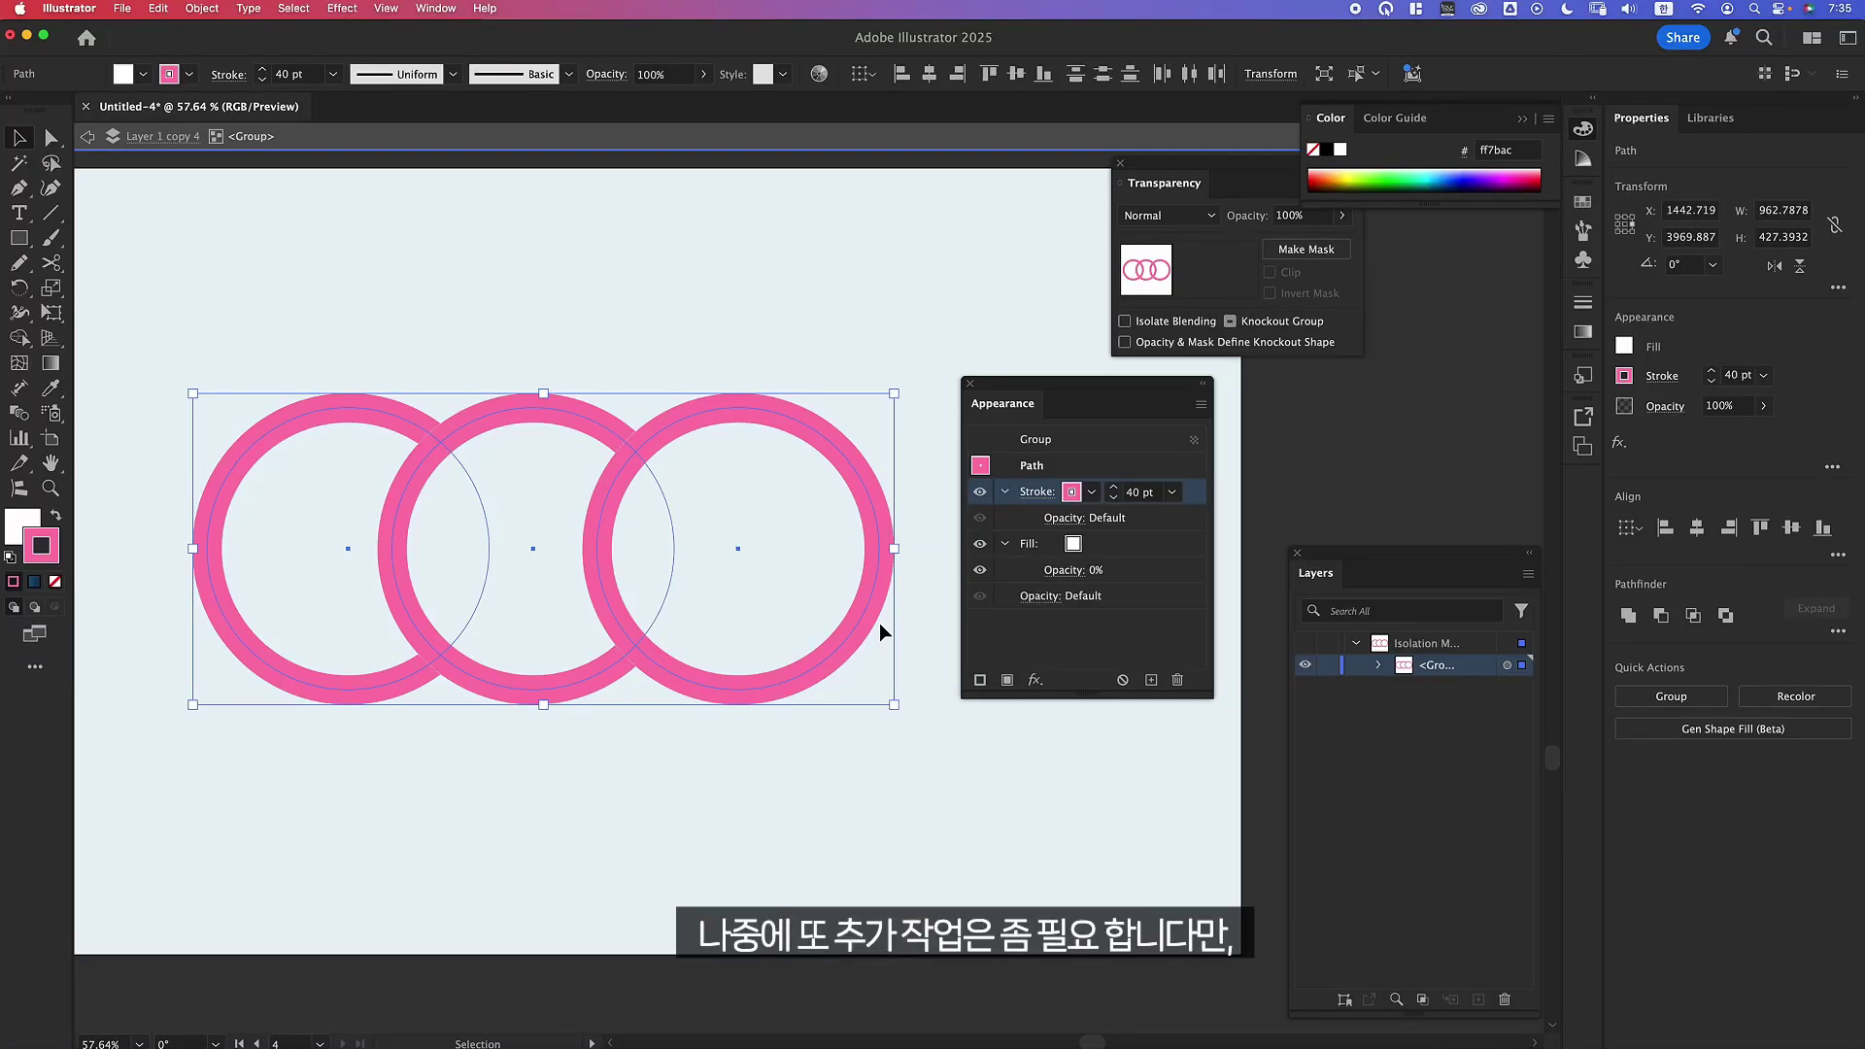
left_click(547, 984)
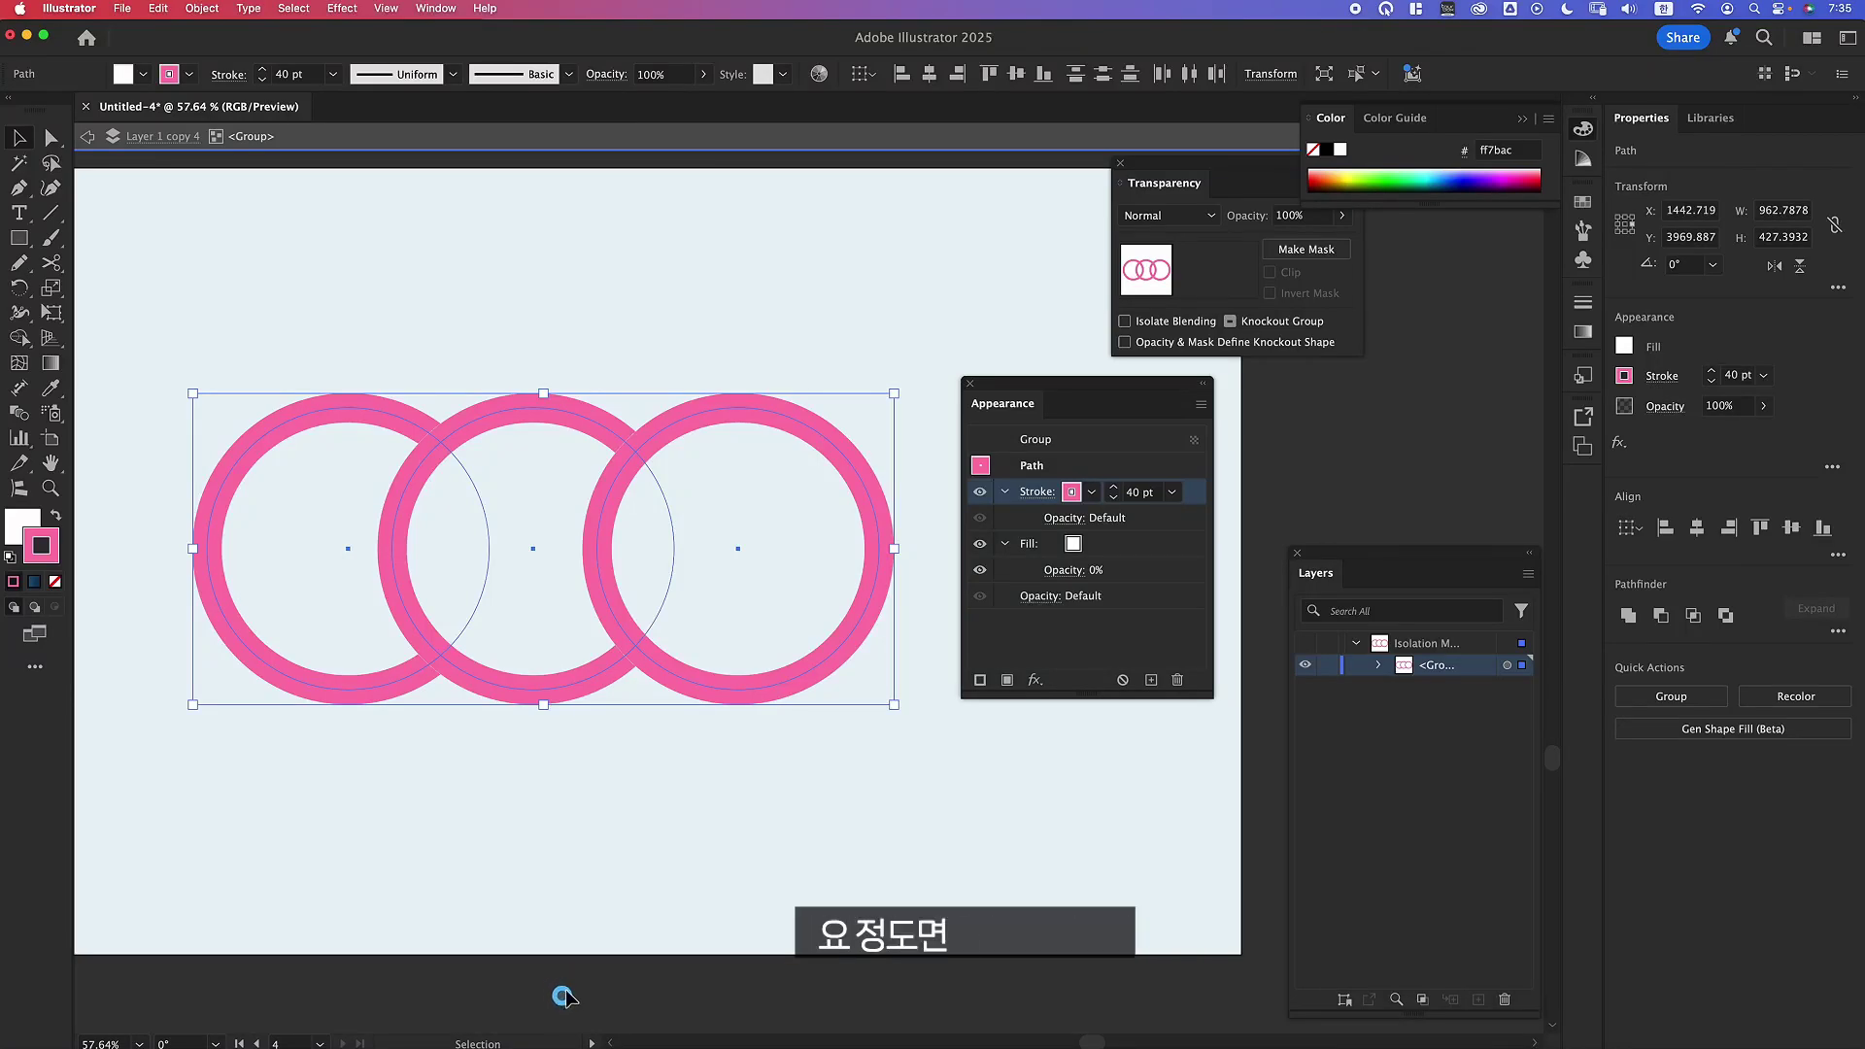
double_click(579, 988)
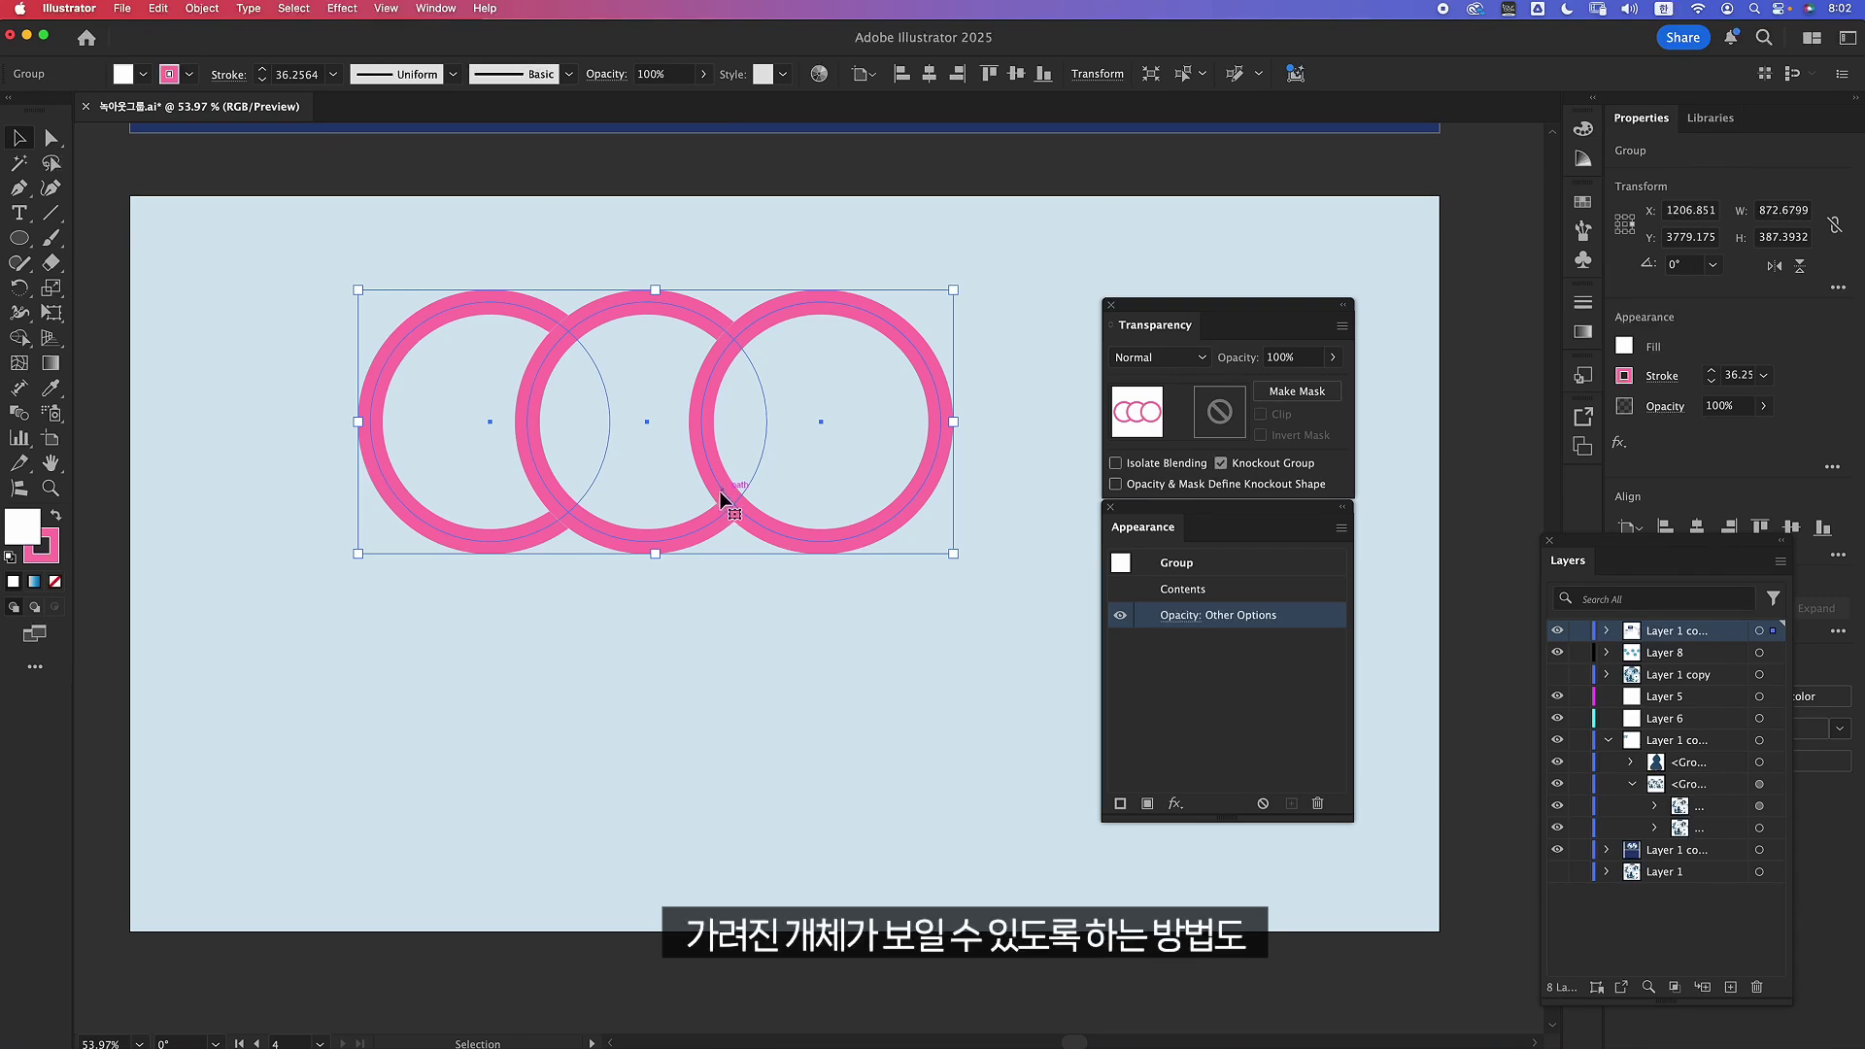
Duplicate the pink ring group about 455 px straight below the original.
left_click_drag(723, 497, 725, 803)
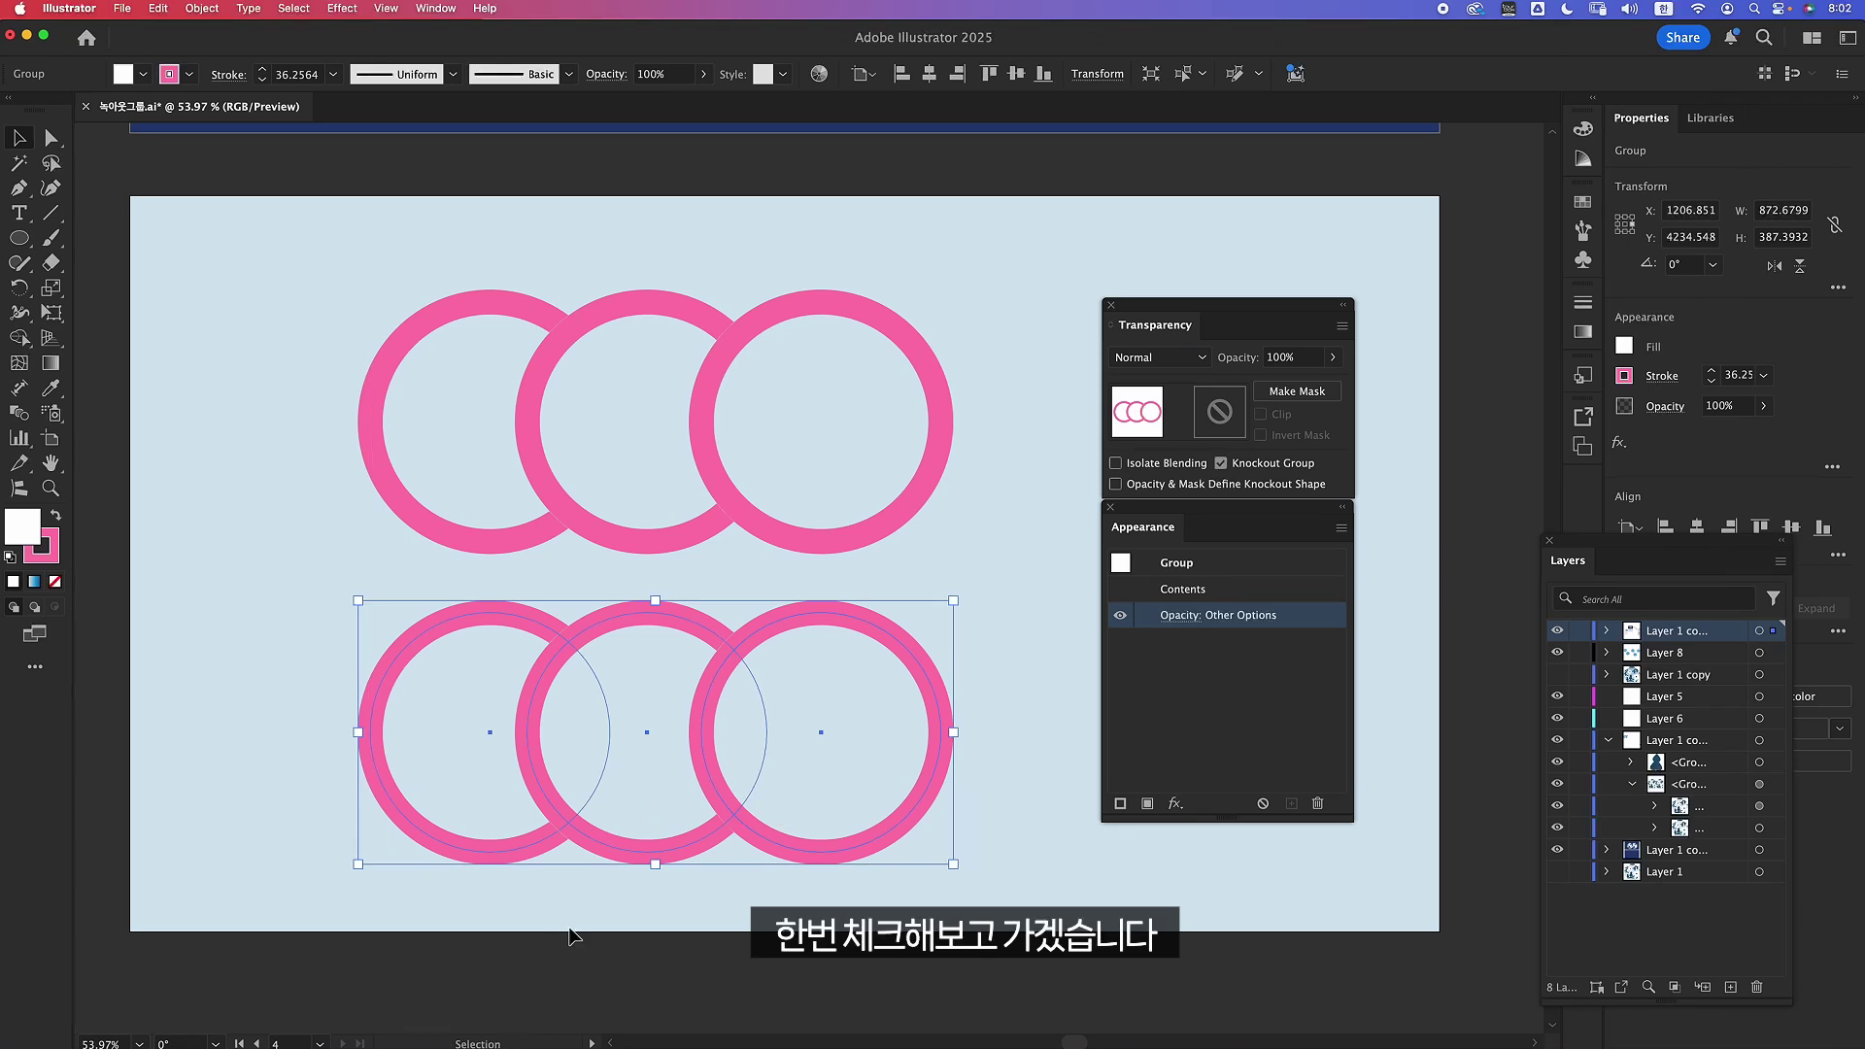
left_click(610, 948)
Isolate the middle ring of the lower group and set its fill opacity to 100%.
left_click(655, 837)
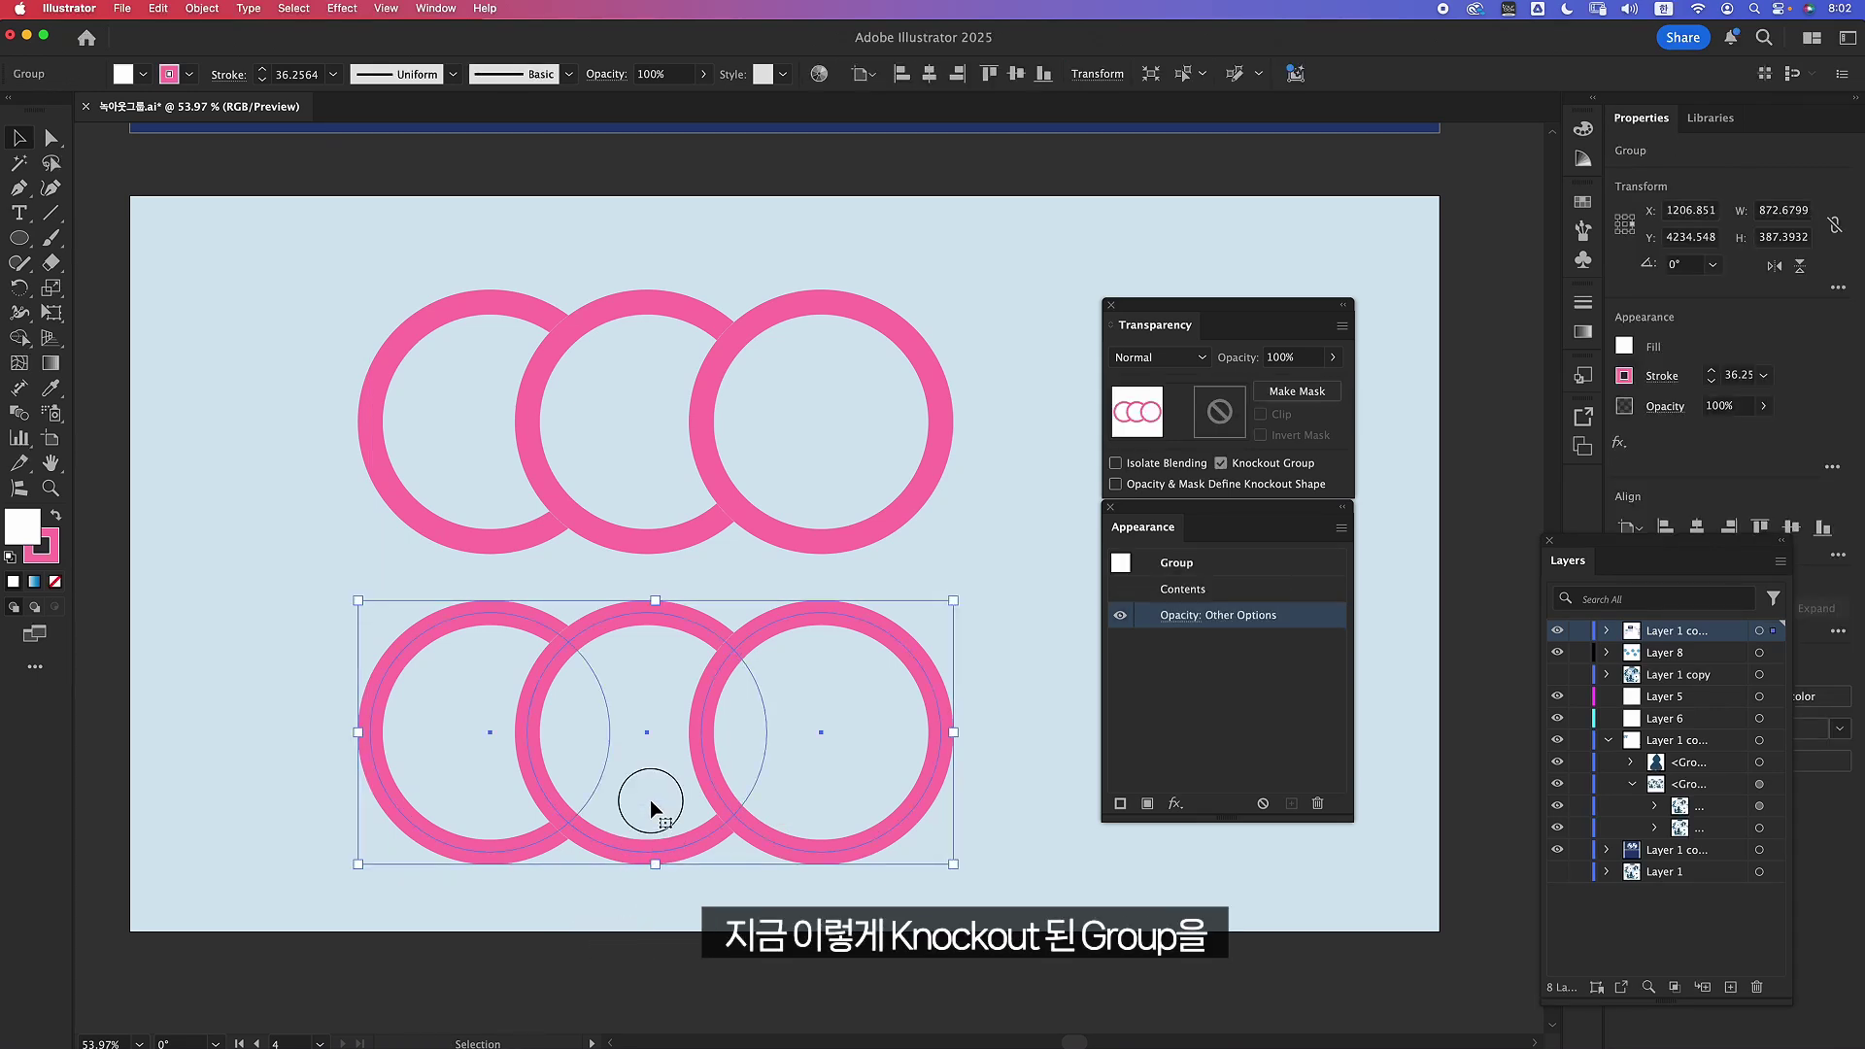
double_click(650, 800)
left_click(639, 813)
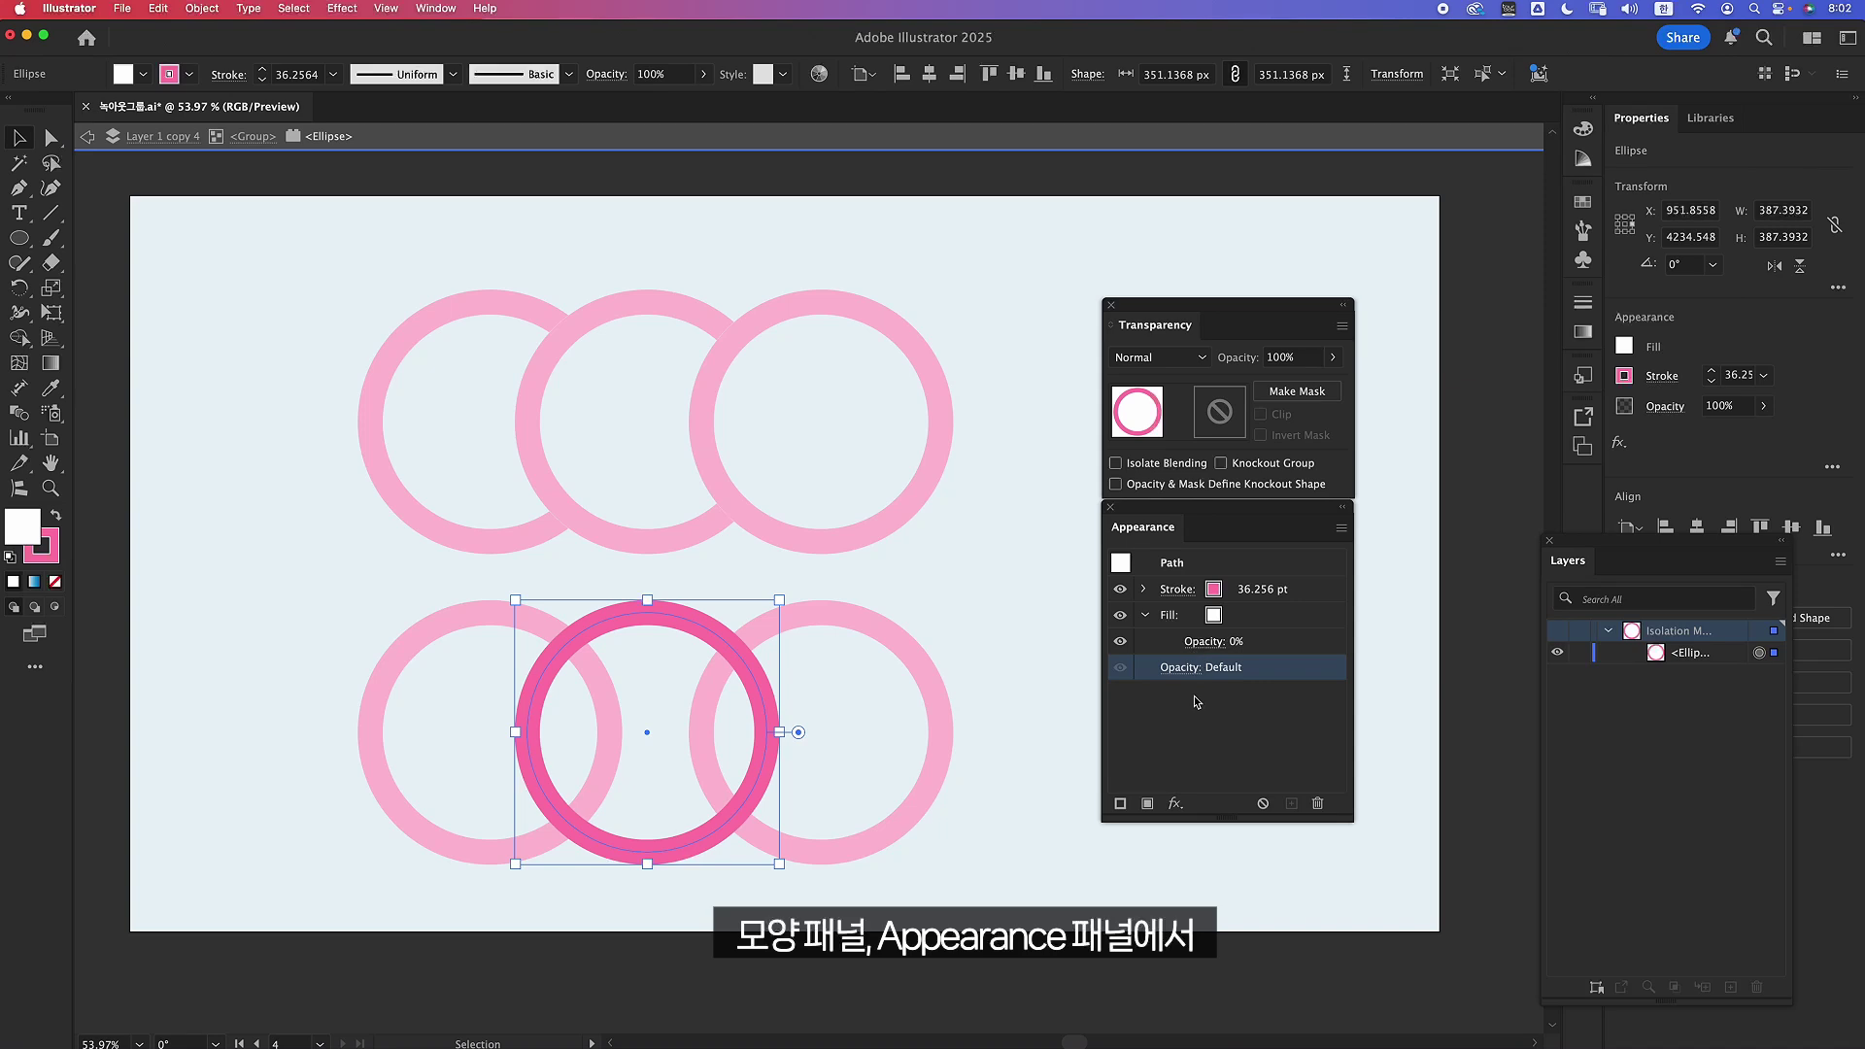
left_click(1204, 641)
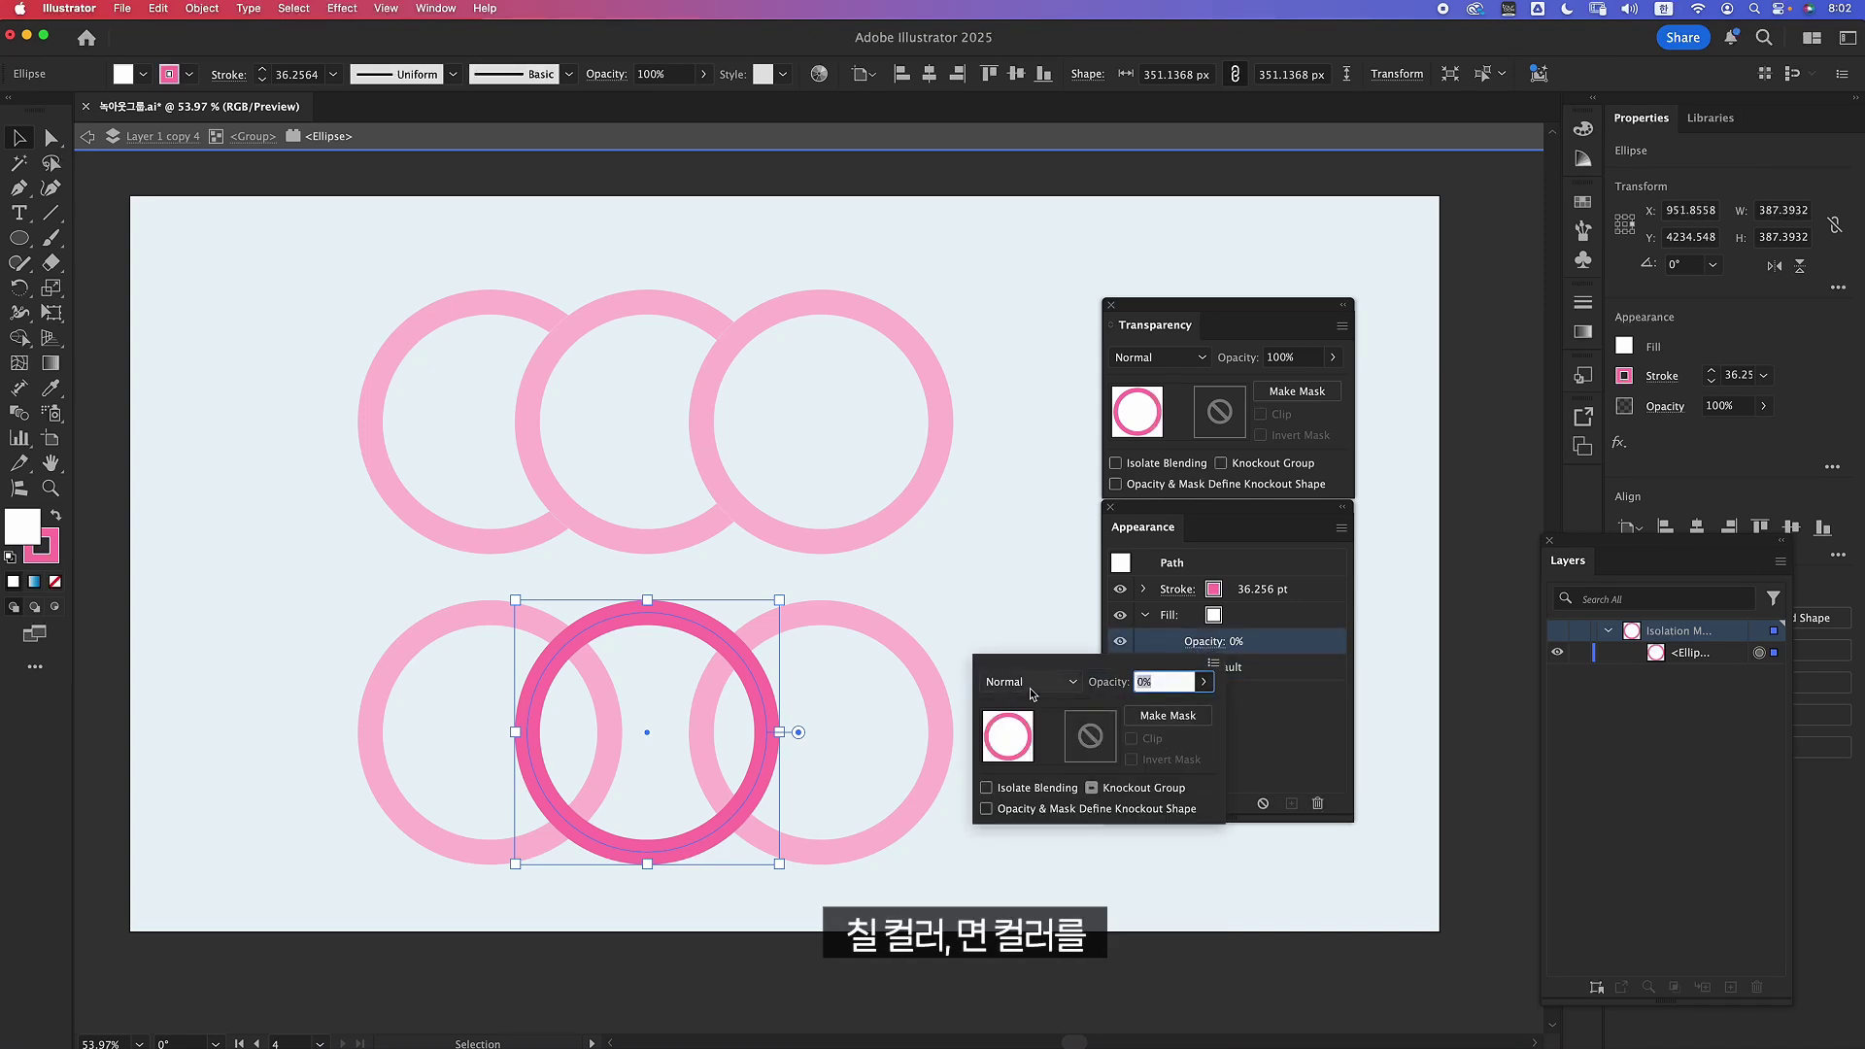
left_click(1206, 684)
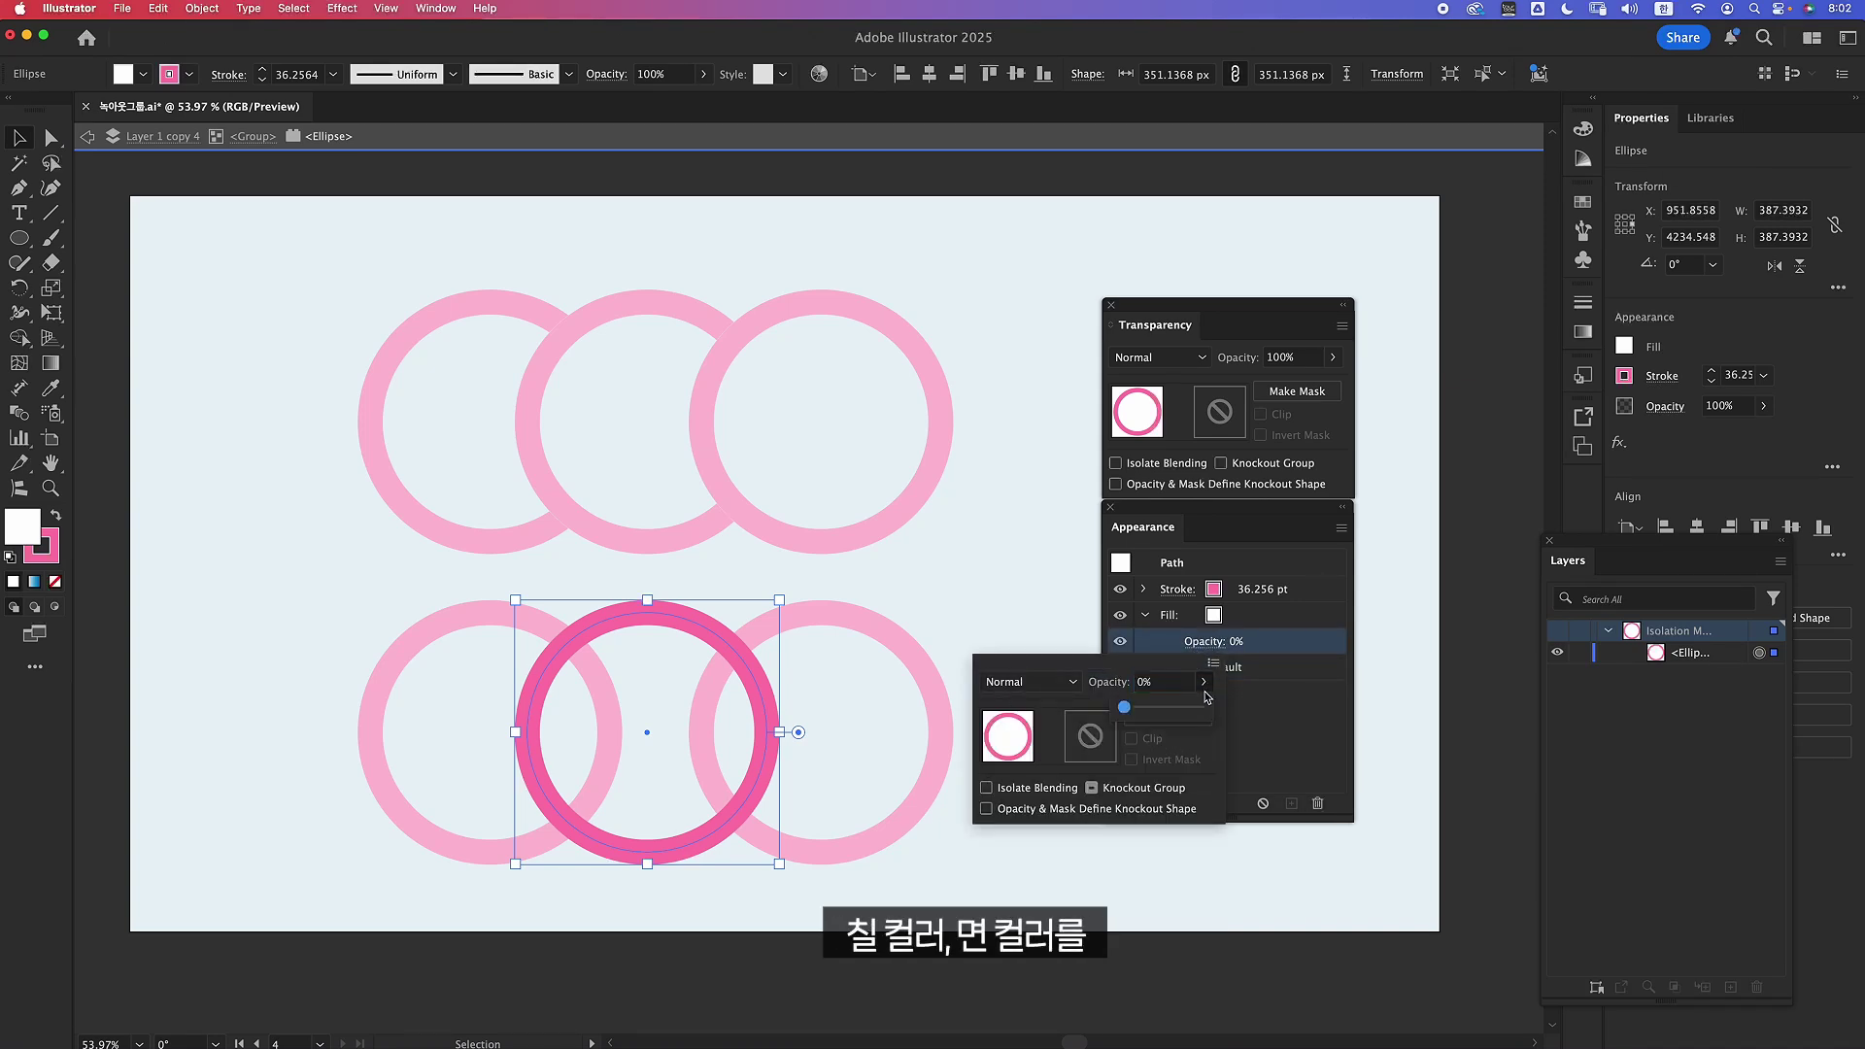
left_click_drag(1175, 708, 1253, 701)
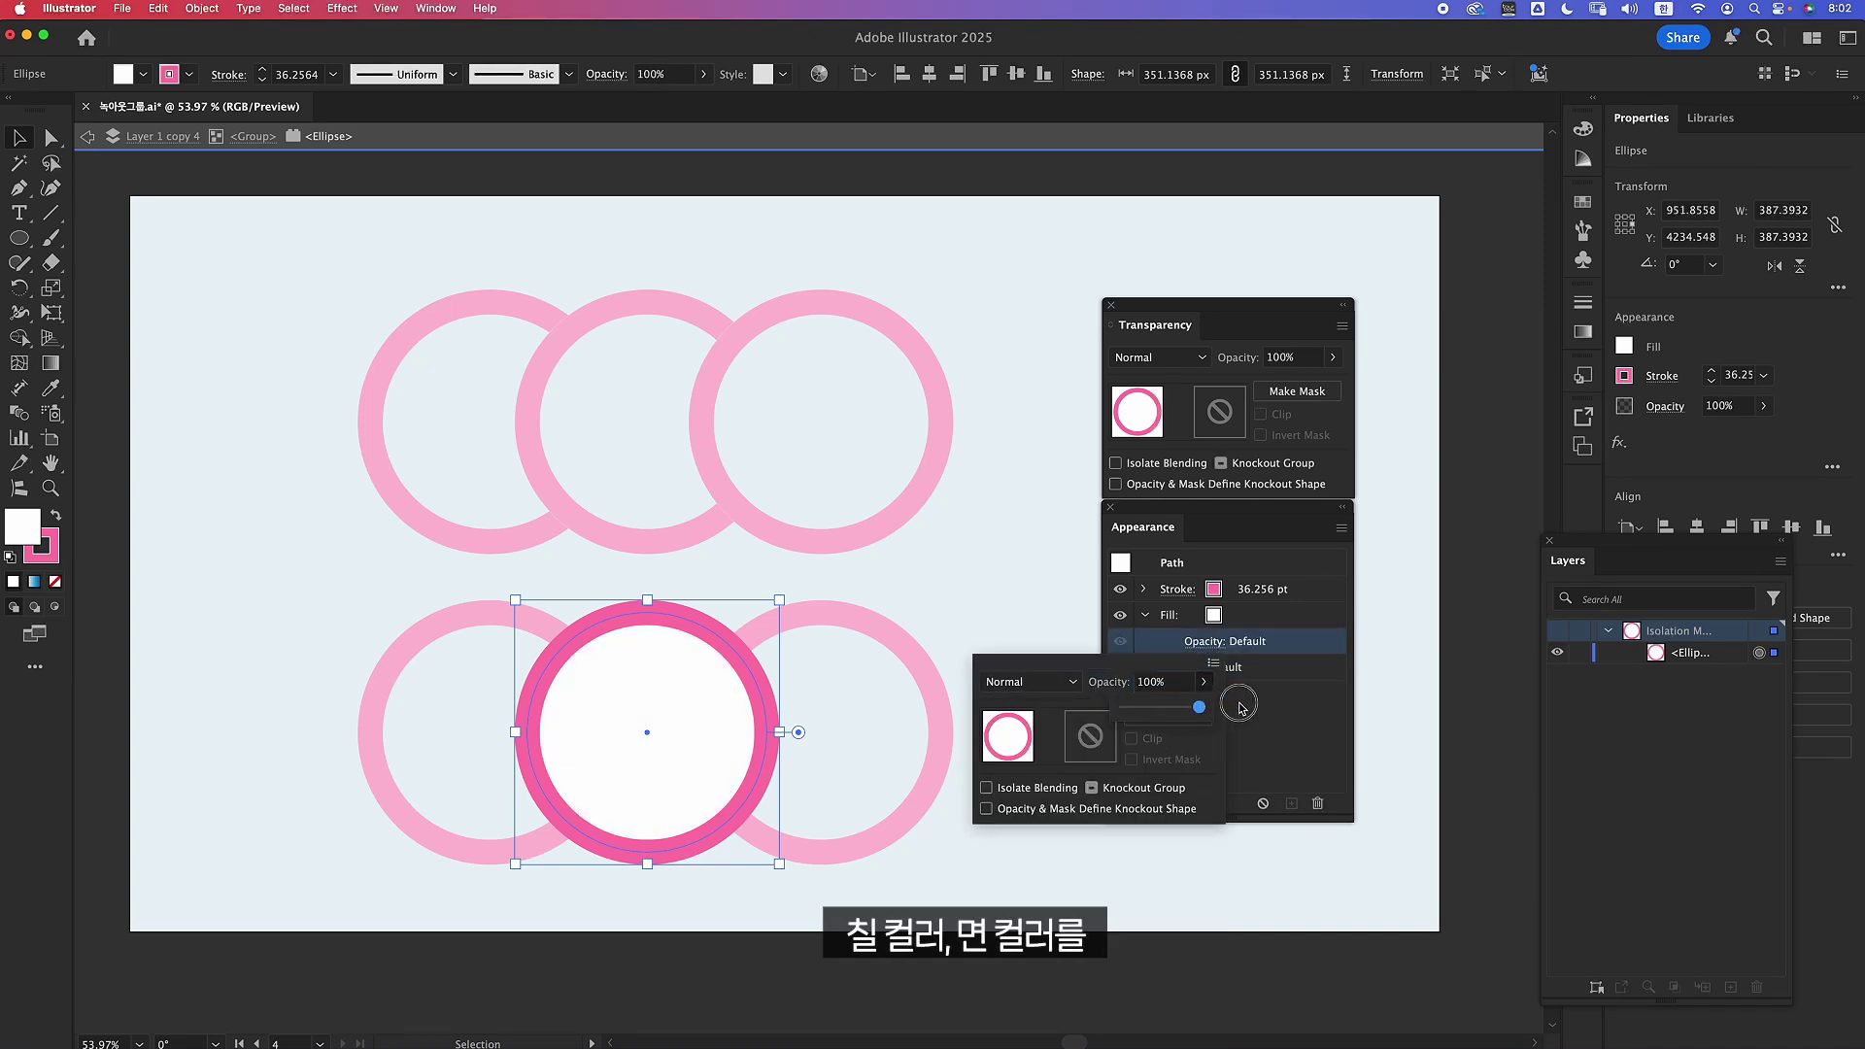
Fill the lower middle circle with the pink-to-transparent gradient swatch, show its gradient settings, and leave isolation mode.
left_click(1214, 620)
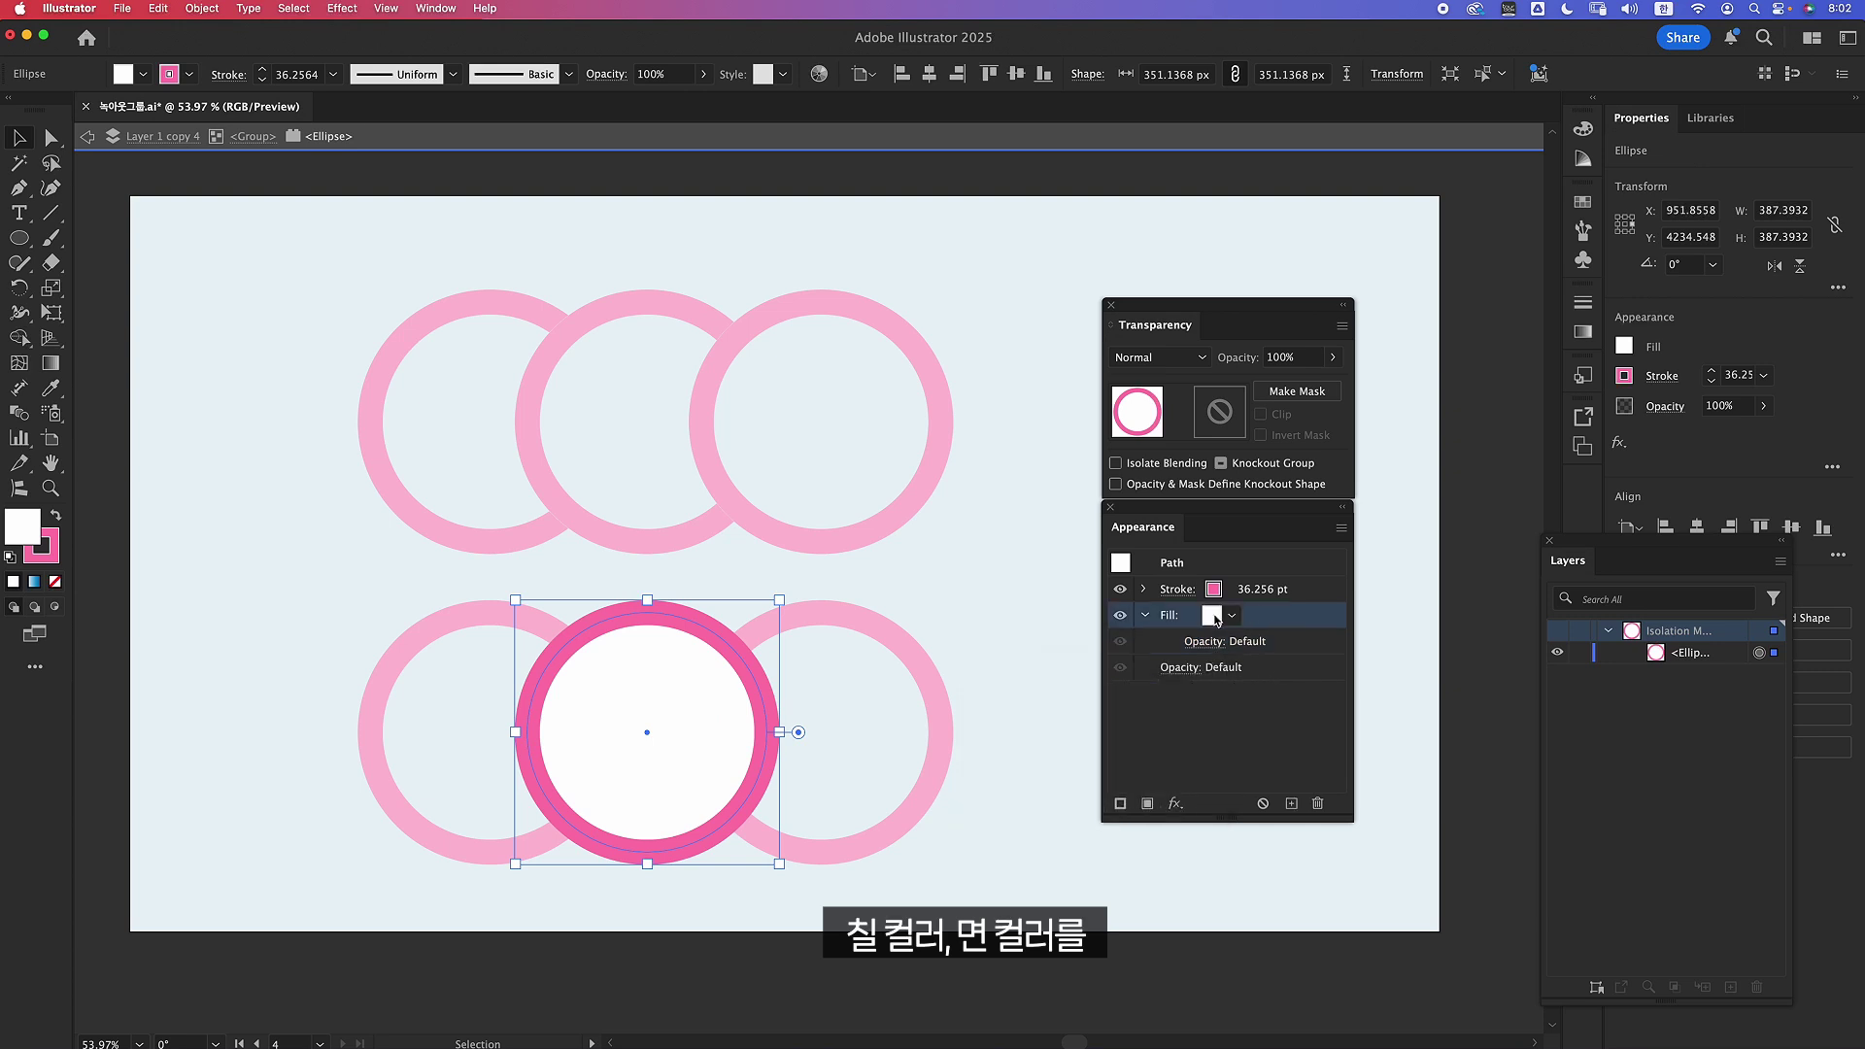
left_click(1231, 616)
left_click(1210, 723)
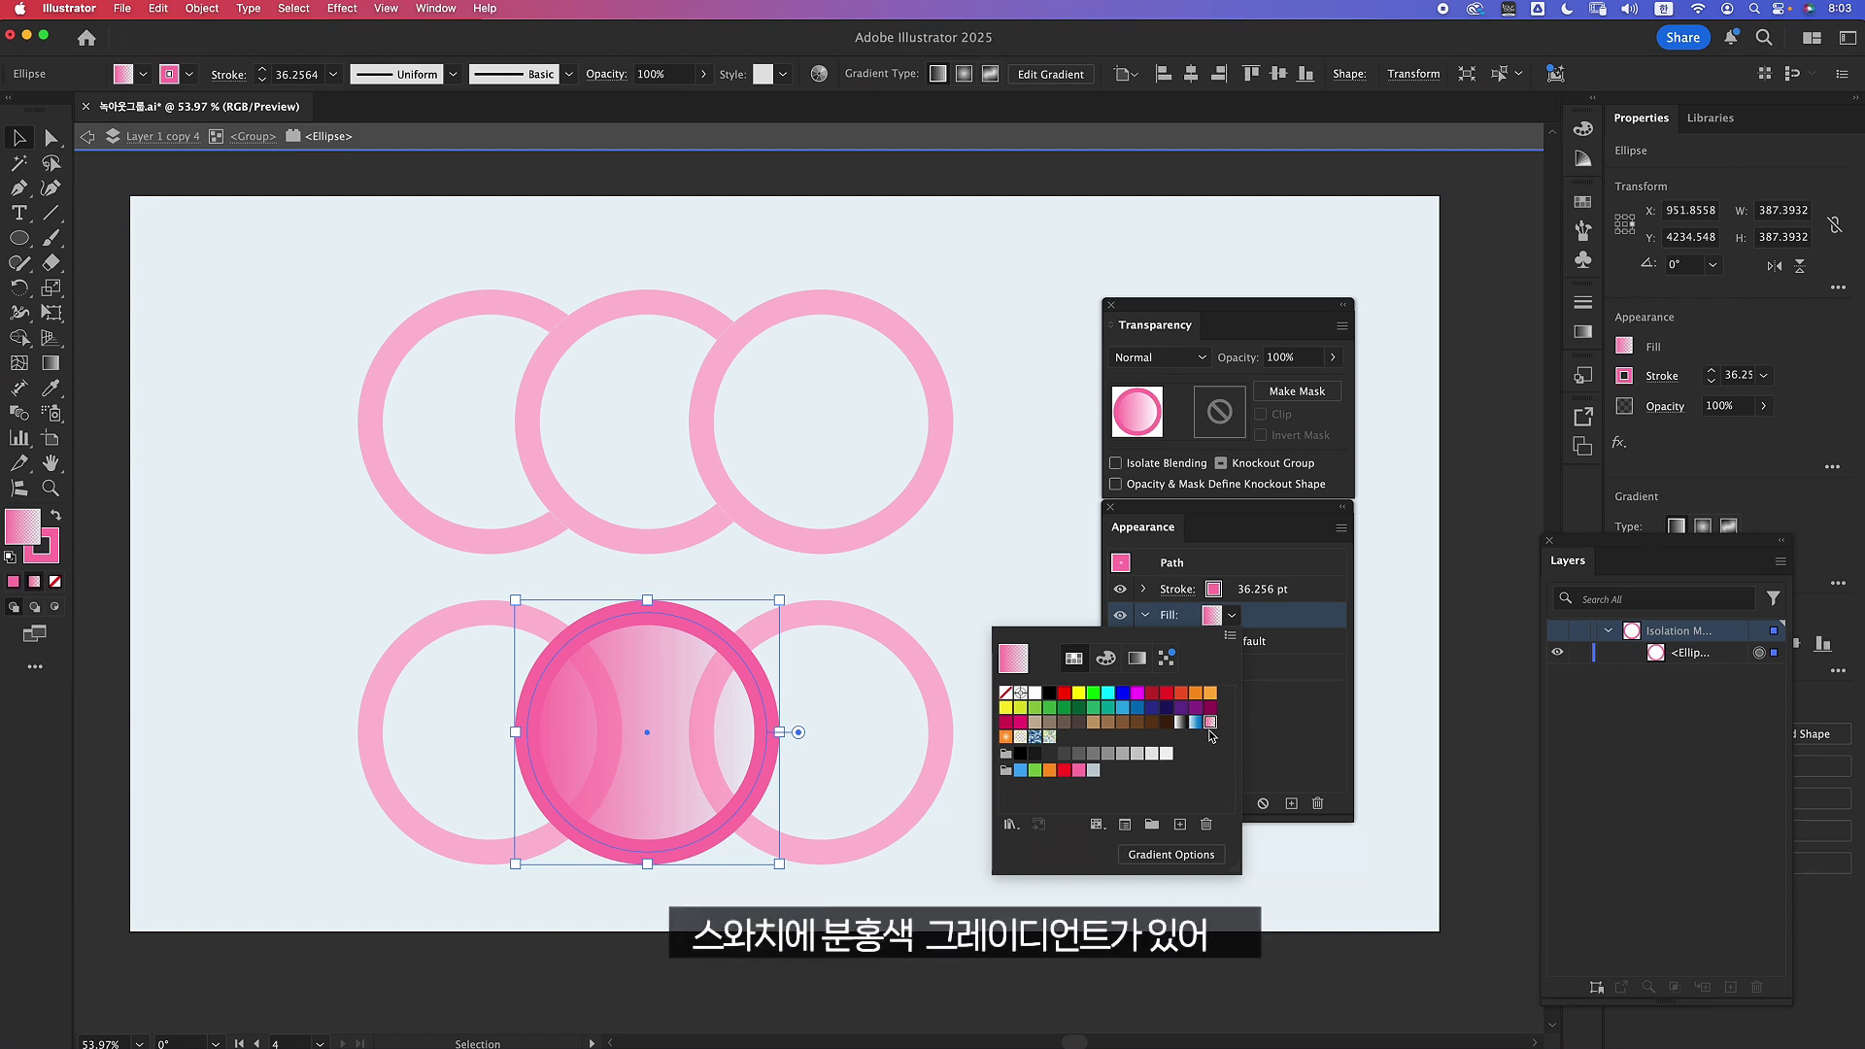
left_click(1282, 681)
left_click(1582, 331)
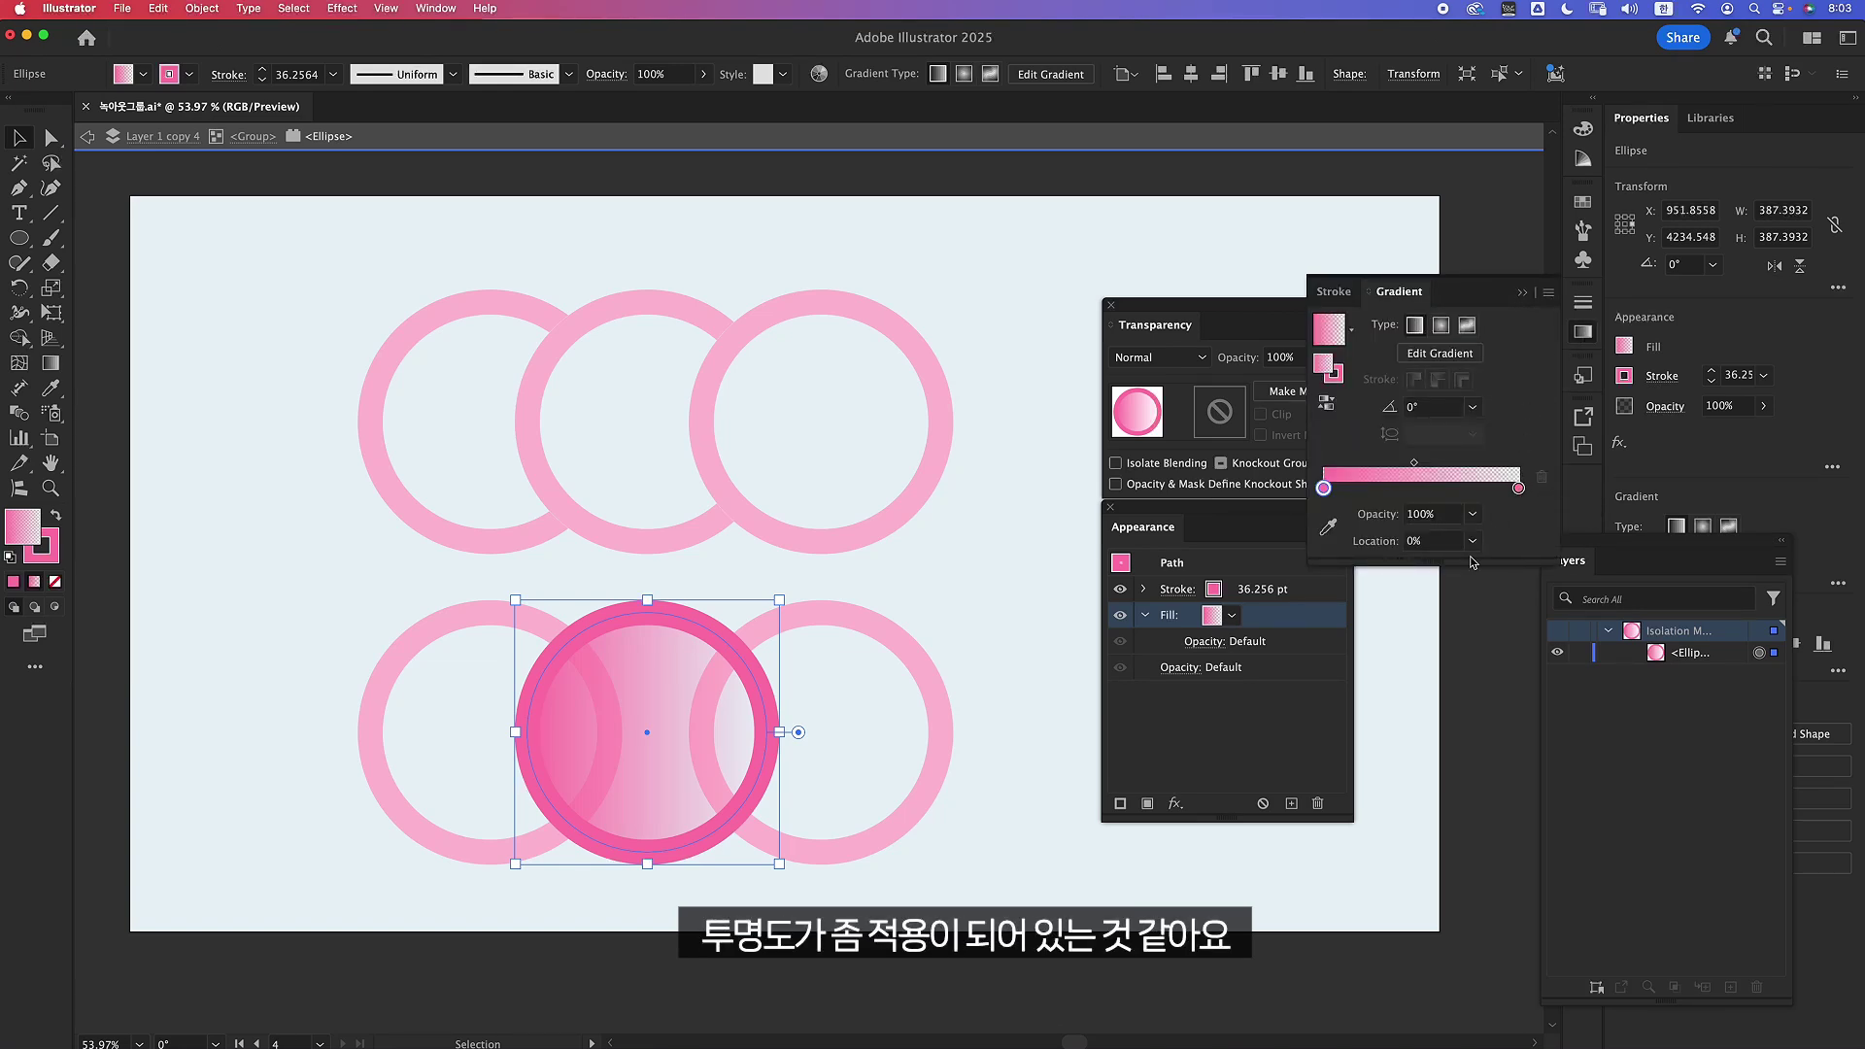
left_click(1433, 628)
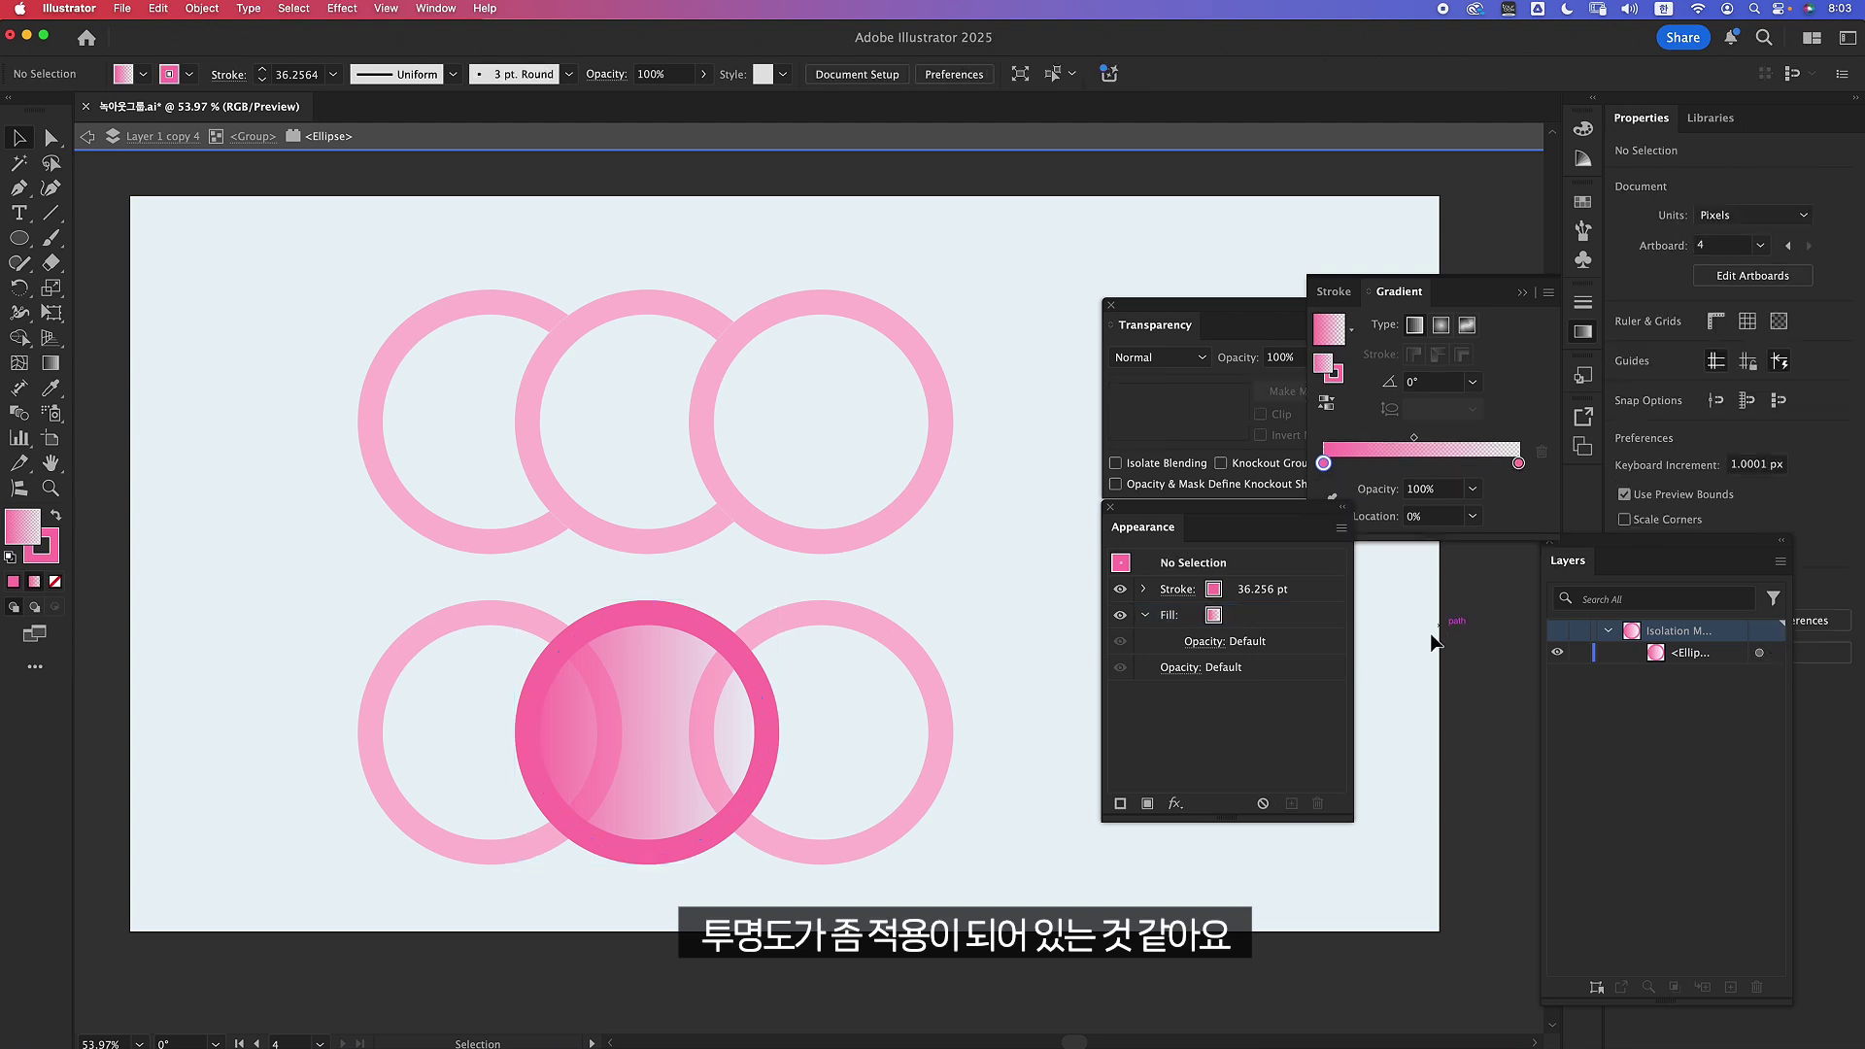
double_click(917, 573)
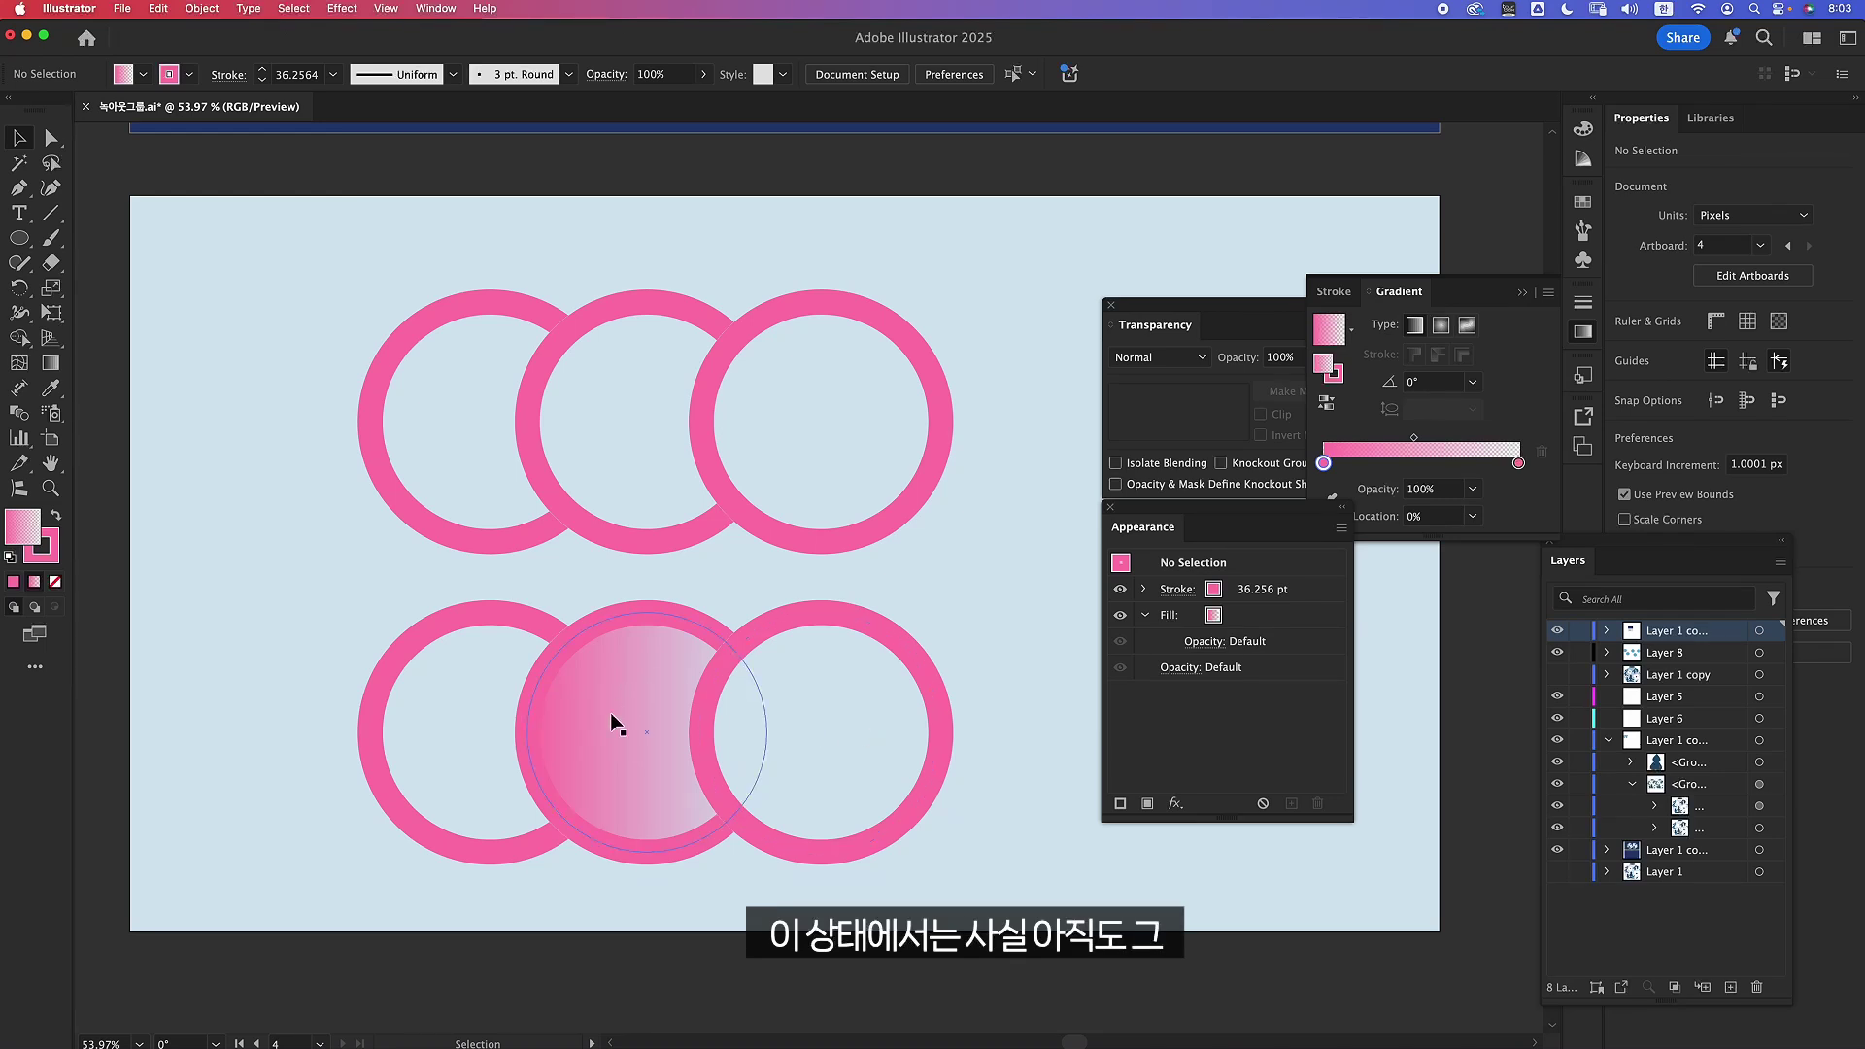
Isolate the lower middle circle again, reverse its pink gradient fill, and return to the full artwork.
double_click(617, 769)
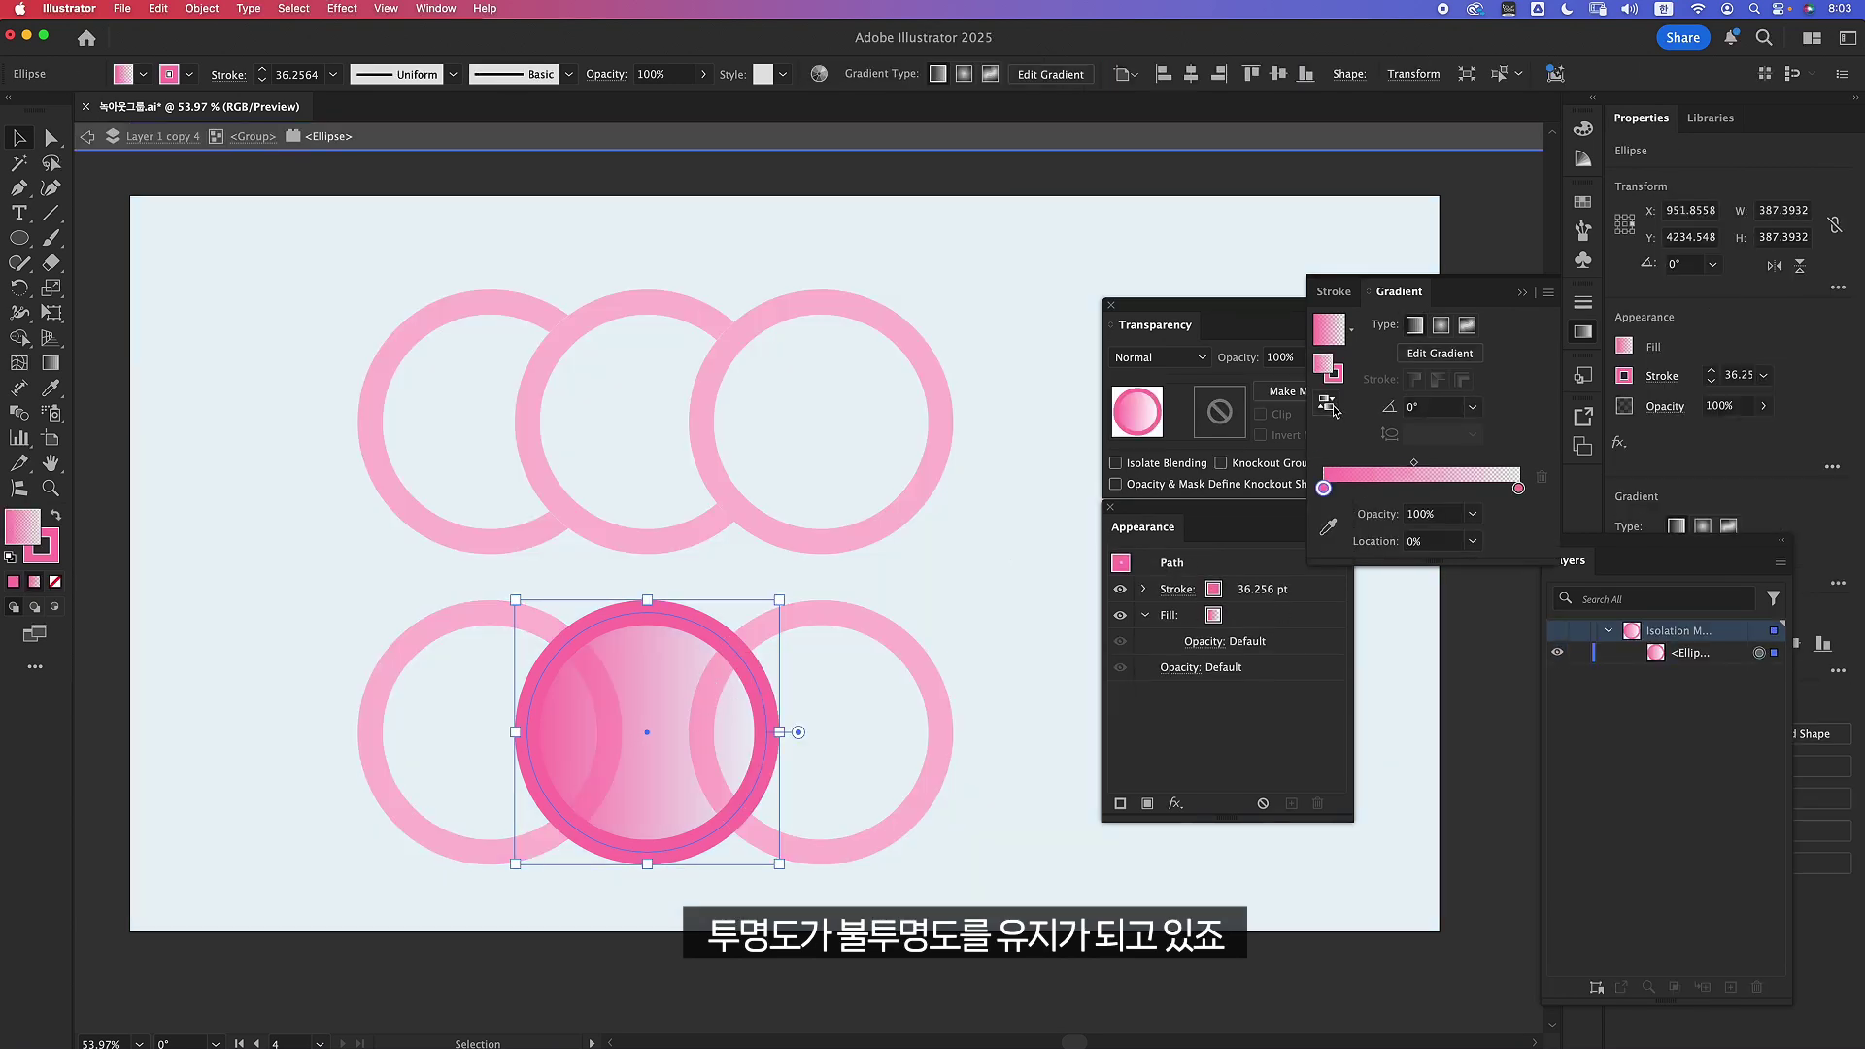
left_click(1331, 406)
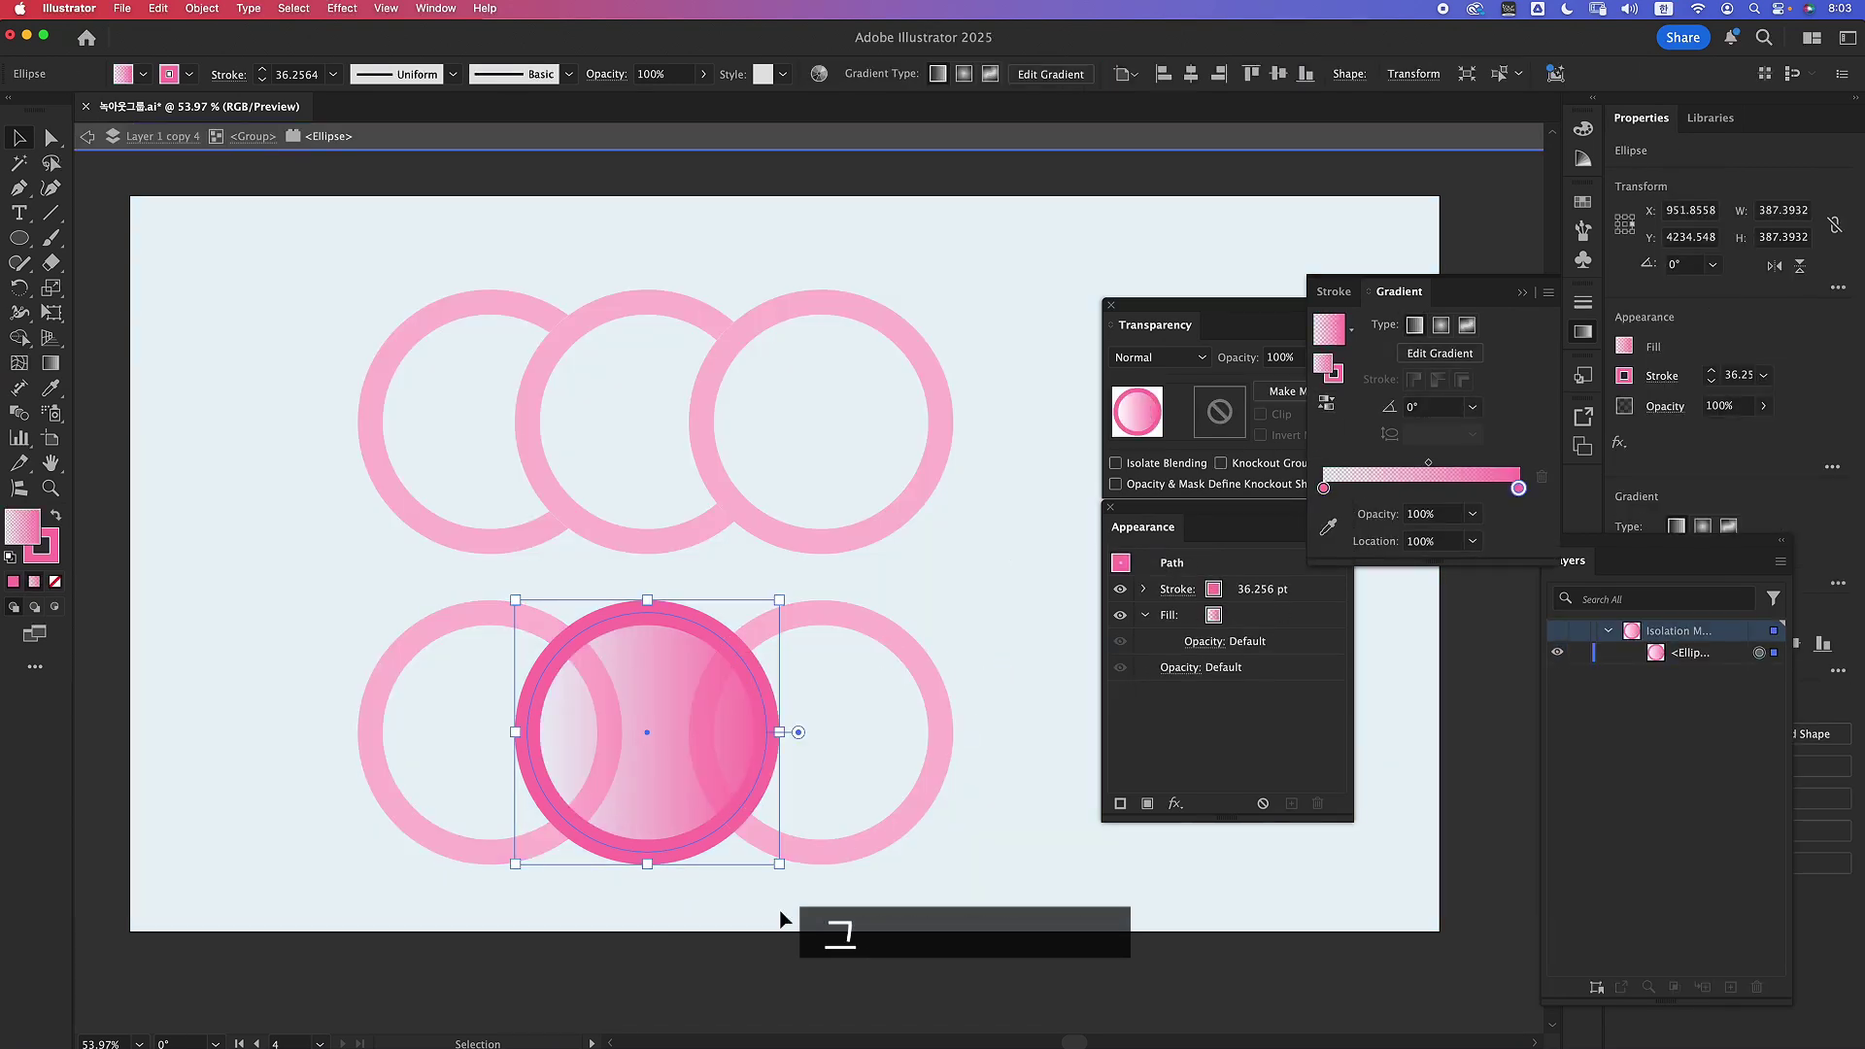
double_click(787, 952)
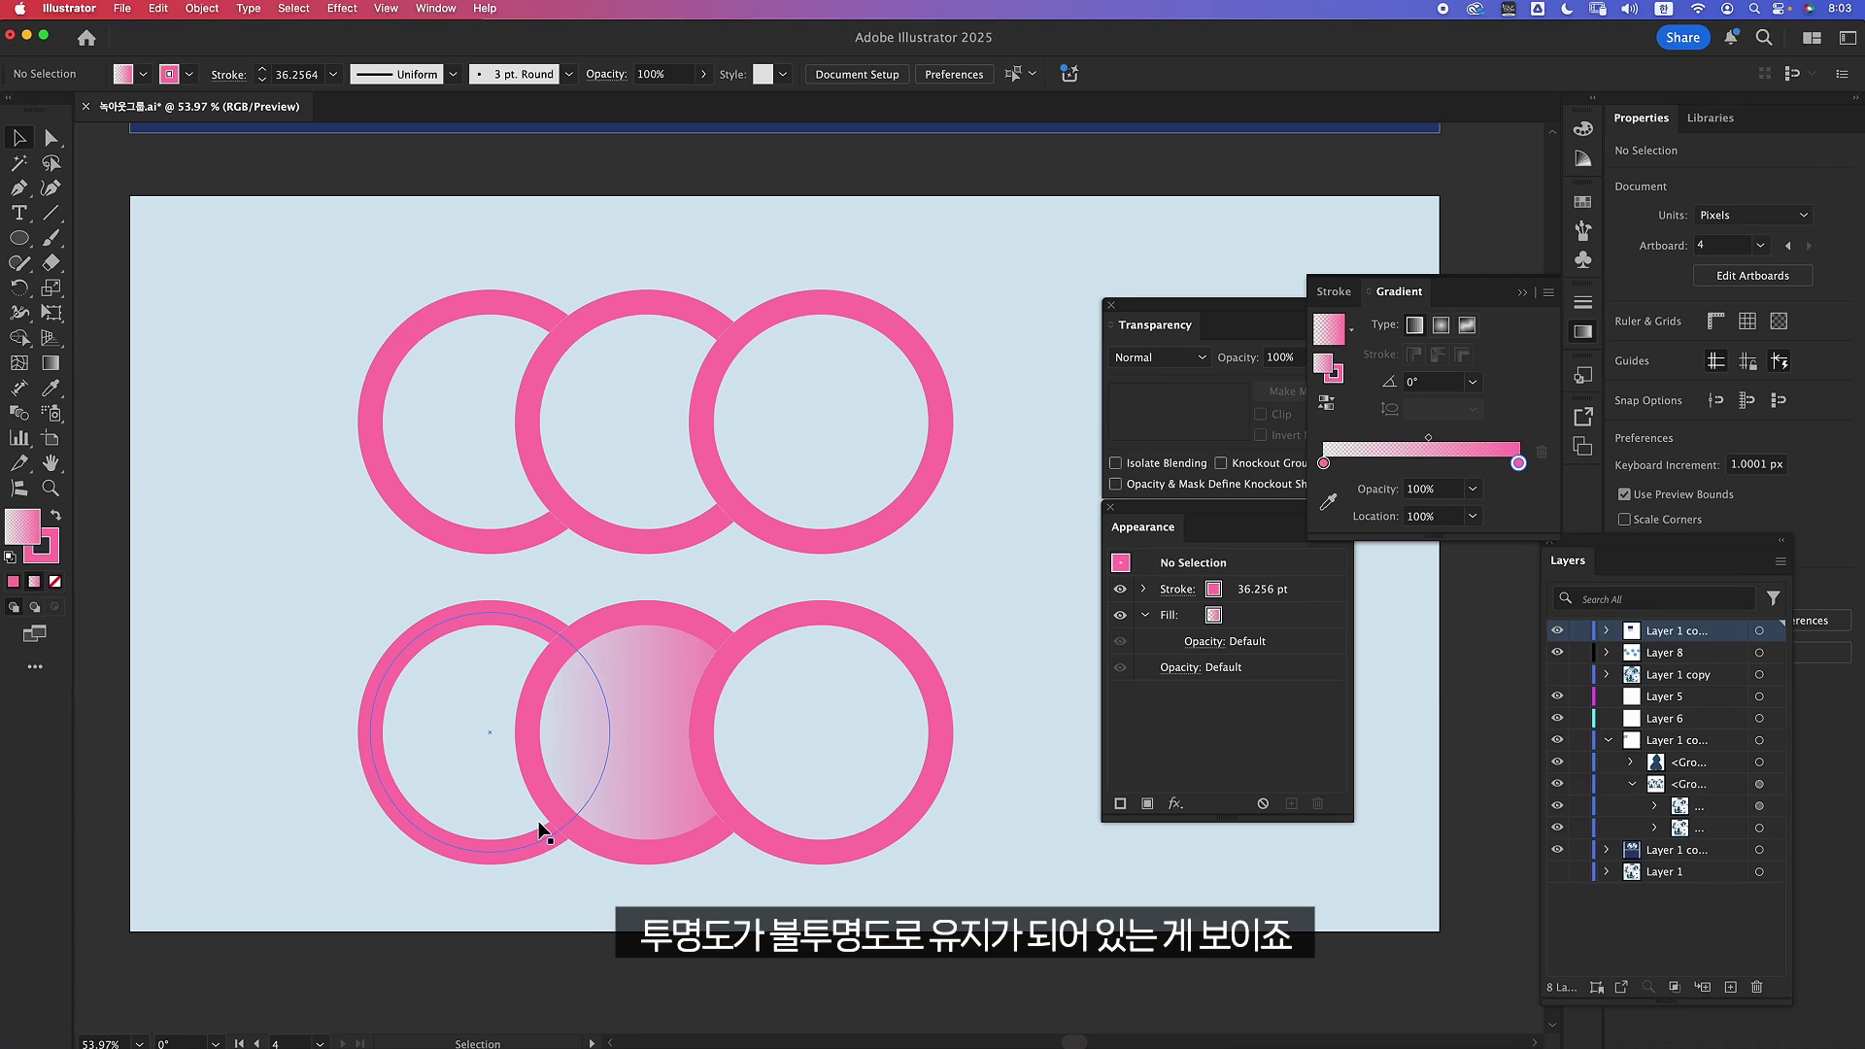
Turn on Opacity & Mask Define Knockout Shape for the gradient-filled middle circle and leave isolation mode.
double_click(638, 697)
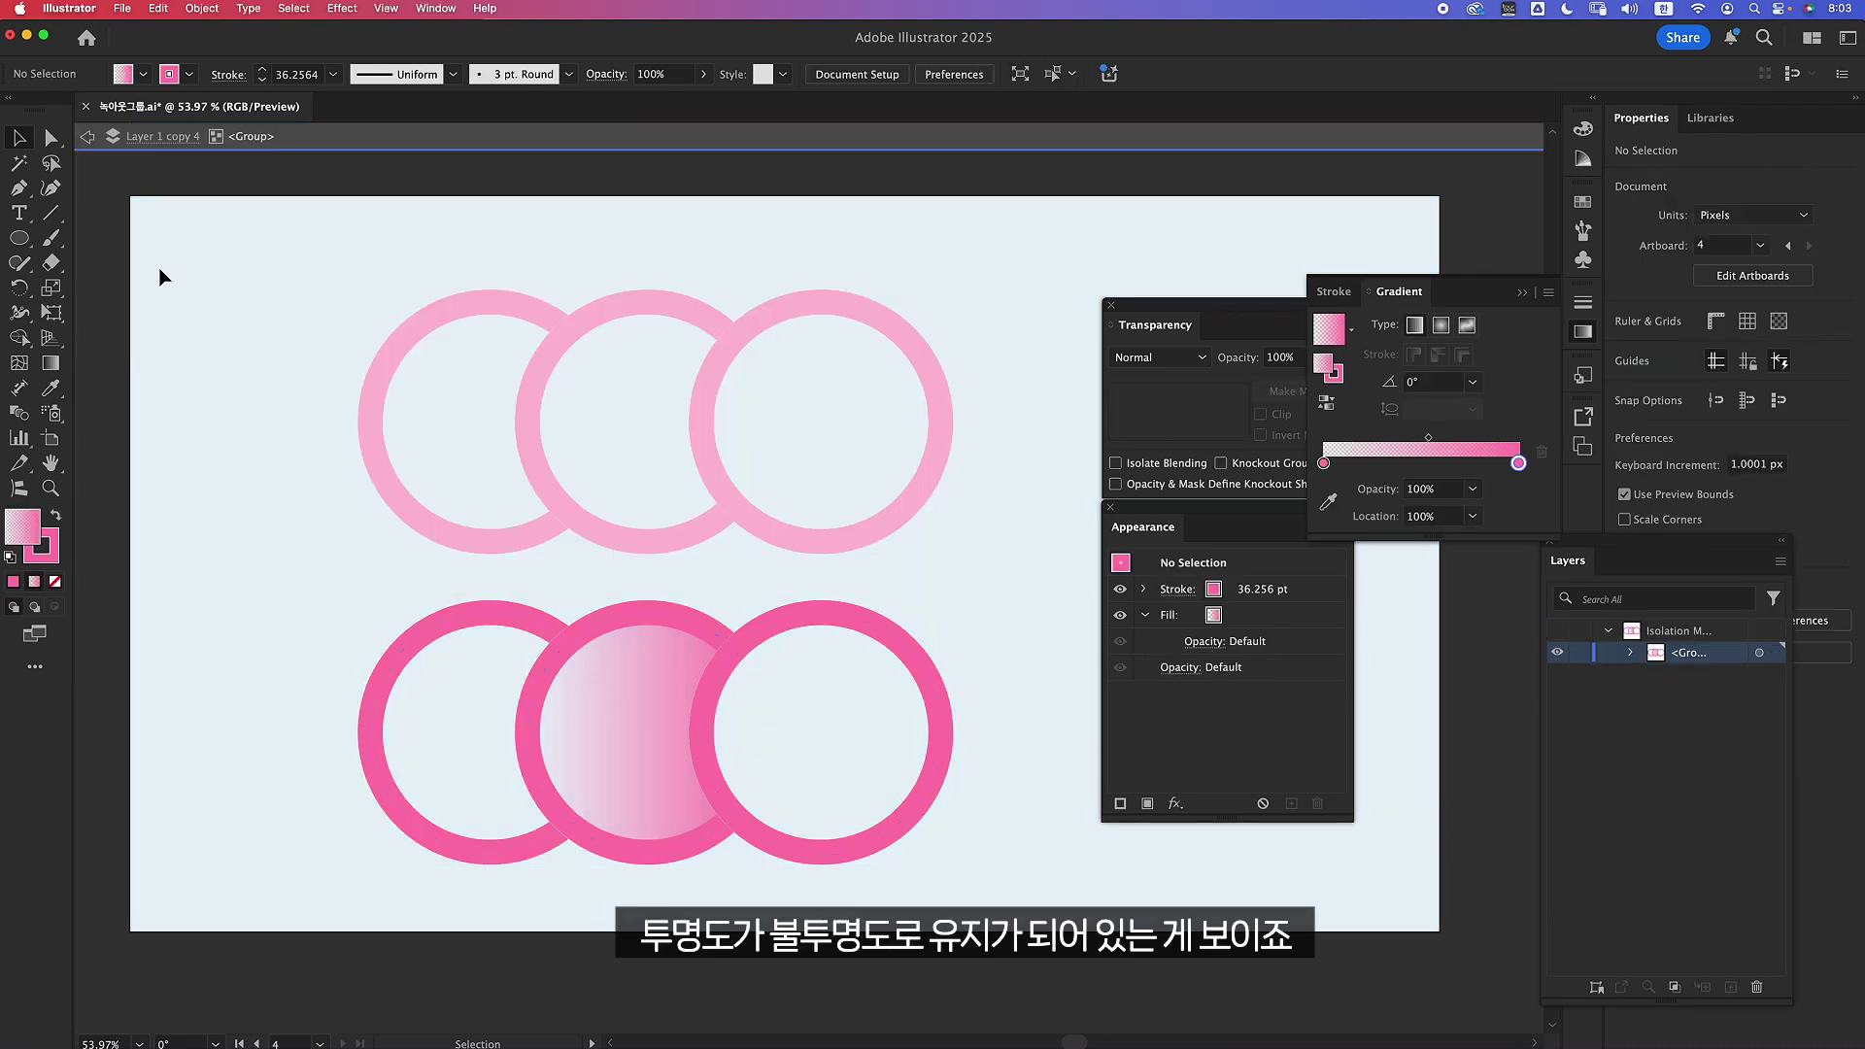
double_click(597, 686)
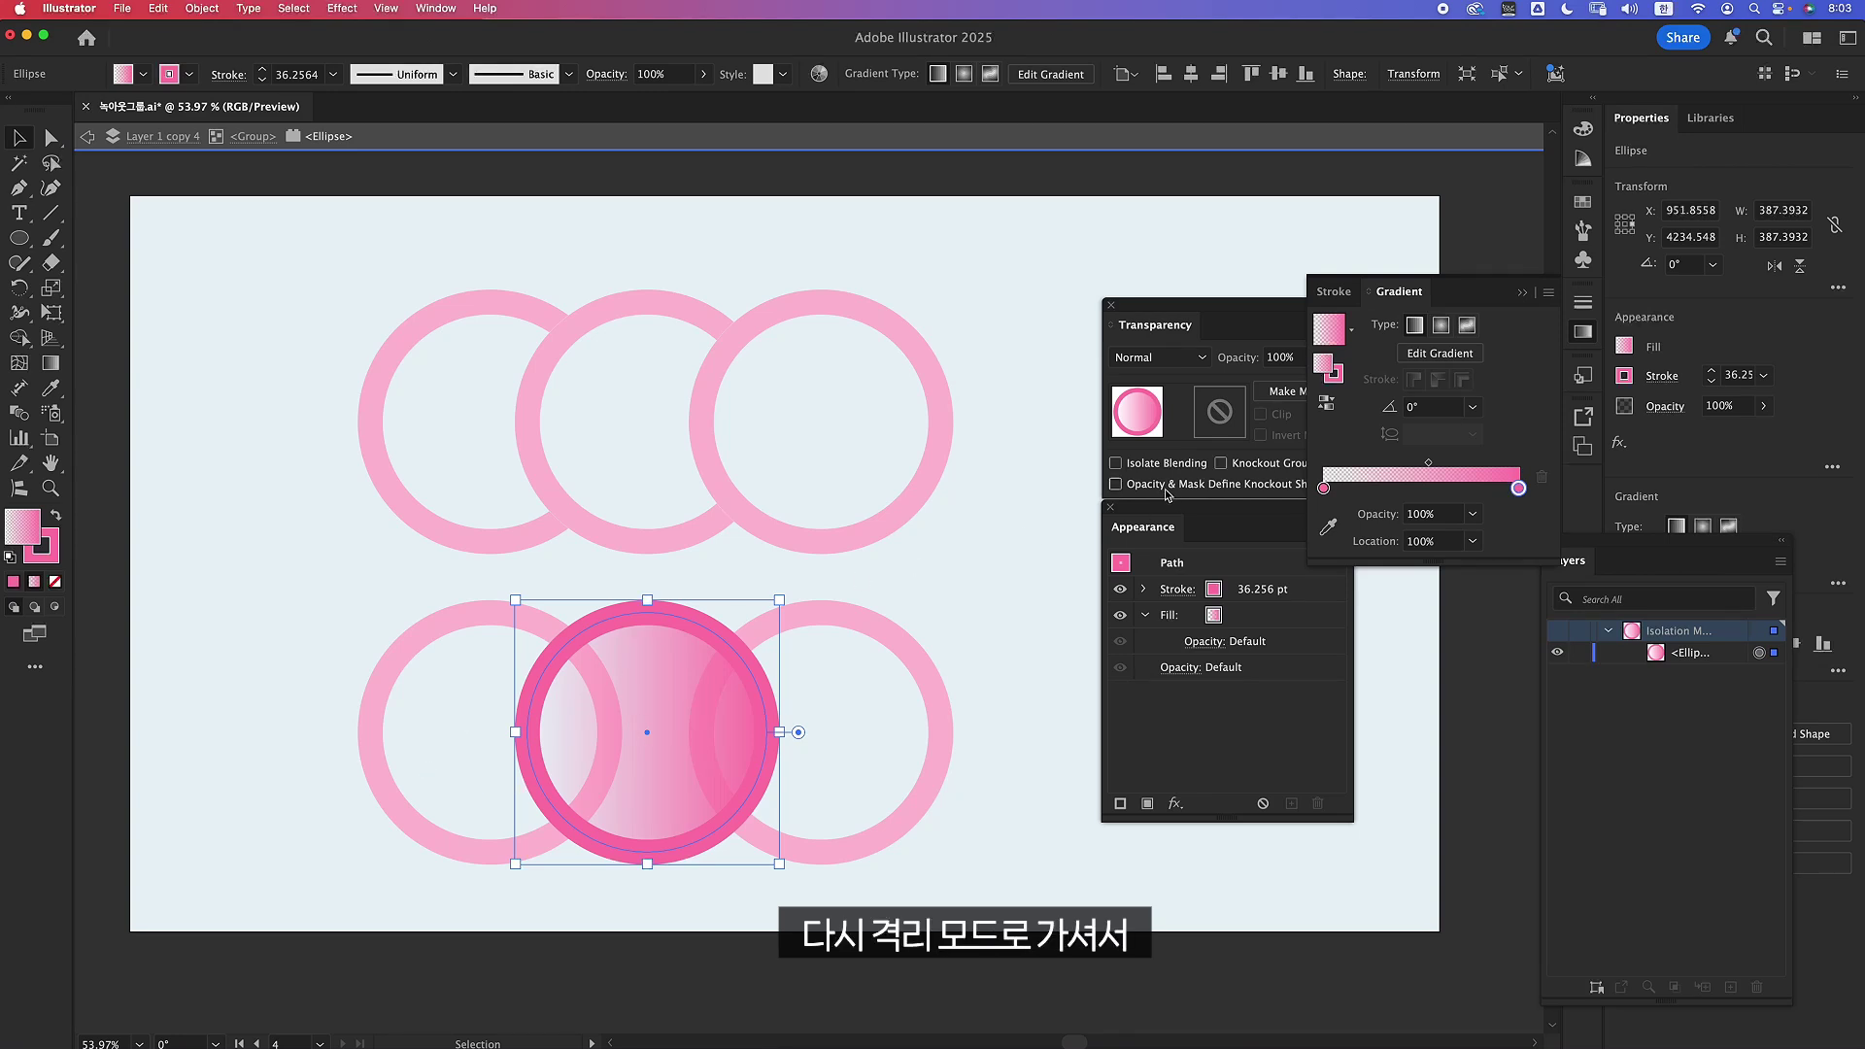
left_click(1160, 330)
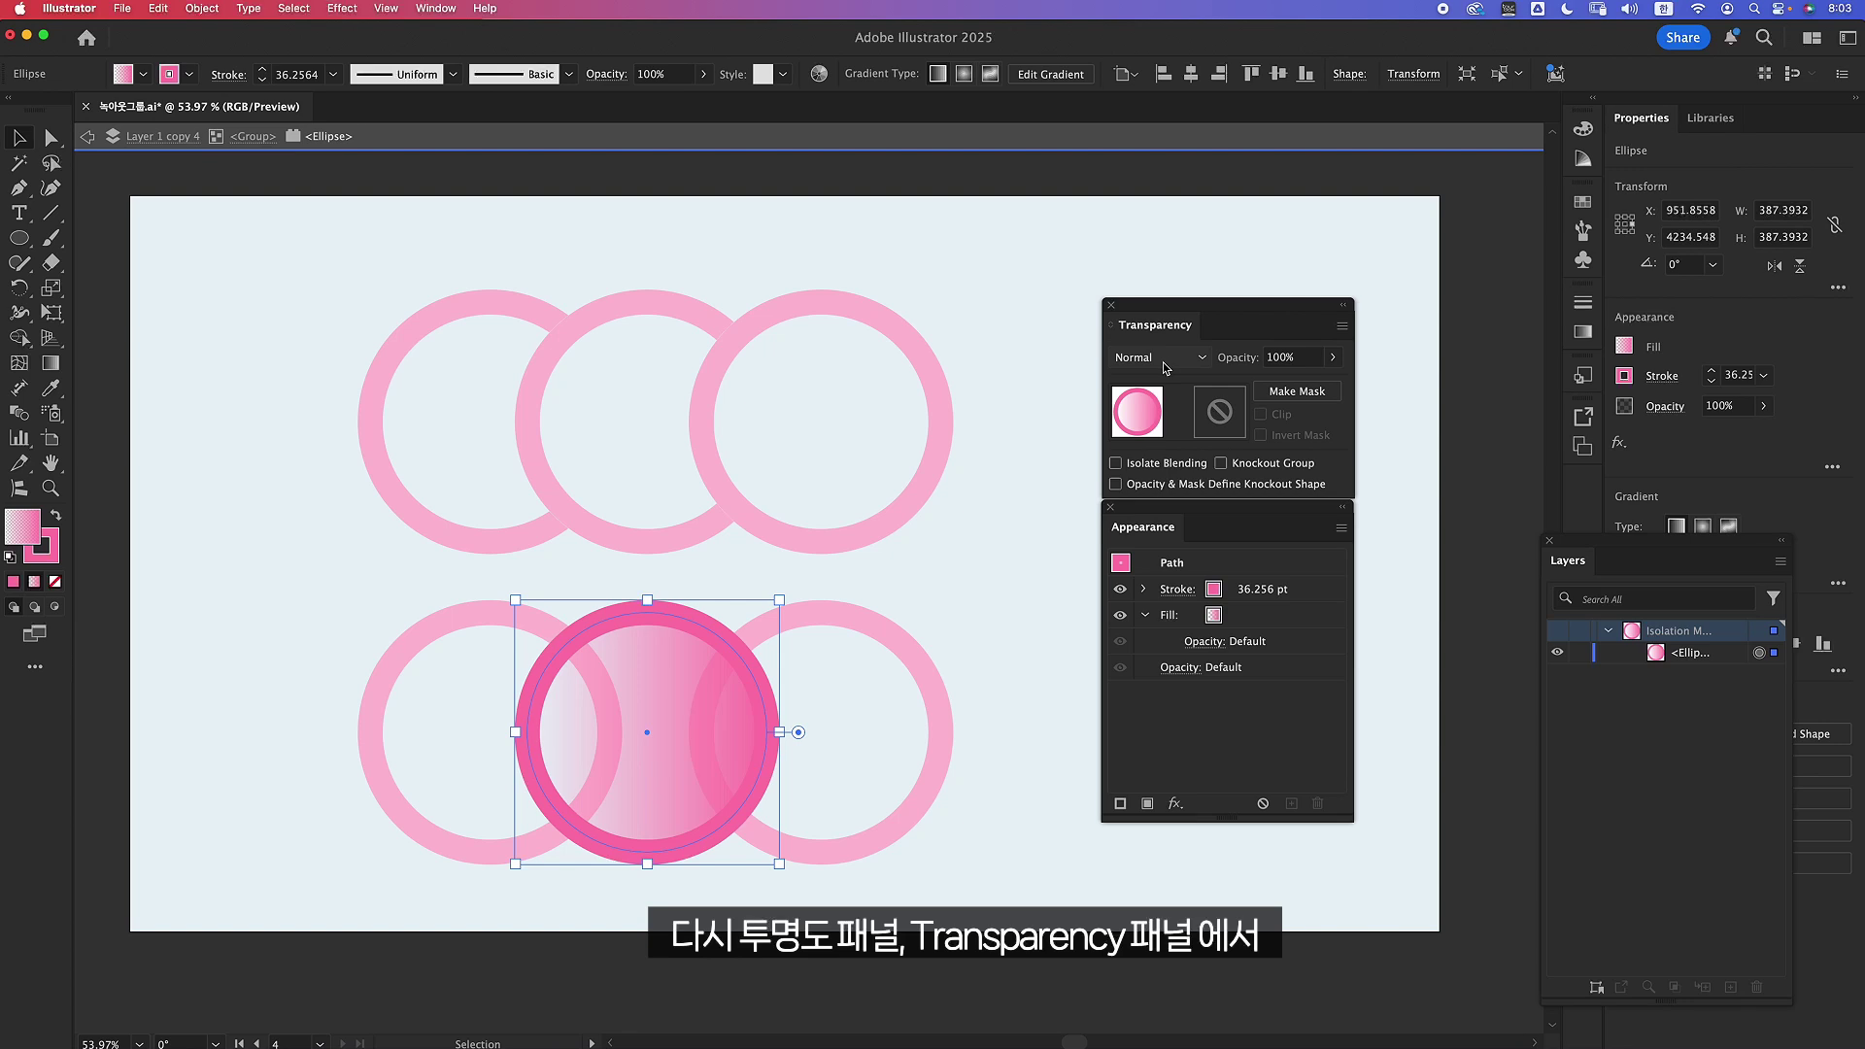
left_click(1126, 486)
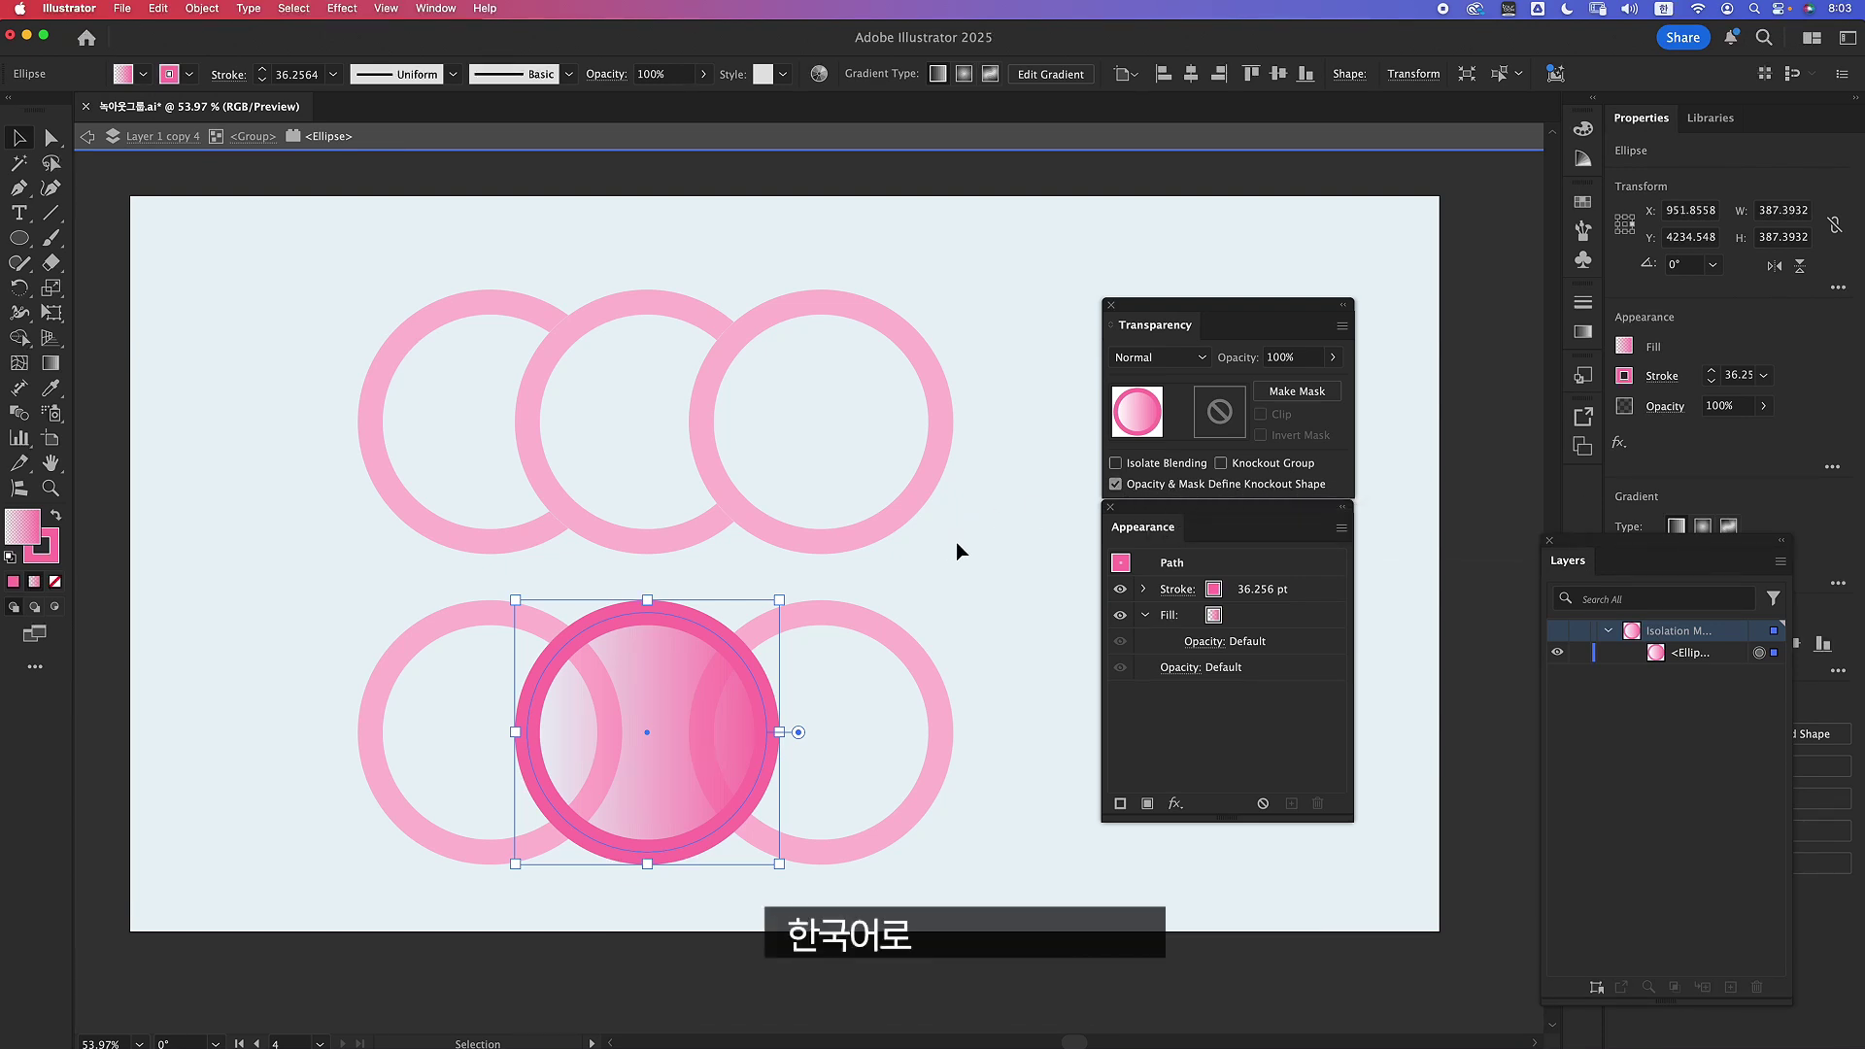
double_click(747, 987)
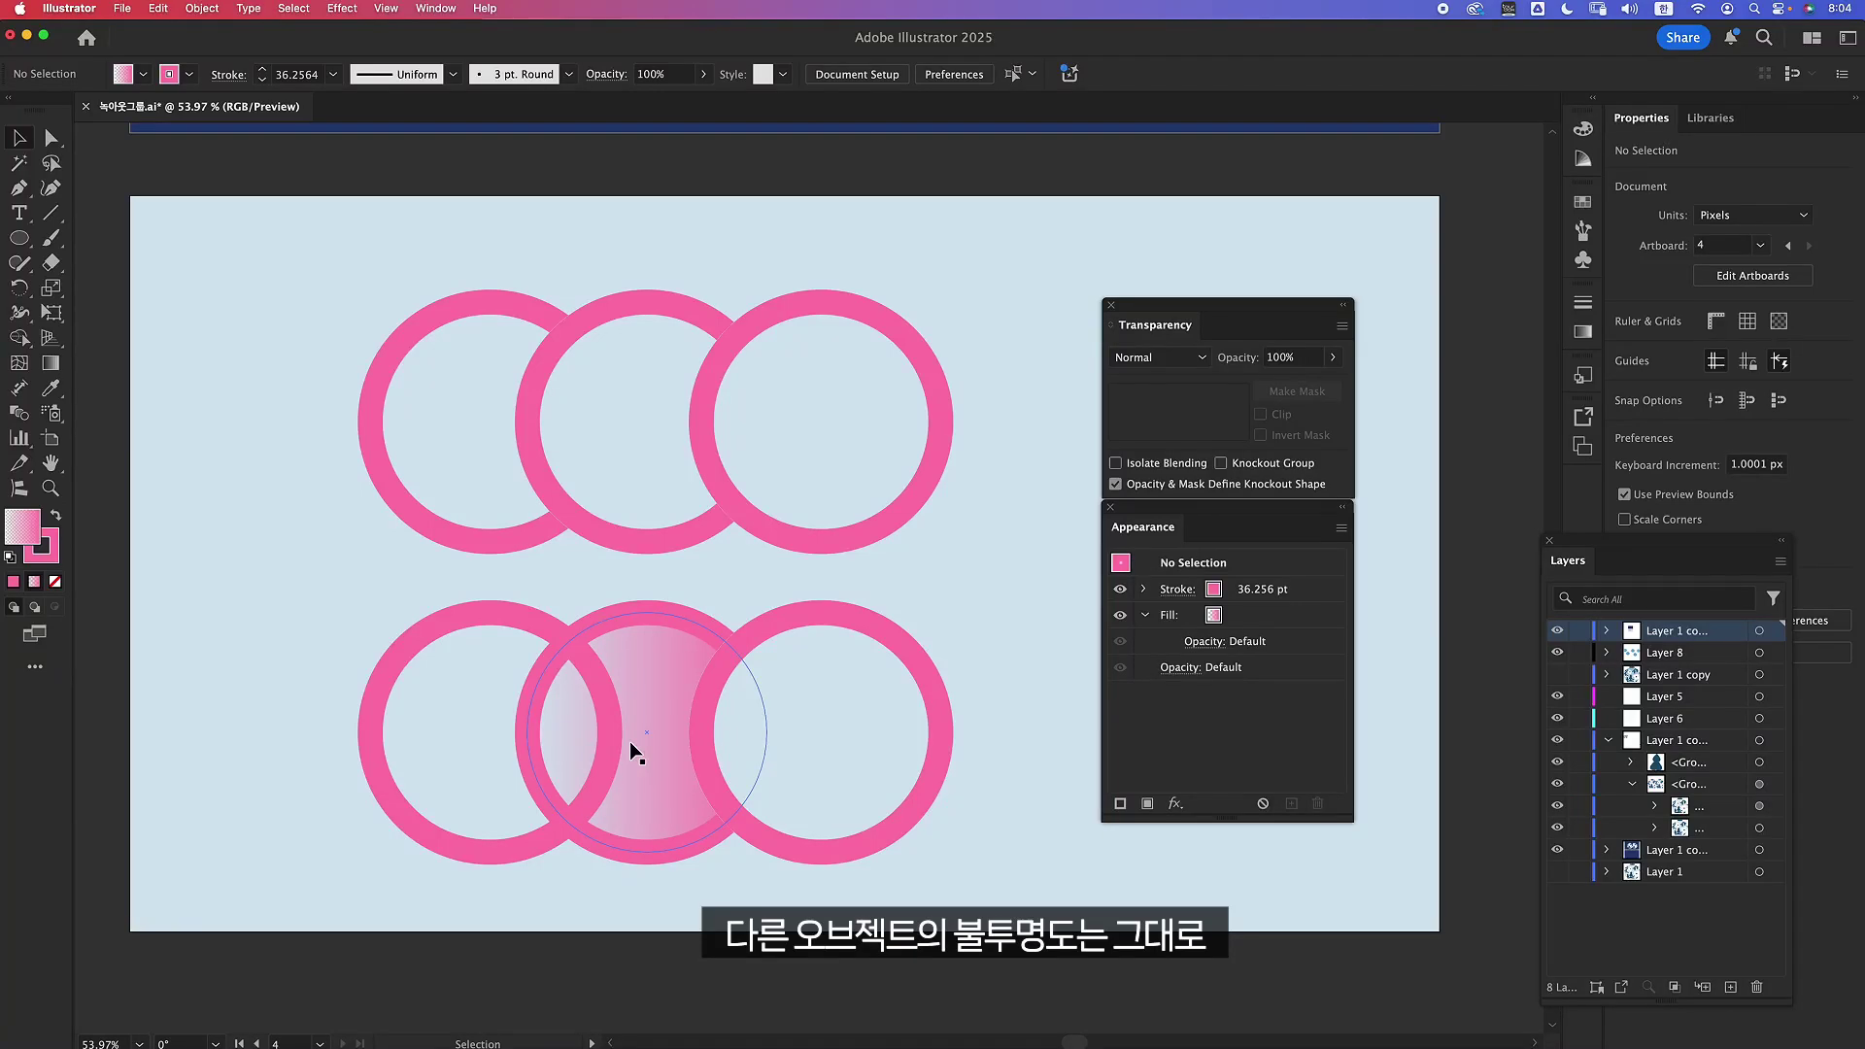
Select the lower ring group to check its Knockout Group setting, and deselect it.
left_click(741, 766)
left_click(1228, 466)
left_click(603, 940)
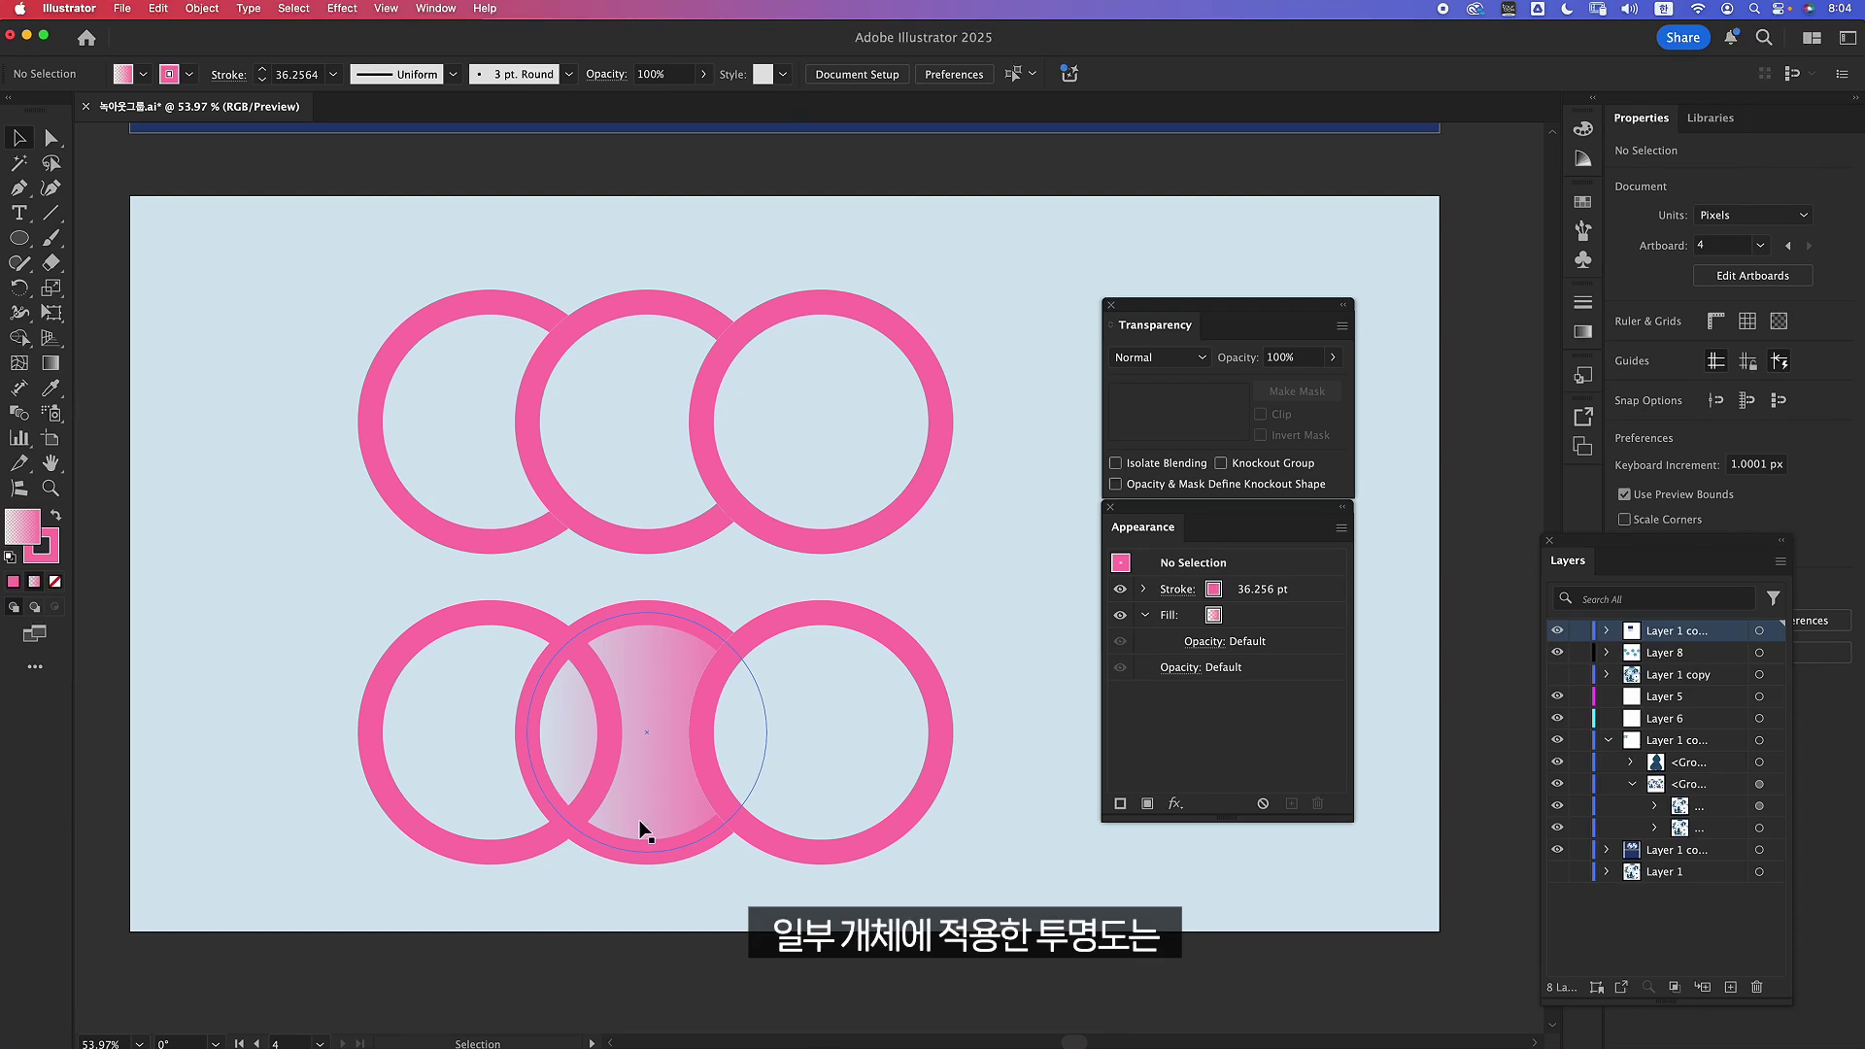